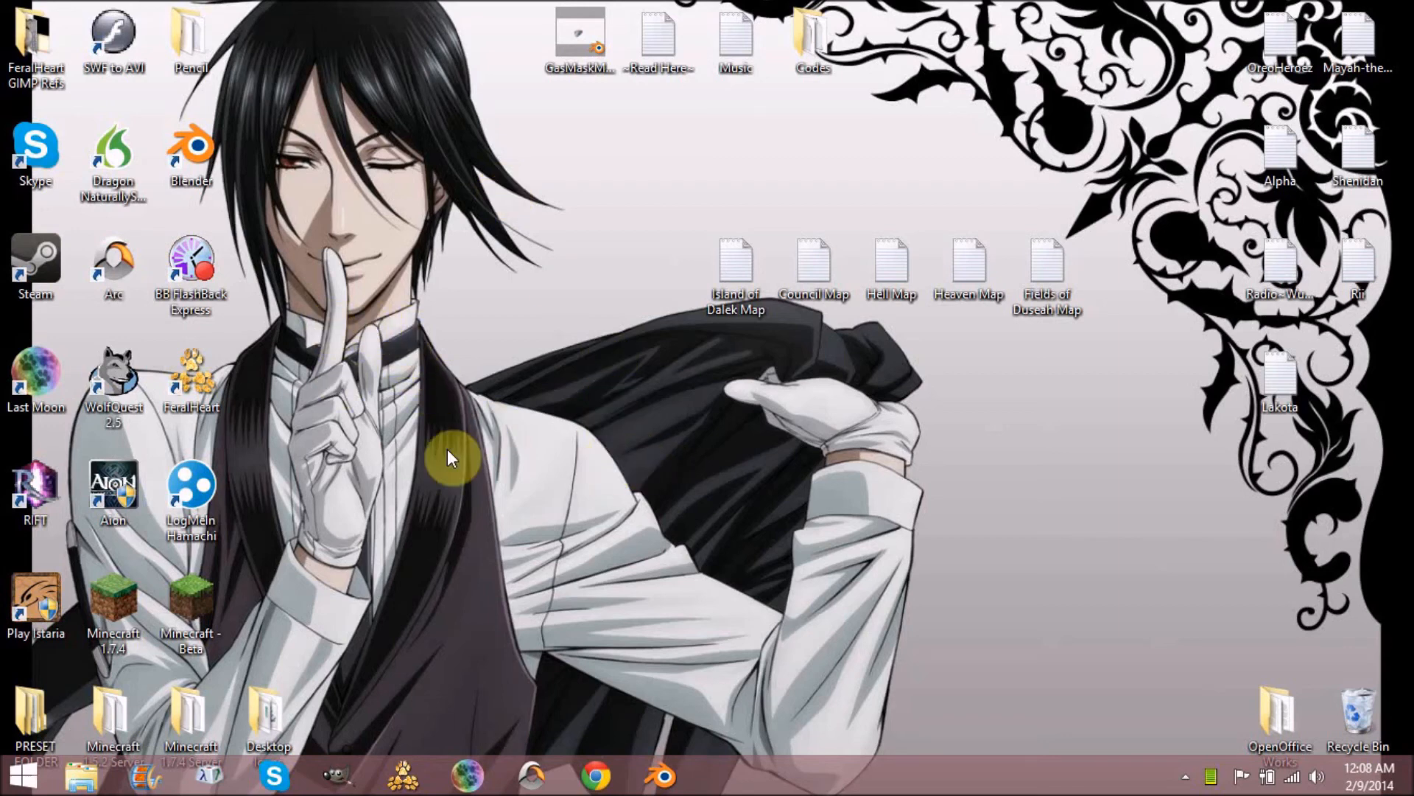
Launch GIMP and open the reference image IcestRef.jpg from the Pictures folder.
left_click(338, 776)
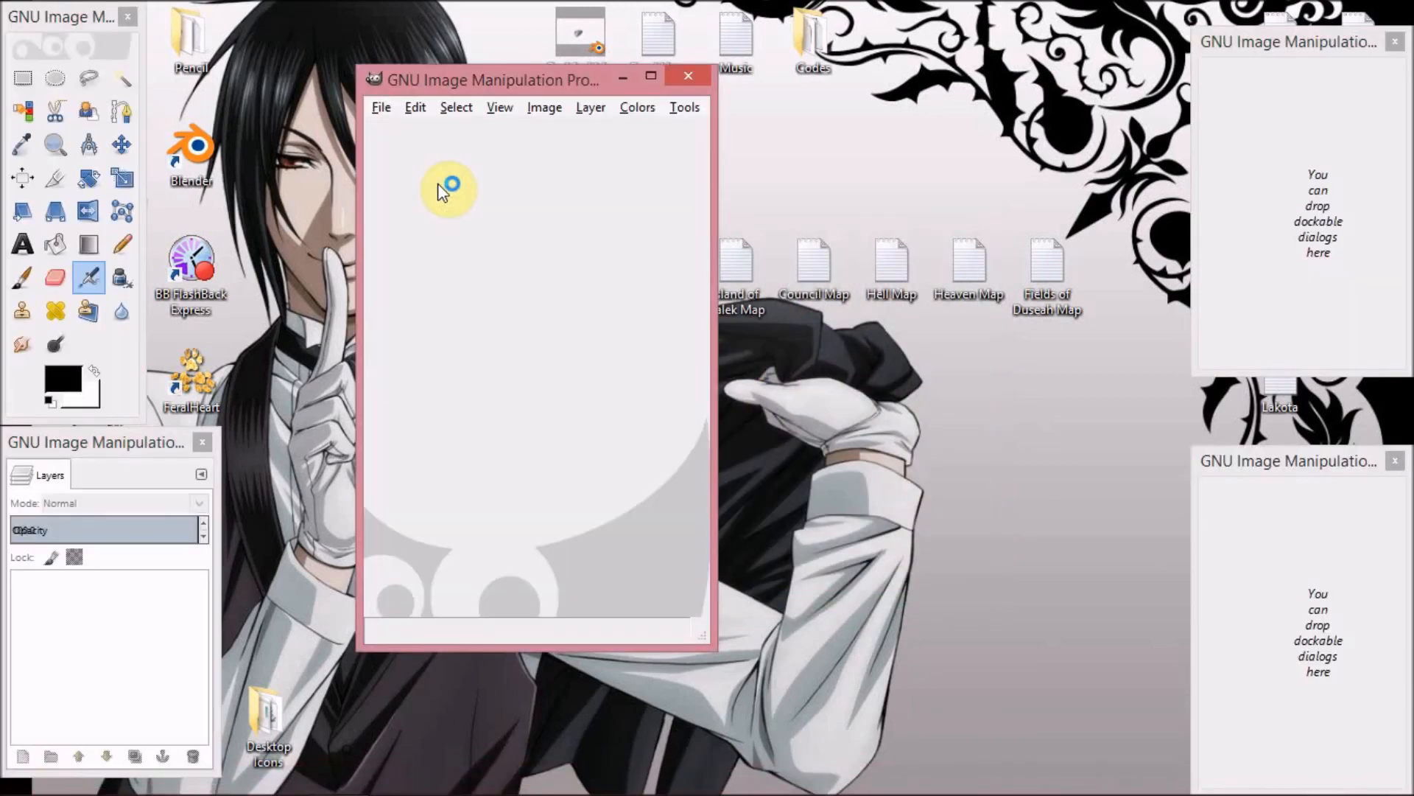
left_click(385, 110)
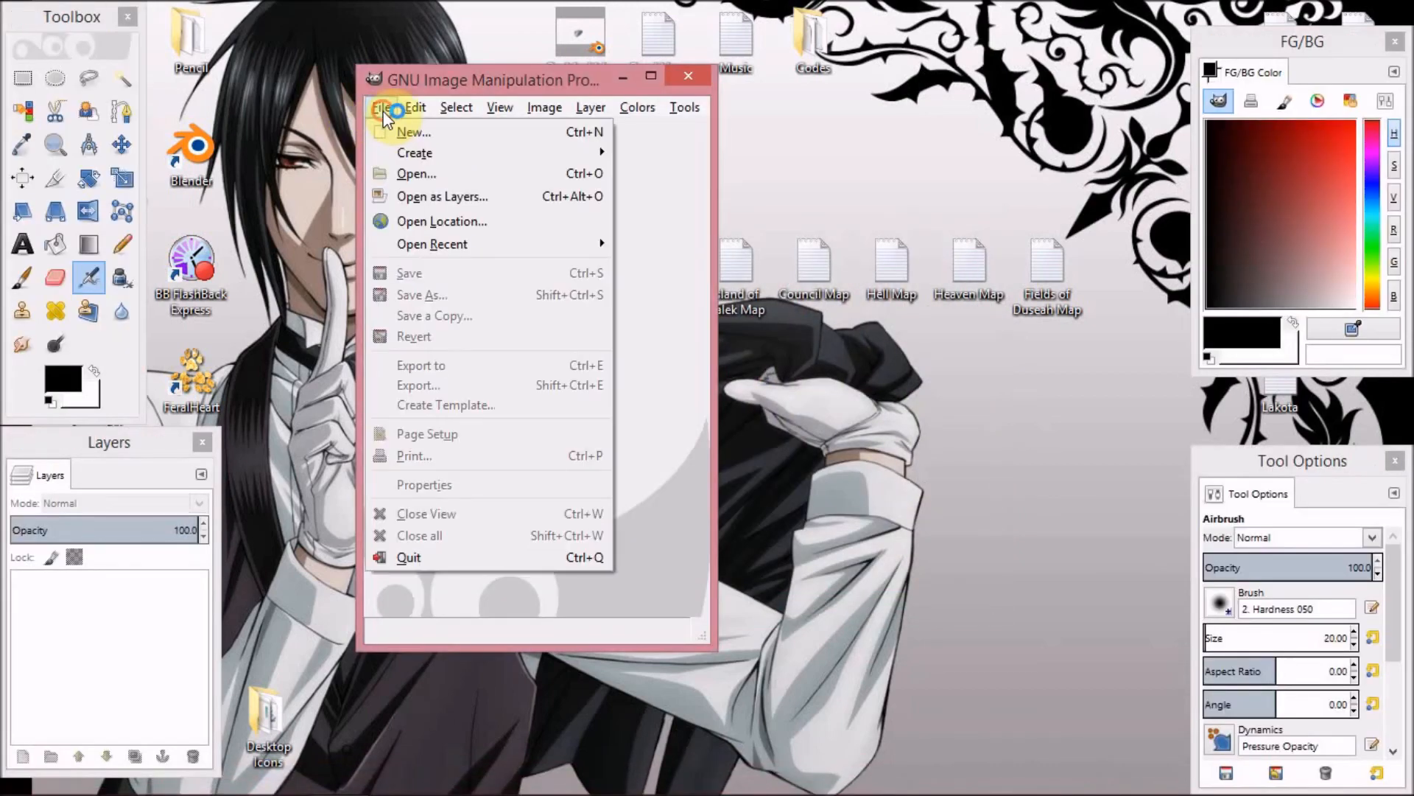
left_click(417, 167)
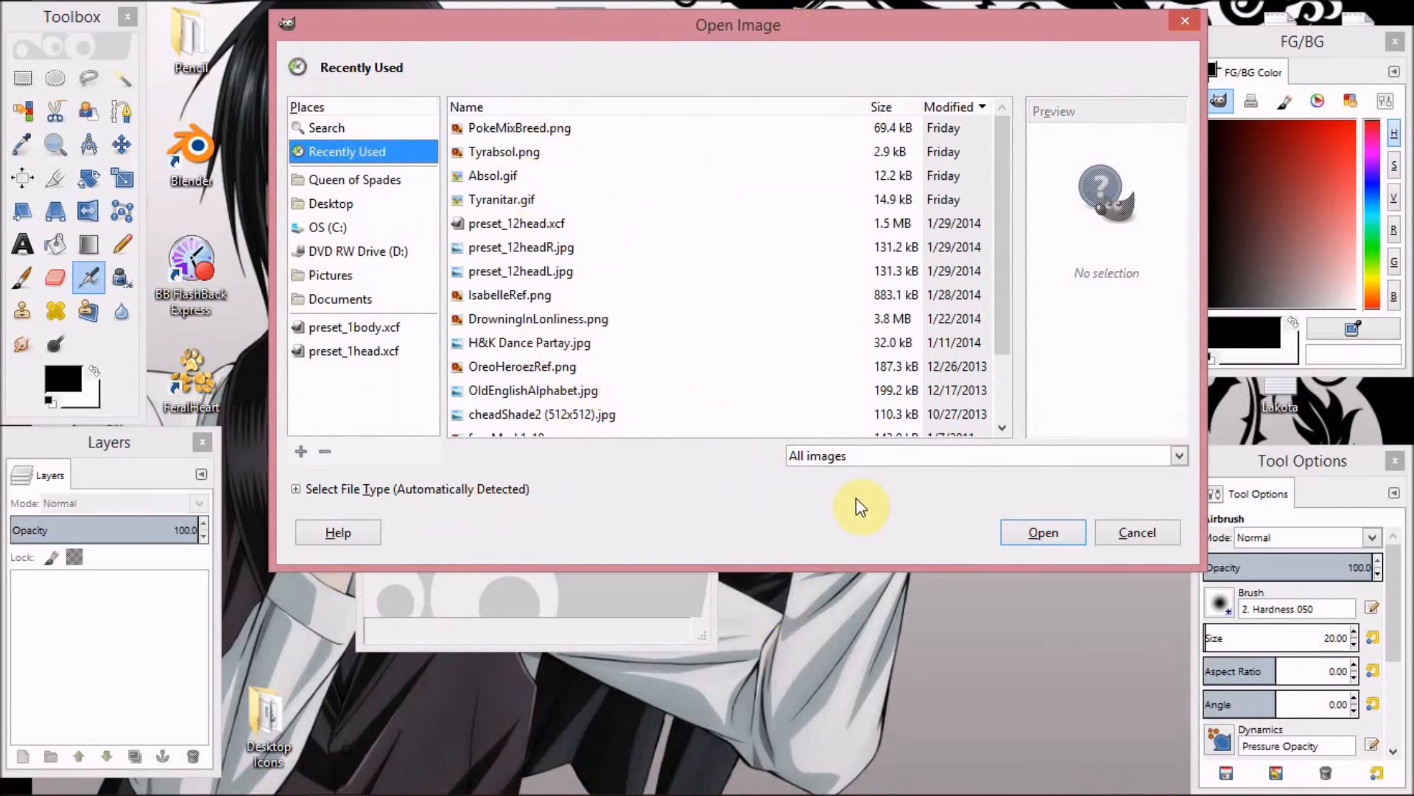
scroll(582, 287, "down", 1)
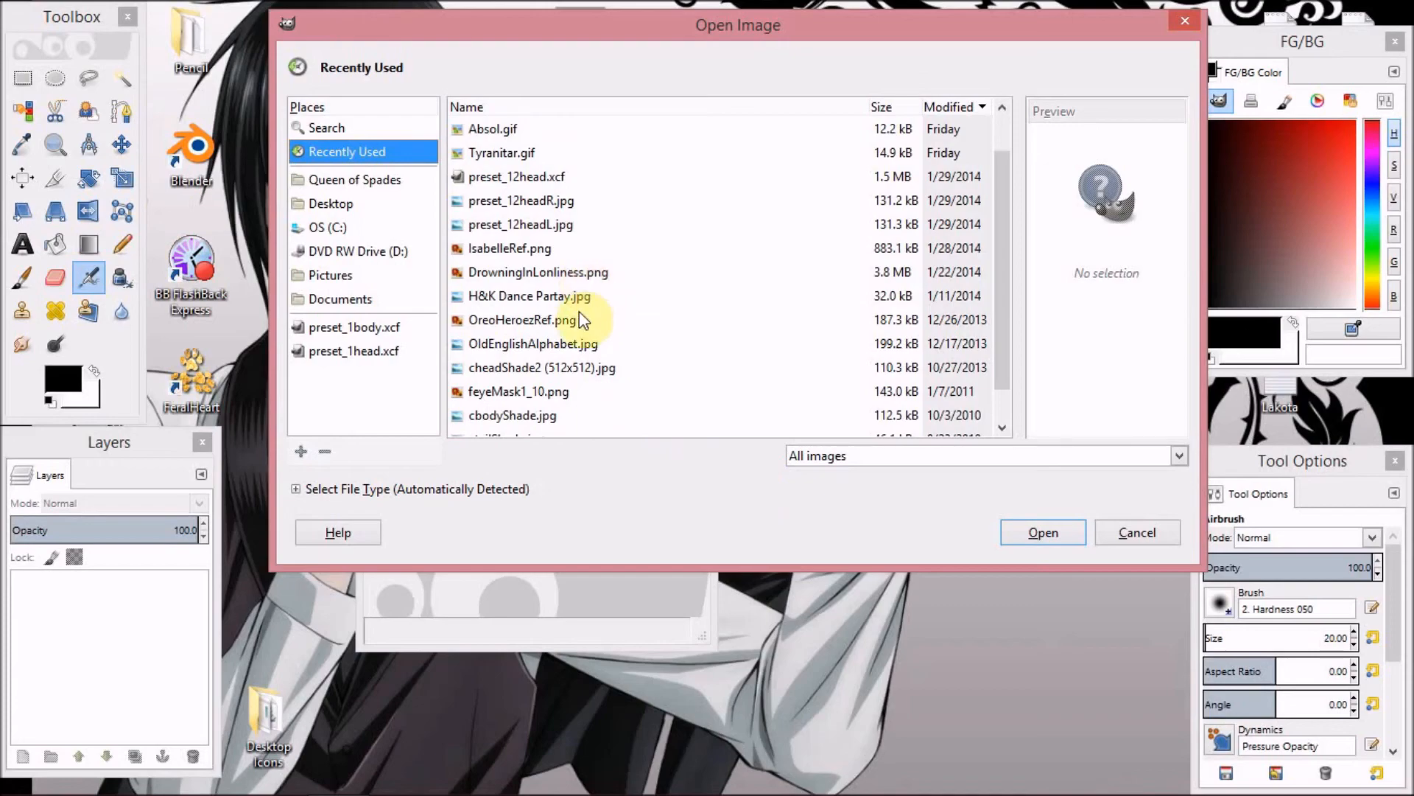
scroll(600, 328, "down", 1)
scroll(611, 335, "up", 2)
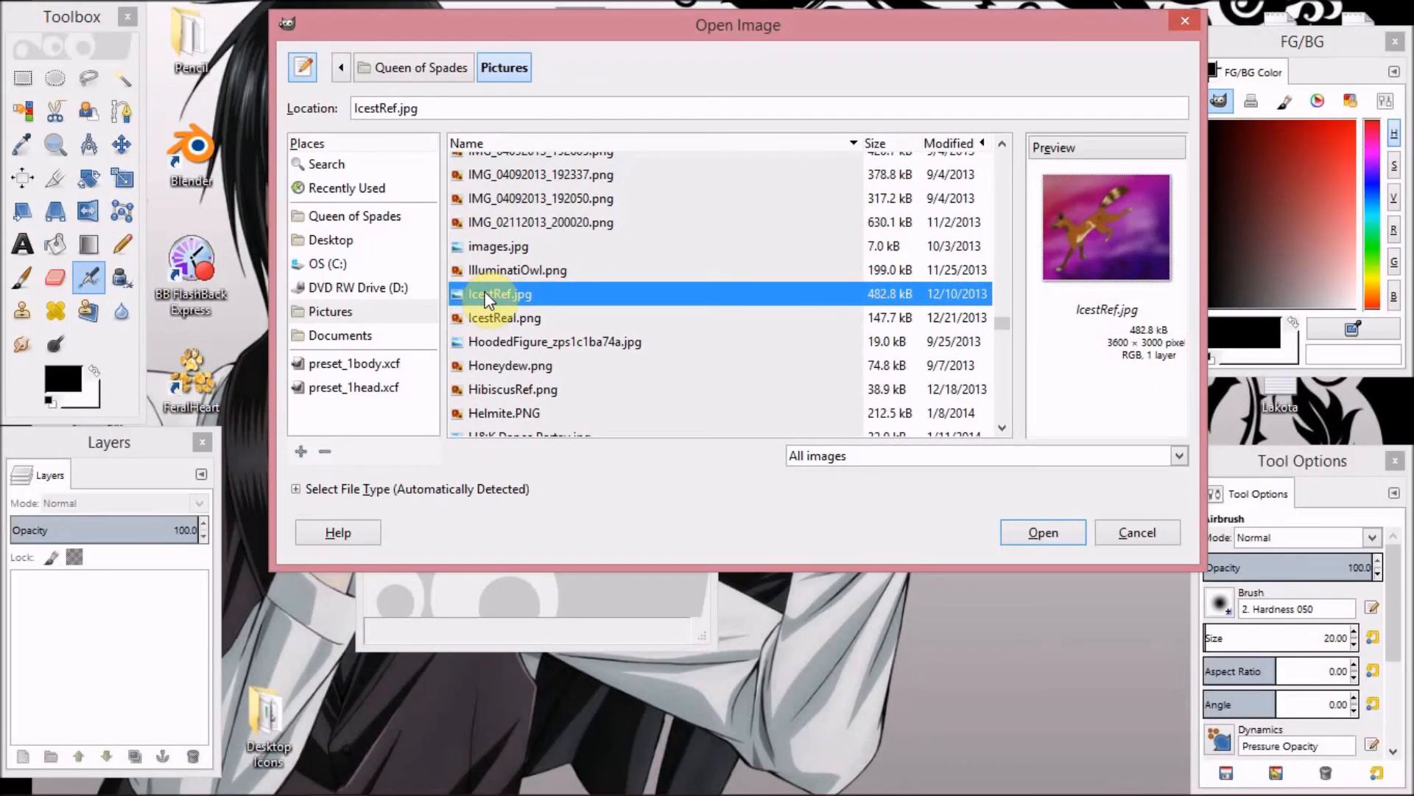
left_click(1042, 533)
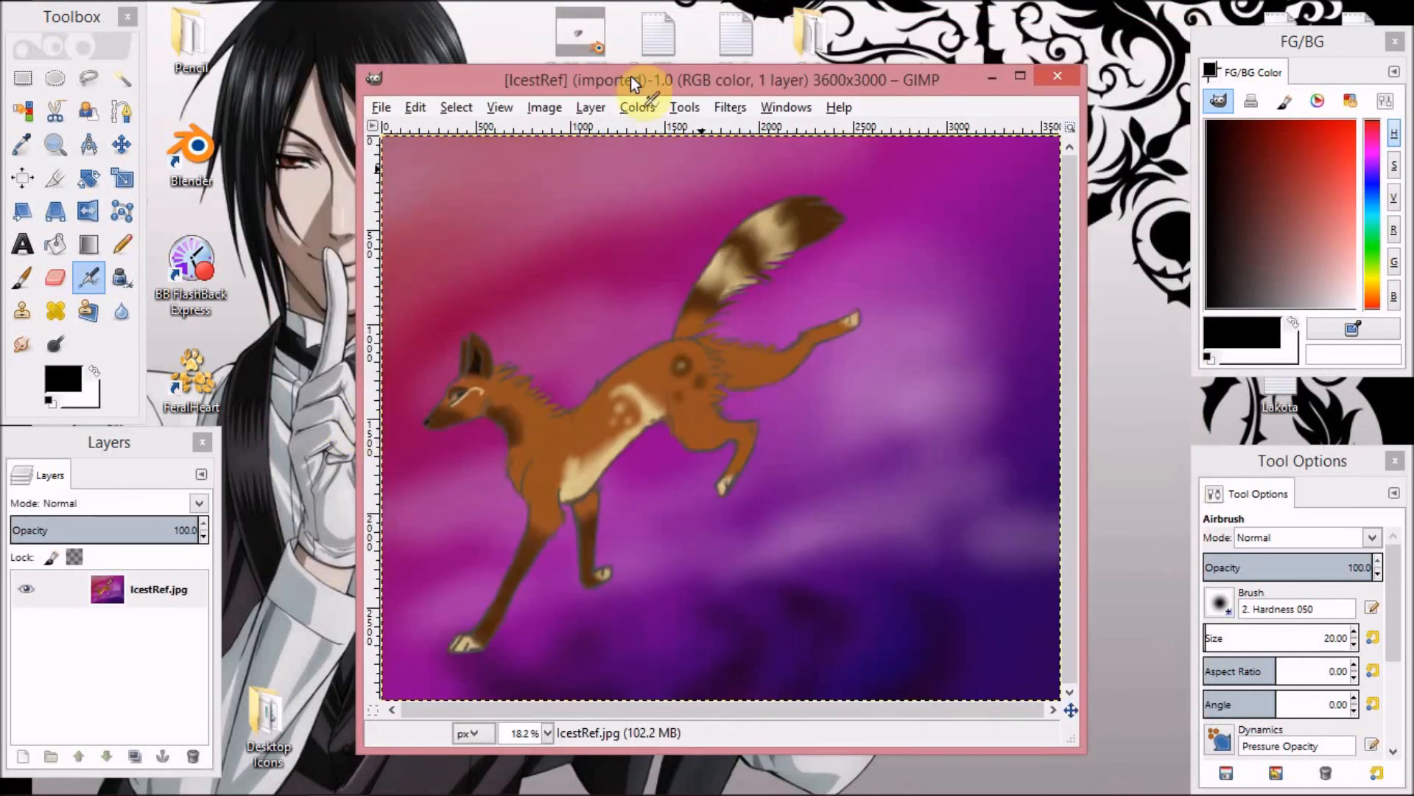
Narrow the IcestRef image window and reposition it so the whole animal fits in view.
left_click_drag(639, 88, 652, 33)
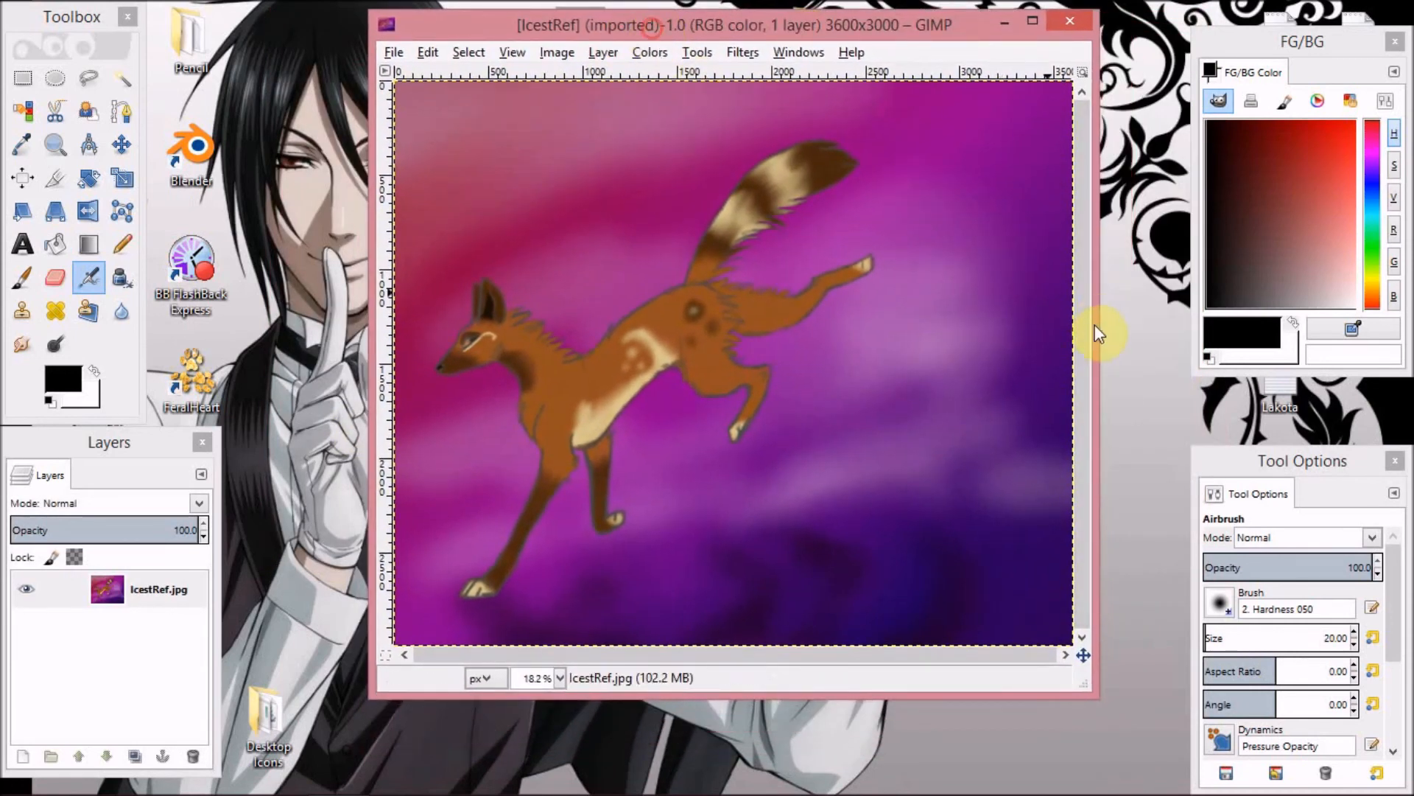
left_click_drag(1079, 332, 929, 337)
left_click_drag(639, 33, 848, 73)
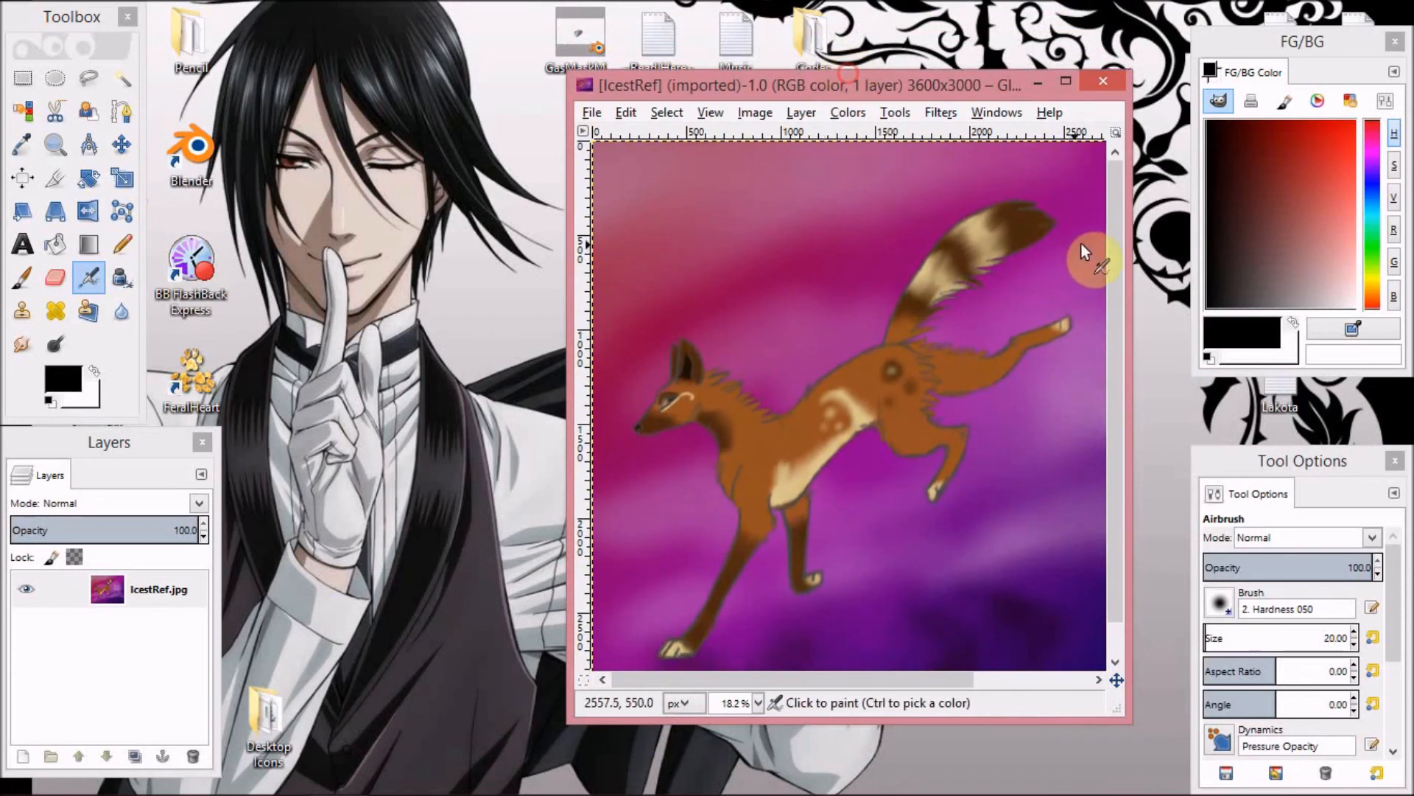
scroll(1115, 308, "down", 2)
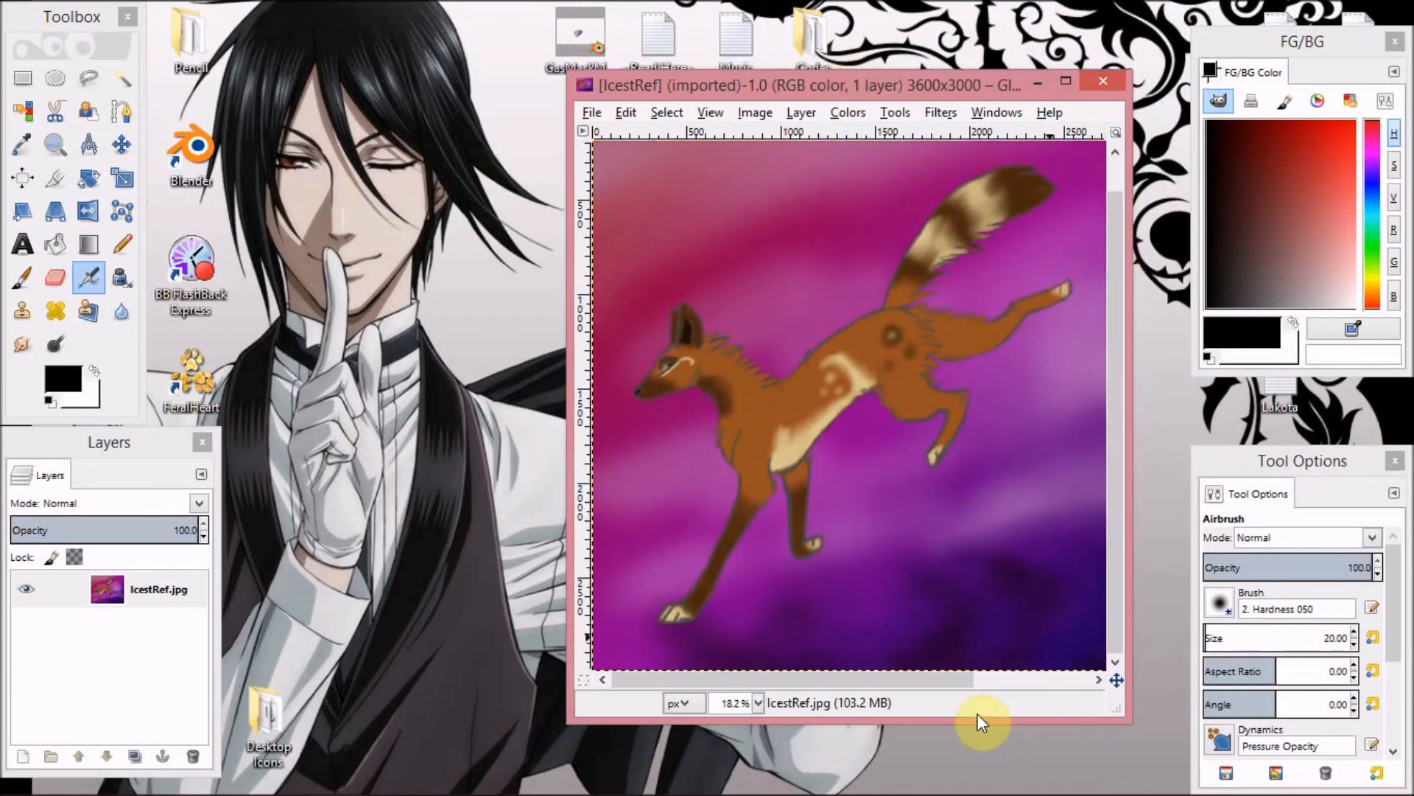
left_click(1005, 68)
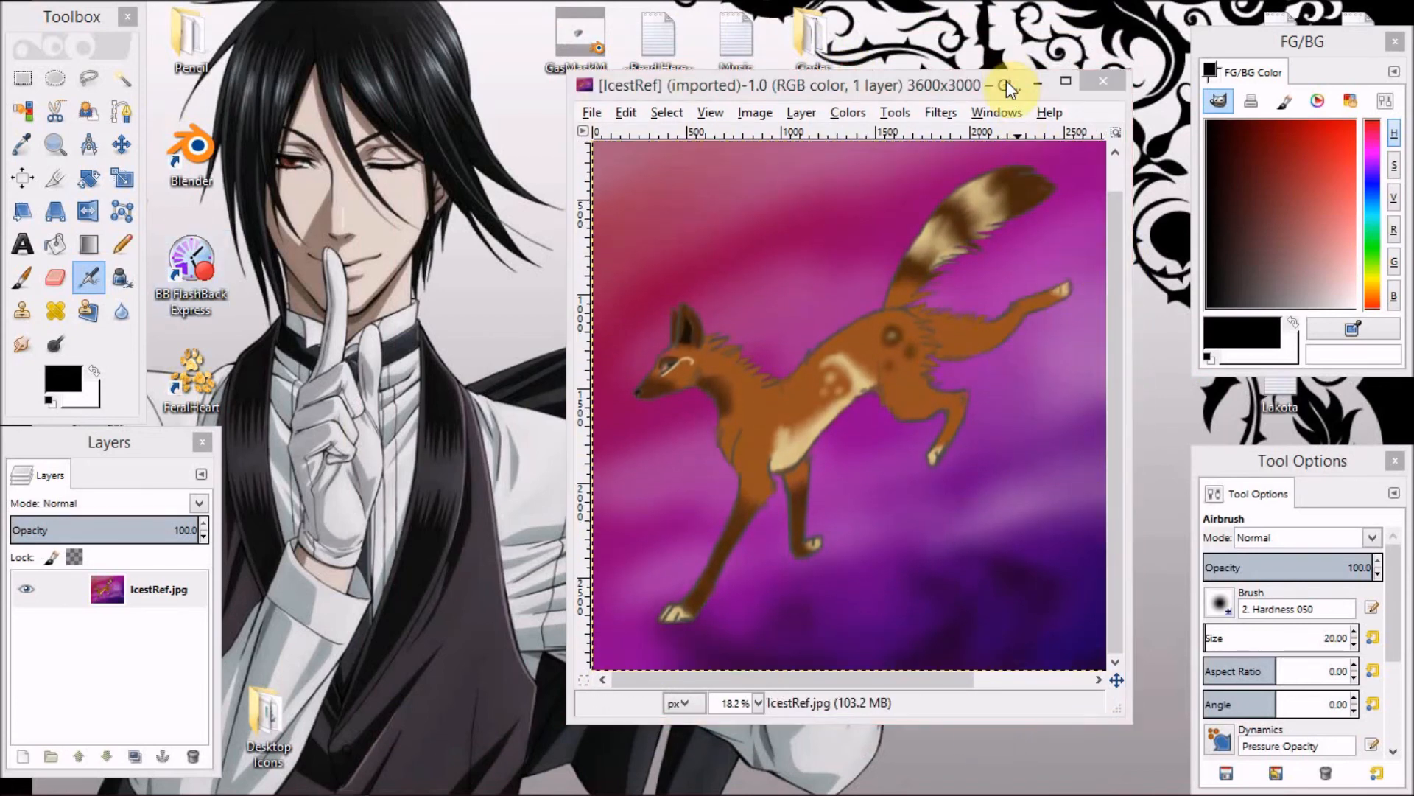
left_click_drag(1008, 71, 1012, 116)
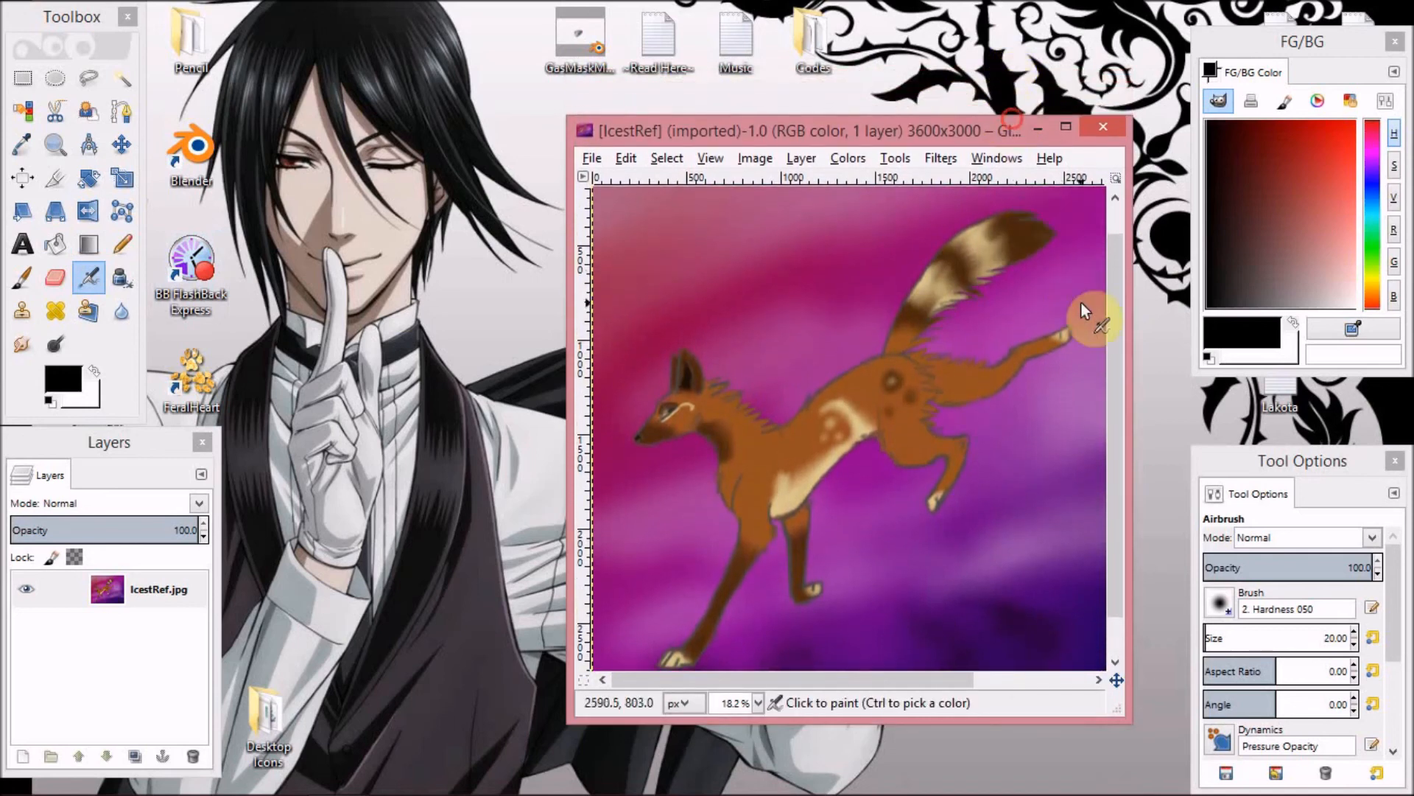
scroll(1115, 308, "down", 3)
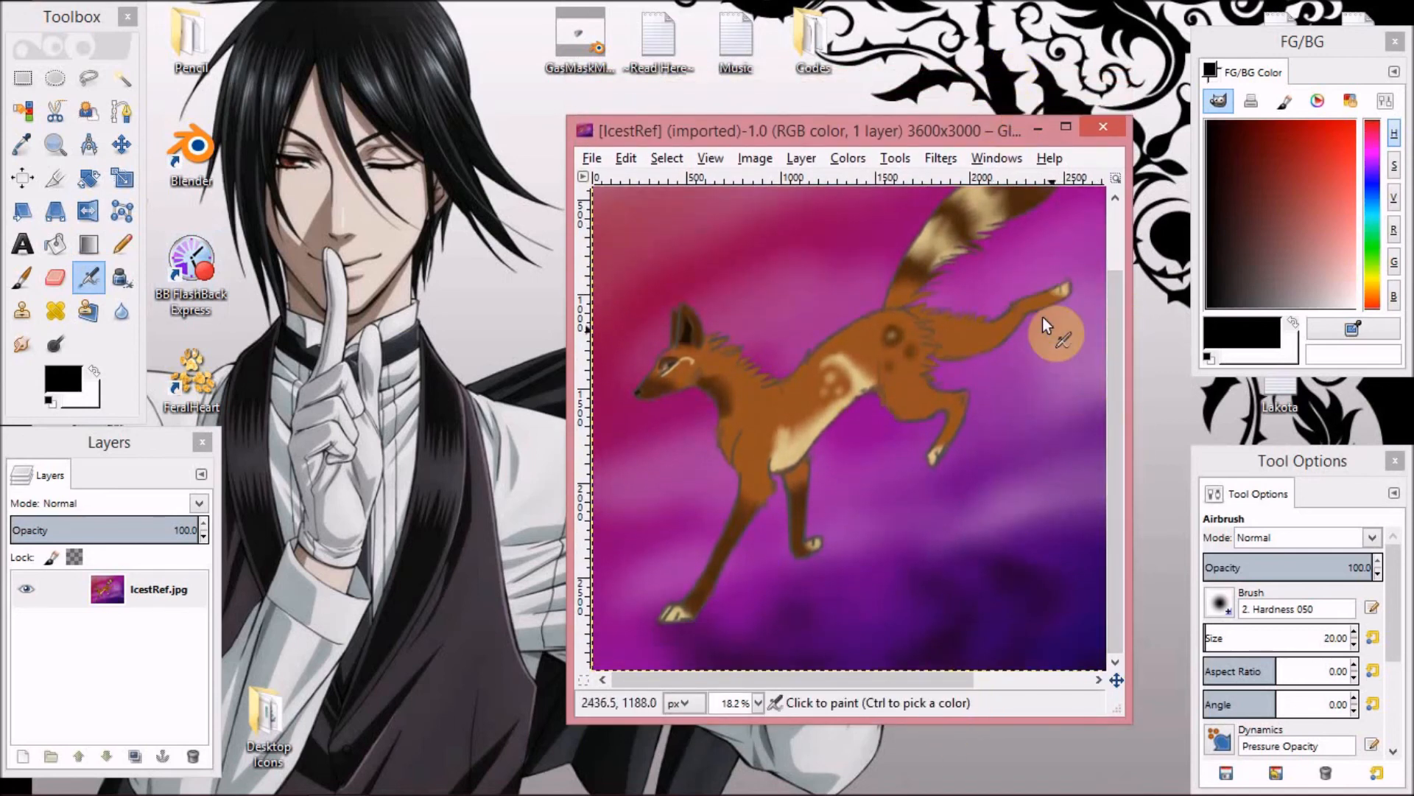
scroll(1108, 413, "up", 2)
scroll(1114, 402, "up", 1)
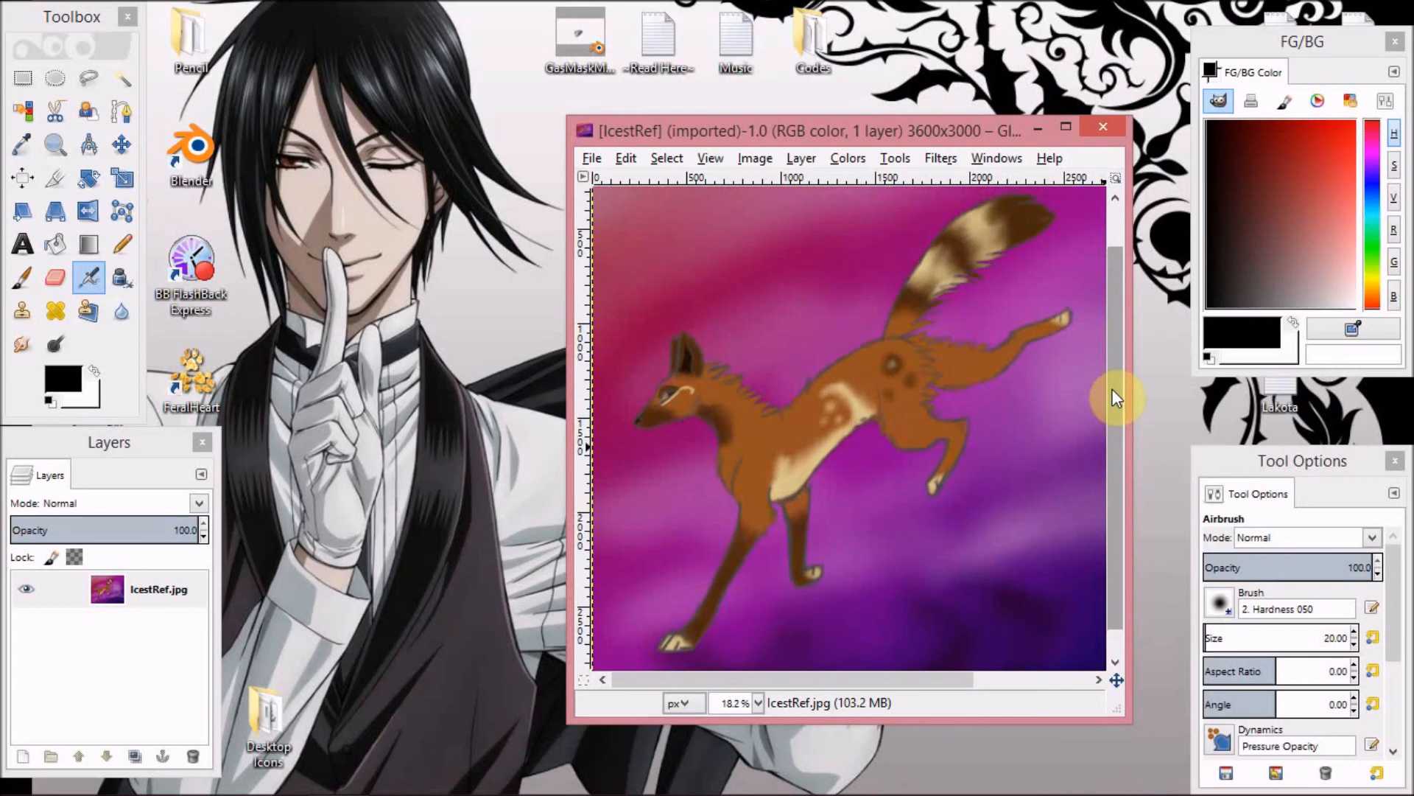
Activate the Move tool and shift the IcestRef image window aside to free up working space.
left_click(564, 474)
left_click(574, 488)
key("m")
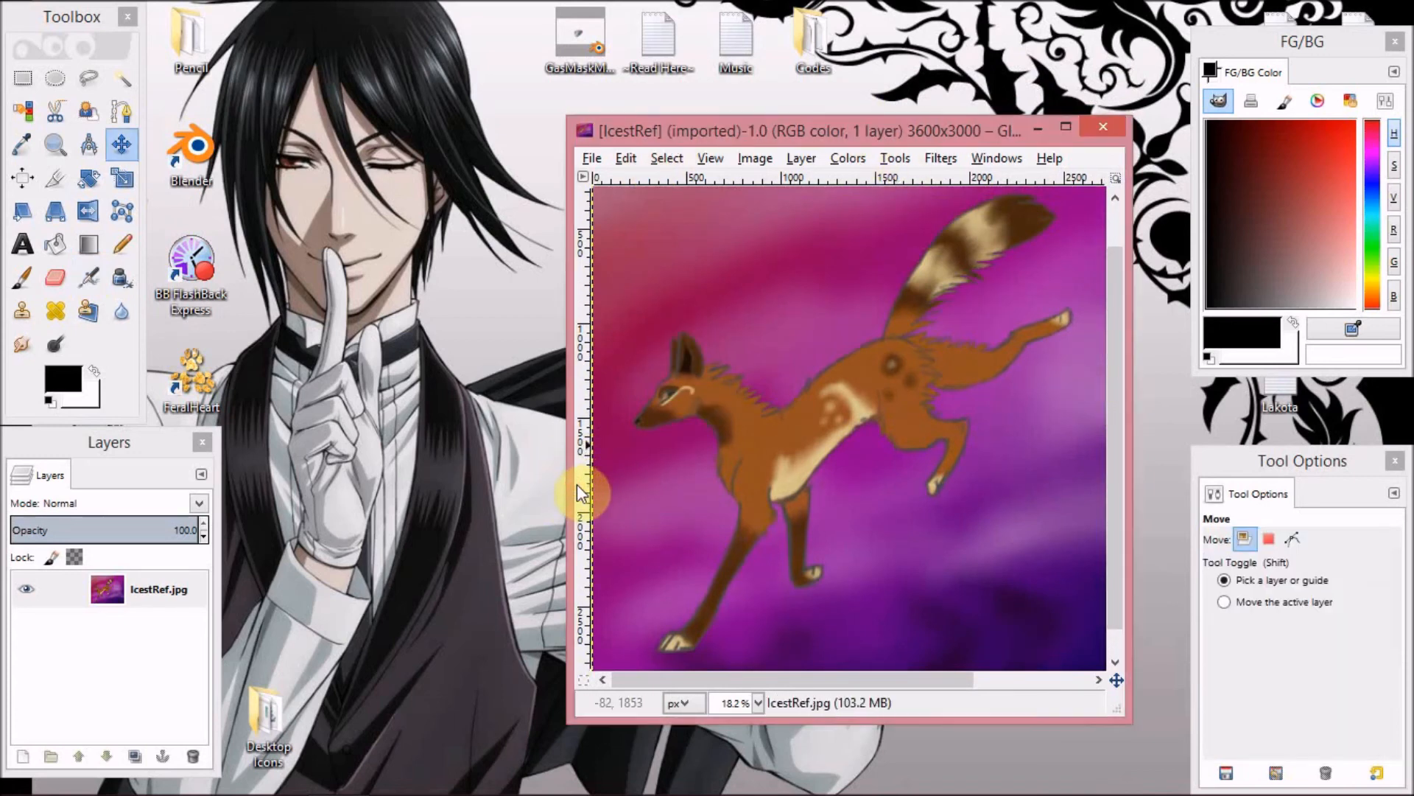
left_click_drag(572, 487, 616, 486)
left_click_drag(801, 678, 821, 682)
left_click(866, 125)
left_click_drag(867, 125, 1070, 14)
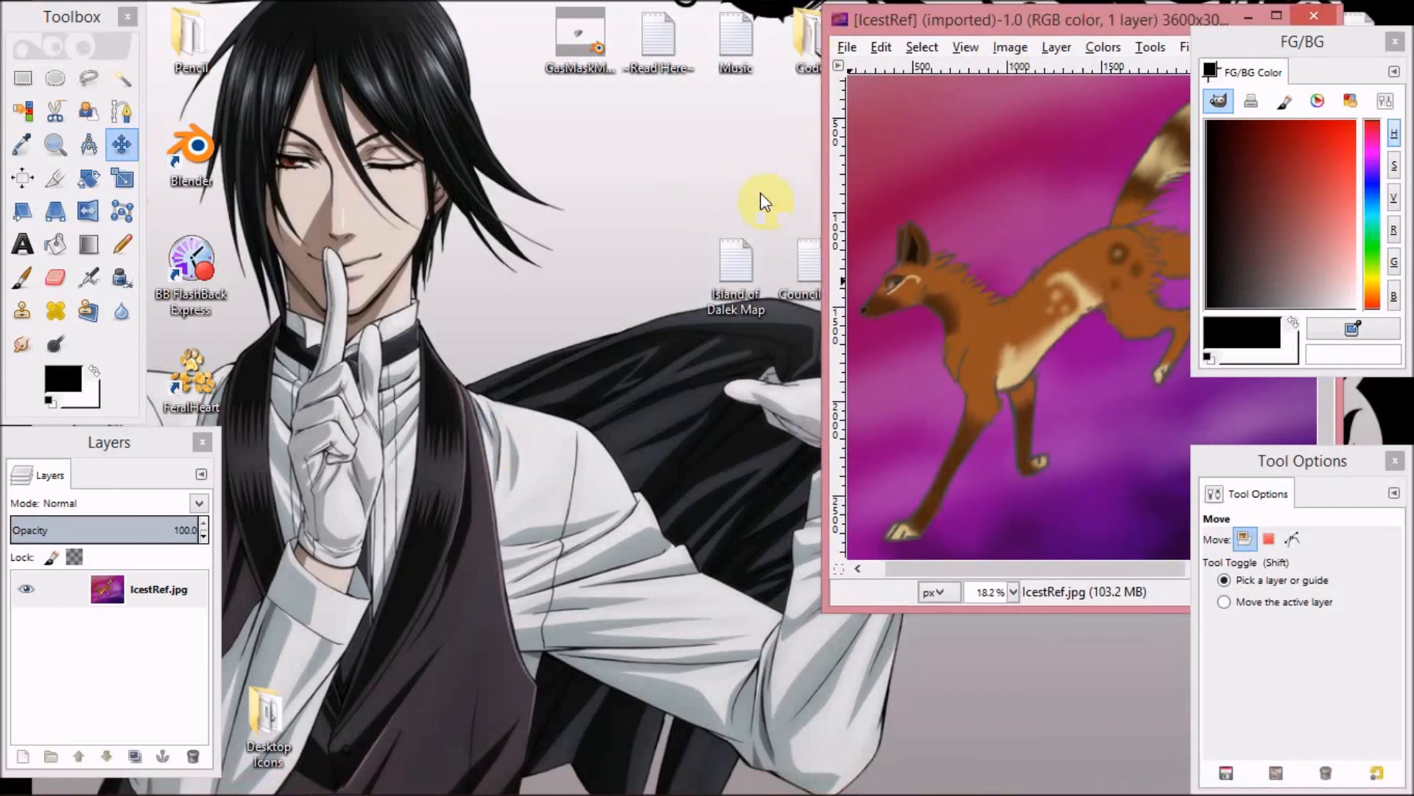
Open fhead.jpg from the FeralHeart GIMP Refs folder on the Desktop and place its window beside the reference image.
left_click(847, 47)
left_click(895, 136)
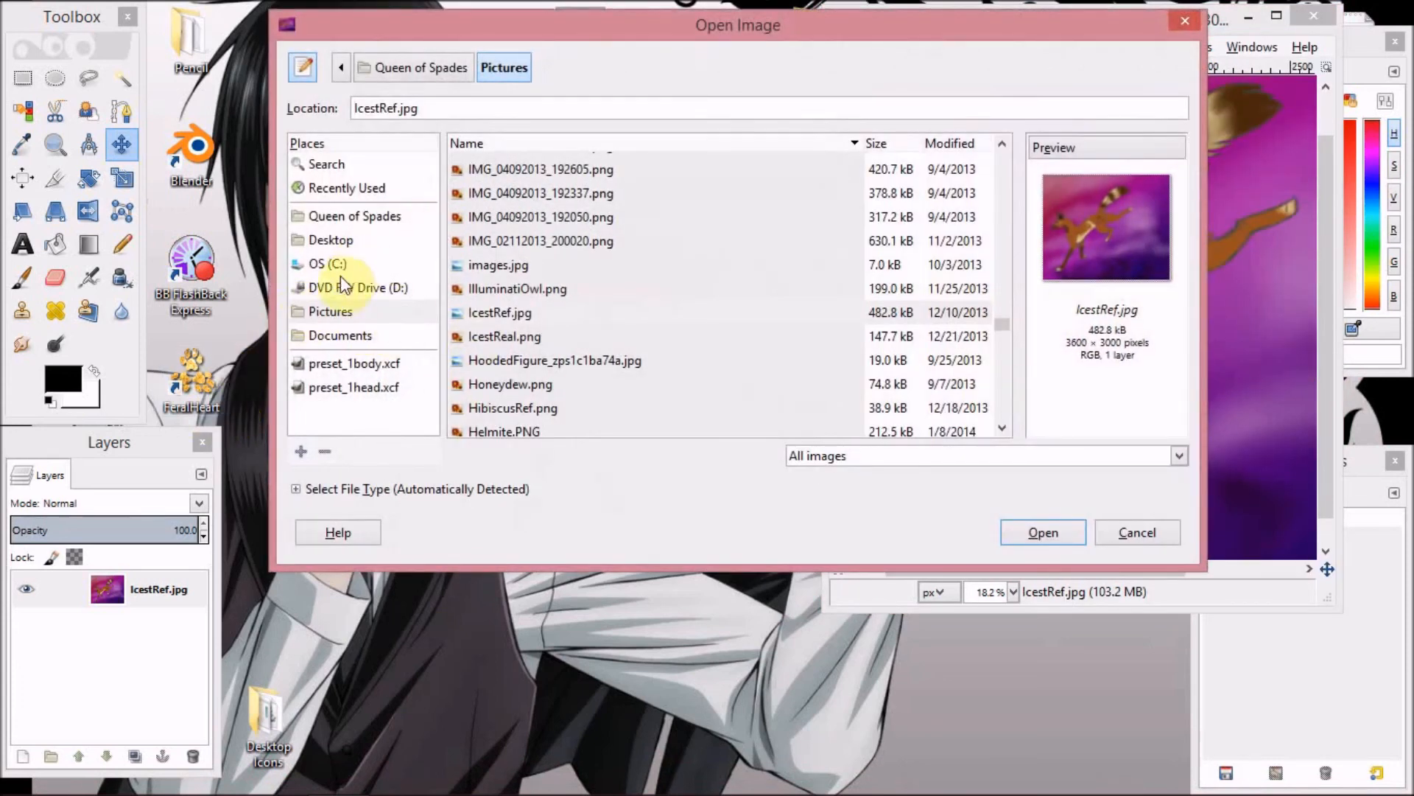
left_click(336, 239)
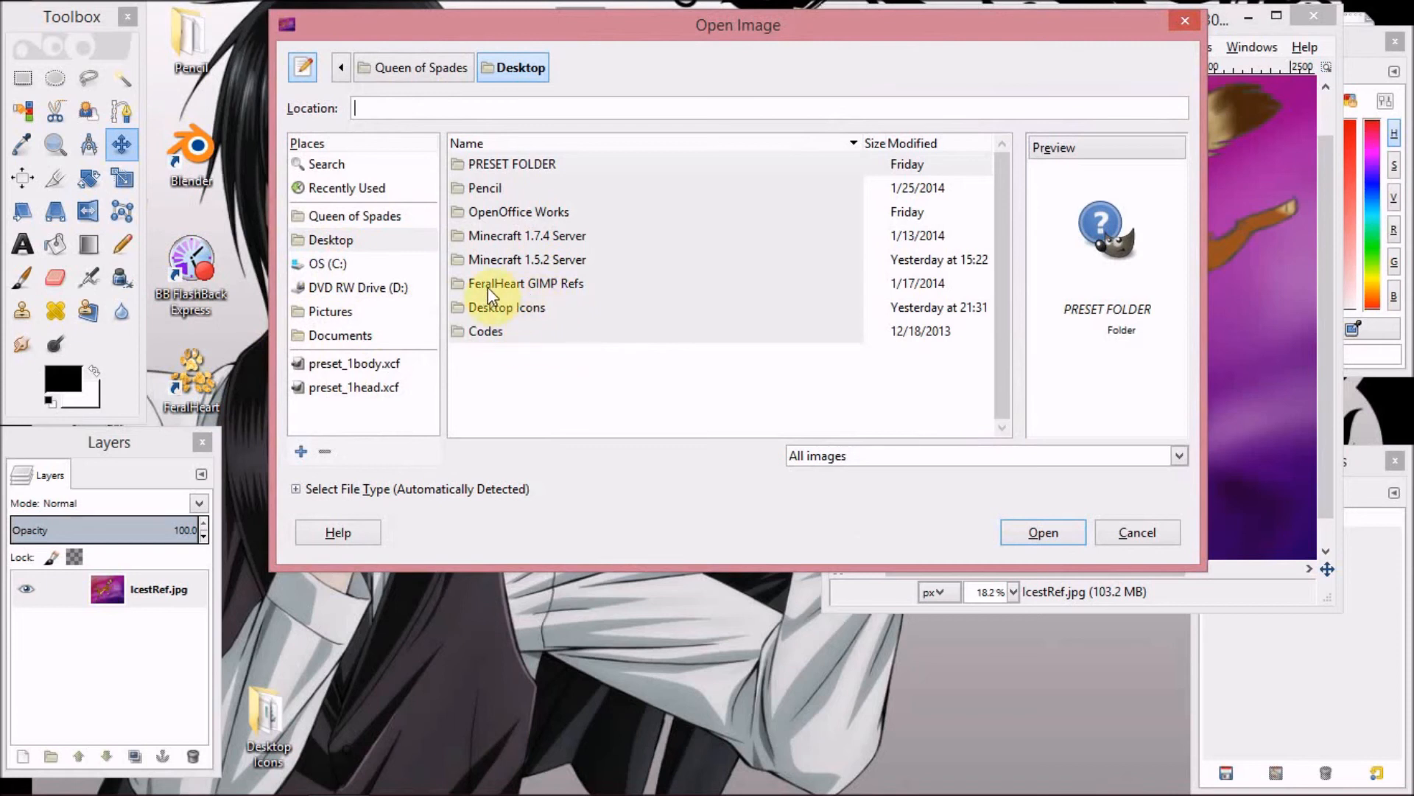
double_click(546, 287)
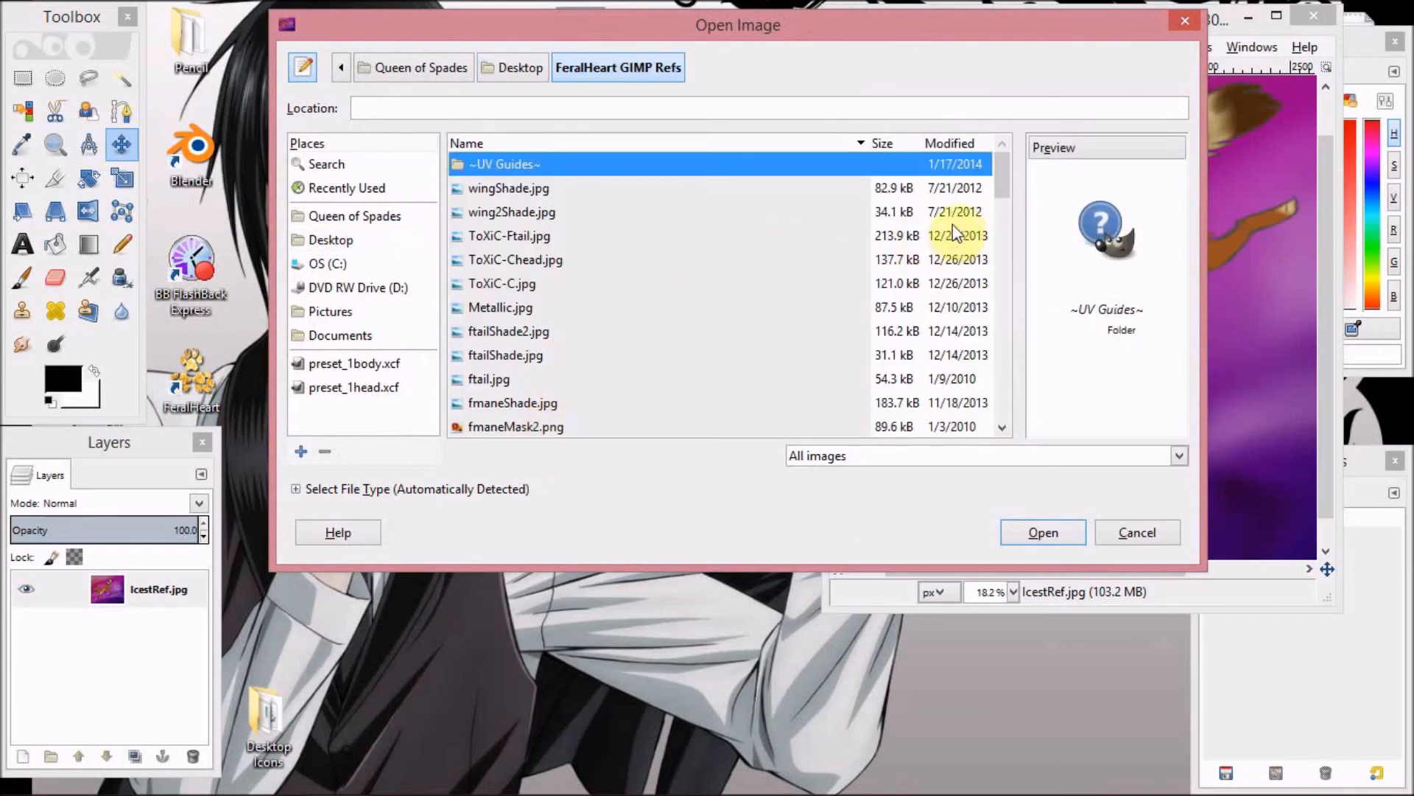
left_click_drag(1005, 173, 1007, 206)
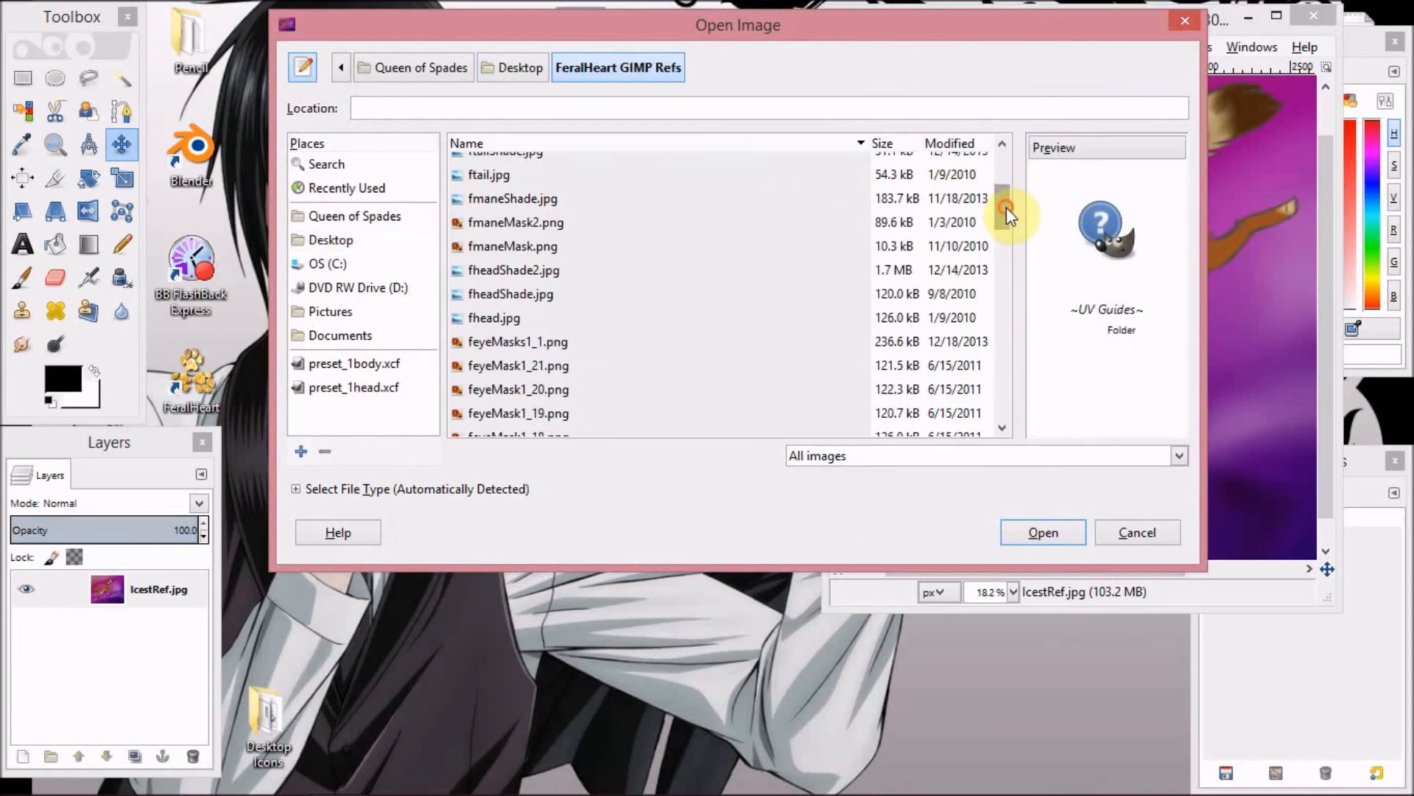
left_click(531, 316)
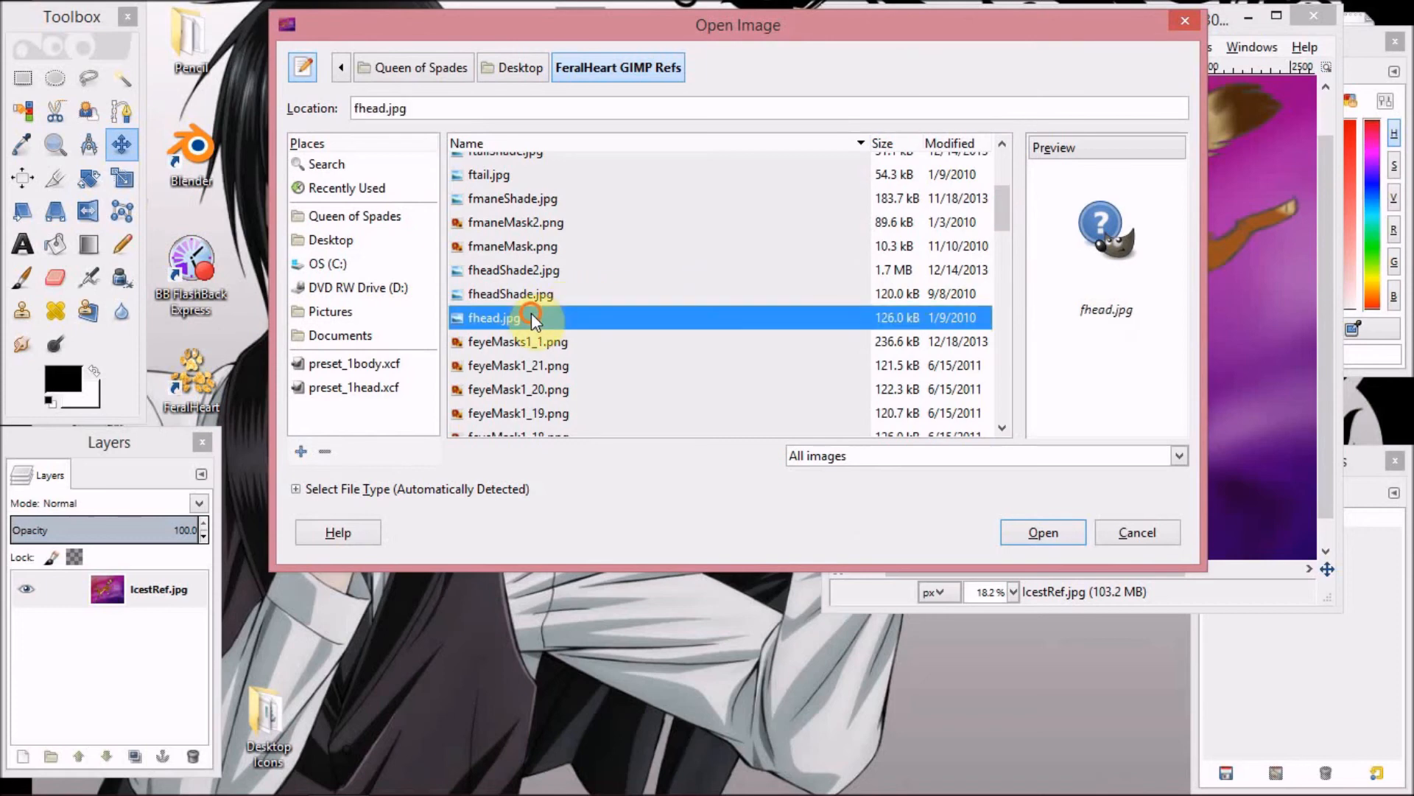
left_click(1045, 545)
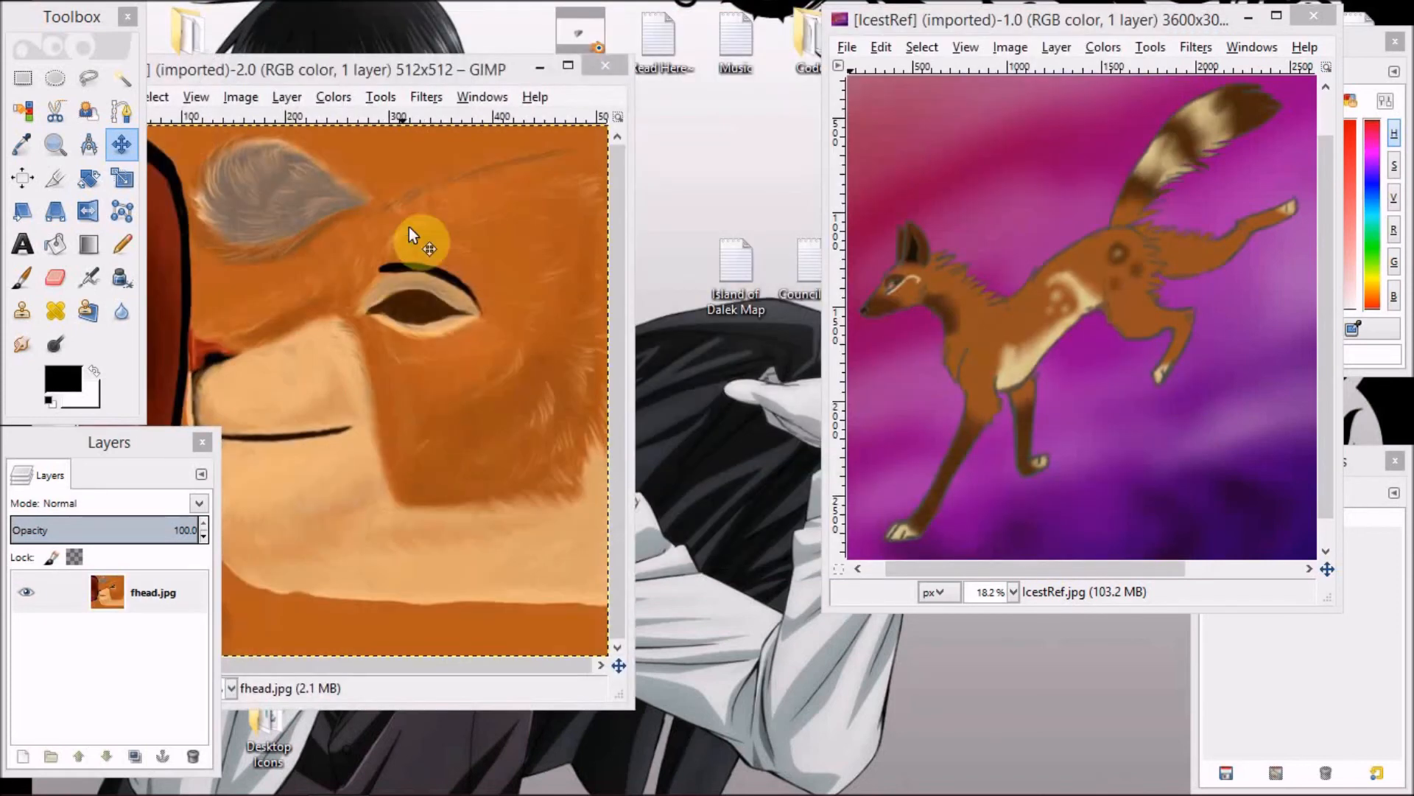
left_click_drag(379, 72, 591, 22)
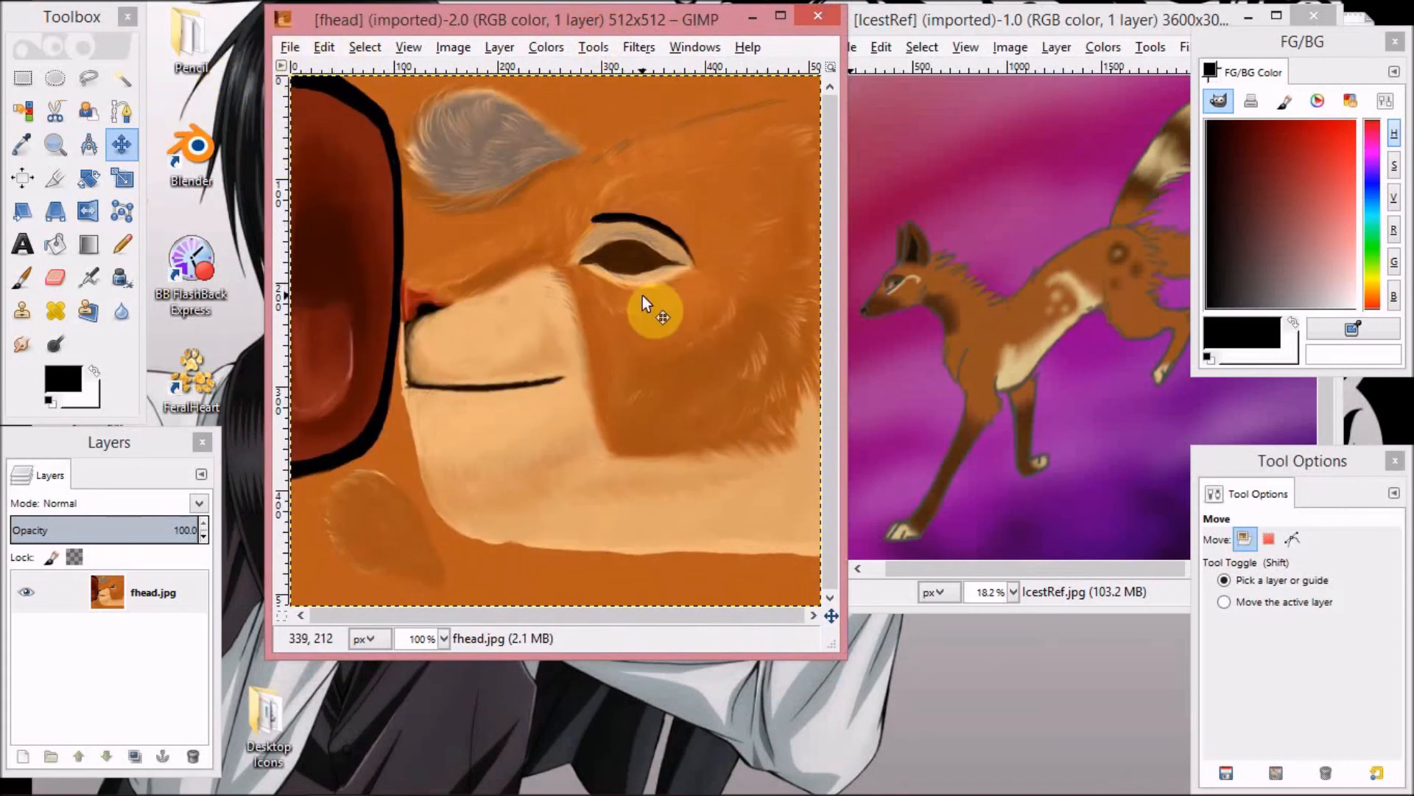
Open the head UV guide chead_UV.png from the ~UV Guides~ folder and position its window over the work area.
left_click(293, 48)
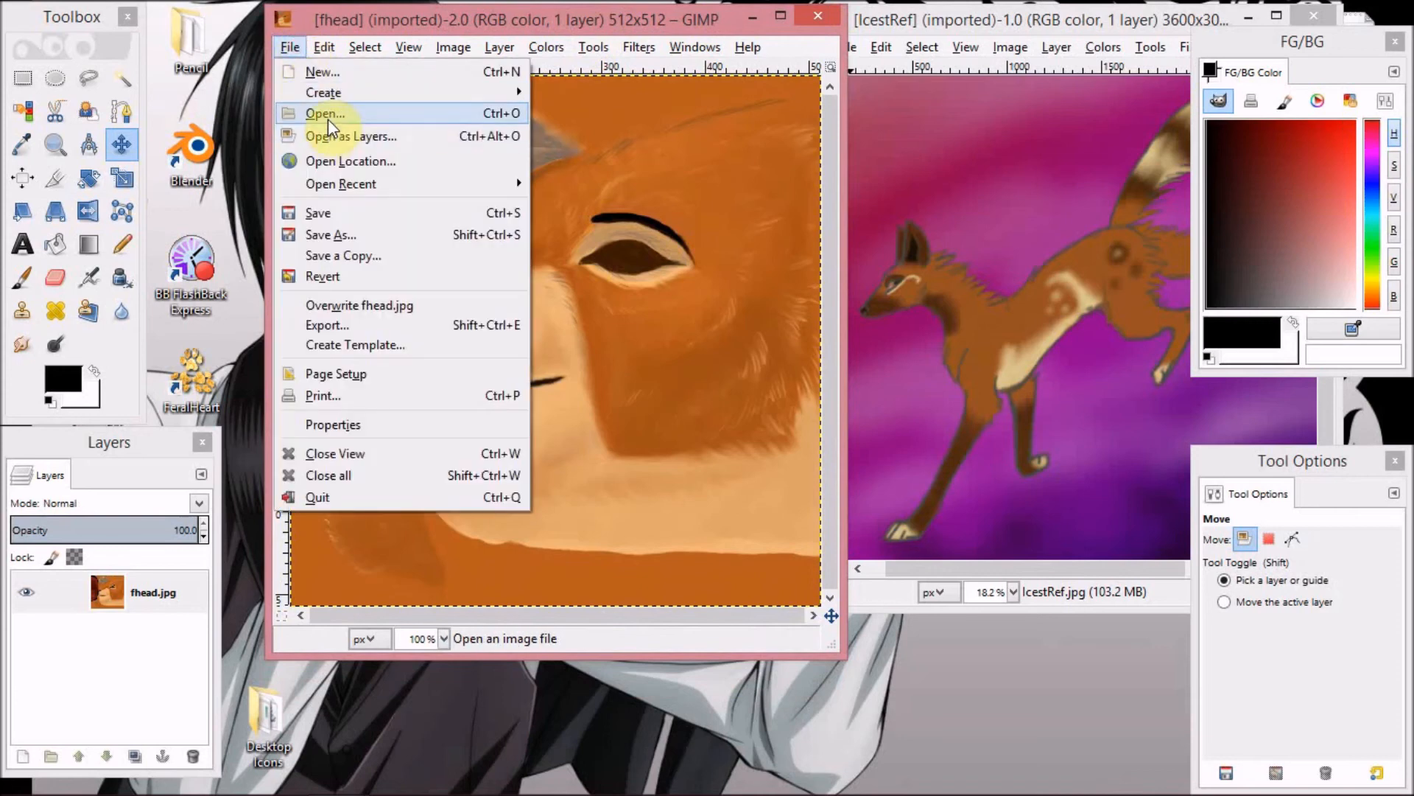
left_click(329, 118)
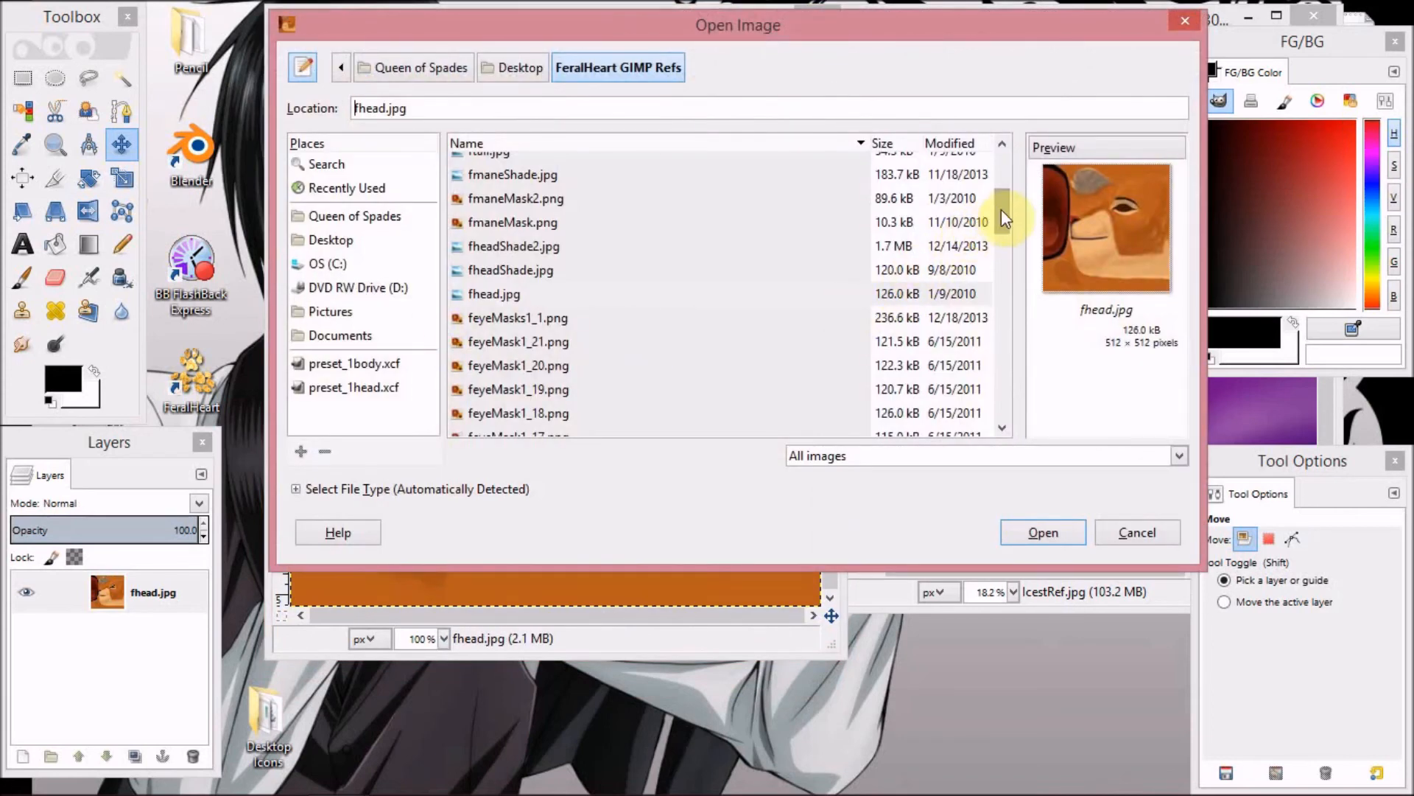
left_click_drag(1001, 210, 1002, 184)
double_click(569, 162)
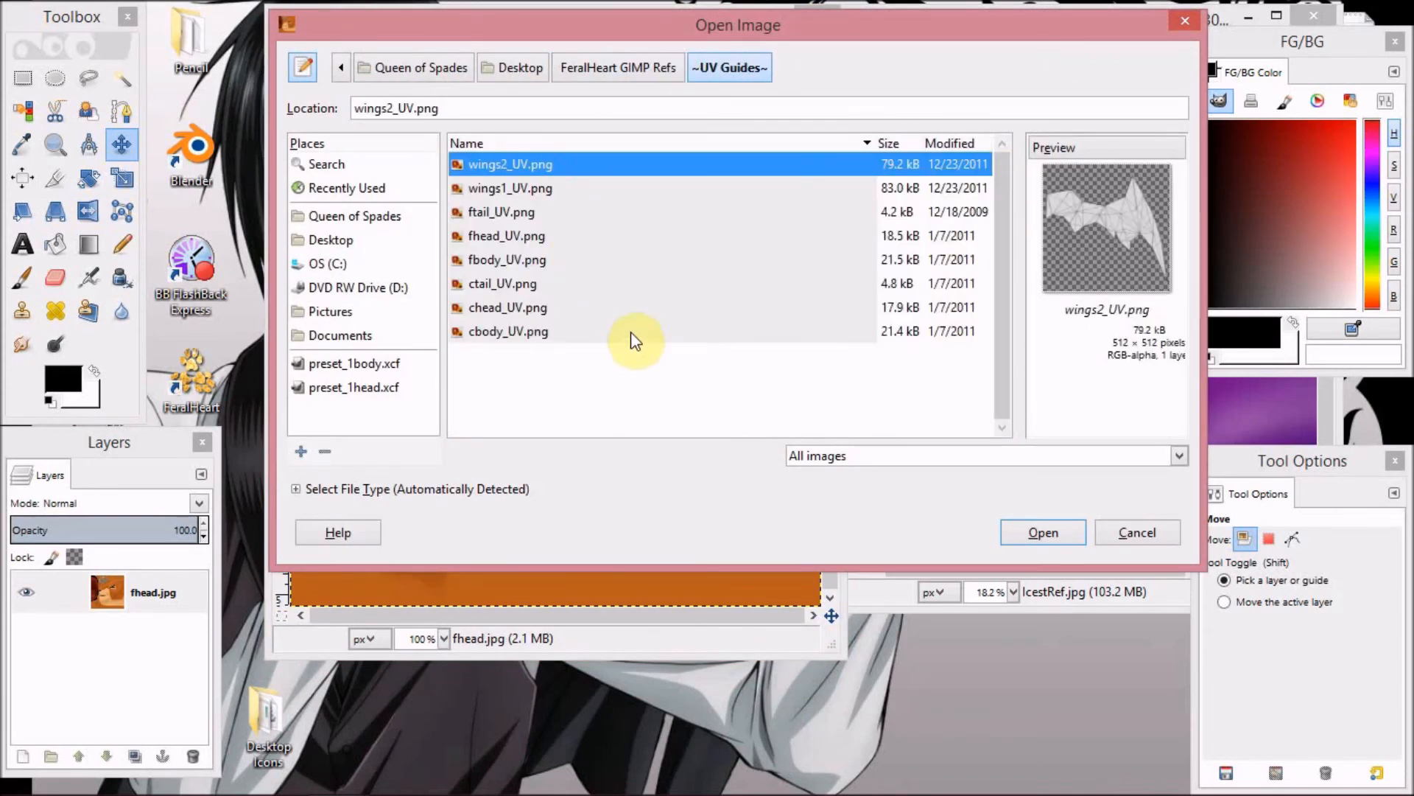
left_click(473, 289)
left_click(493, 324)
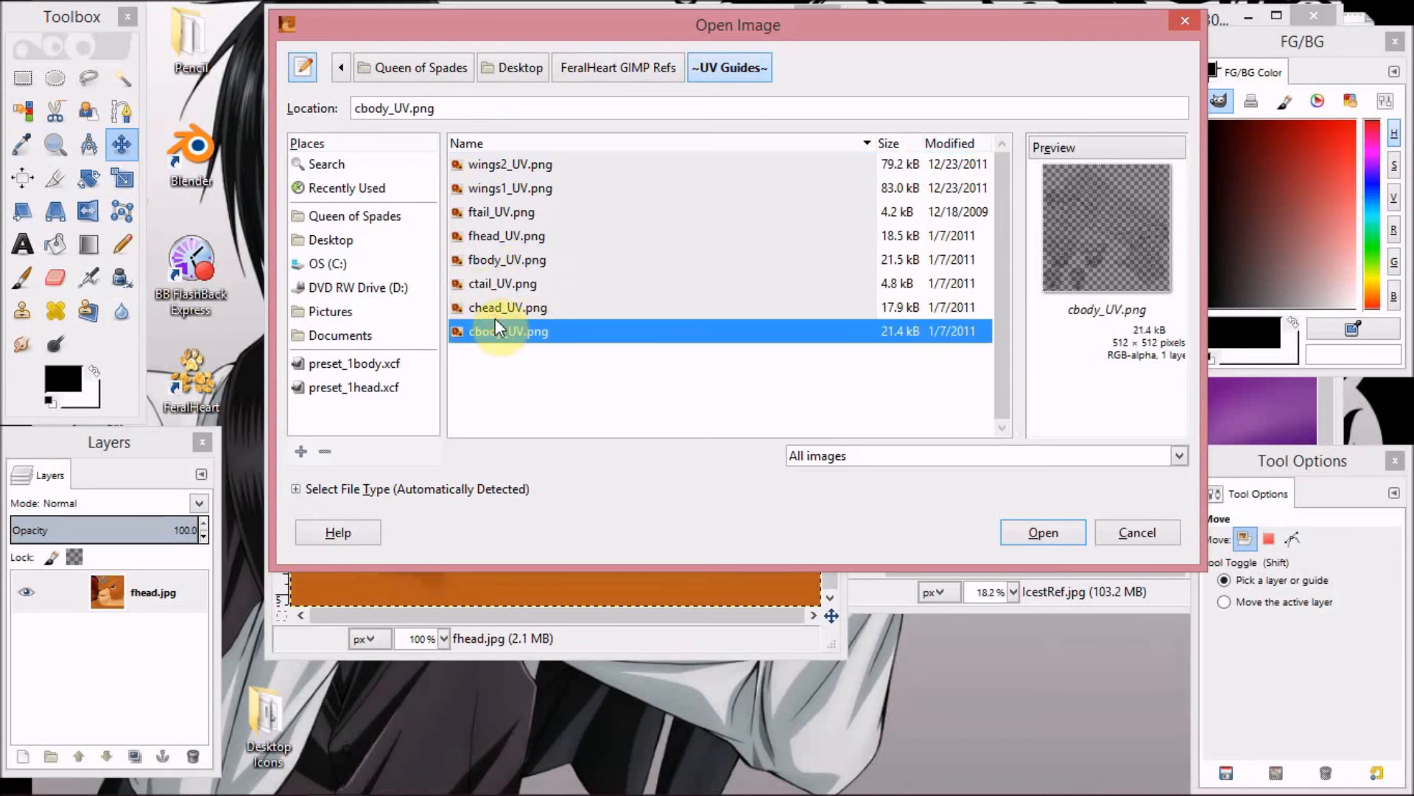
left_click(488, 316)
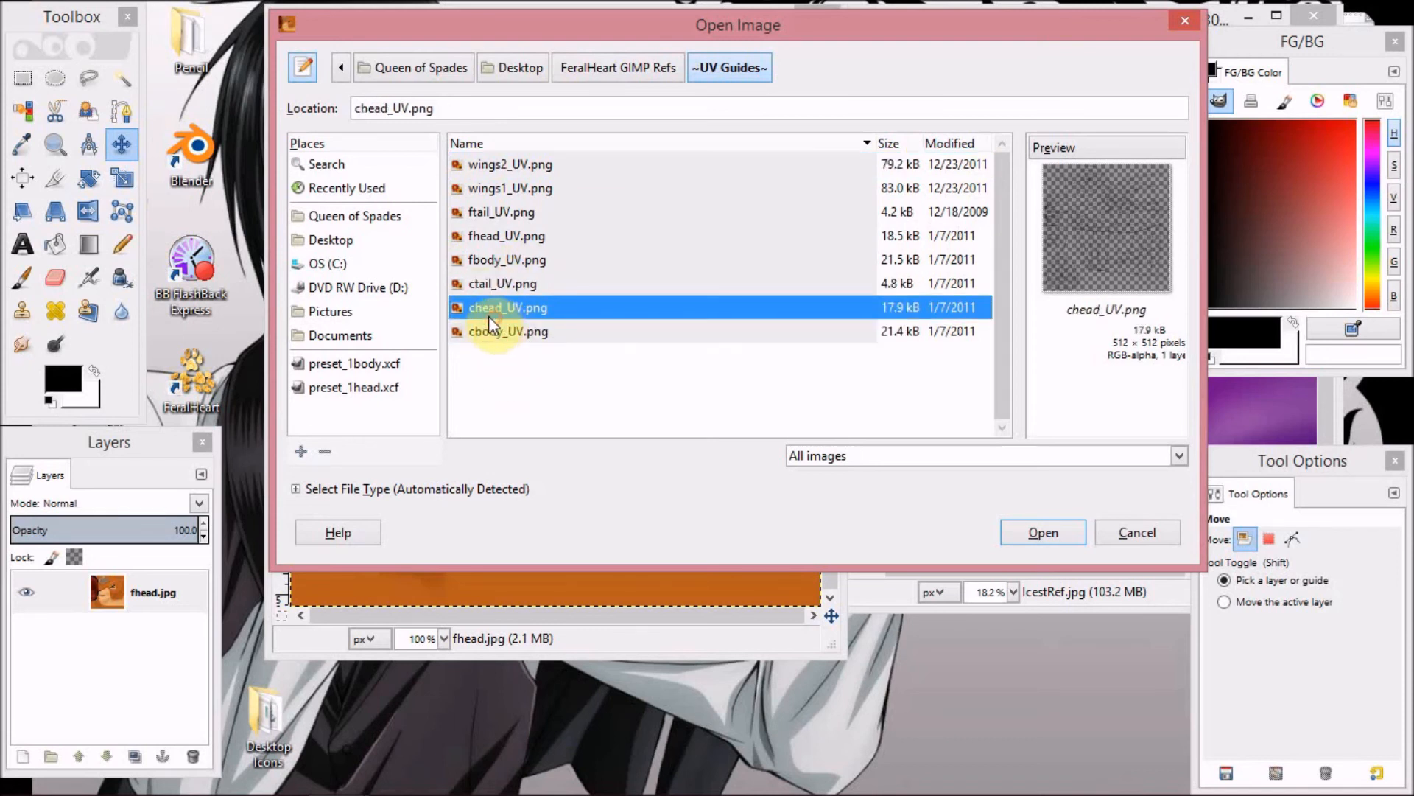
left_click(478, 243)
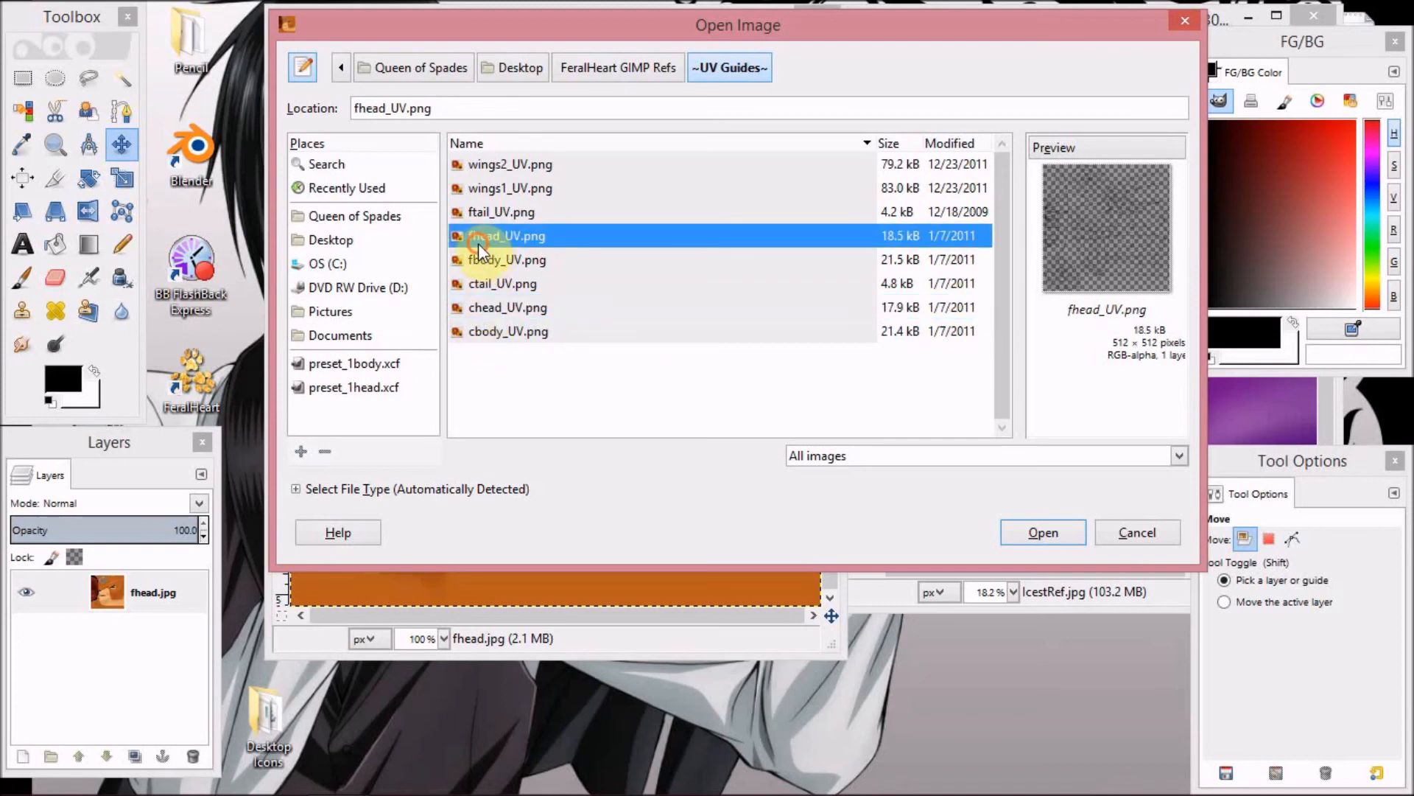
left_click(480, 316)
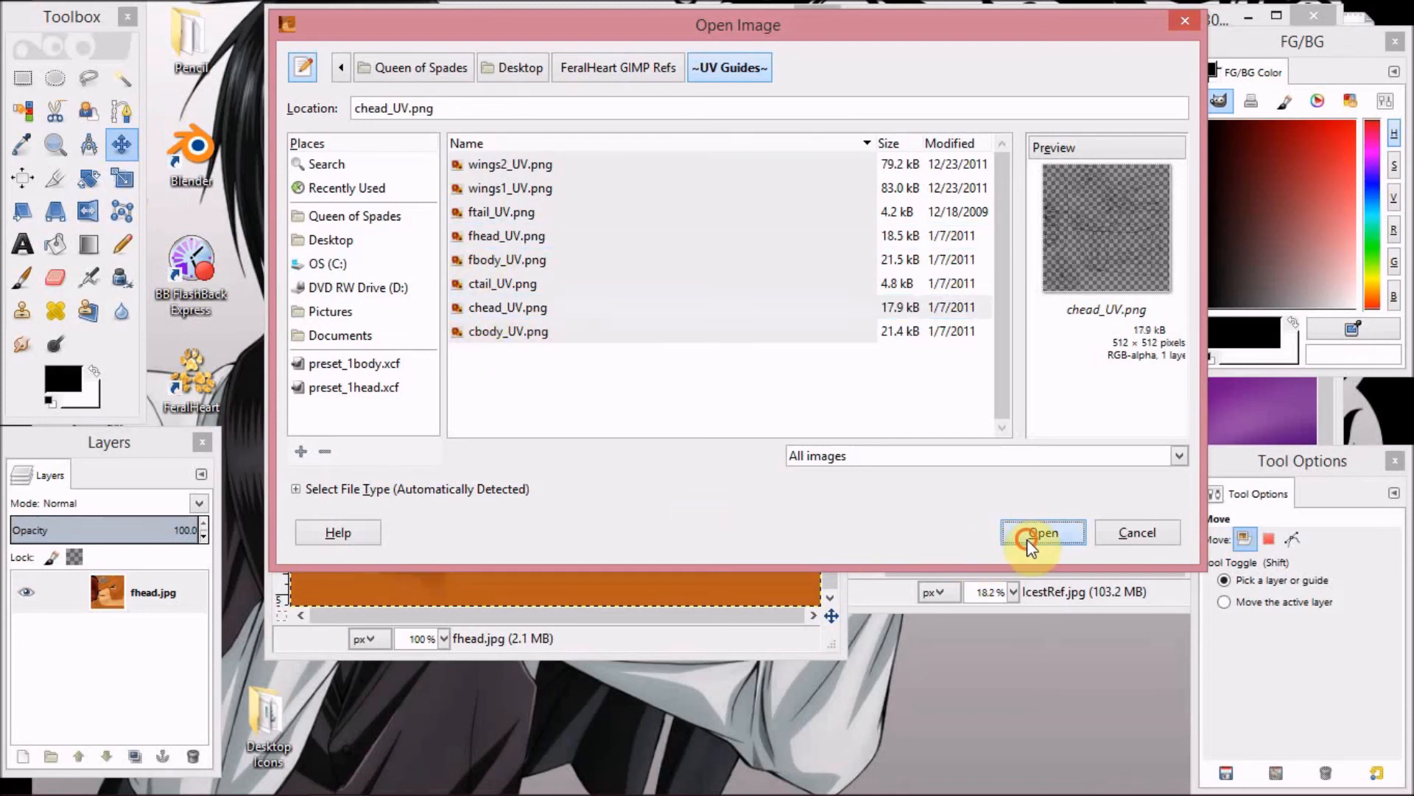
left_click(1027, 539)
left_click_drag(240, 129, 450, 66)
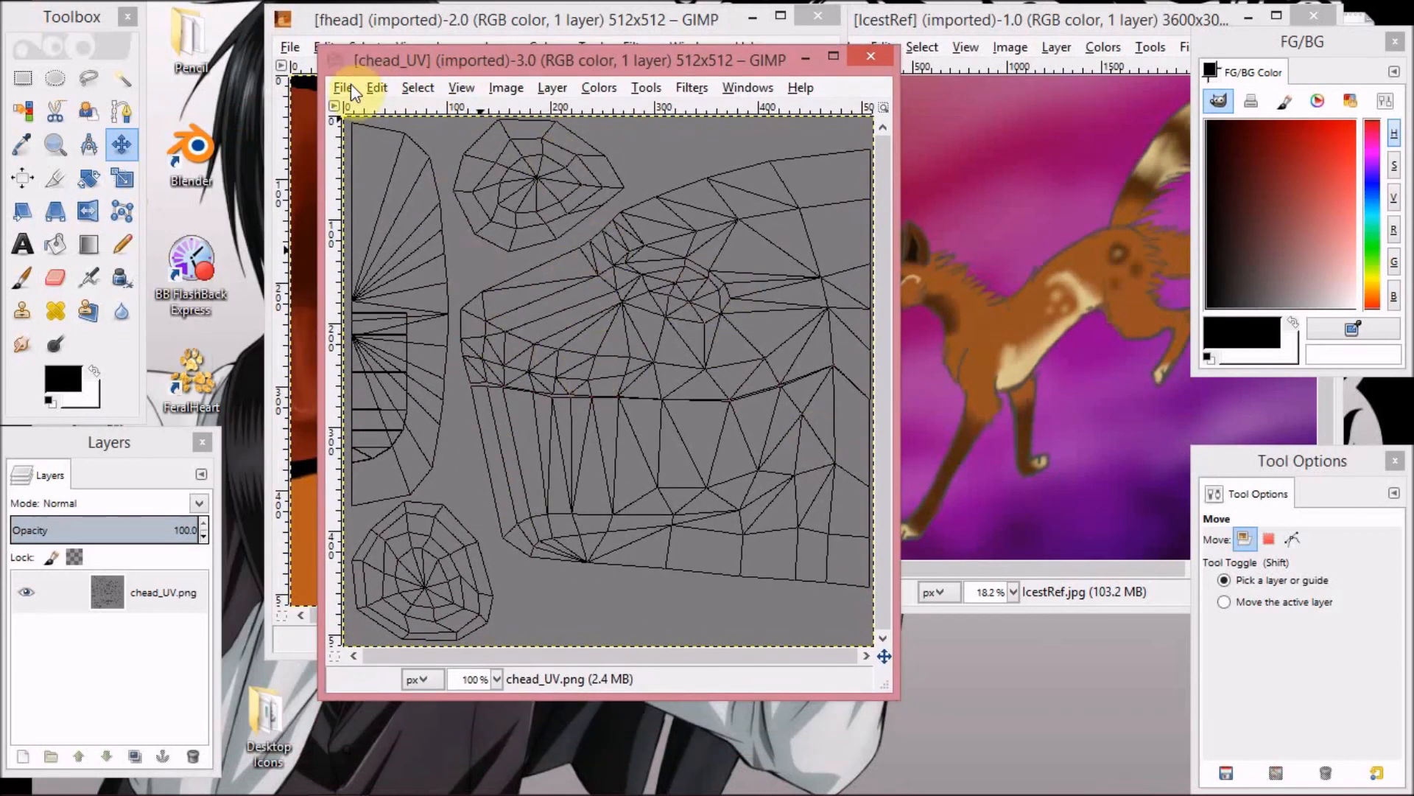
Copy the entire chead_UV.png image to the clipboard and close it without saving.
left_click(420, 87)
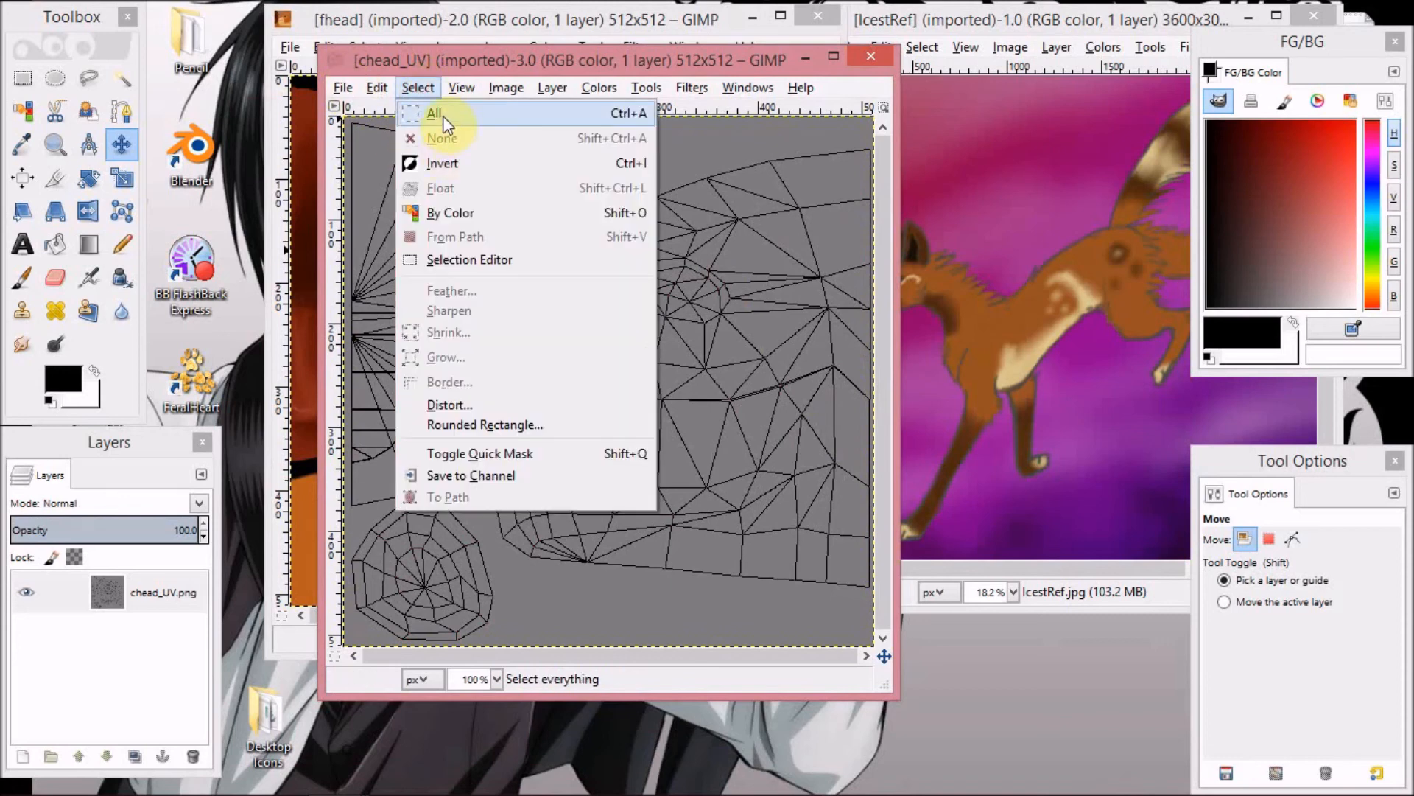
left_click(439, 115)
left_click(380, 89)
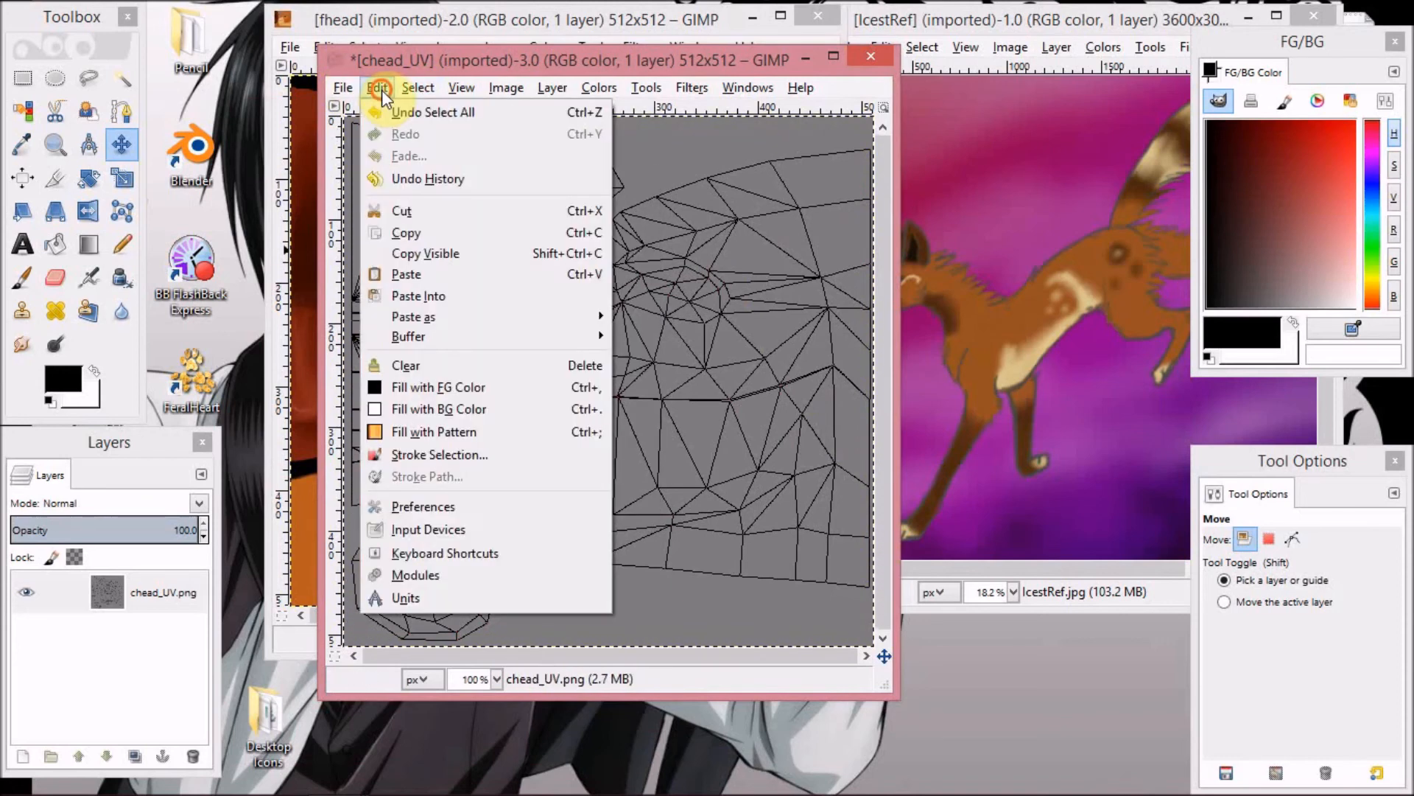
left_click(422, 233)
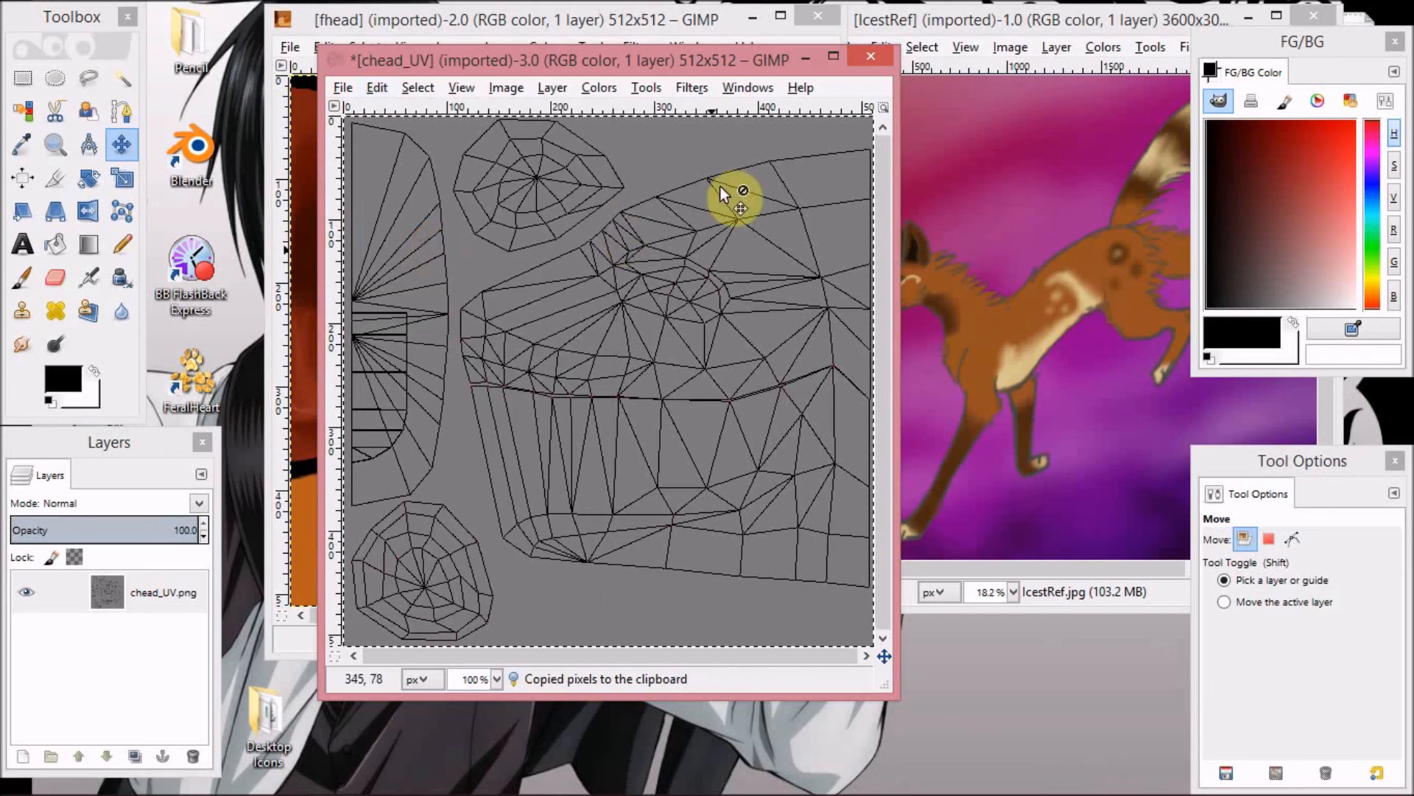
left_click(870, 56)
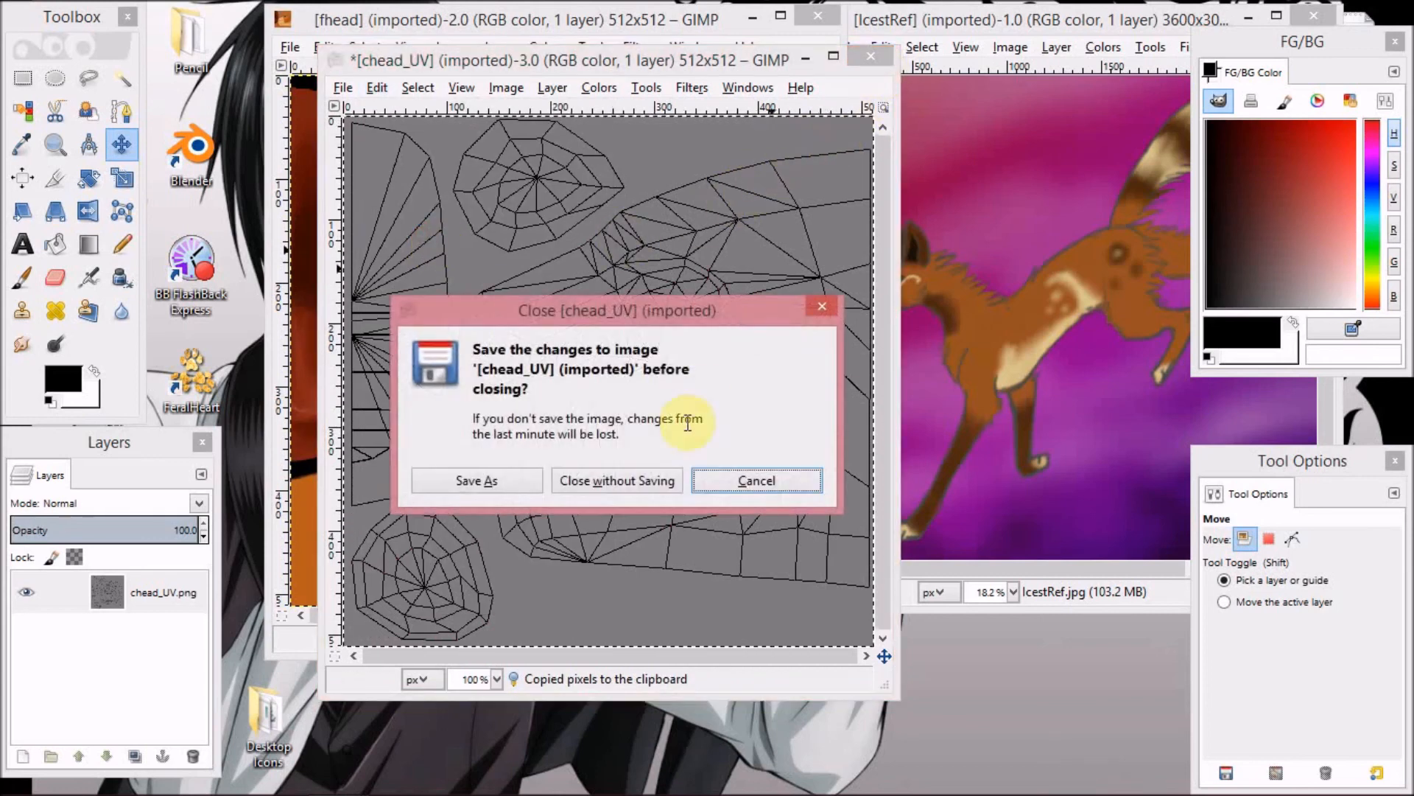
left_click(653, 482)
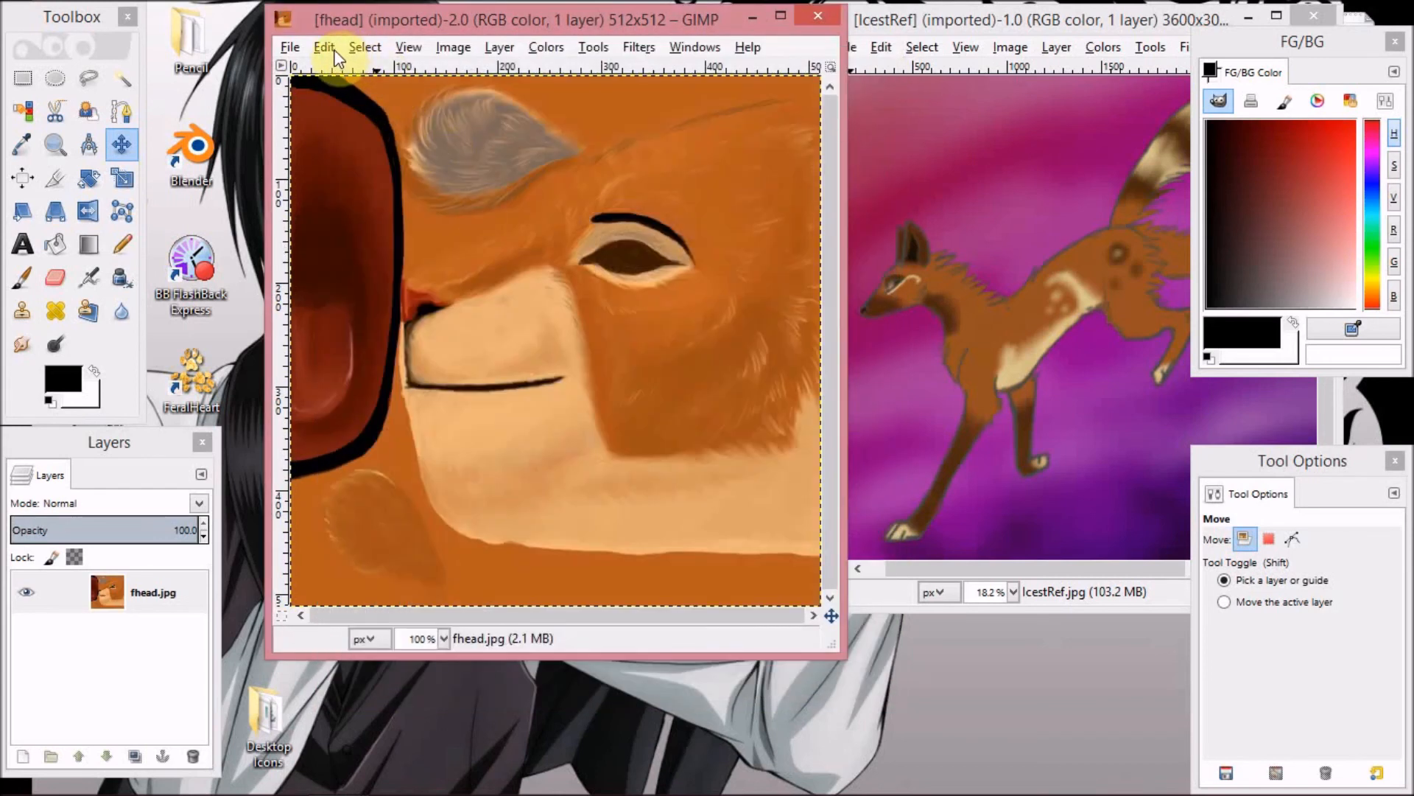
Paste the copied UV guide into the fhead image and turn the floating selection into its own layer.
left_click(328, 49)
left_click(400, 232)
left_click_drag(591, 384, 448, 507)
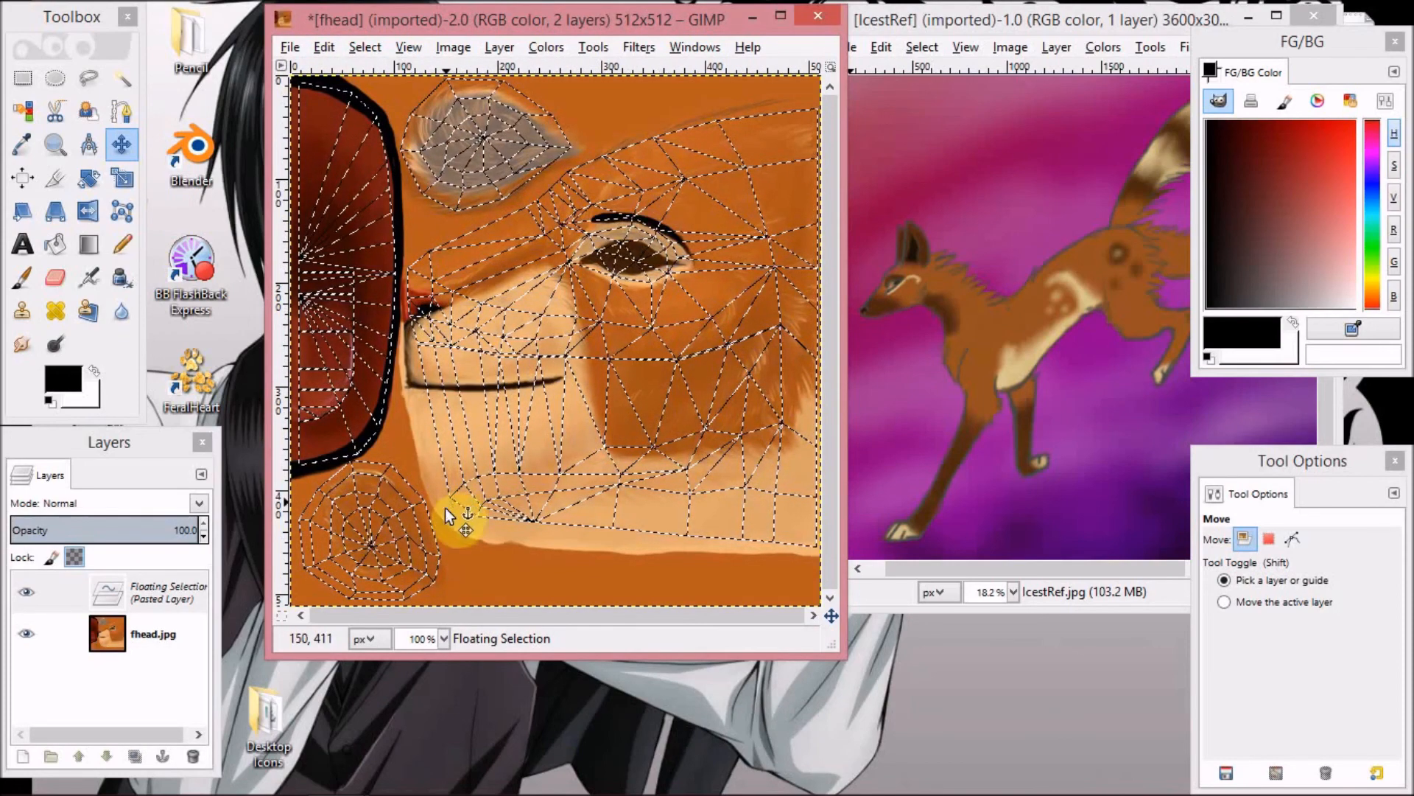
left_click(27, 763)
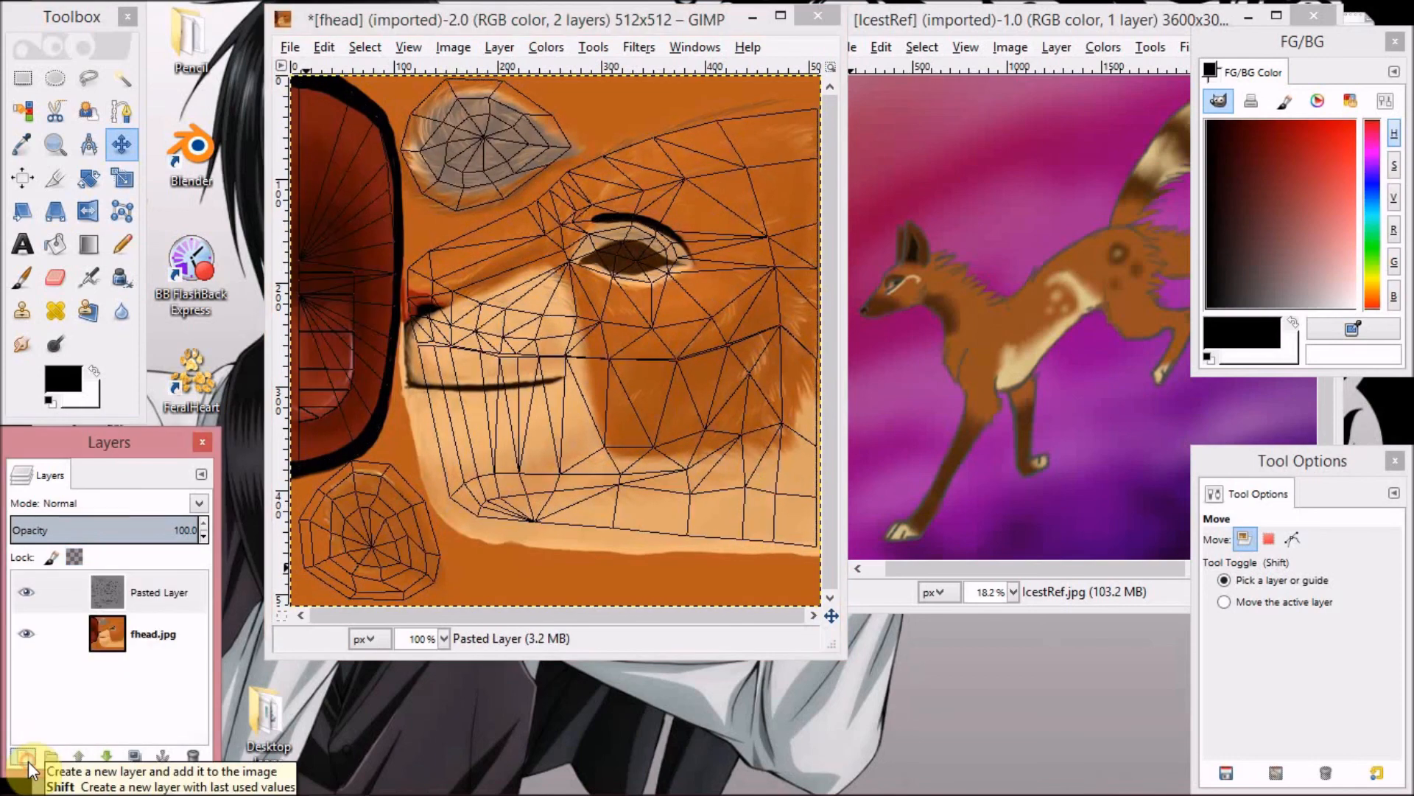
Rearrange the Layers, Toolbox, FG/BG and Tool Options windows around the two images so they do not overlap.
left_click_drag(143, 441, 173, 446)
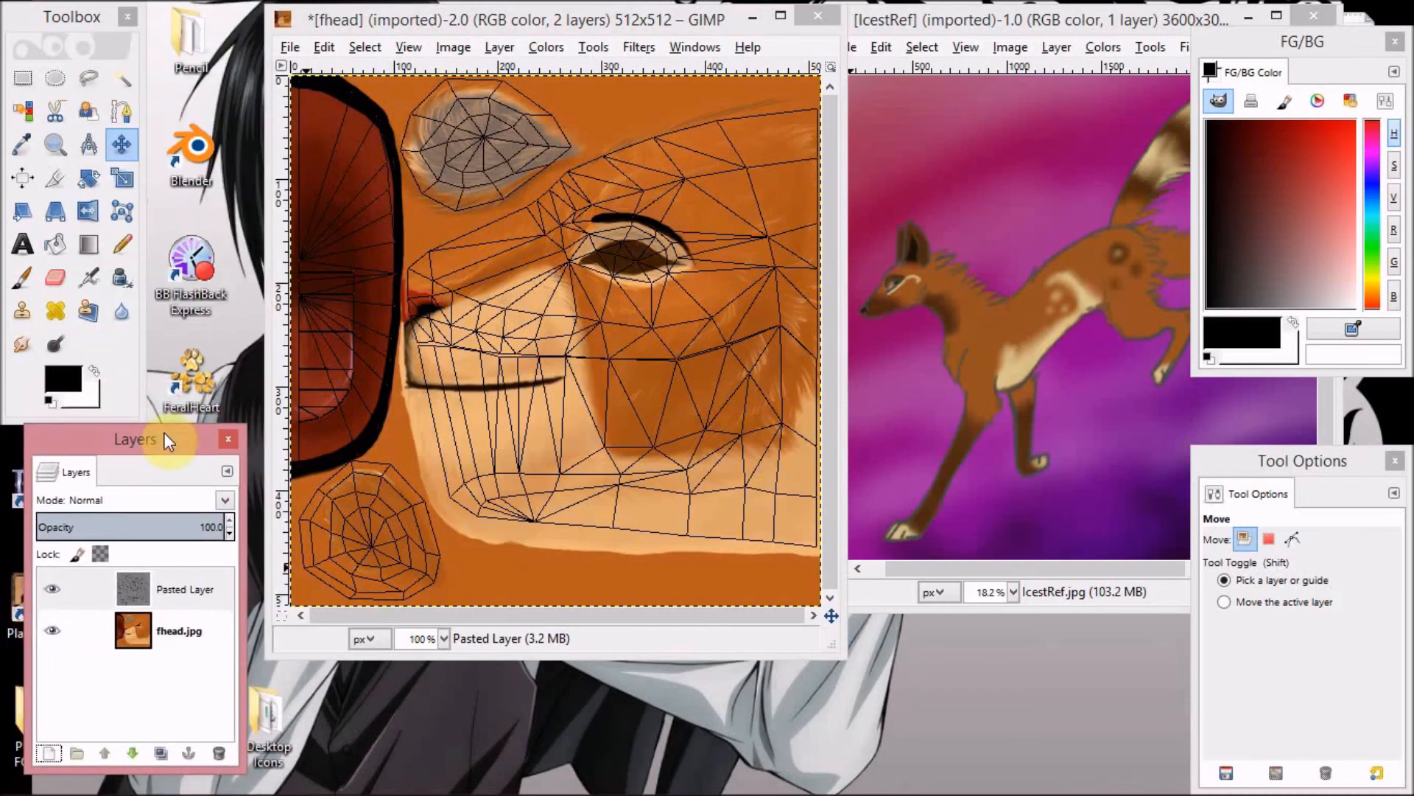
left_click_drag(143, 235, 247, 245)
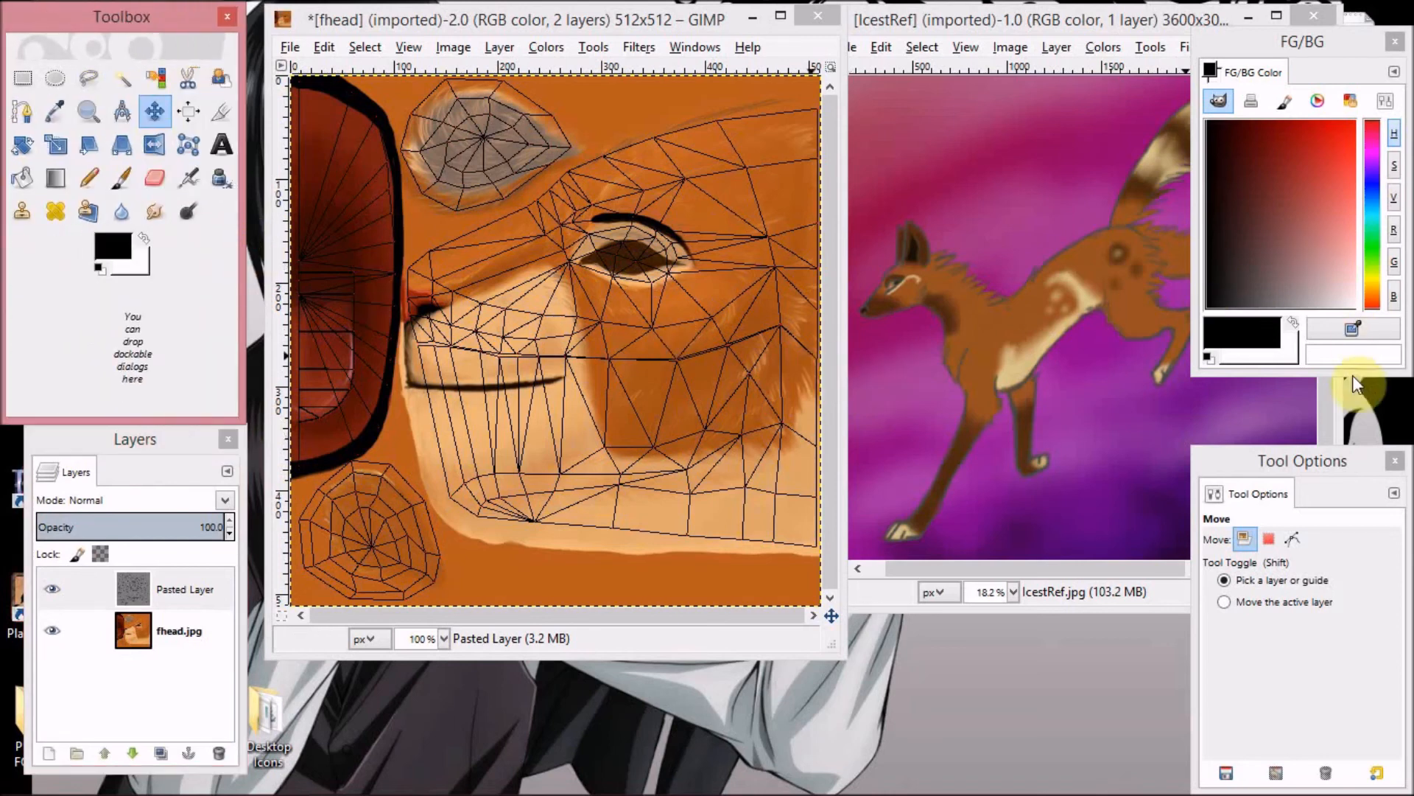
left_click_drag(1258, 48, 1257, 24)
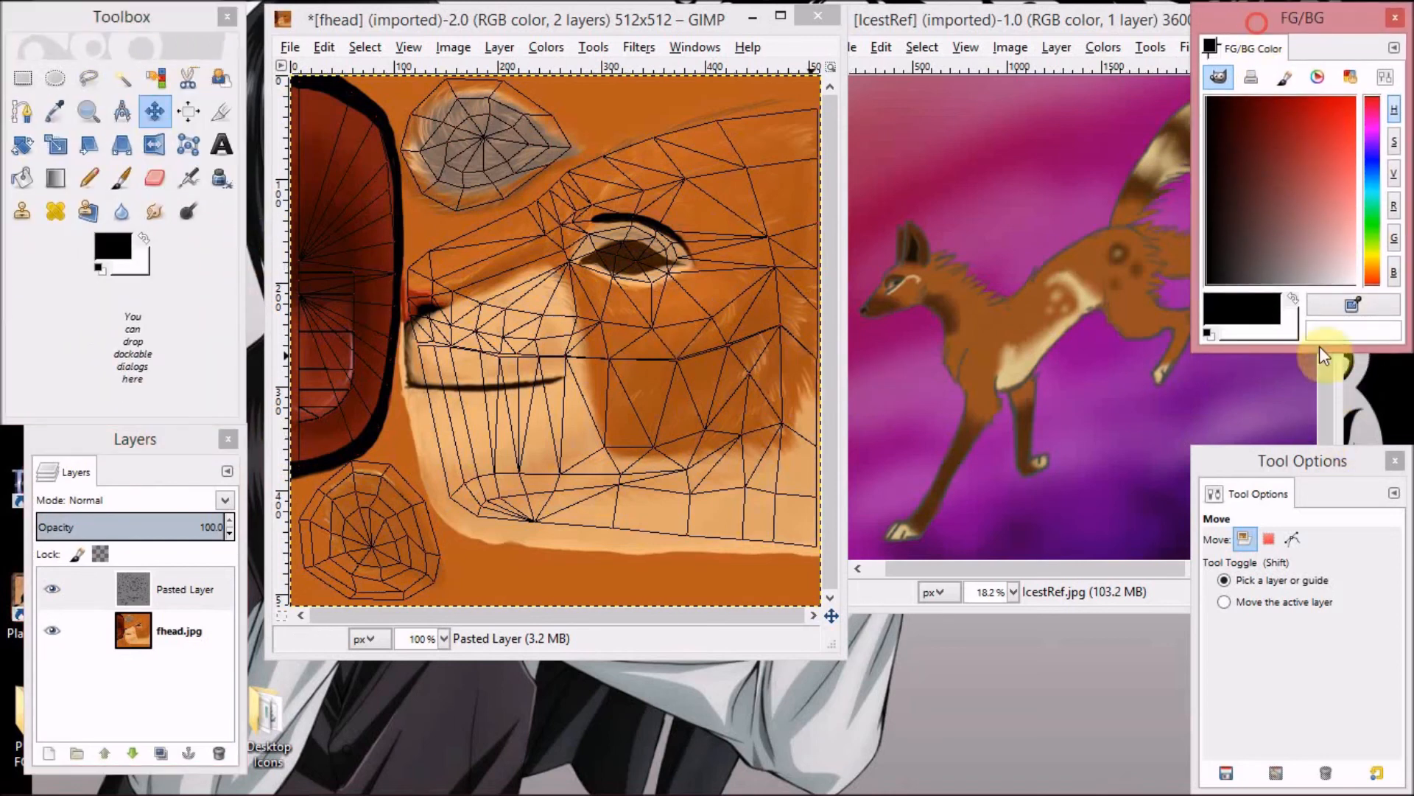
left_click_drag(1294, 460, 1294, 377)
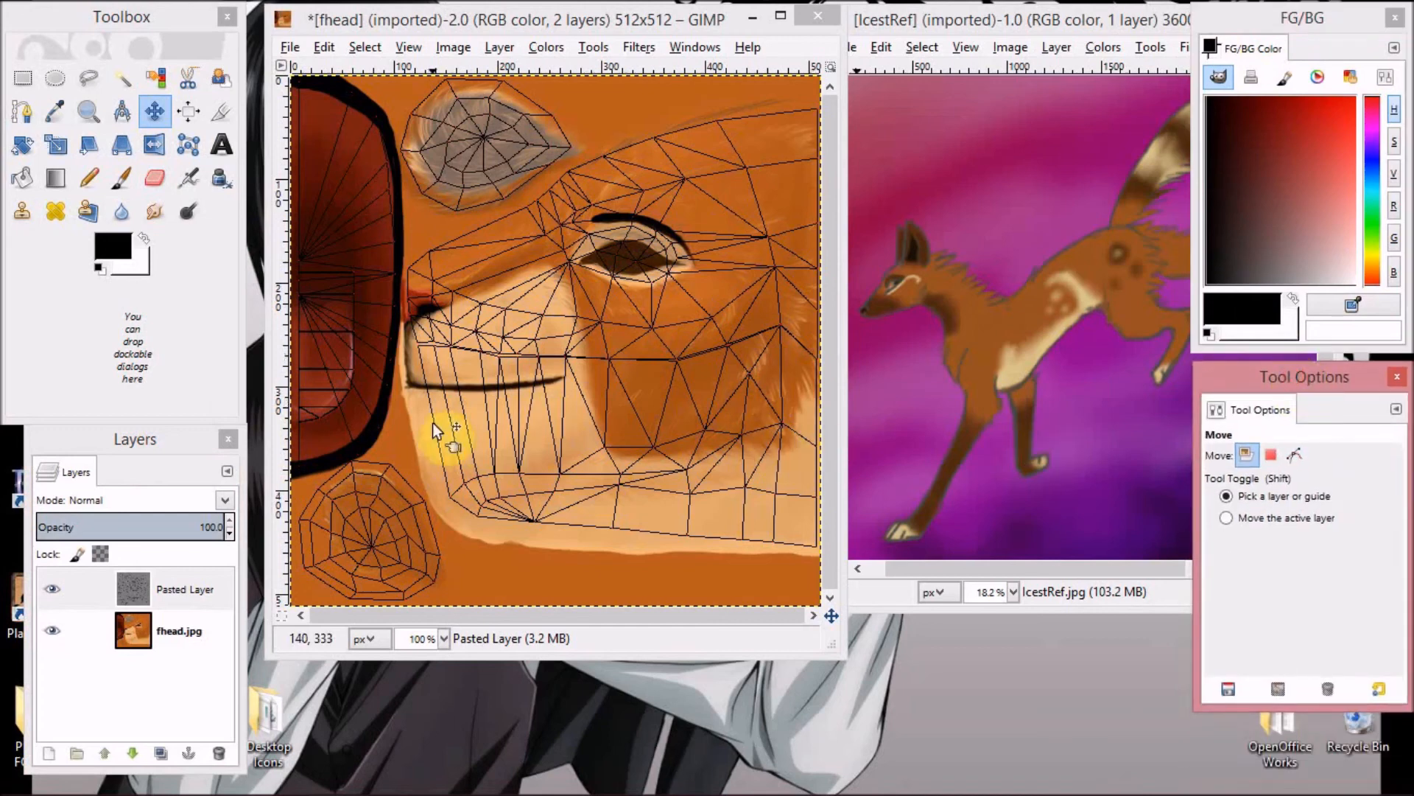
left_click_drag(26, 560, 5, 563)
Add a transparent 512 × 512 px layer between fhead.jpg and the pasted UV guide, and make it active.
left_click(151, 632)
left_click(165, 635)
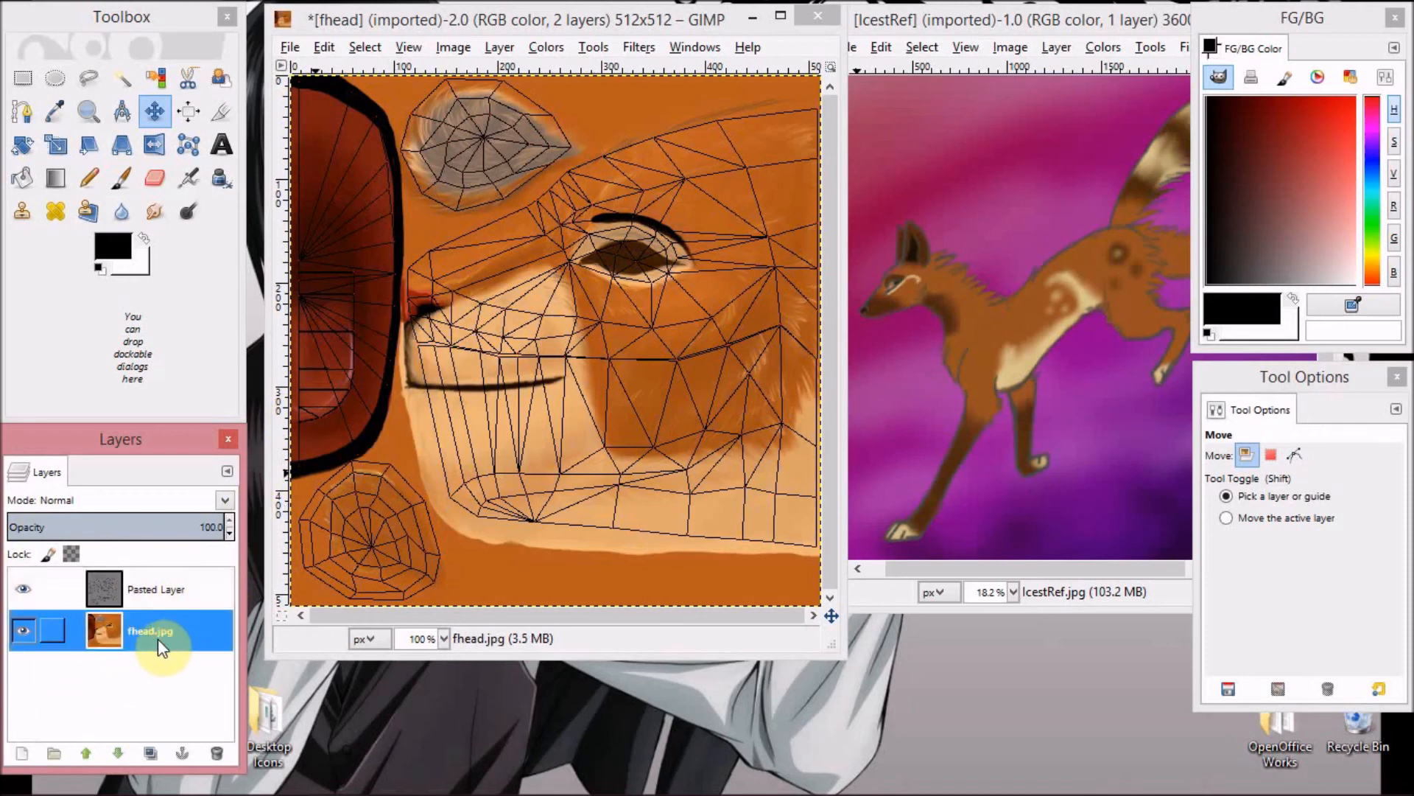
left_click(25, 753)
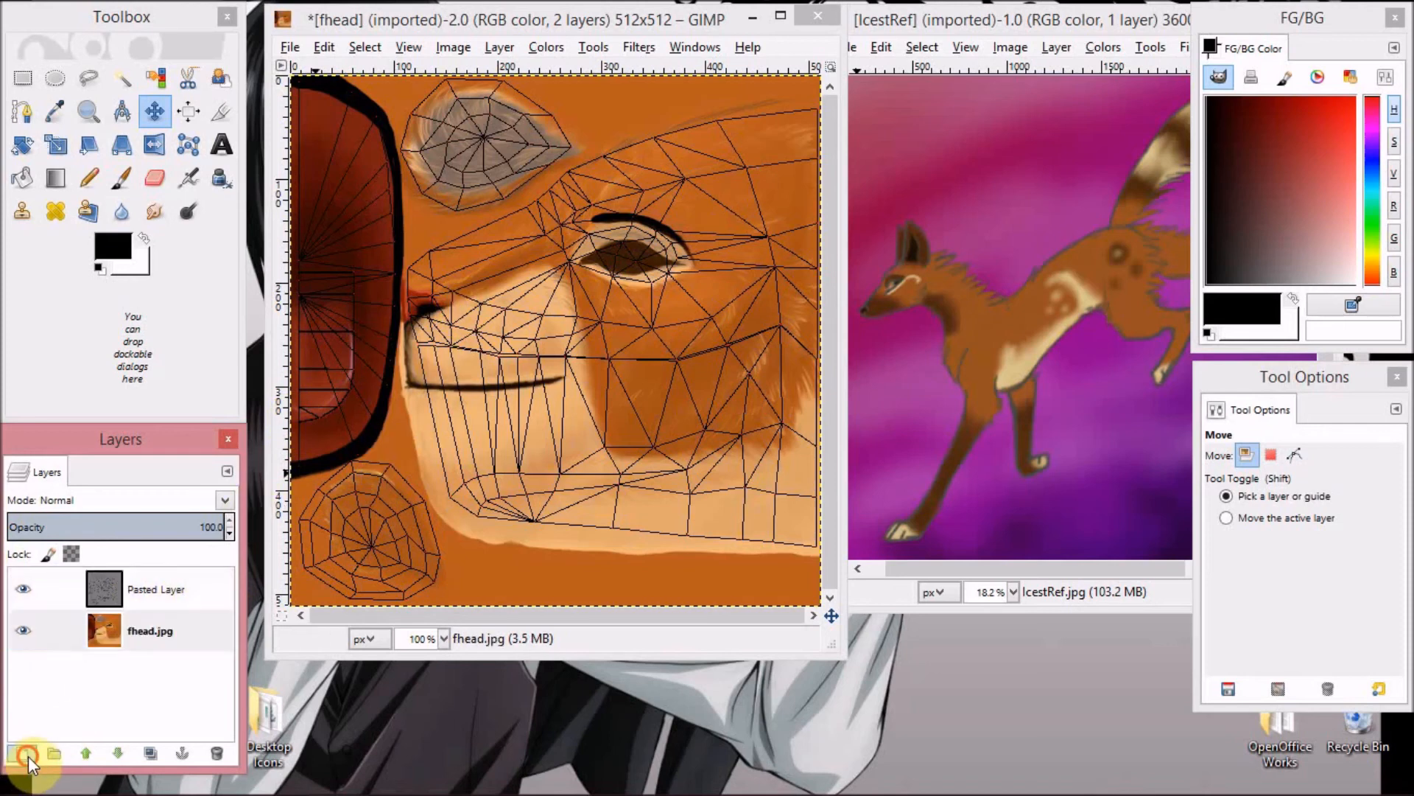
left_click(317, 495)
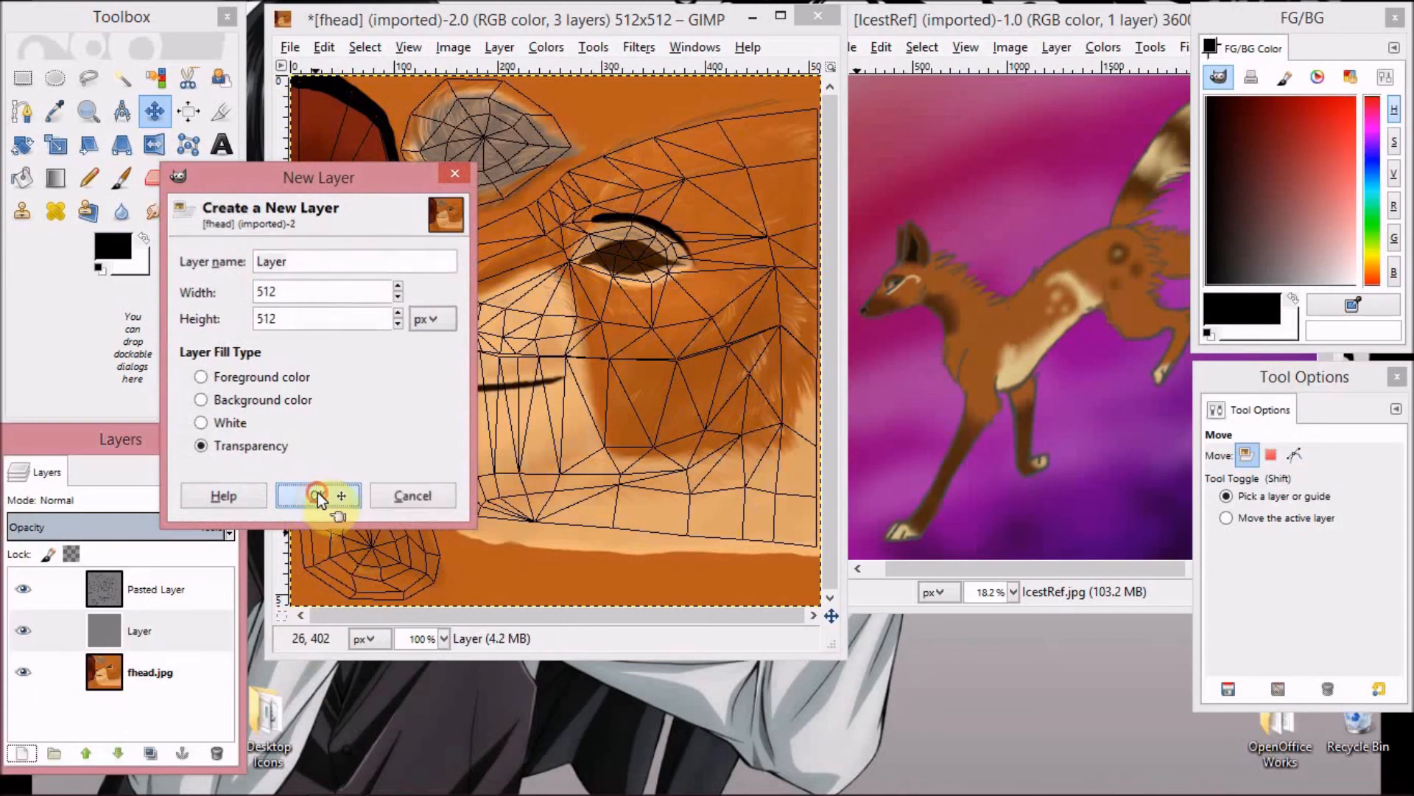
left_click(156, 633)
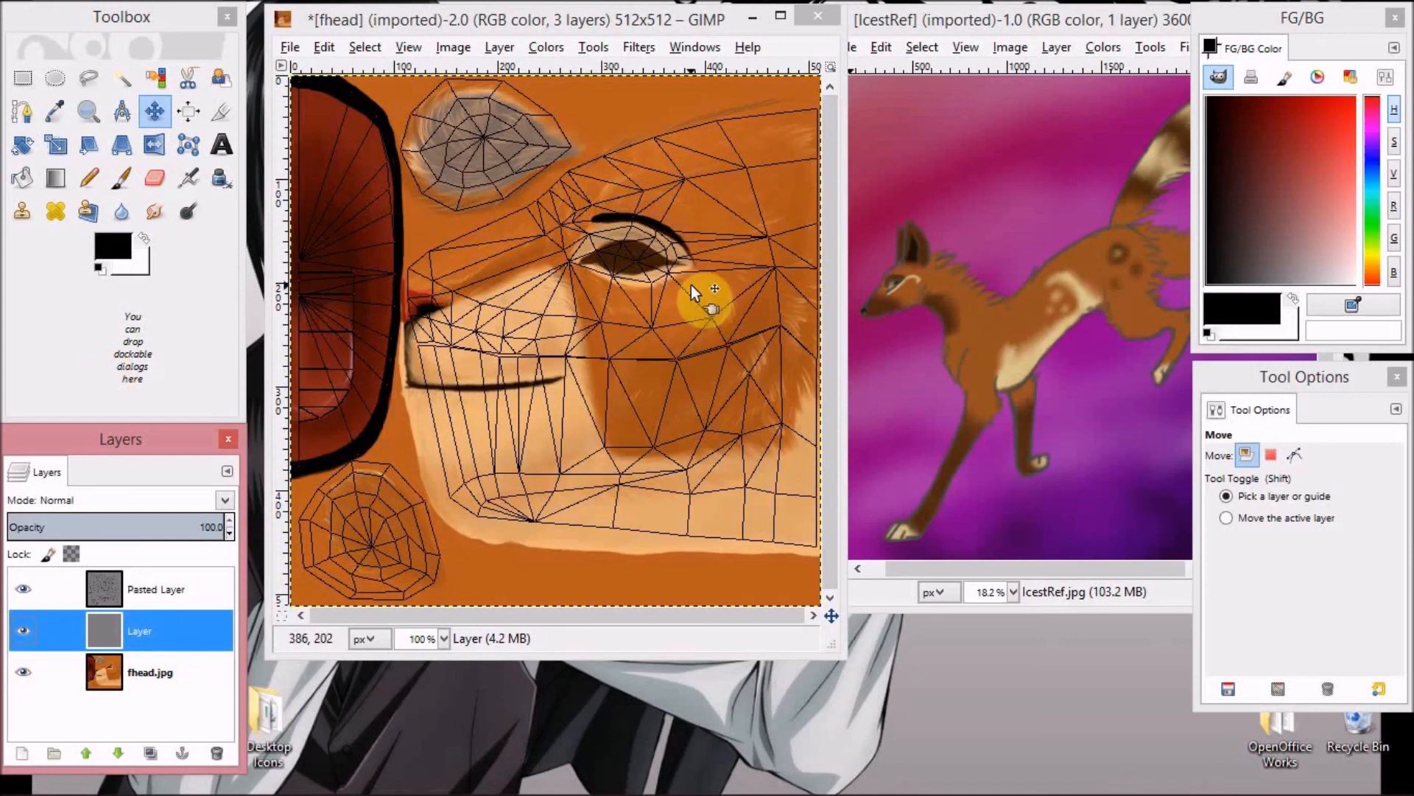
Paint a black freehand test loop across the face on the new layer with the size 20 Paintbrush.
left_click(122, 178)
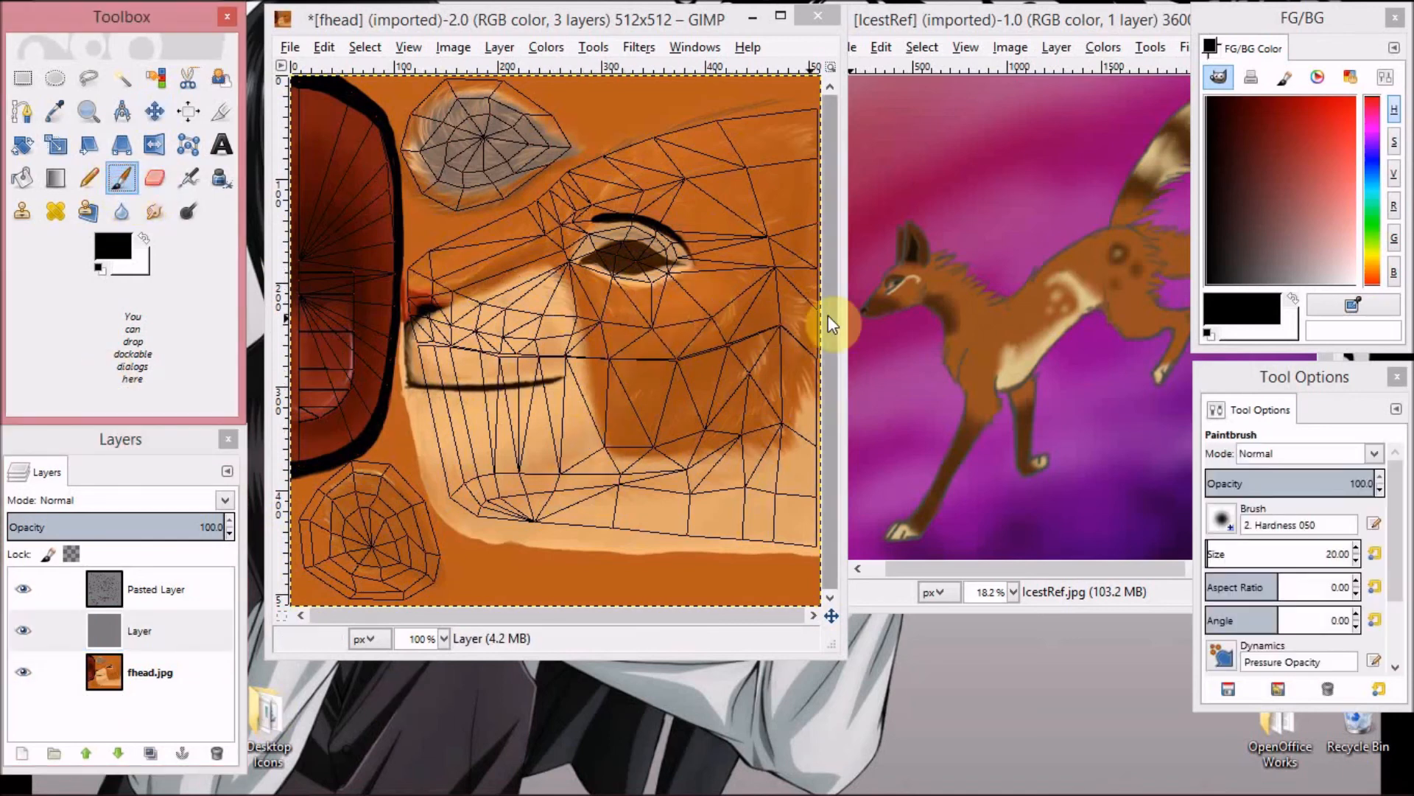
left_click_drag(1308, 235, 1125, 337)
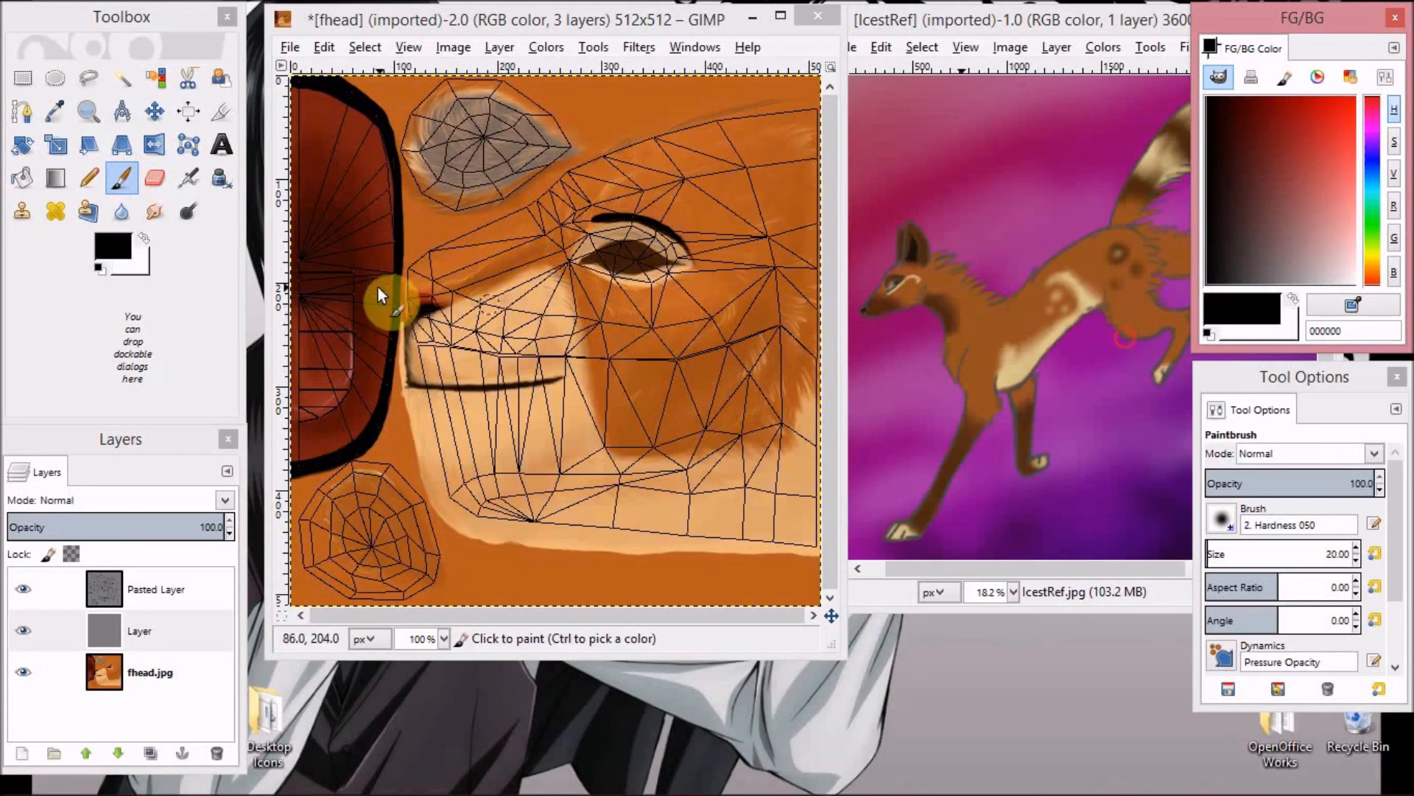
mouse_move(467, 356)
left_mouse_down()
mouse_move(631, 499)
mouse_move(482, 448)
left_mouse_up()
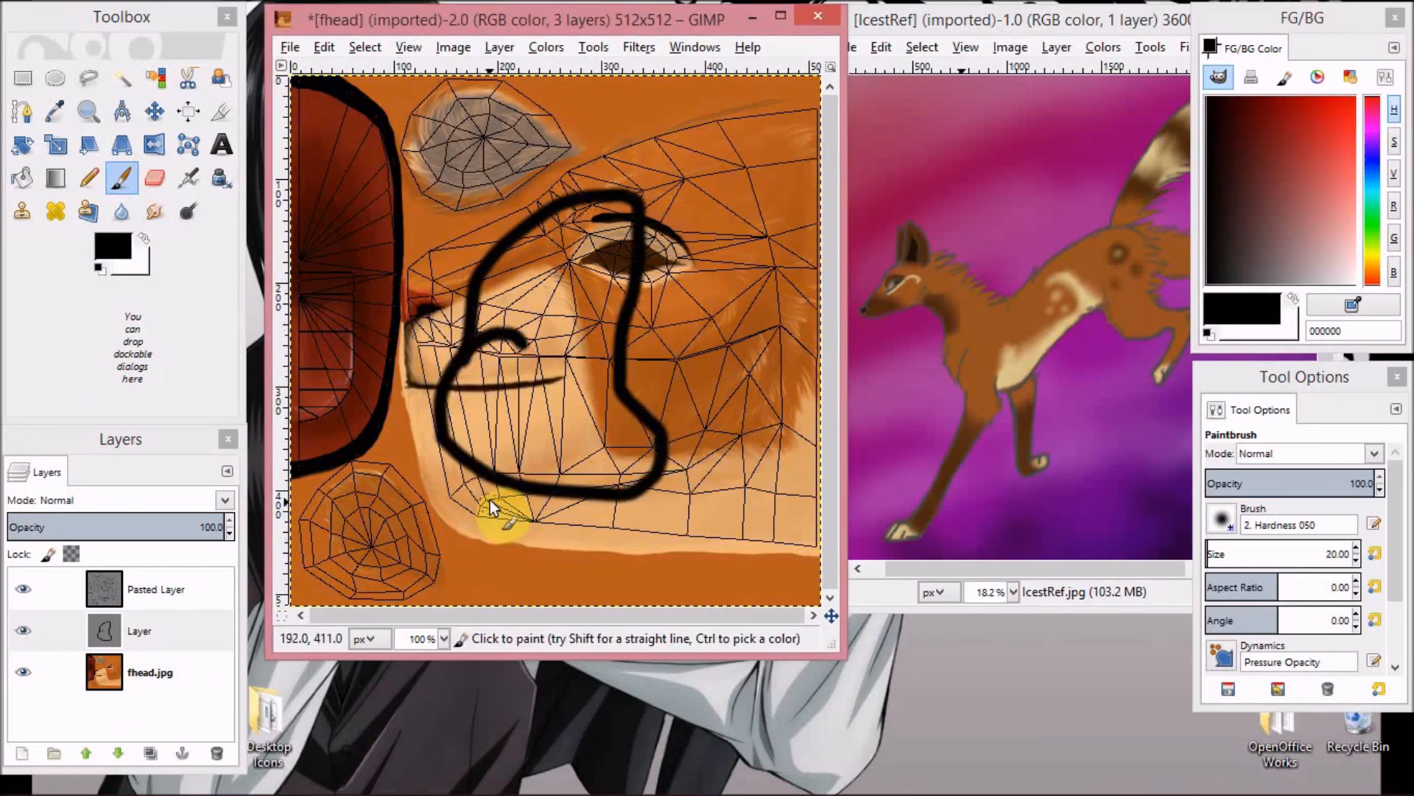
Undo the black test stroke and the trial layer reordering in the fhead image.
left_click(107, 635)
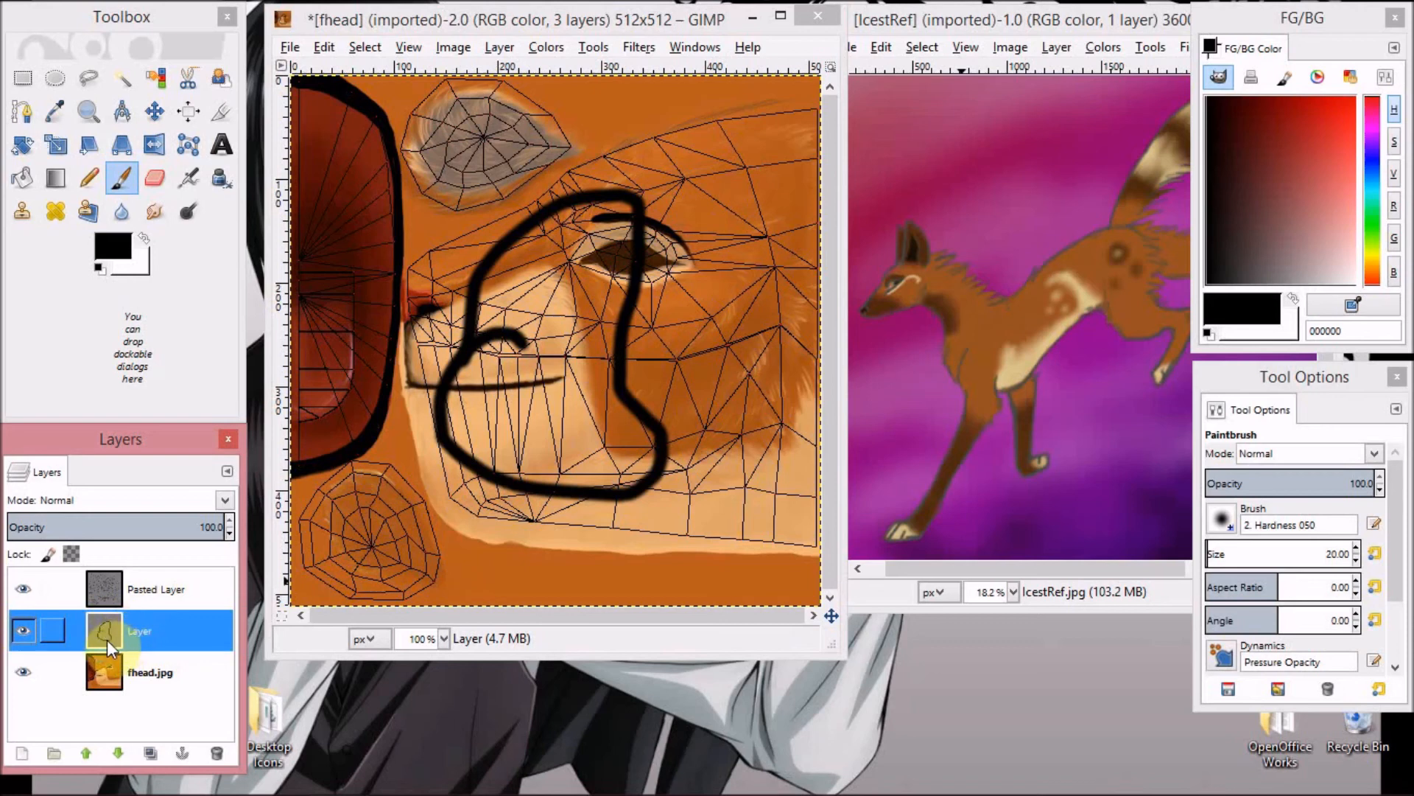
mouse_move(151, 649)
left_mouse_down()
mouse_move(150, 678)
mouse_move(165, 586)
mouse_move(152, 673)
mouse_move(164, 698)
mouse_move(168, 595)
mouse_move(168, 644)
left_mouse_up()
left_click(155, 178)
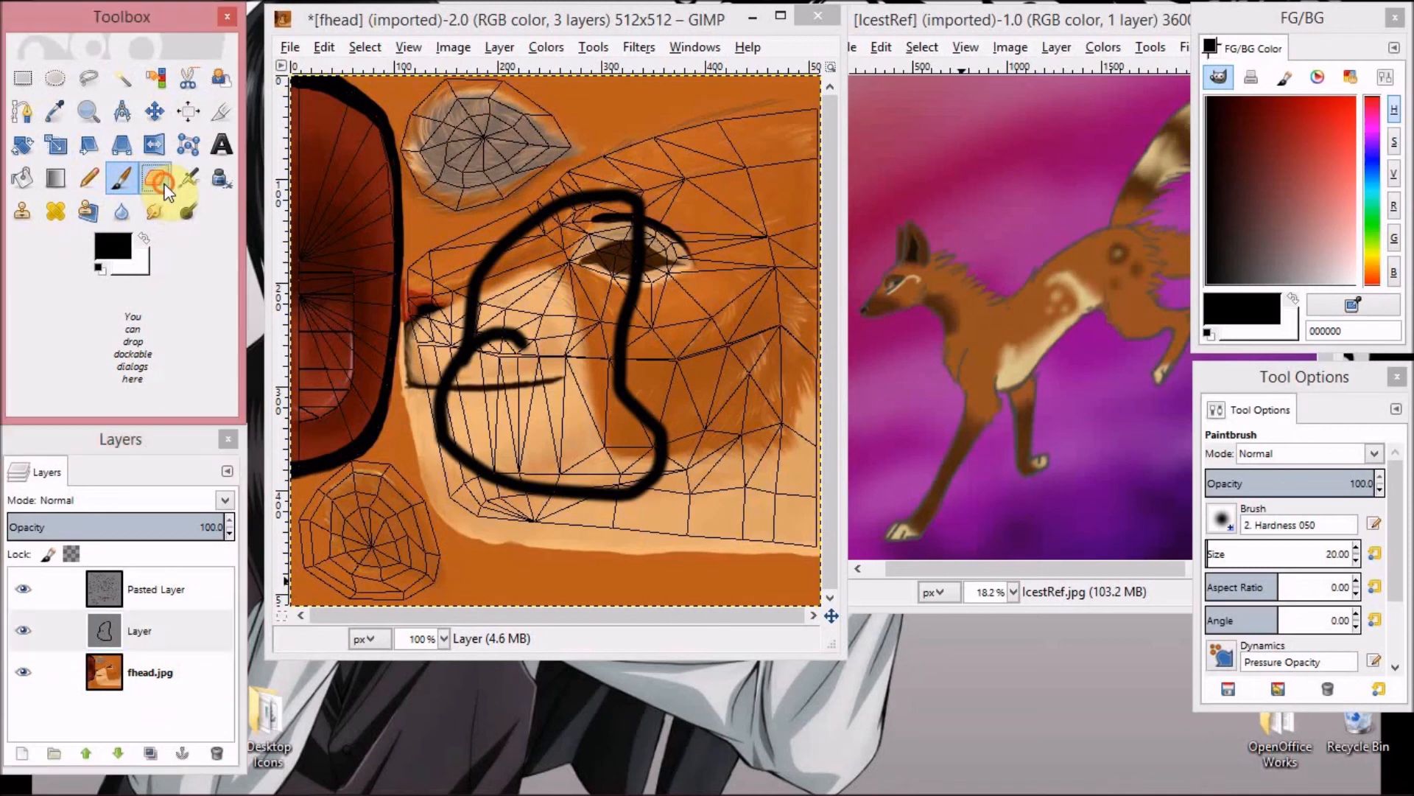
key("ctrl+z")
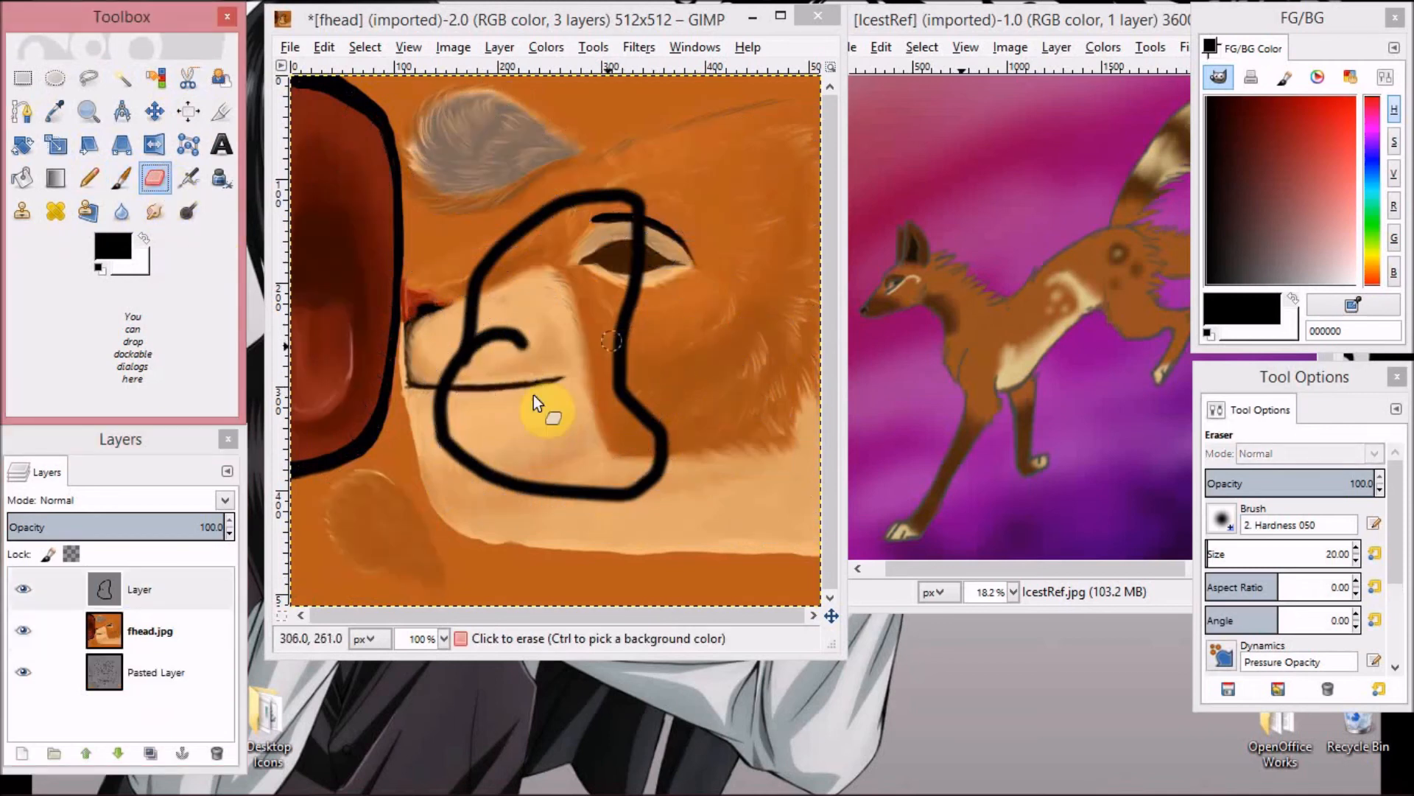
key("ctrl+z")
key("ctrl+z")
key("ctrl+z")
key("ctrl+z")
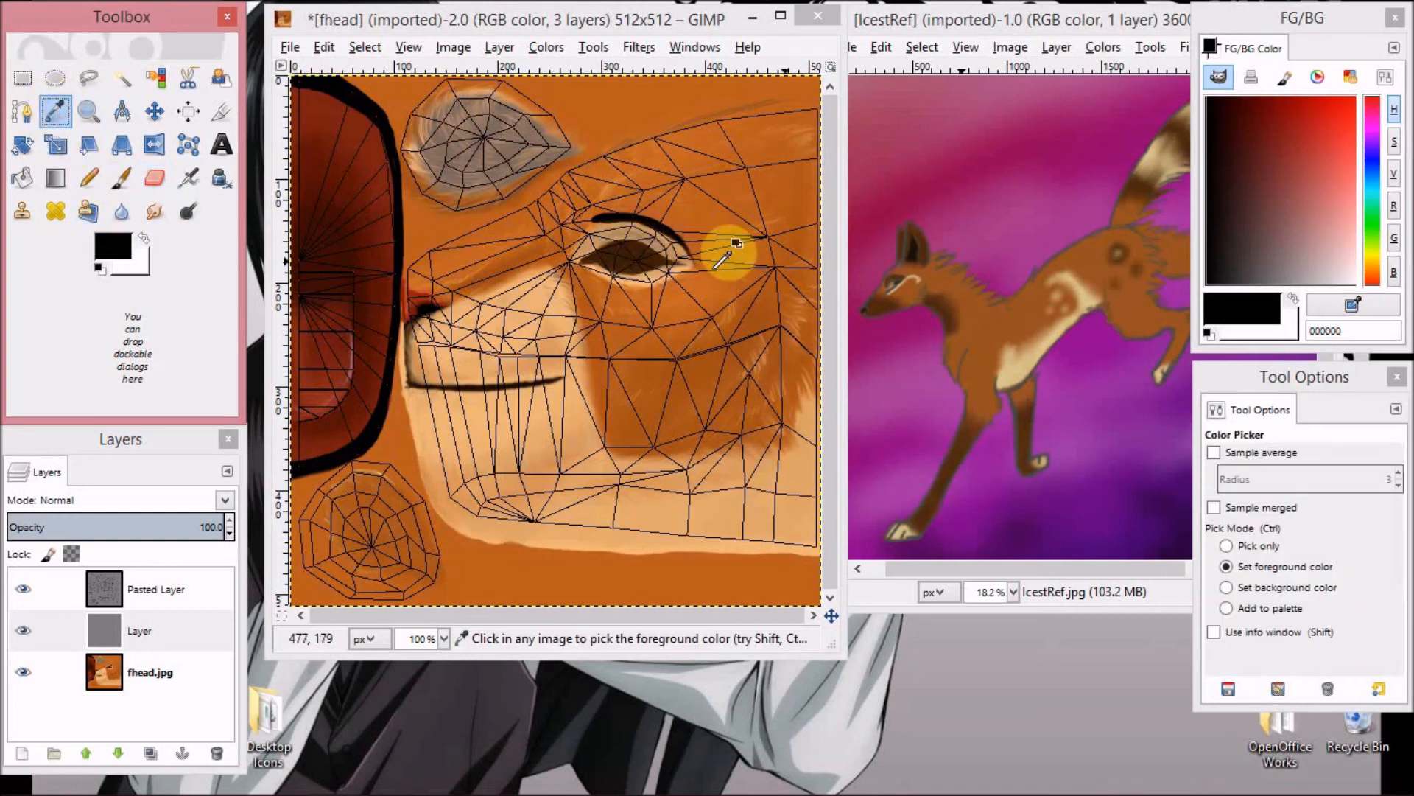
left_click(325, 47)
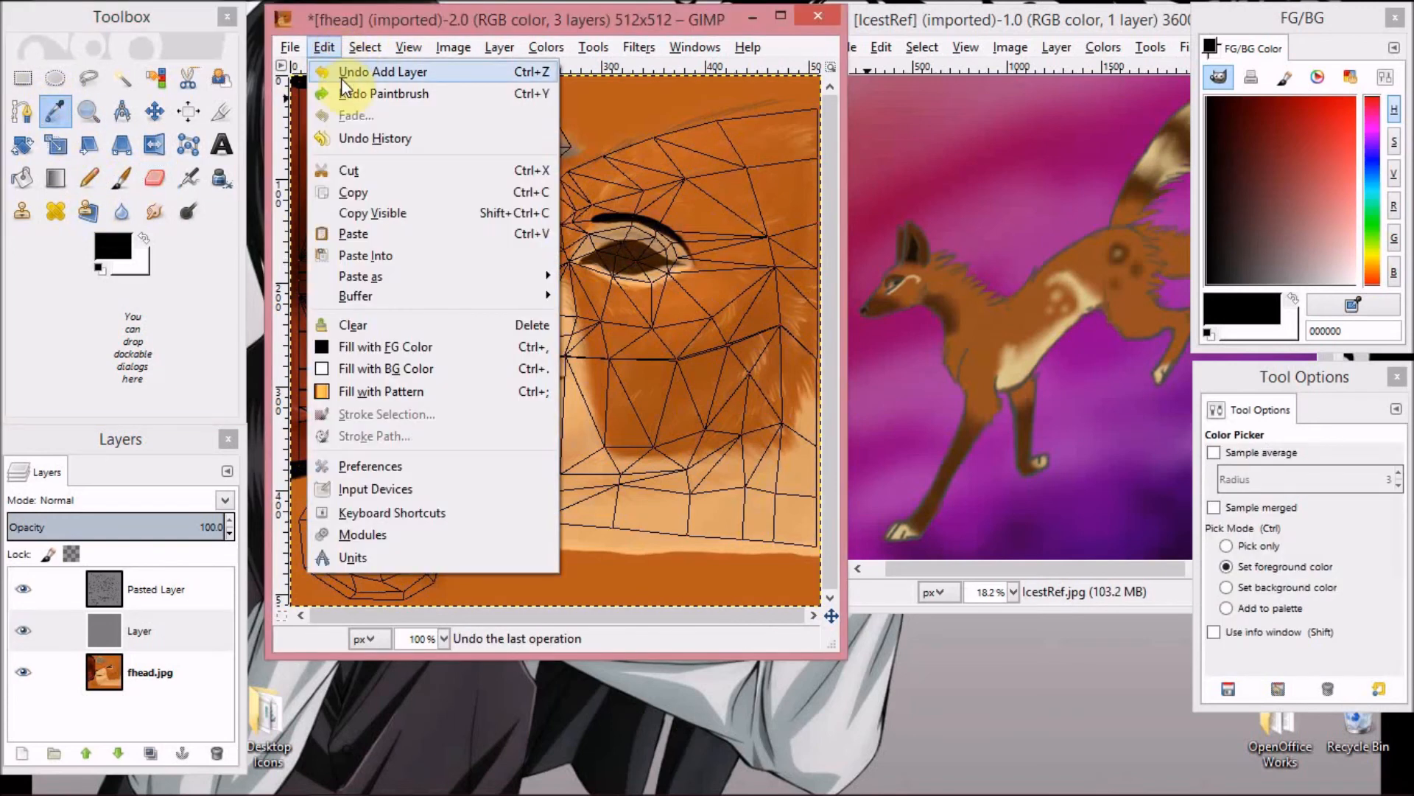
mouse_move(639, 46)
left_click(622, 21)
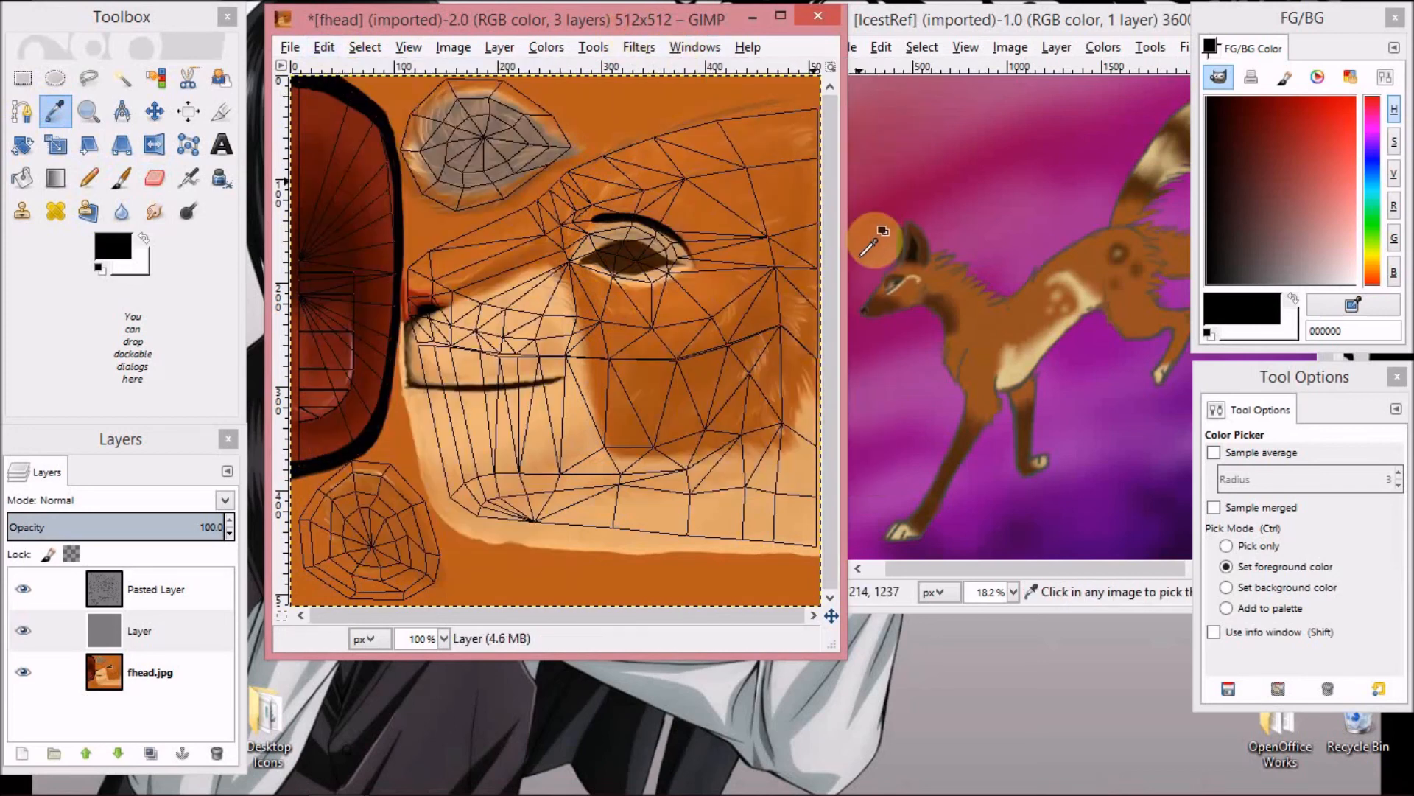
Sample the brown 975420 from the IcestRef character's neck fur as the foreground color.
left_click(917, 279)
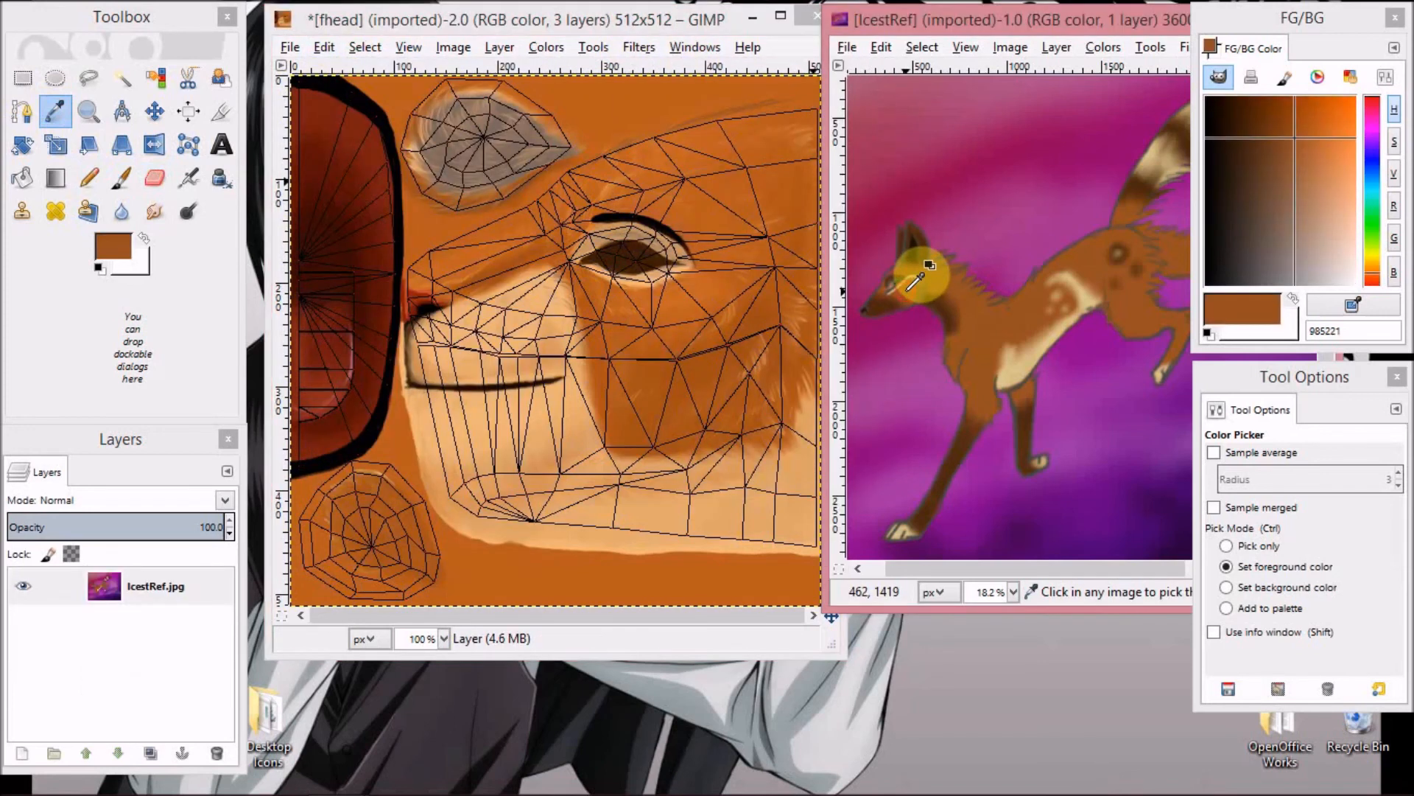
left_click(946, 264)
left_click(1004, 302)
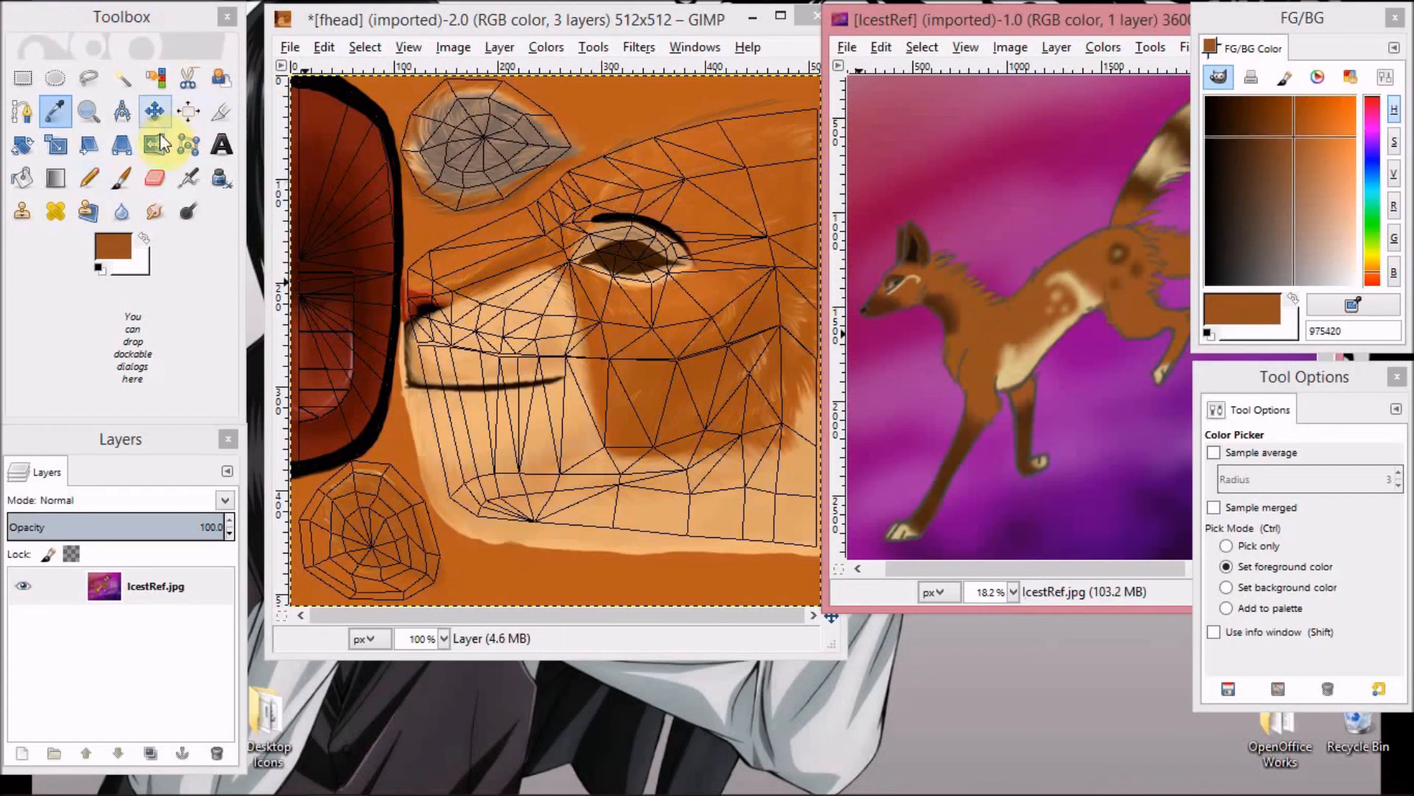
Outline the head's UV area in brown with the Paintbrush and bucket-fill the enclosed shape.
left_click(122, 178)
mouse_move(819, 568)
left_mouse_down()
mouse_move(641, 548)
mouse_move(473, 553)
mouse_move(432, 516)
mouse_move(410, 351)
mouse_move(414, 274)
mouse_move(443, 241)
mouse_move(653, 117)
mouse_move(829, 105)
left_mouse_up()
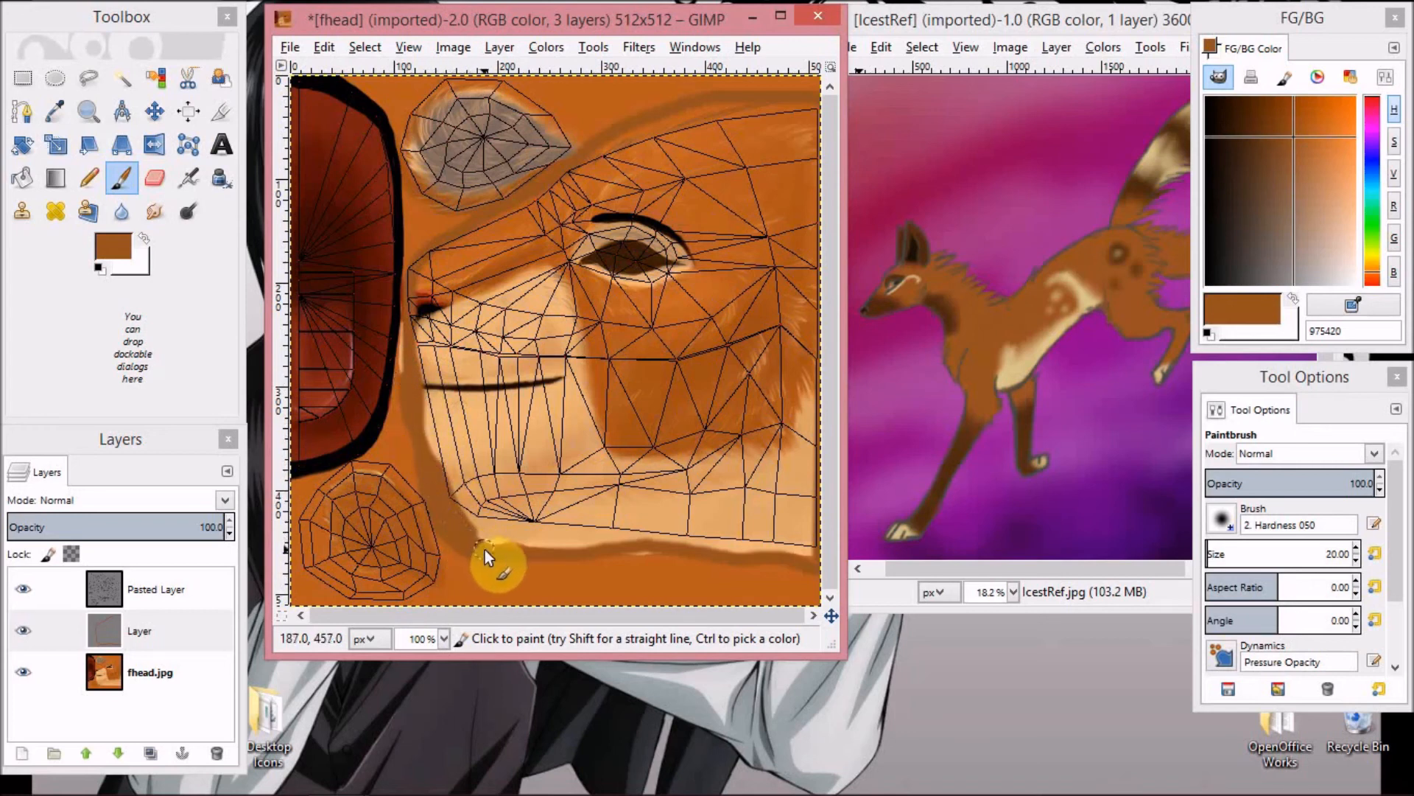
left_click(558, 561)
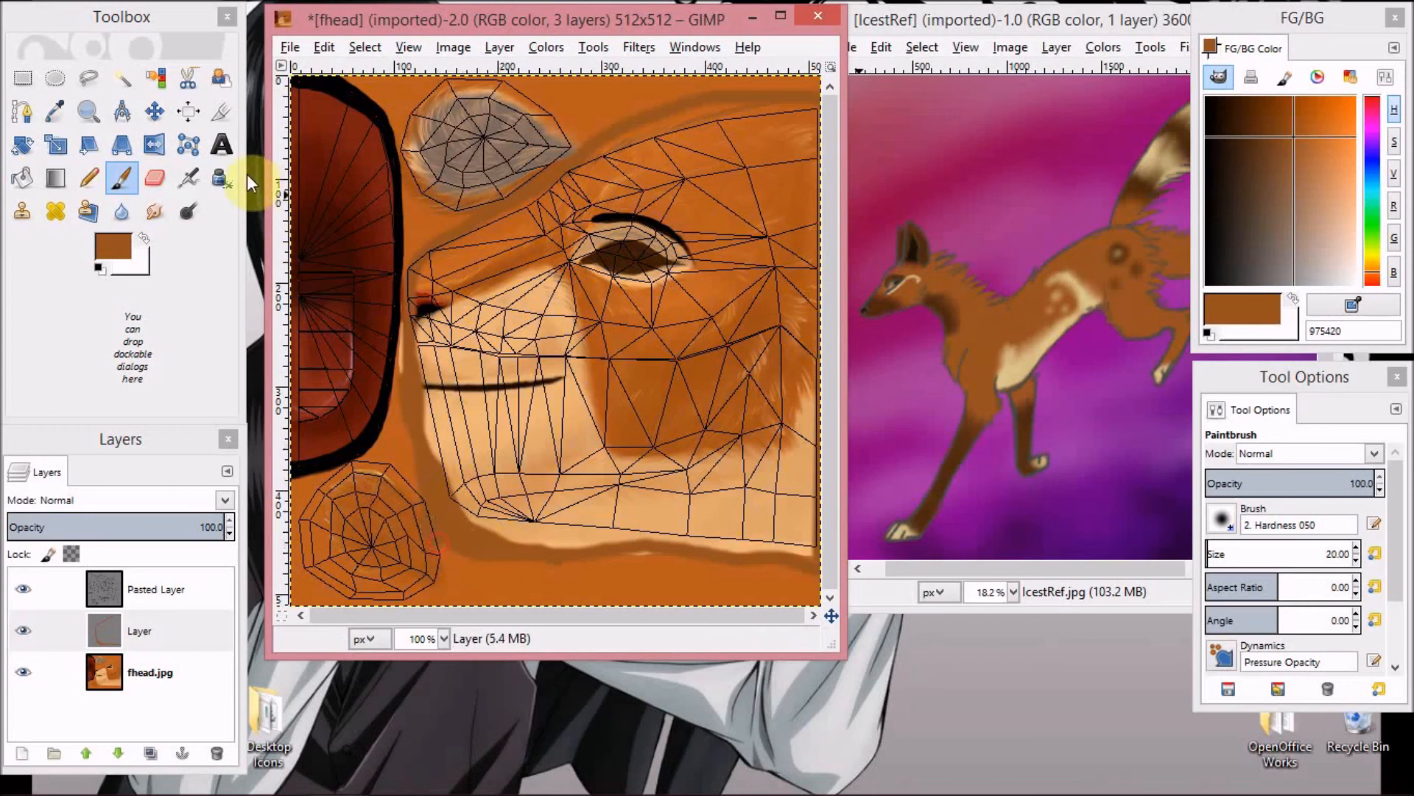
left_click(22, 177)
left_click(504, 306)
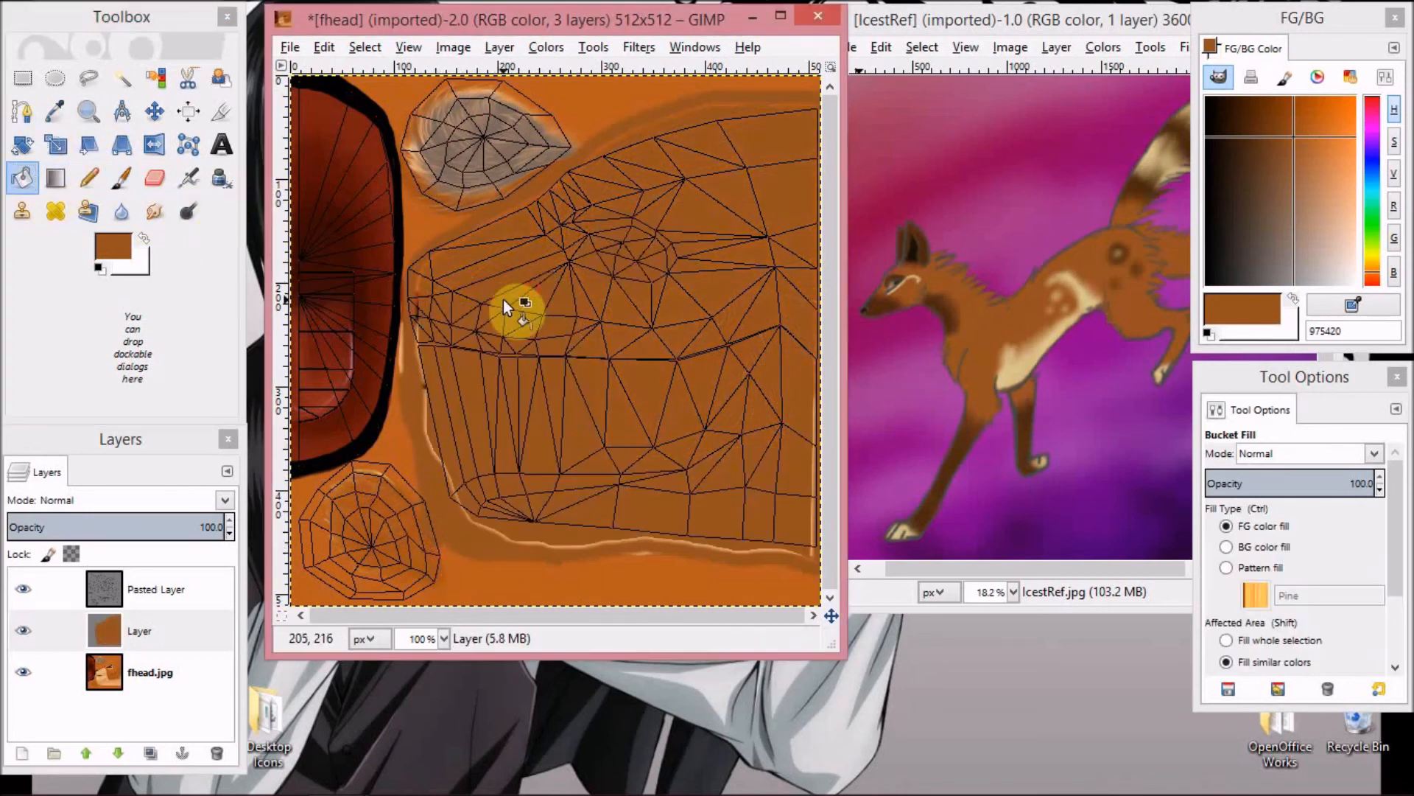
Paint brown over the unfilled gaps along the head outline with the Paintbrush.
left_click(122, 177)
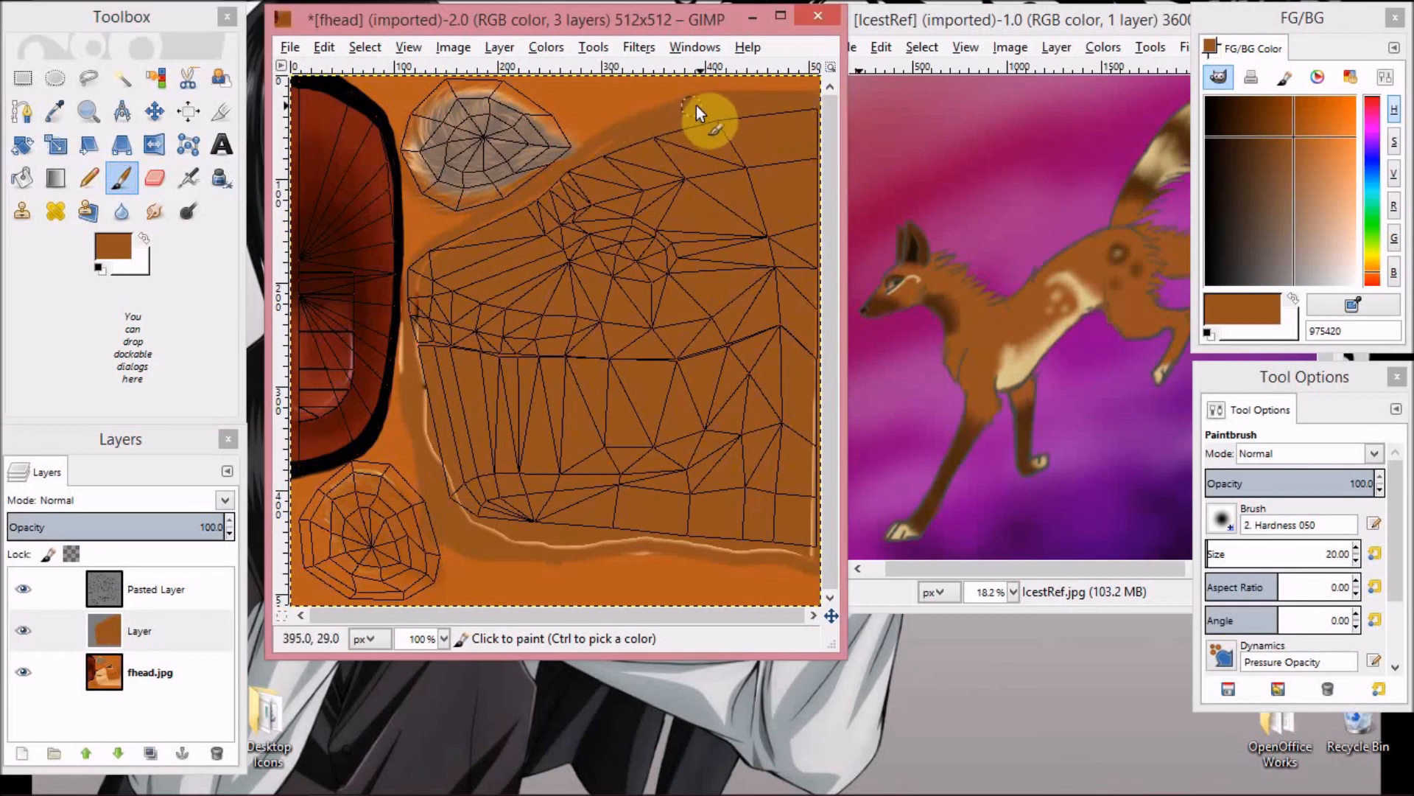
mouse_move(473, 232)
left_mouse_down()
mouse_move(413, 357)
mouse_move(433, 377)
mouse_move(418, 351)
mouse_move(429, 433)
mouse_move(434, 418)
mouse_move(498, 537)
mouse_move(459, 497)
mouse_move(569, 546)
mouse_move(515, 543)
mouse_move(750, 545)
mouse_move(754, 557)
mouse_move(820, 506)
mouse_move(811, 528)
mouse_move(809, 192)
mouse_move(837, 117)
left_mouse_up()
mouse_move(786, 479)
left_mouse_down()
mouse_move(518, 454)
mouse_move(454, 276)
mouse_move(581, 264)
mouse_move(657, 324)
left_mouse_up()
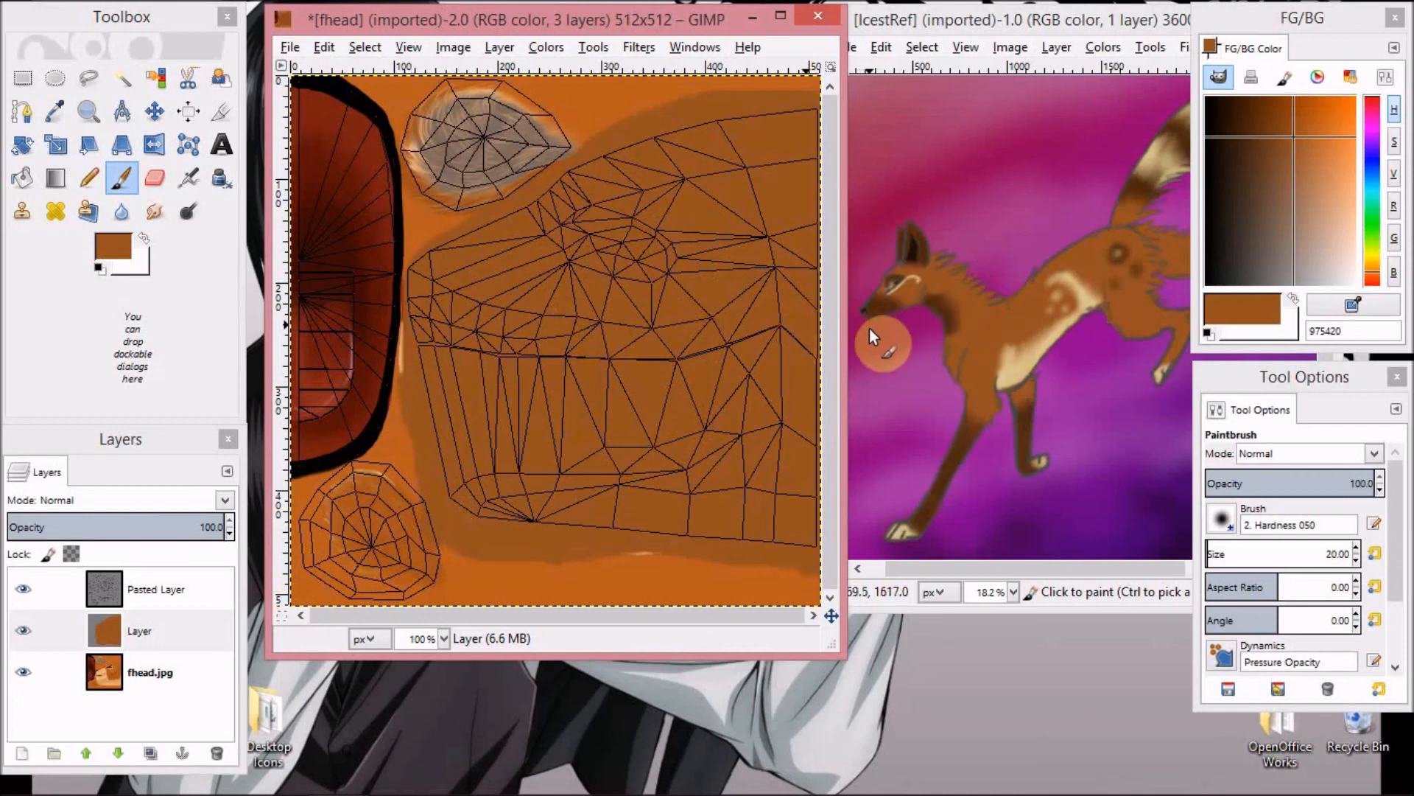
Add another transparent layer above the brown base and sample dark brown 532e11 from the reference character's lower front leg.
left_click(30, 755)
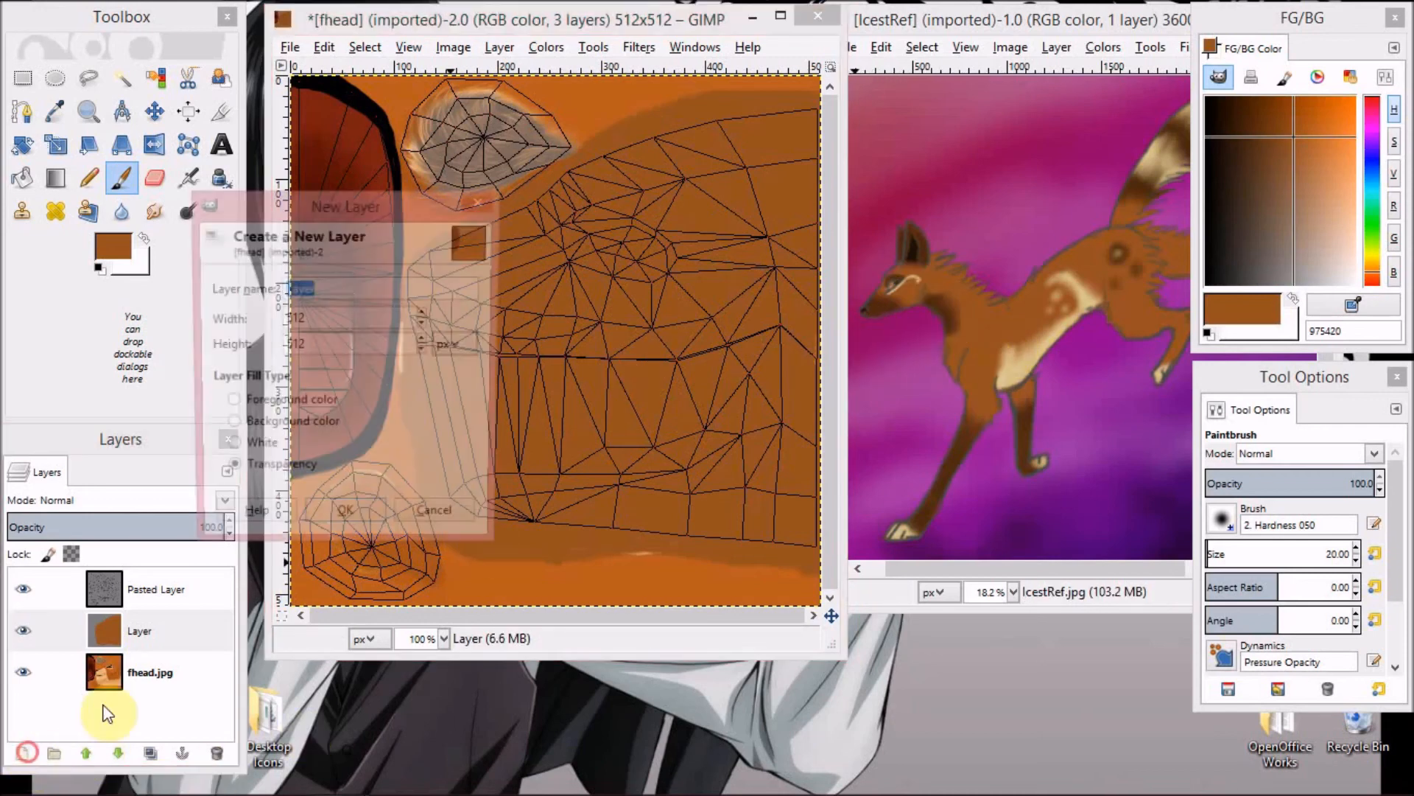
left_click(347, 523)
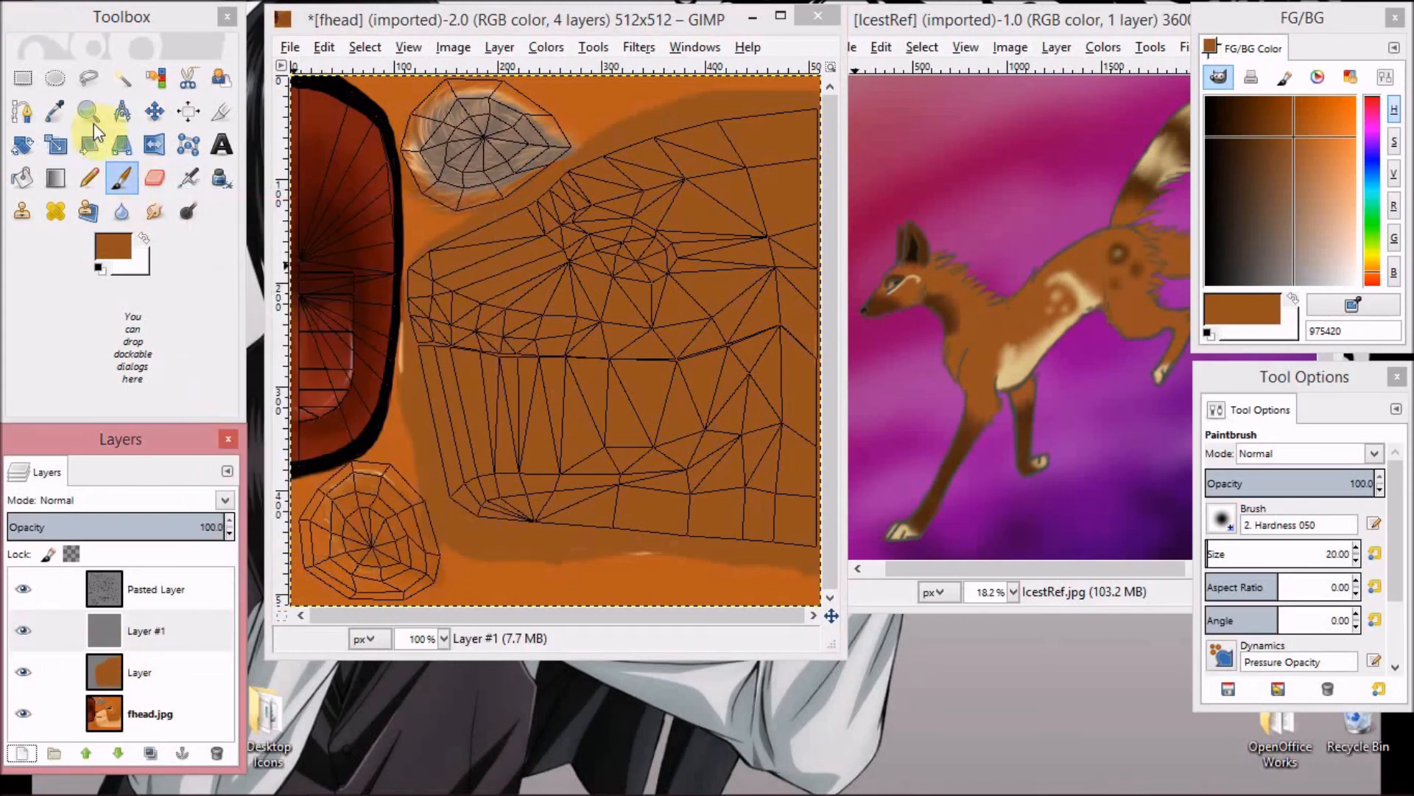
left_click(55, 112)
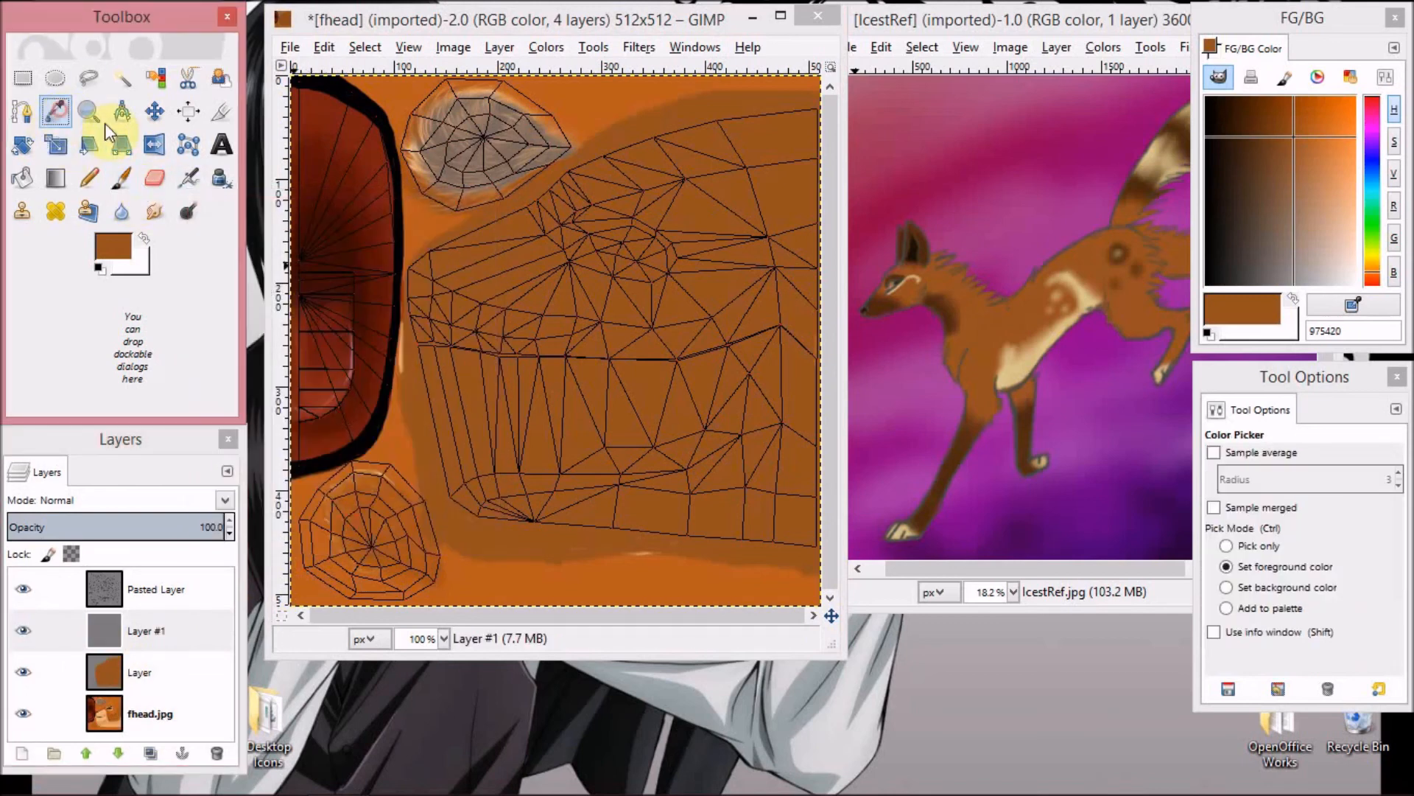
left_click(919, 237)
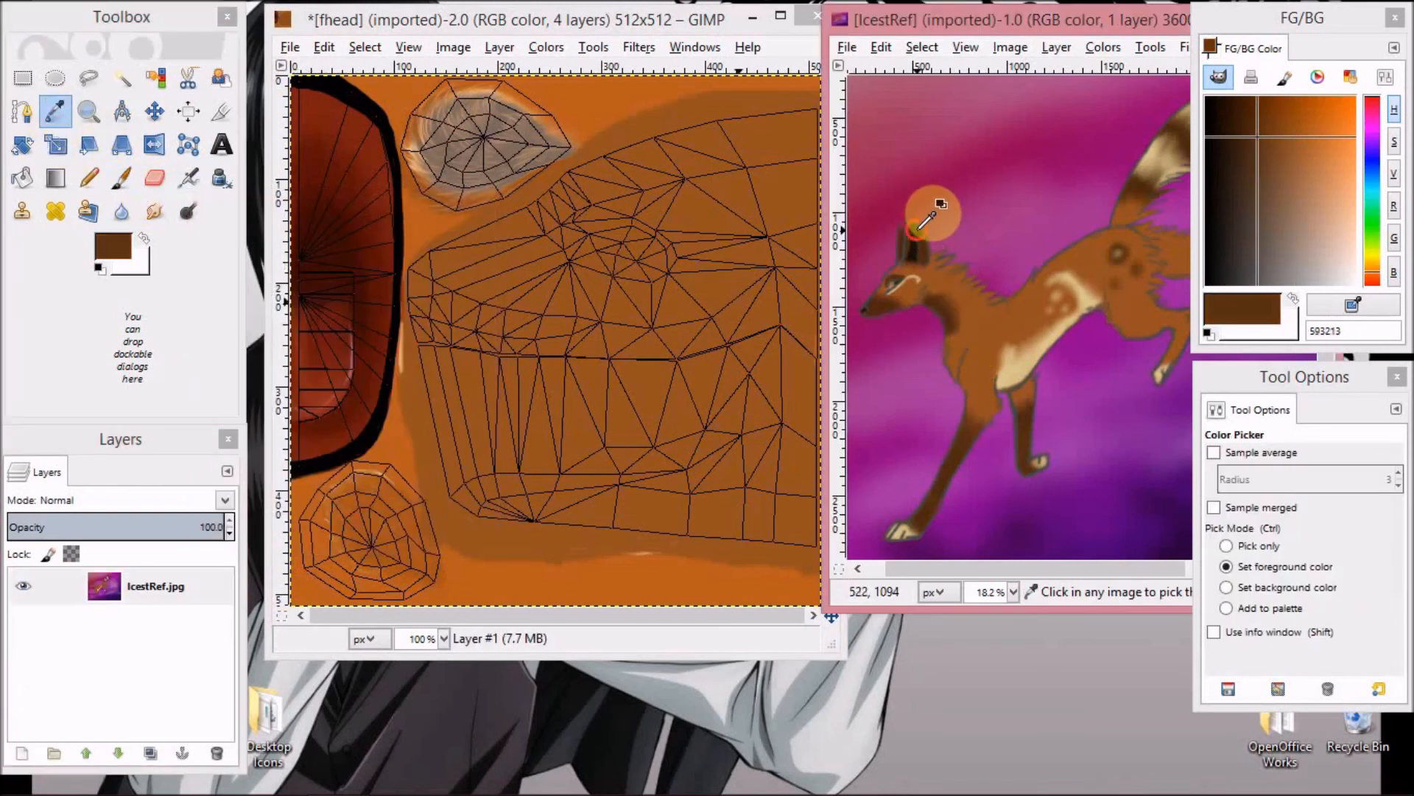
left_click(878, 308)
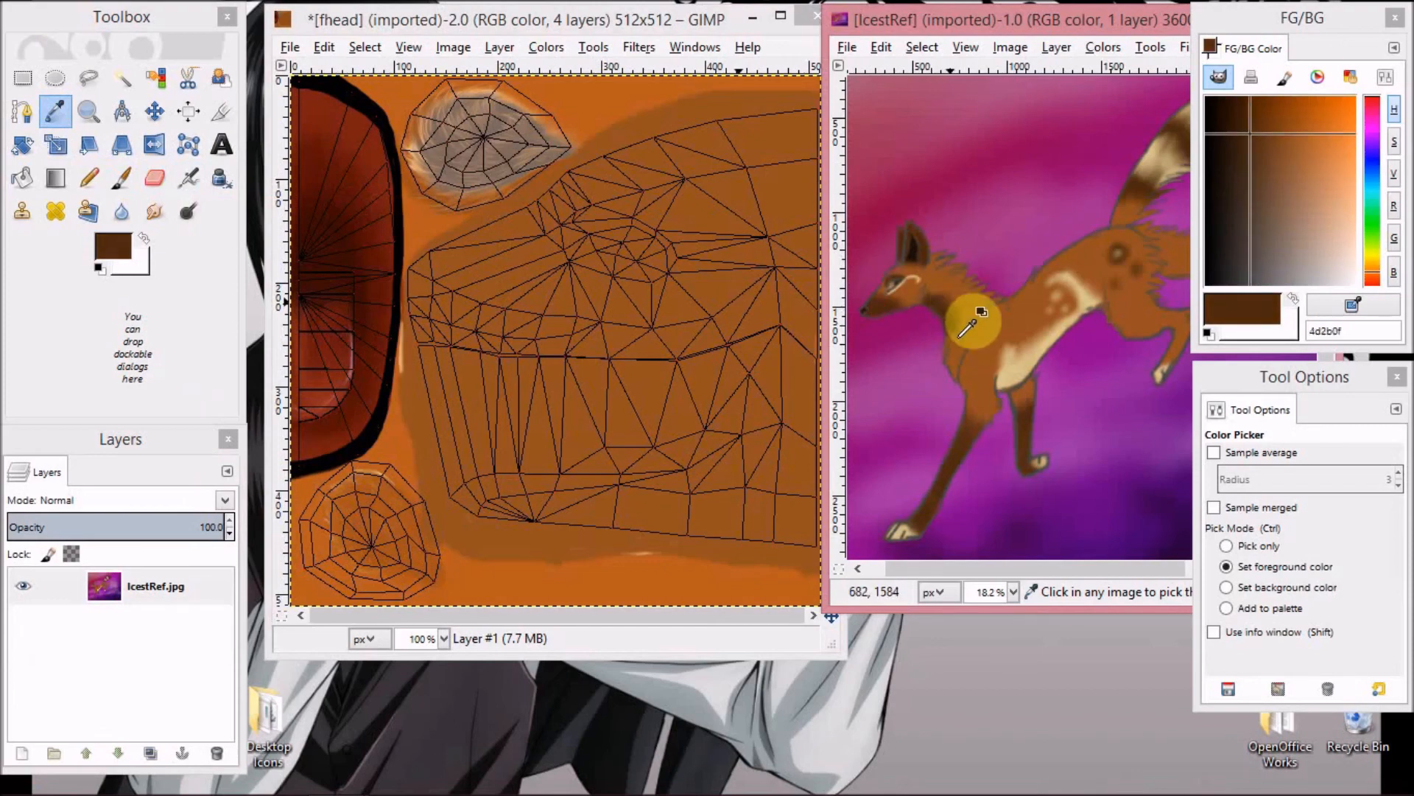
left_click(932, 499)
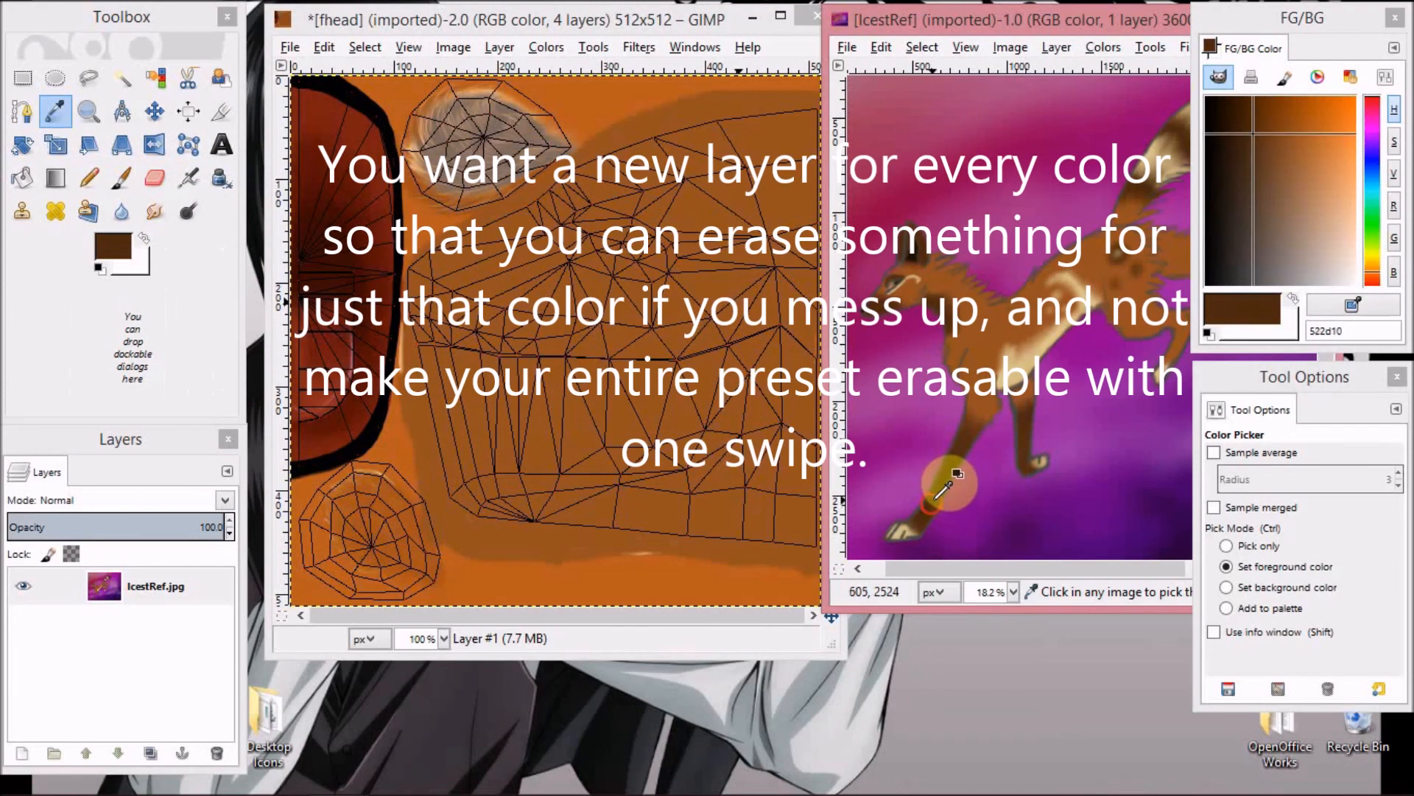
left_click(924, 510)
left_click(931, 504)
left_click(934, 499)
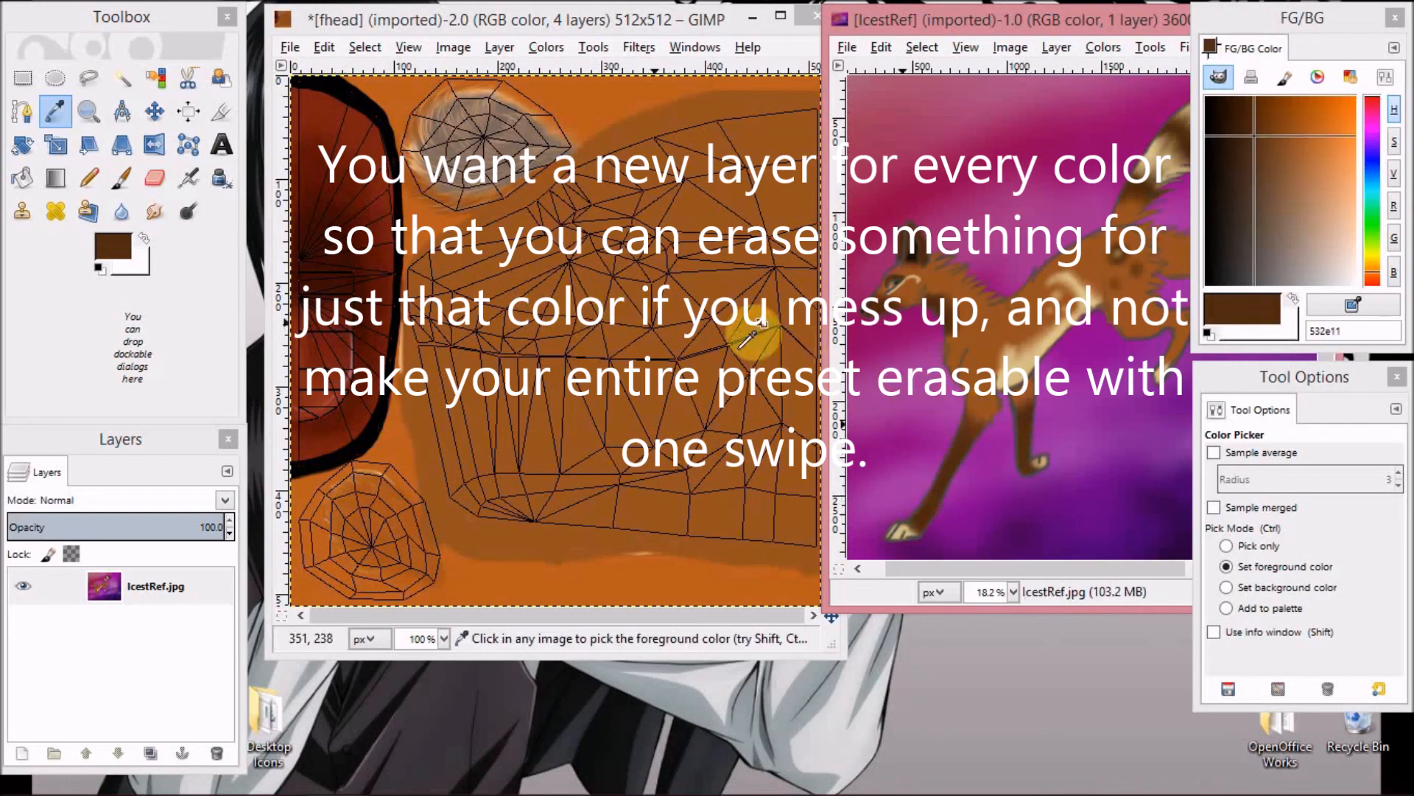
Paint the muzzle end of the head's UV area dark brown with the Paintbrush at size 49.
left_click(125, 188)
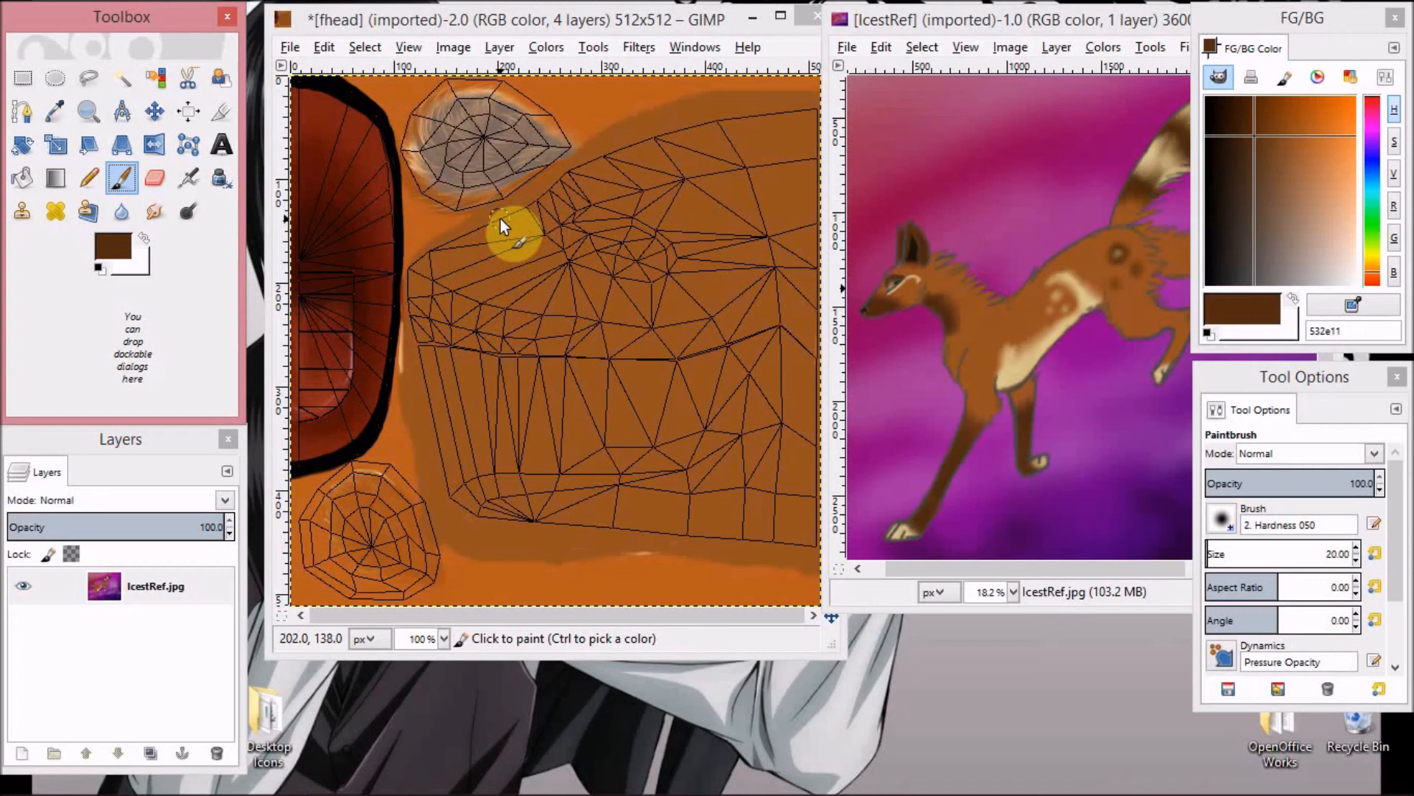
left_click(1357, 546)
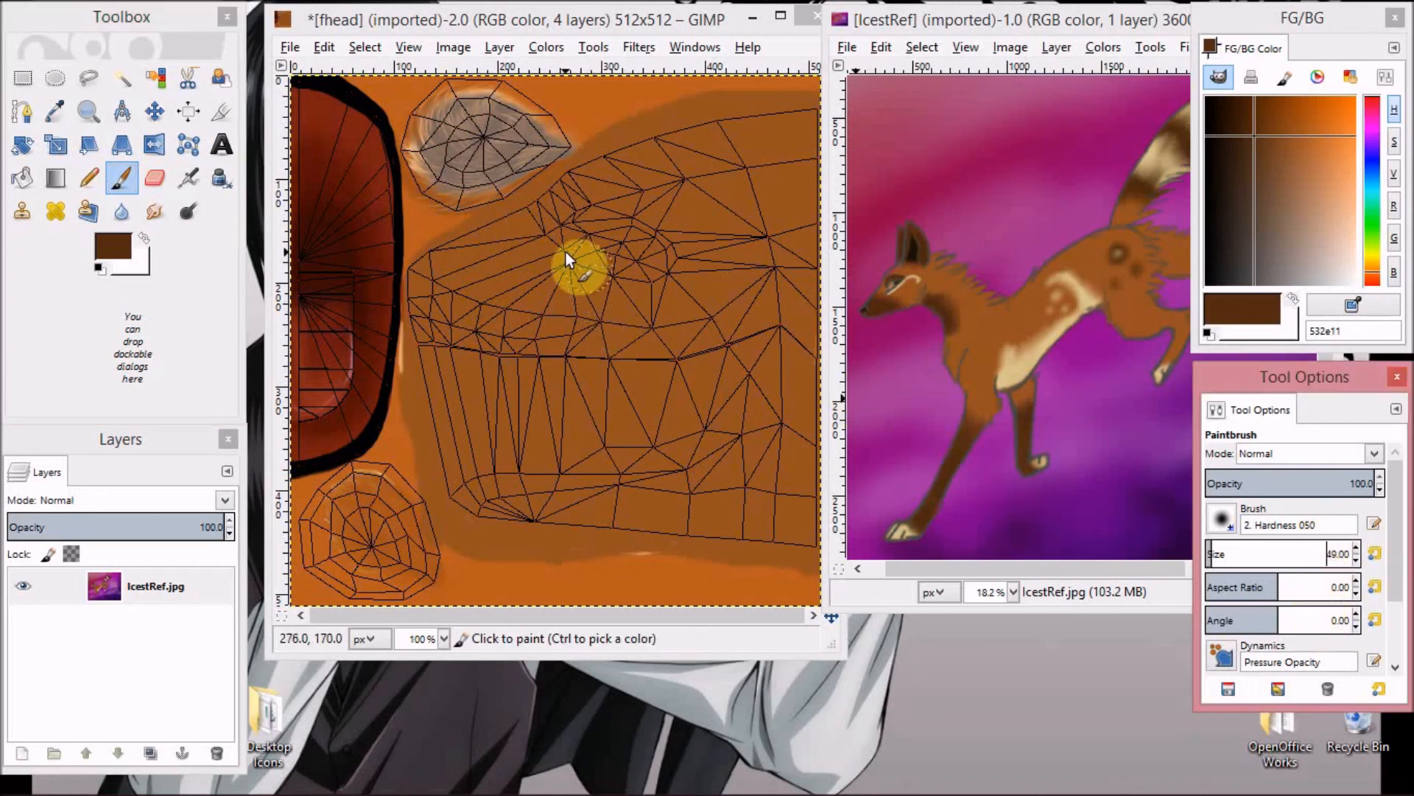
left_click(493, 215)
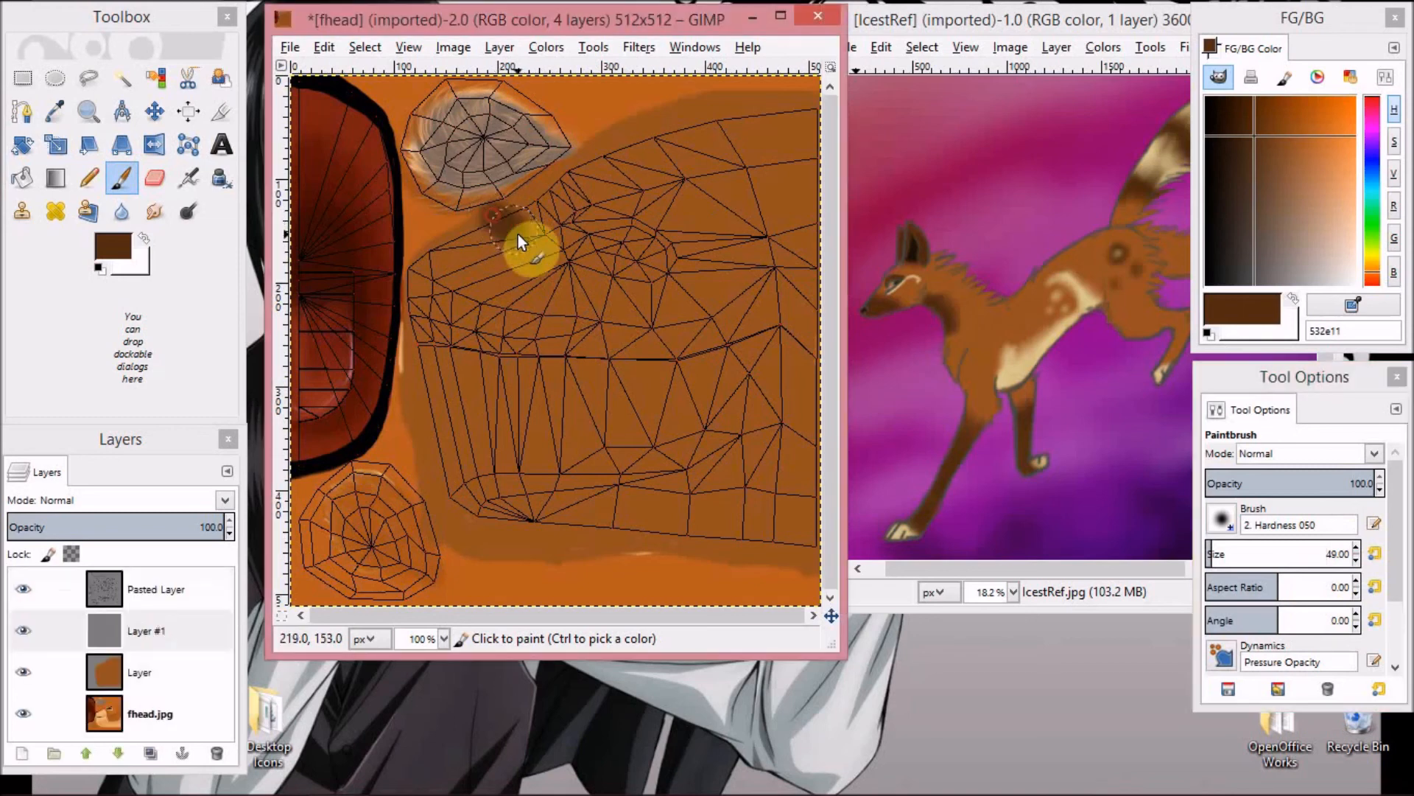
mouse_move(585, 321)
left_mouse_down()
mouse_move(638, 533)
mouse_move(495, 537)
mouse_move(459, 512)
mouse_move(418, 342)
mouse_move(423, 259)
mouse_move(490, 226)
left_mouse_up()
left_click(448, 253)
mouse_move(436, 352)
left_mouse_down()
mouse_move(460, 482)
mouse_move(509, 531)
mouse_move(609, 508)
mouse_move(591, 405)
mouse_move(525, 267)
mouse_move(459, 263)
mouse_move(488, 496)
mouse_move(554, 513)
mouse_move(588, 406)
mouse_move(508, 275)
mouse_move(489, 379)
mouse_move(519, 509)
mouse_move(483, 425)
mouse_move(465, 274)
mouse_move(513, 405)
mouse_move(524, 372)
mouse_move(534, 412)
mouse_move(547, 401)
mouse_move(527, 464)
mouse_move(578, 395)
mouse_move(536, 517)
mouse_move(584, 440)
mouse_move(620, 517)
left_mouse_up()
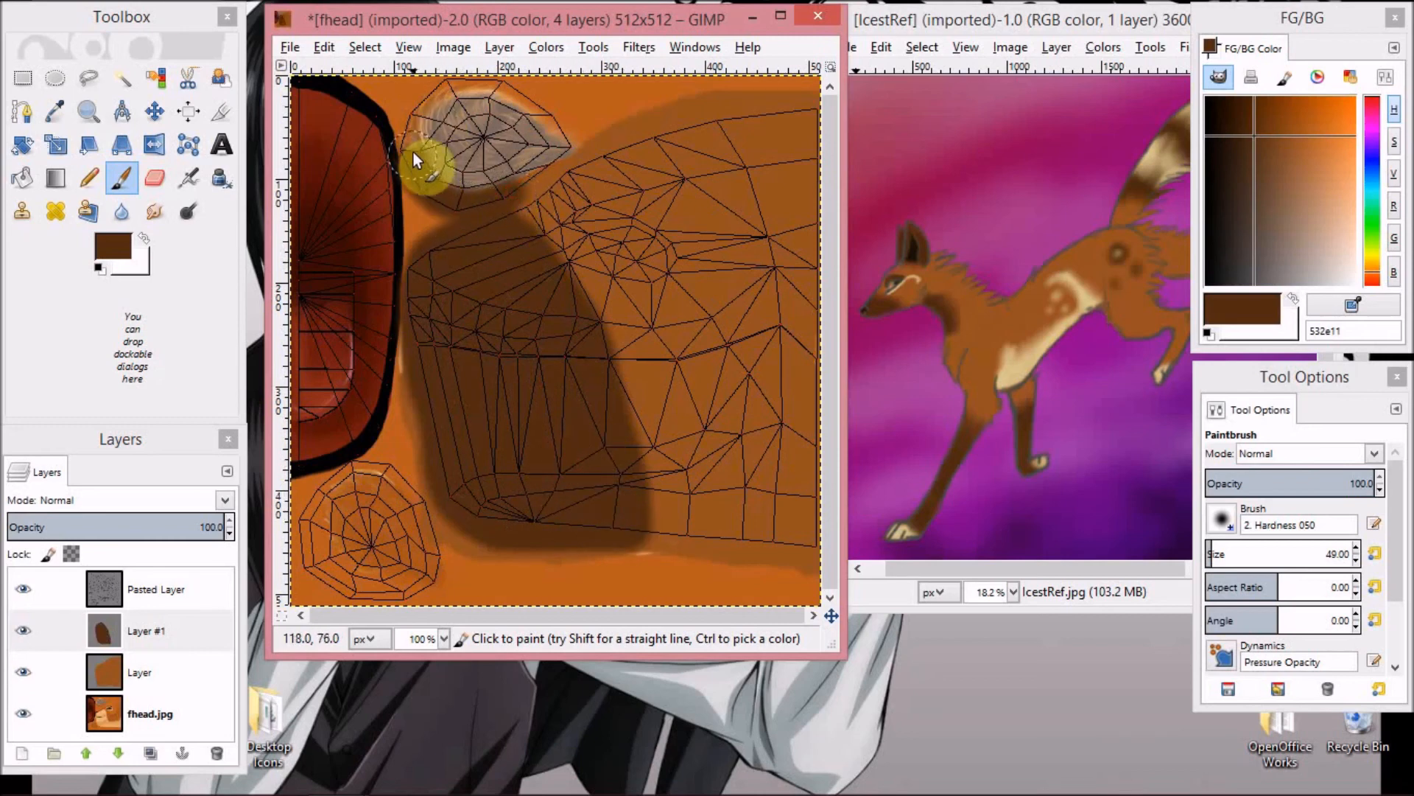
Paint the two separate rounded UV pieces above and below the muzzle dark brown with the Paintbrush.
mouse_move(471, 90)
left_mouse_down()
mouse_move(549, 129)
mouse_move(535, 178)
mouse_move(522, 153)
mouse_move(533, 179)
mouse_move(476, 155)
mouse_move(463, 188)
mouse_move(423, 117)
mouse_move(492, 133)
left_mouse_up()
left_click(155, 180)
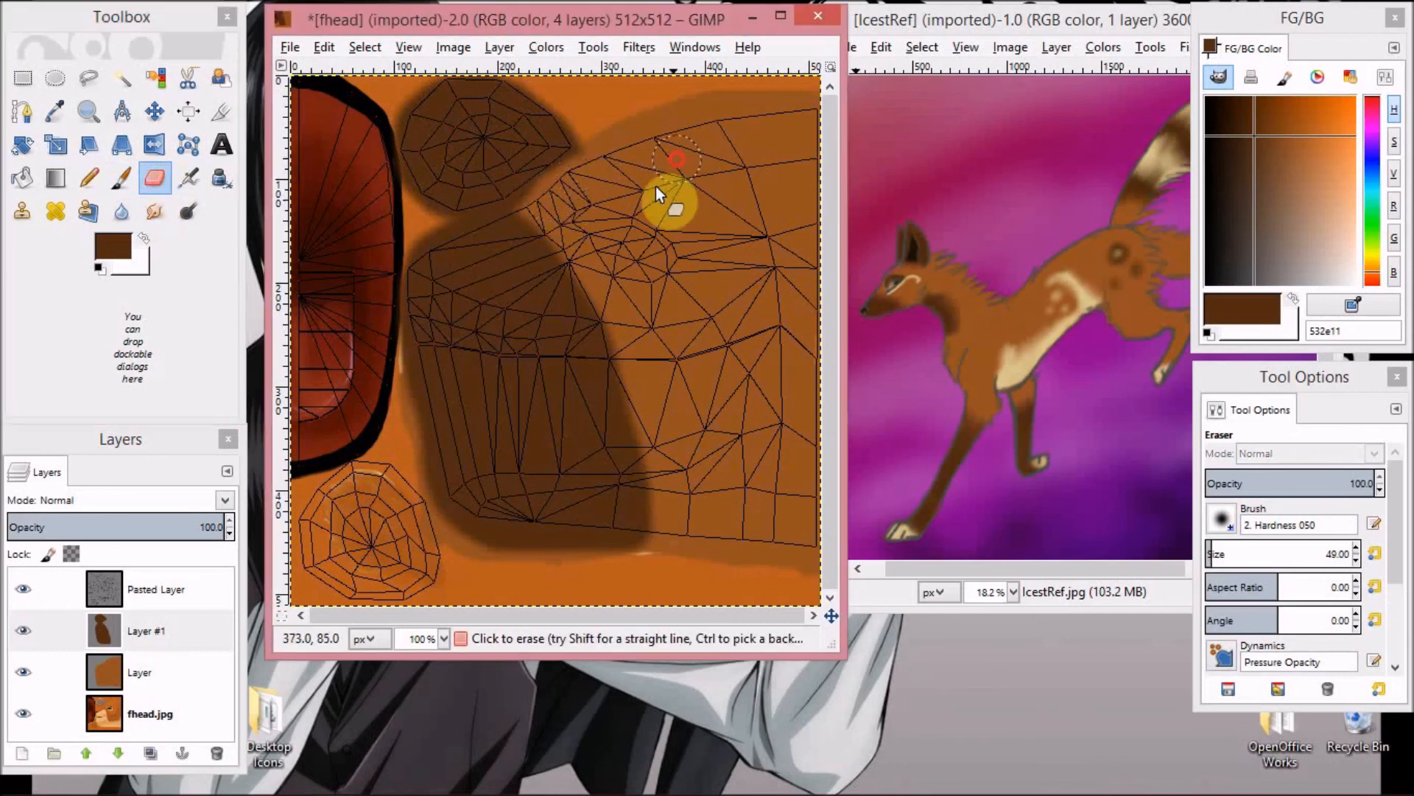
key("p")
mouse_move(404, 583)
left_mouse_down()
mouse_move(321, 563)
mouse_move(430, 568)
mouse_move(407, 498)
mouse_move(422, 563)
mouse_move(321, 572)
mouse_move(308, 529)
mouse_move(335, 492)
mouse_move(407, 477)
mouse_move(346, 491)
mouse_move(353, 475)
mouse_move(396, 550)
mouse_move(392, 507)
mouse_move(351, 487)
mouse_move(378, 529)
mouse_move(308, 522)
mouse_move(353, 602)
mouse_move(394, 573)
mouse_move(403, 509)
mouse_move(436, 552)
mouse_move(401, 603)
left_mouse_up()
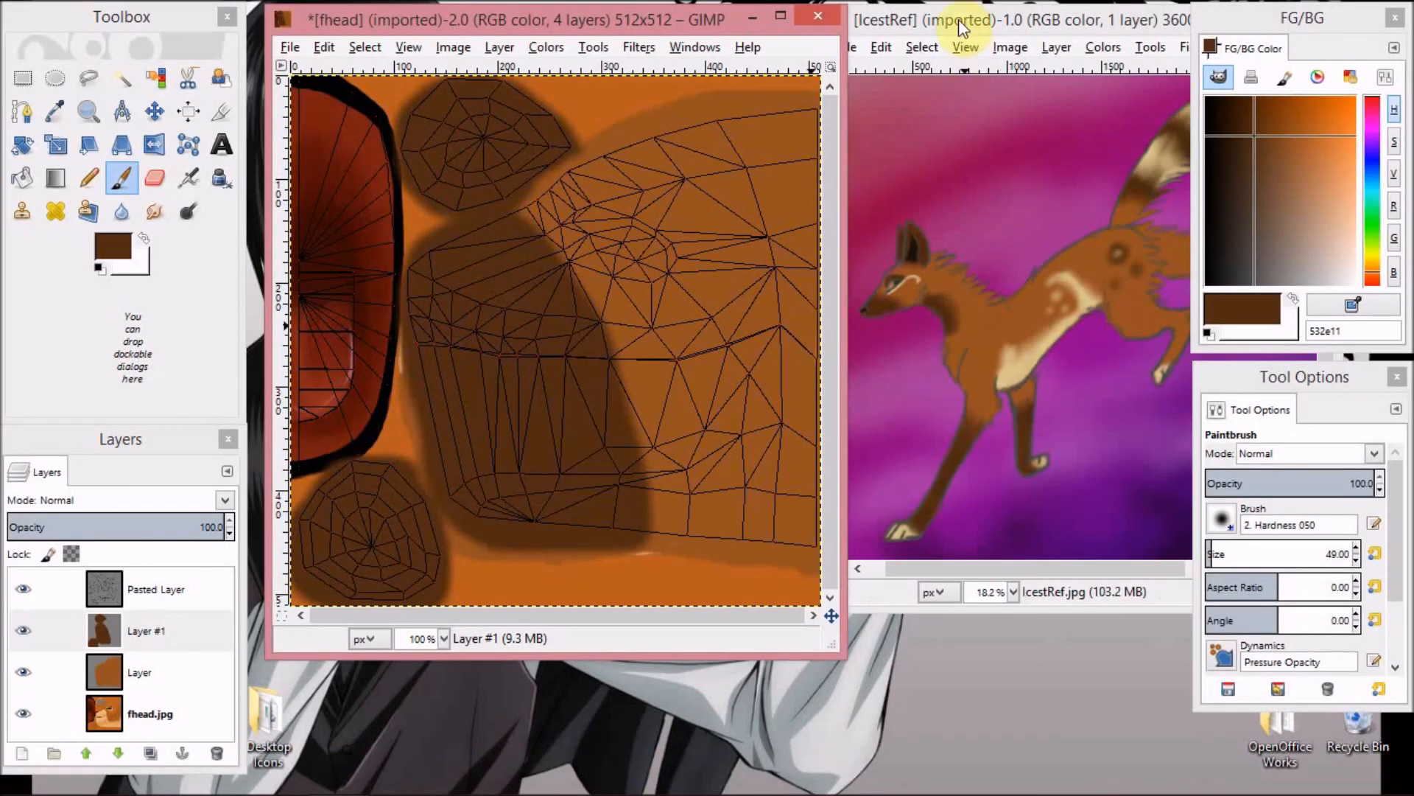
Examine the IcestRef character's neck, eye and muzzle markings up close, ending with the face at 100% zoom.
left_click(958, 19)
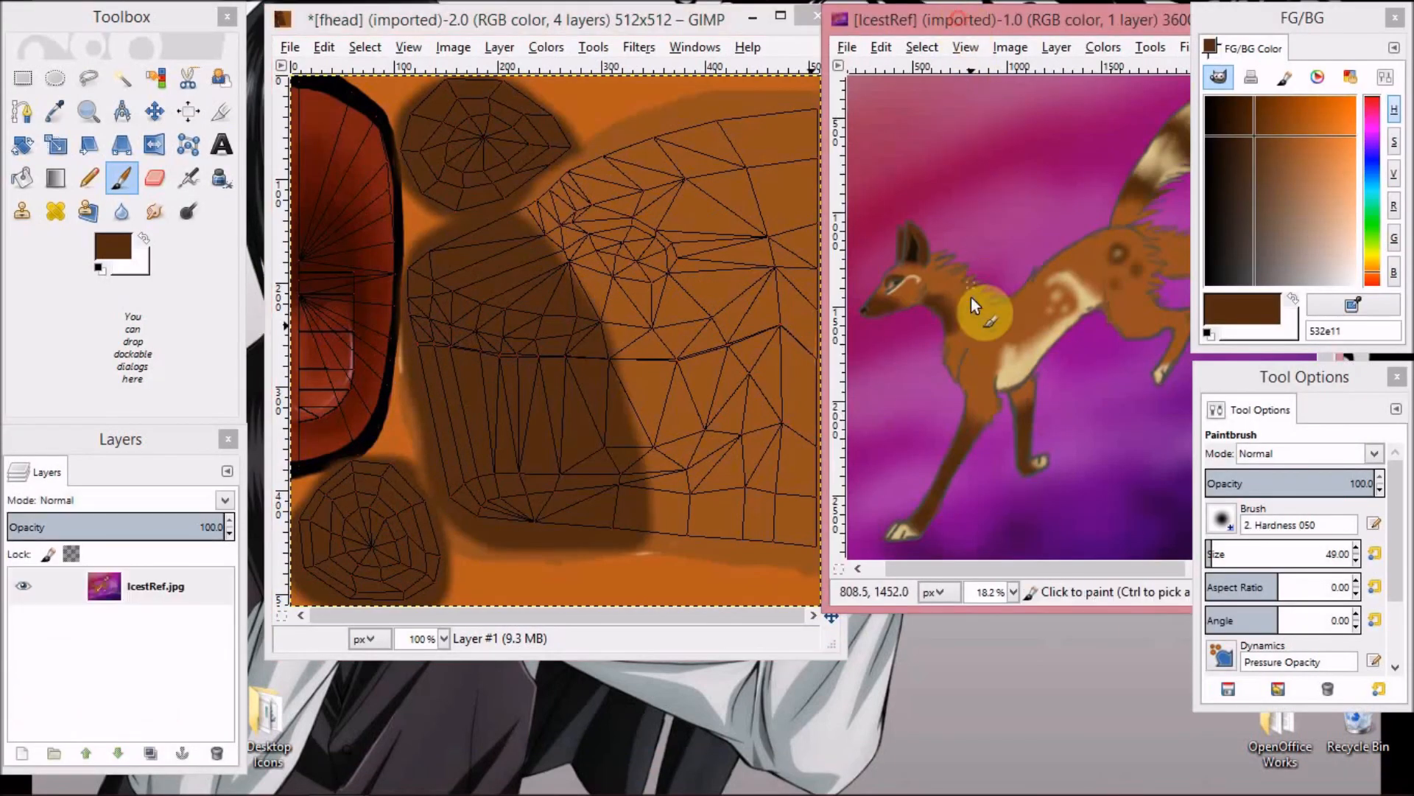
key("2")
scroll(949, 356, "up", 10)
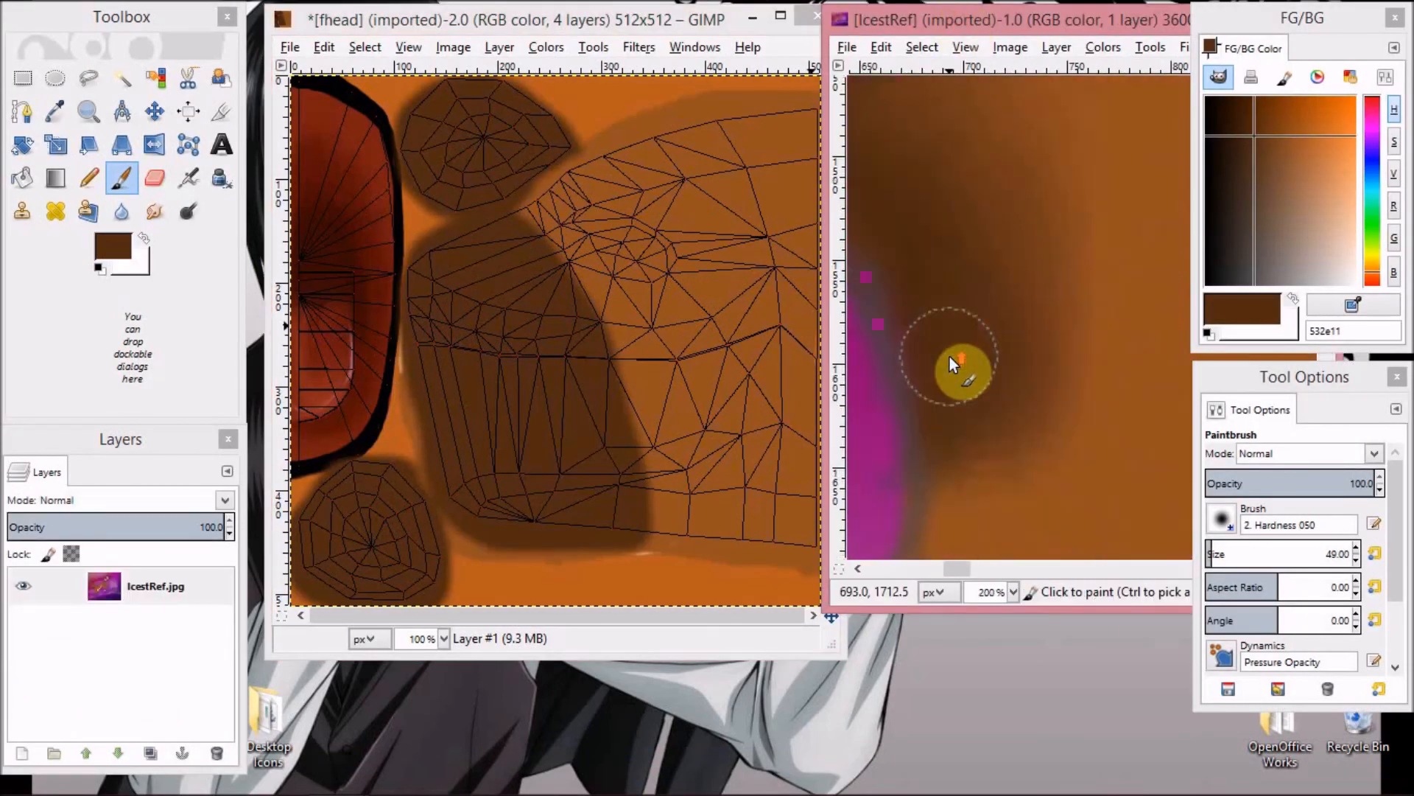
left_click(859, 571)
left_click(859, 571)
left_click(860, 567)
left_click(861, 567)
left_click(860, 569)
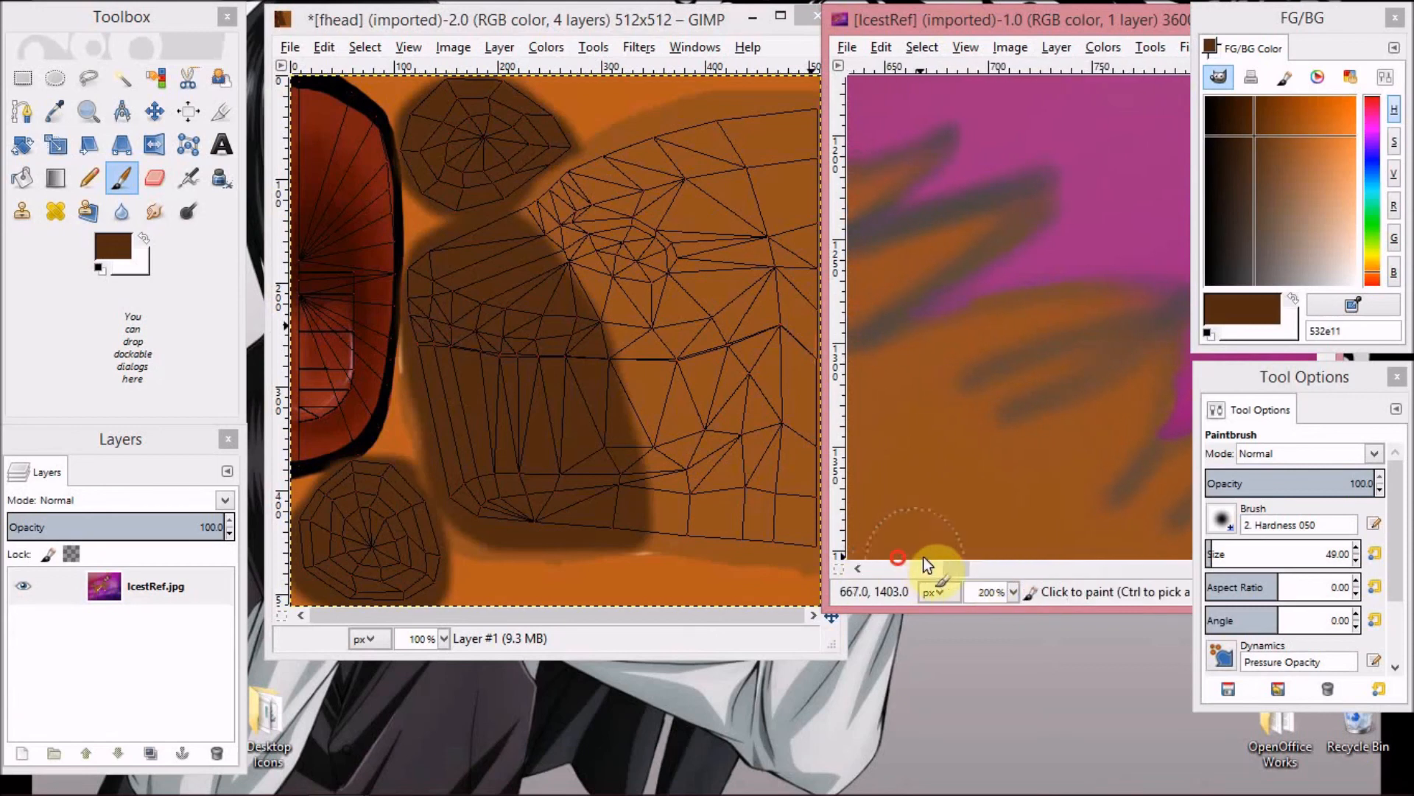
left_click_drag(950, 564, 913, 565)
scroll(993, 397, "down", 2)
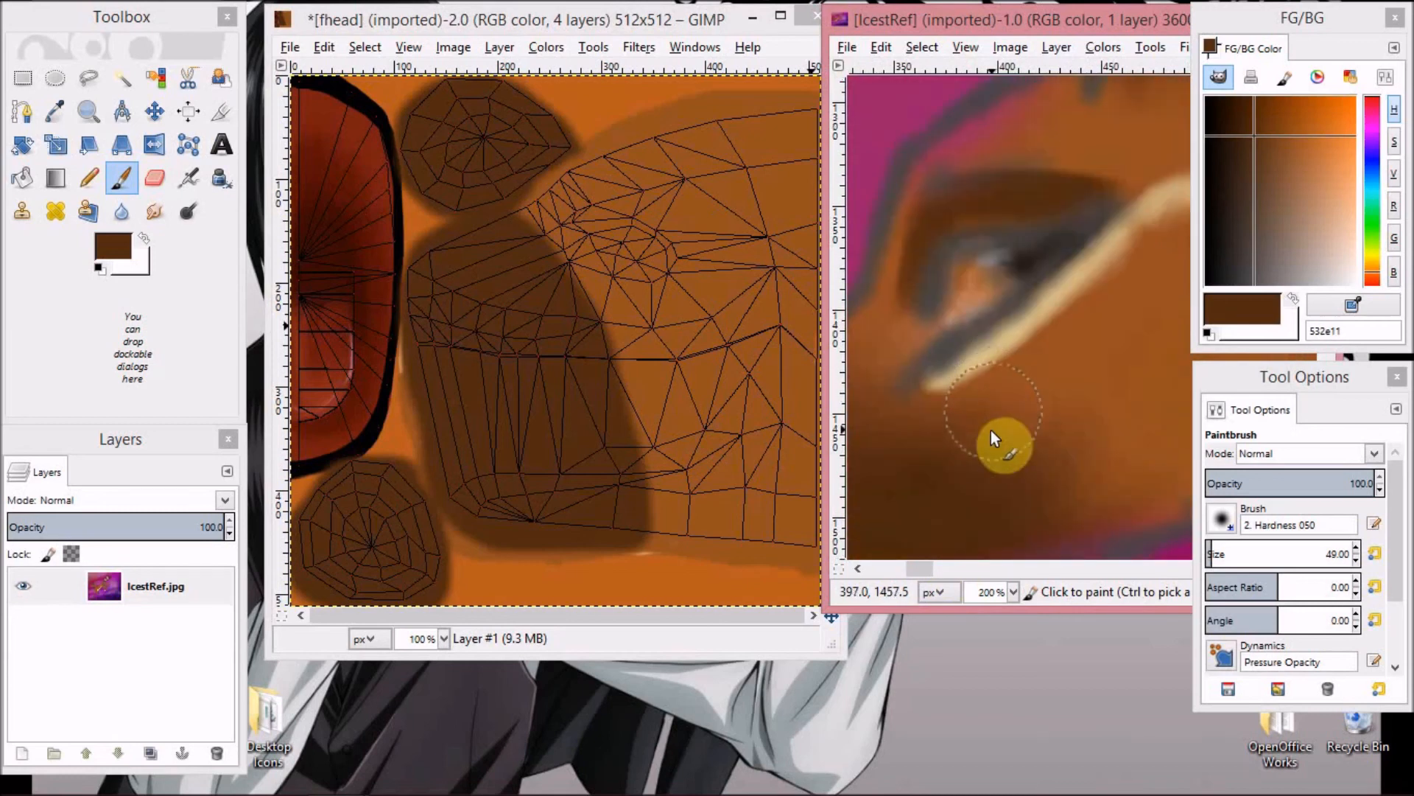
scroll(992, 433, "down", 2)
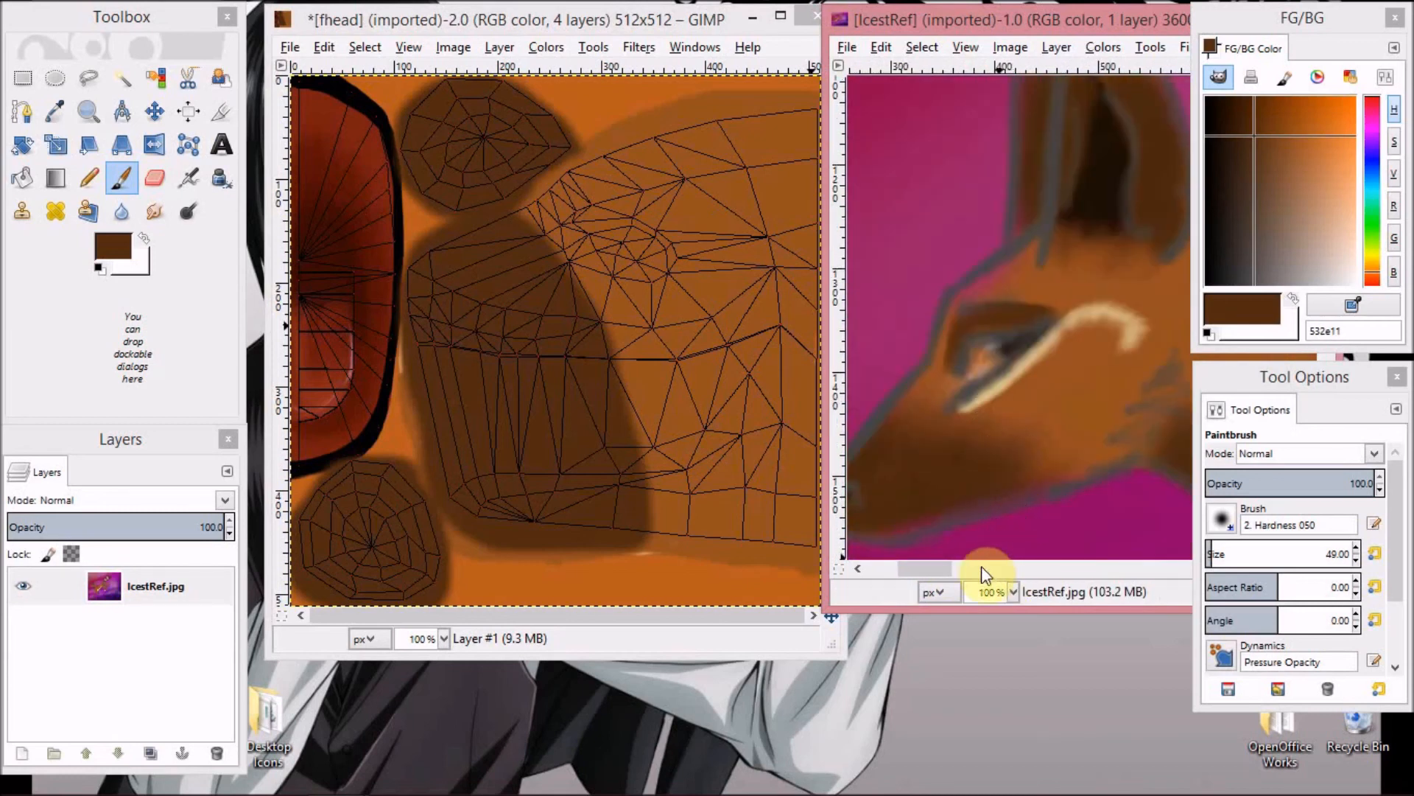
left_click_drag(945, 565, 947, 572)
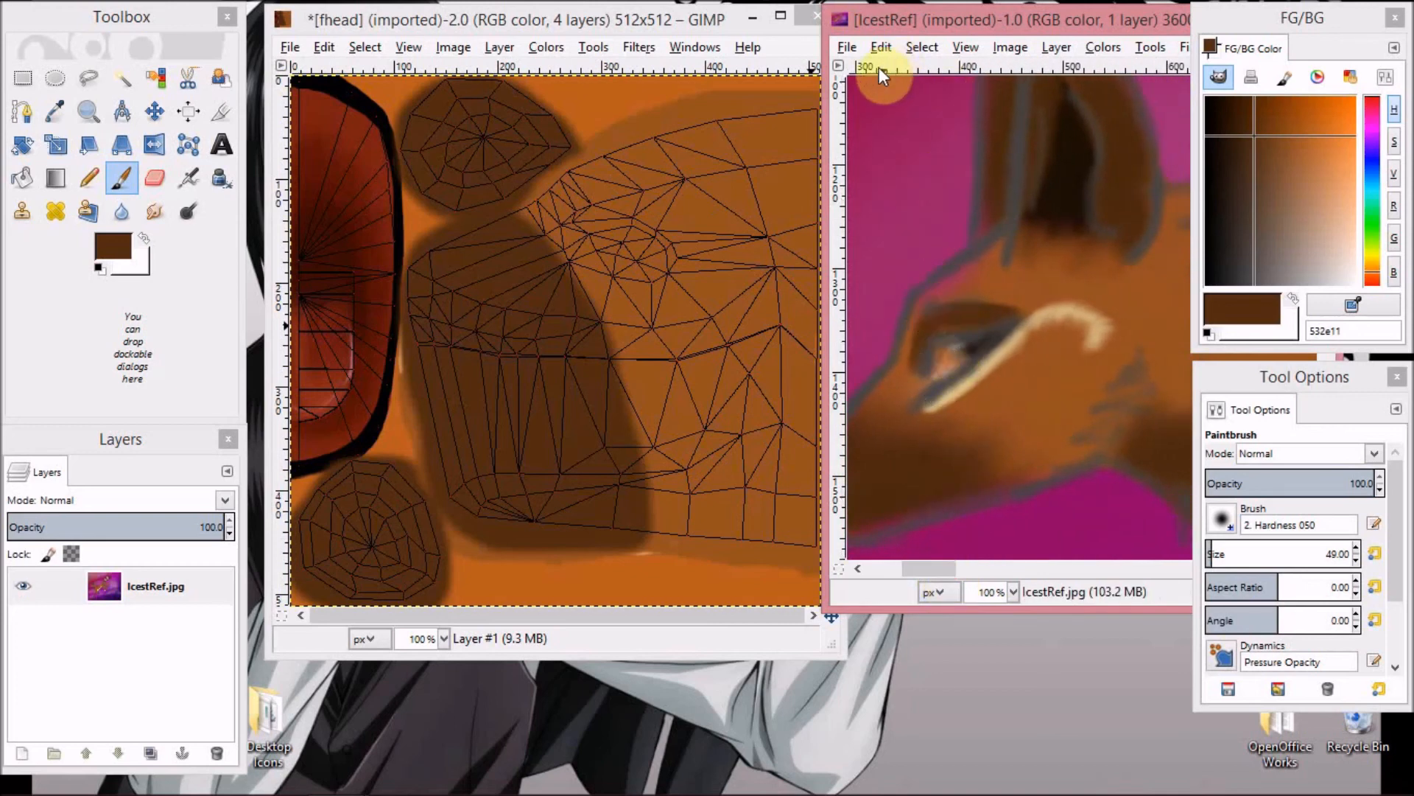
Sample the cream d7c188 from the stripe under the reference character's eye as the foreground color.
left_click(56, 110)
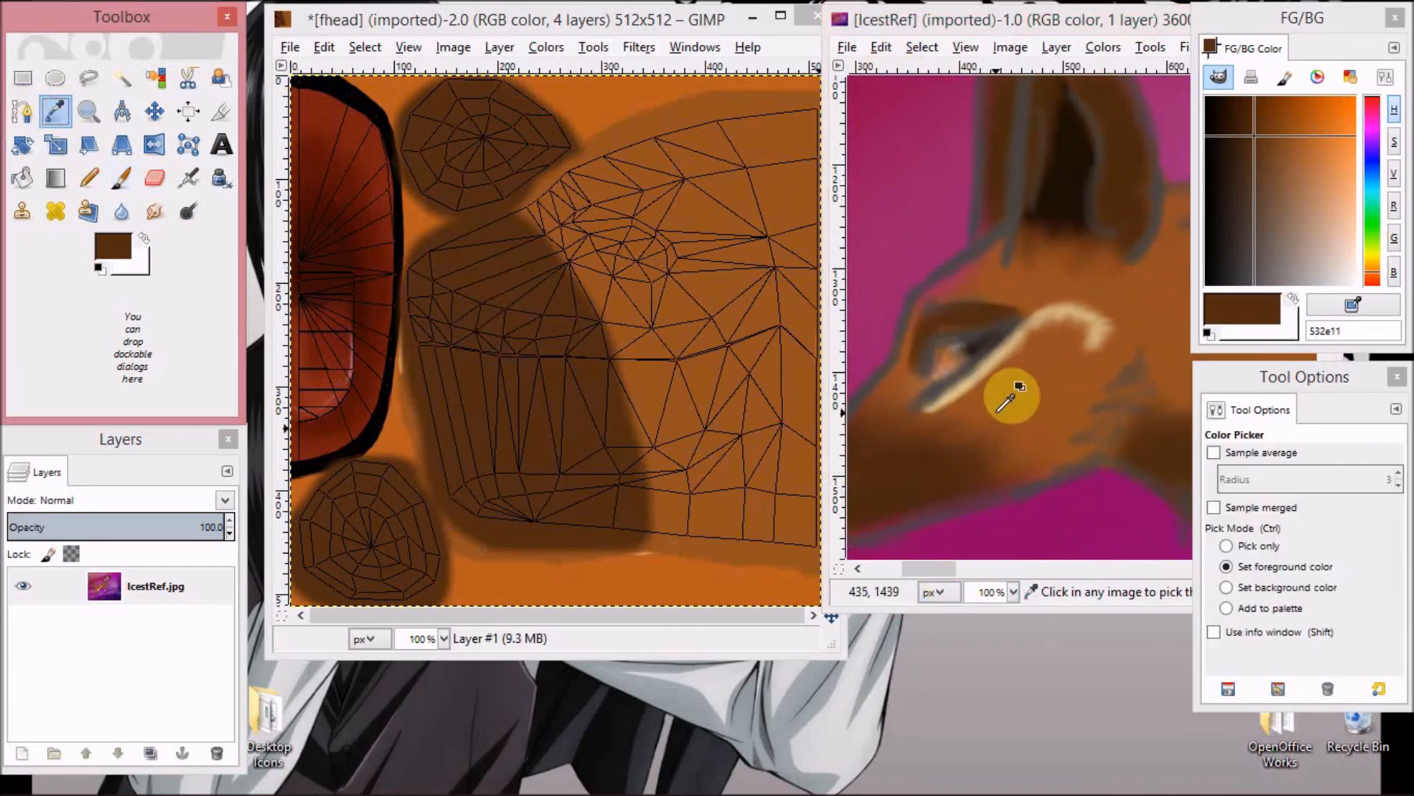
left_click(1003, 347)
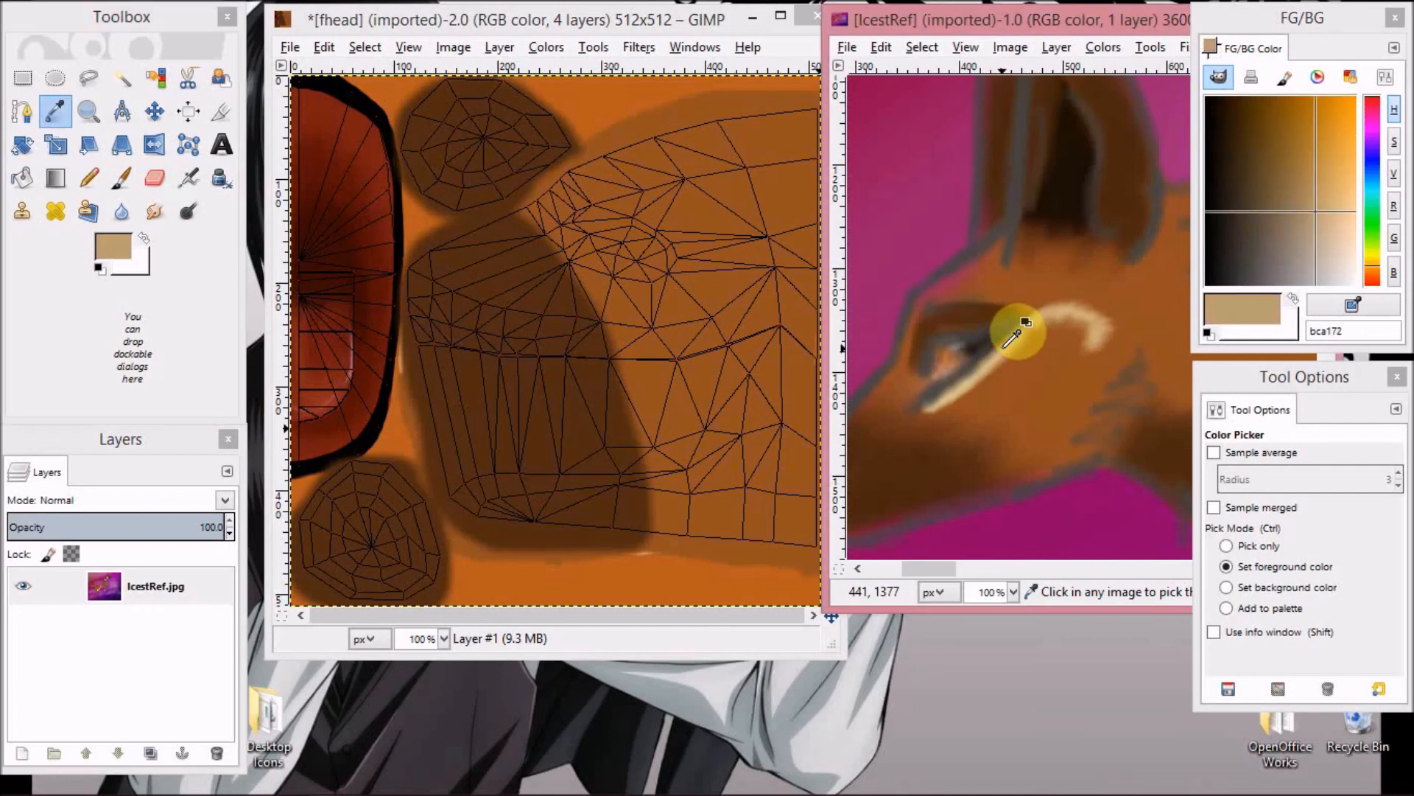
left_click(971, 381)
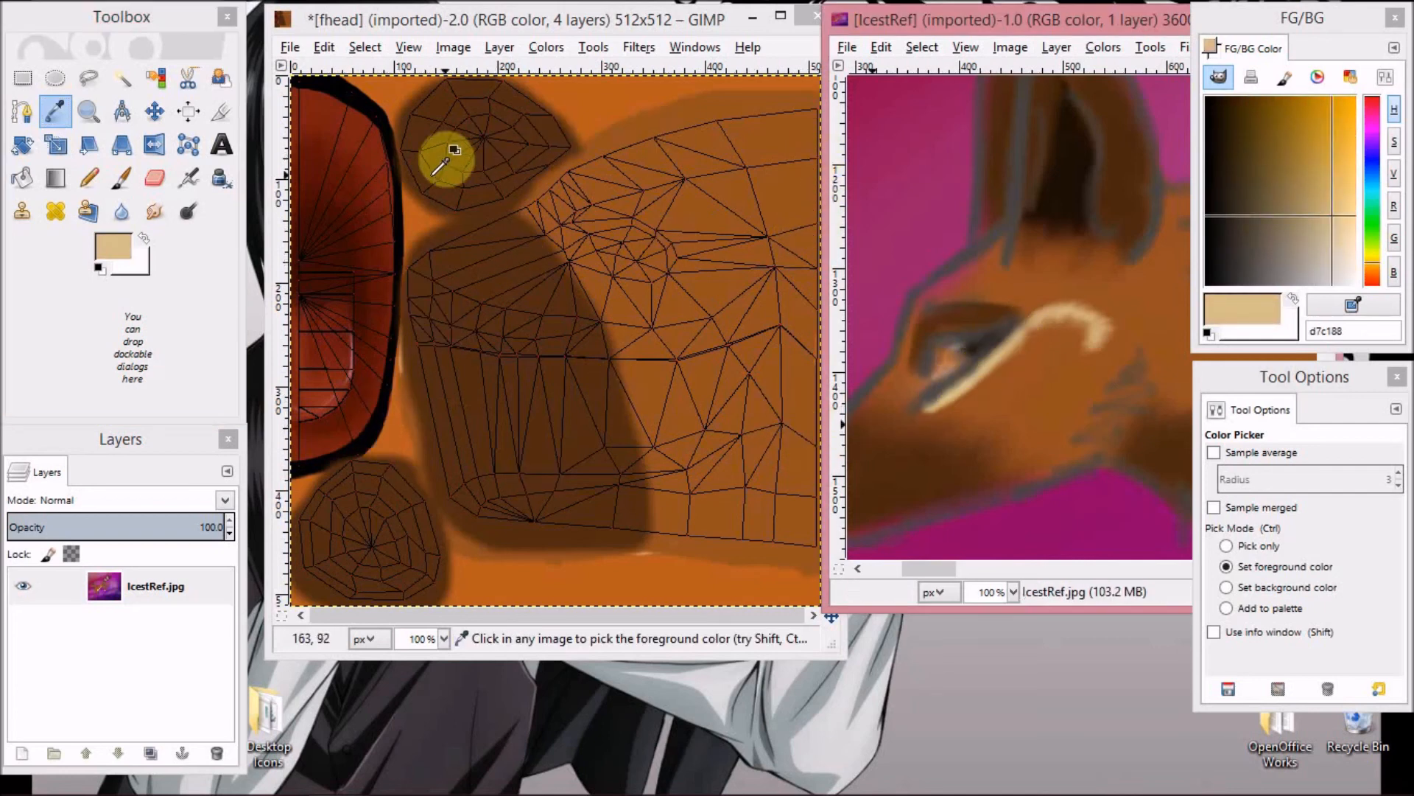
Set the Paintbrush size to 26 and try a cream stripe beneath the eye on the head texture, undoing the stroke.
left_click(122, 177)
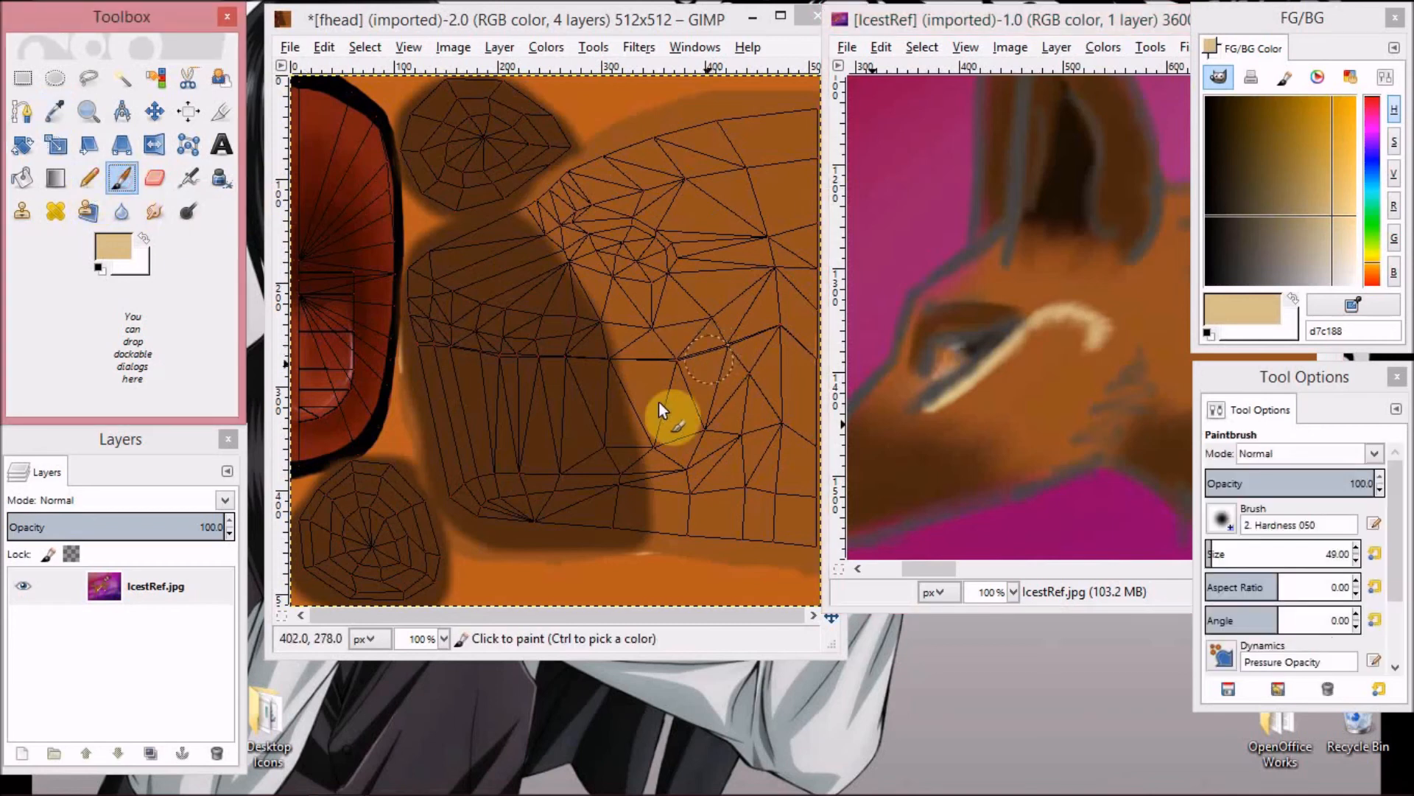
left_click(1355, 562)
left_click(1354, 563)
left_click(1354, 544)
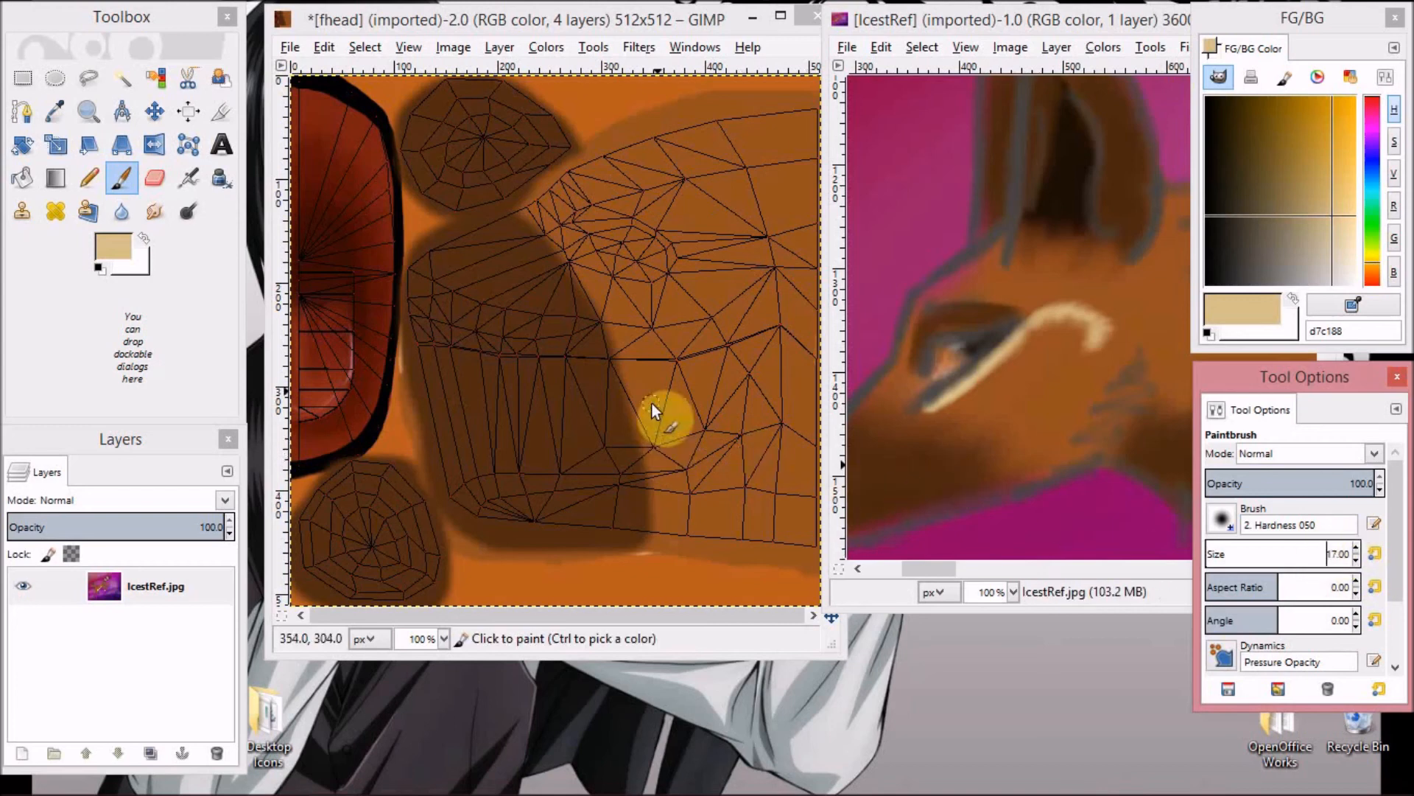
left_click(1357, 548)
left_click(1357, 549)
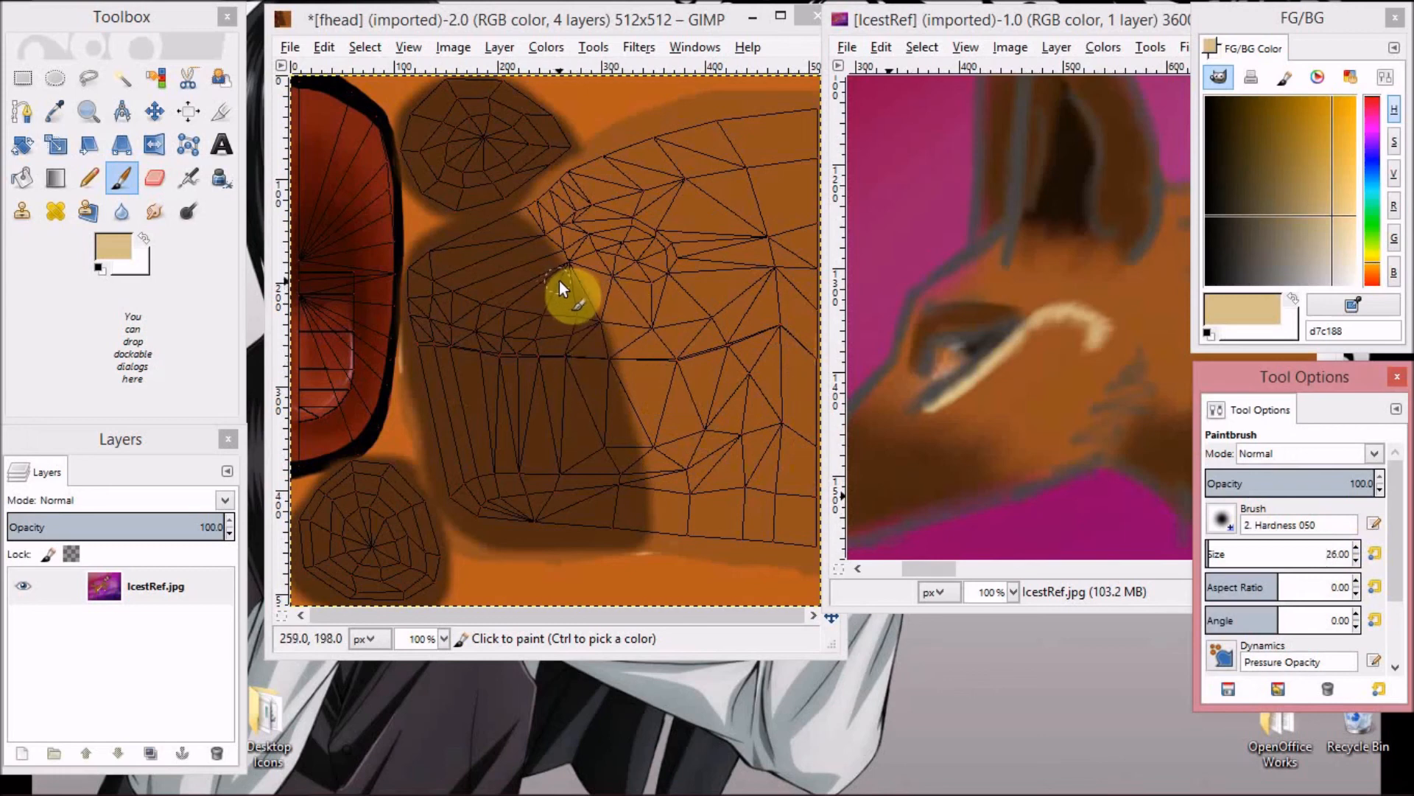
mouse_move(571, 271)
left_mouse_down()
mouse_move(643, 296)
mouse_move(723, 280)
mouse_move(733, 301)
mouse_move(717, 333)
left_mouse_up()
key("ctrl+z")
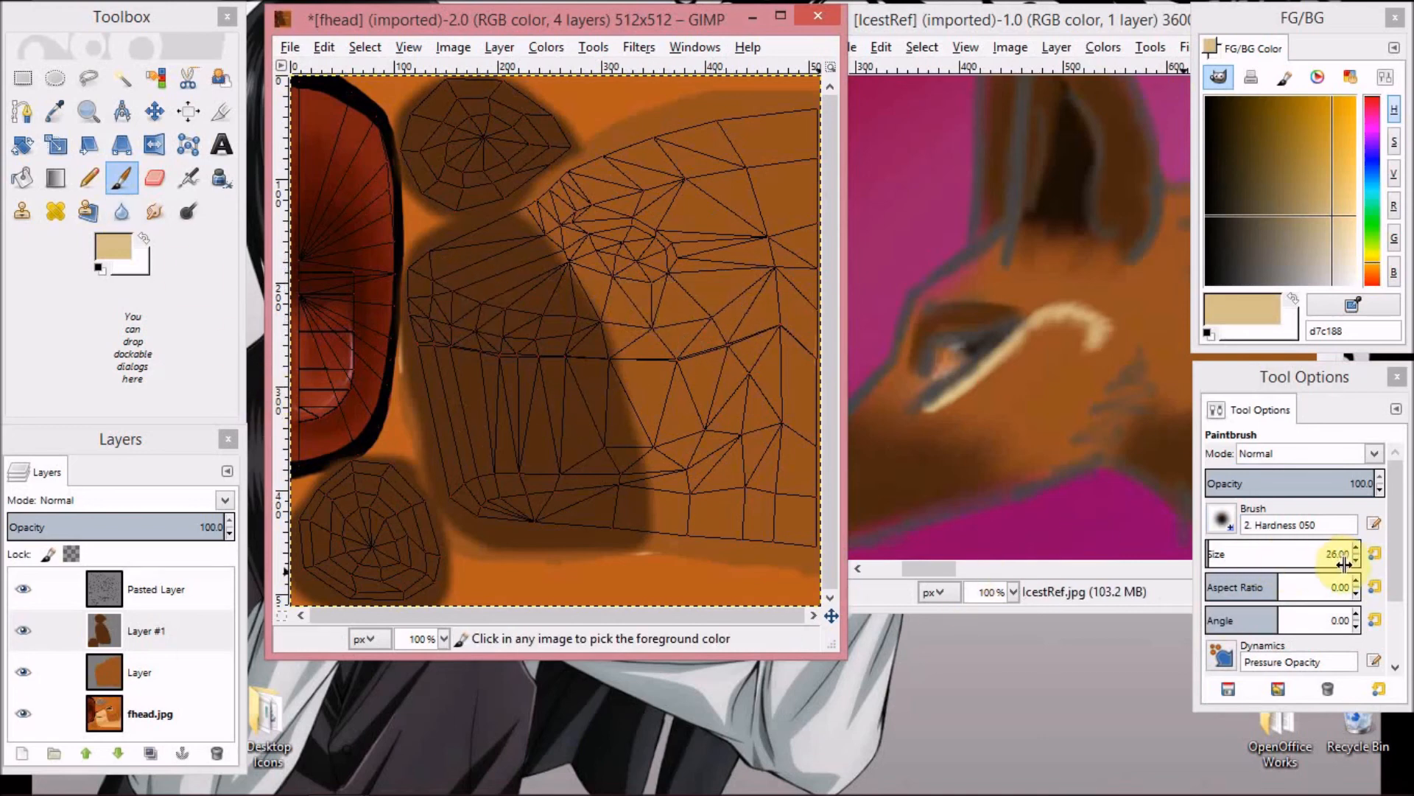
Set the brush size to 20 and paint a curved cream stripe beneath the eye, undoing and redrawing unsatisfactory strokes.
left_click(1357, 560)
left_click(1357, 560)
left_click_drag(571, 275, 677, 286)
key("ctrl+z")
mouse_move(569, 273)
left_mouse_down()
mouse_move(645, 294)
mouse_move(720, 296)
left_mouse_up()
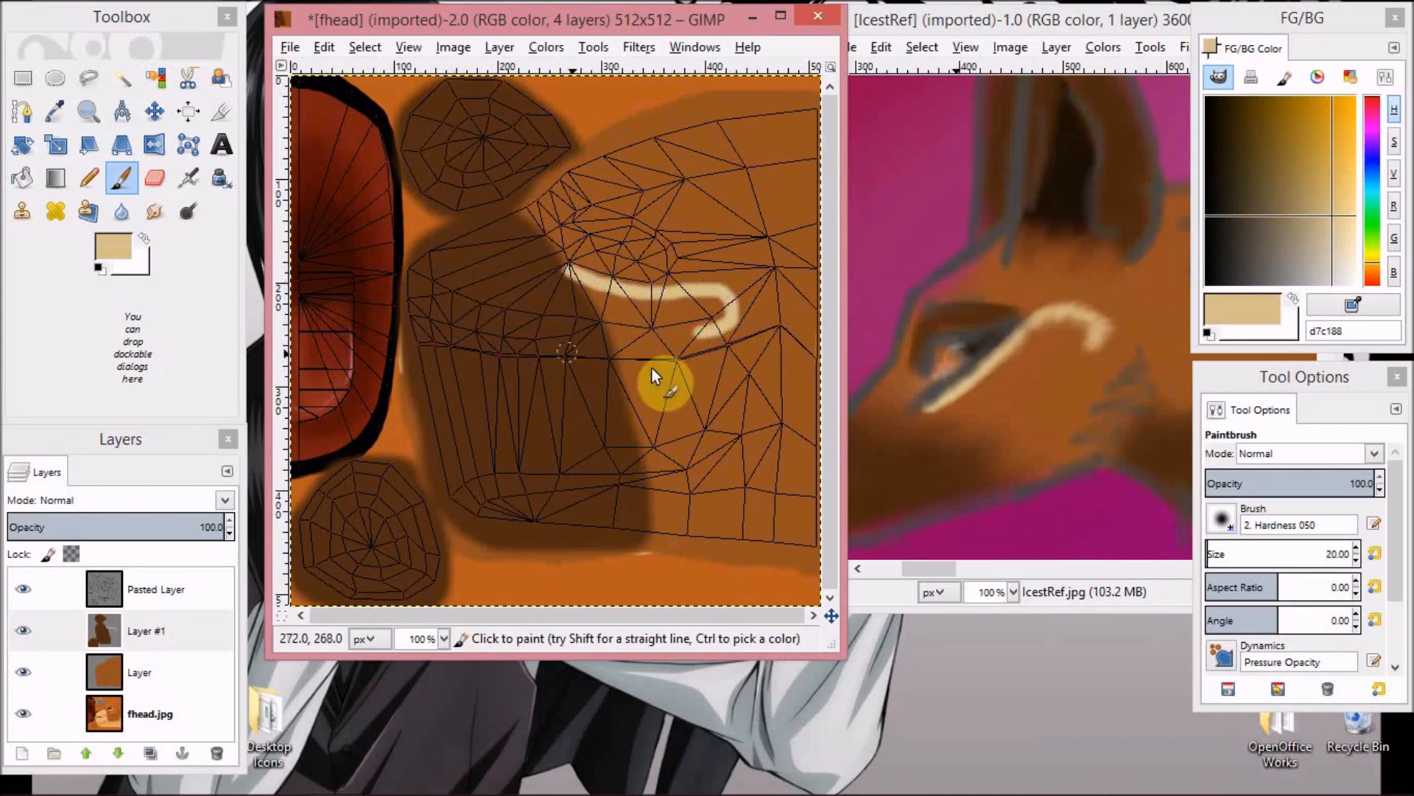
key("ctrl+z")
mouse_move(573, 271)
left_mouse_down()
mouse_move(744, 299)
mouse_move(722, 361)
left_mouse_up()
Select the cream stripe beneath the eye with Fuzzy Select, trying the tool on the surrounding areas as well.
left_click(163, 179)
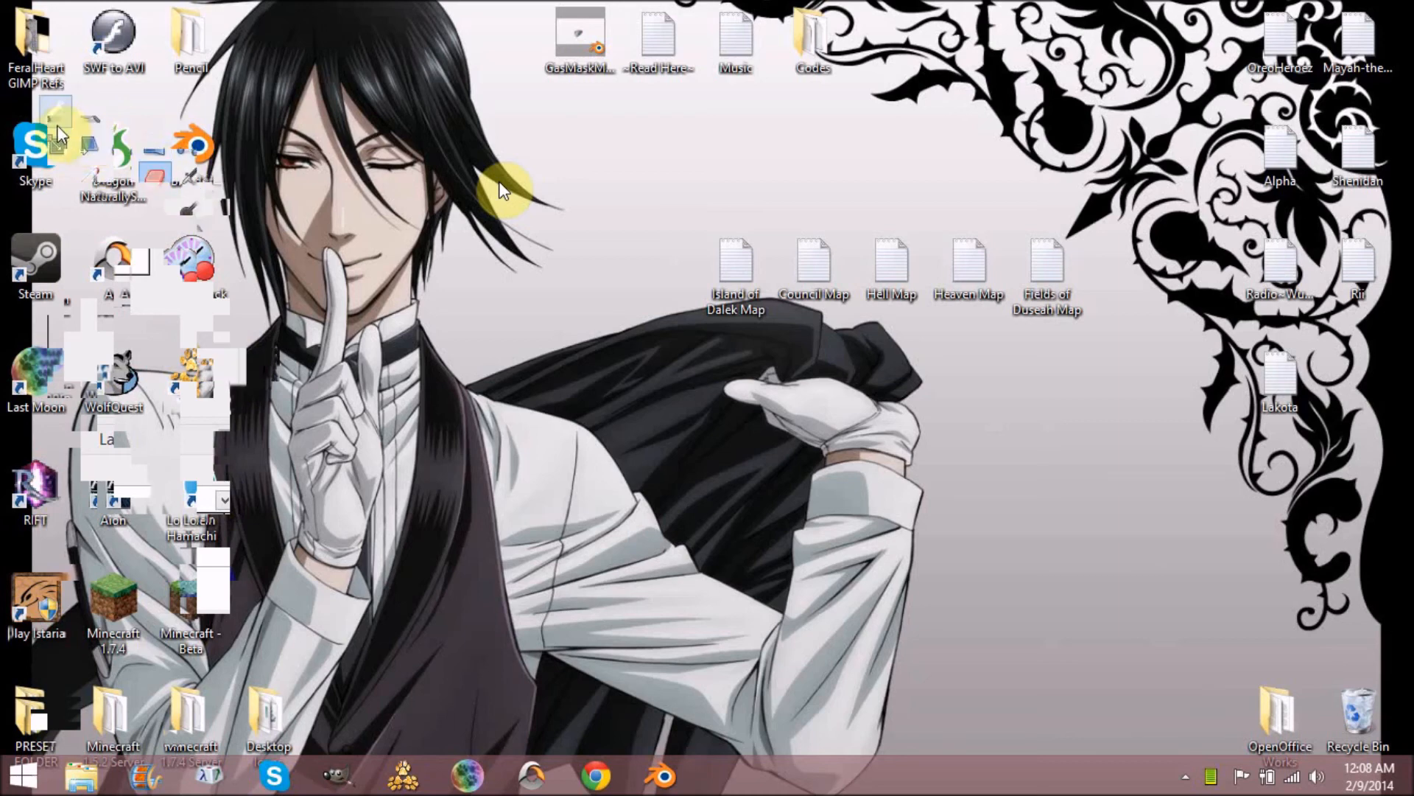
left_click(59, 117)
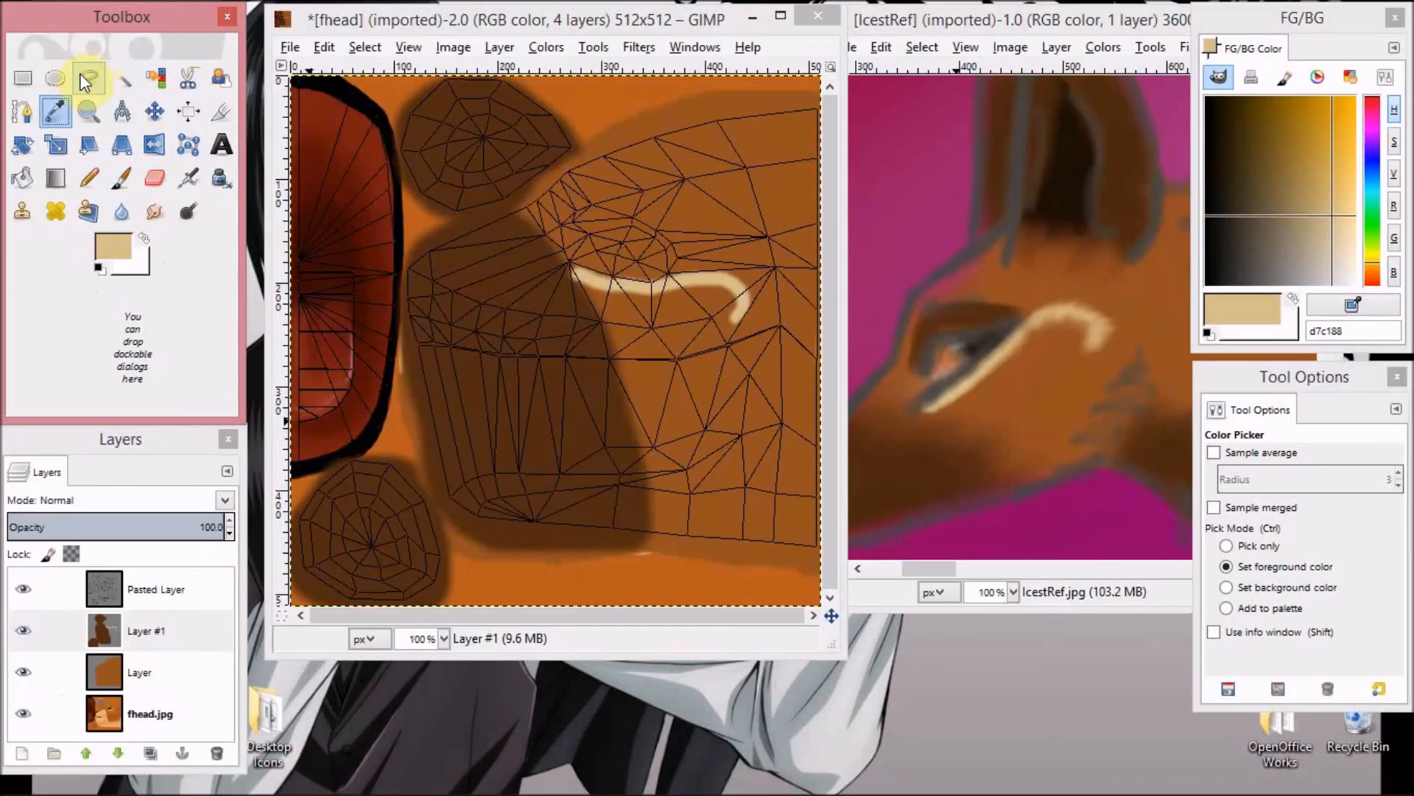
left_click(122, 78)
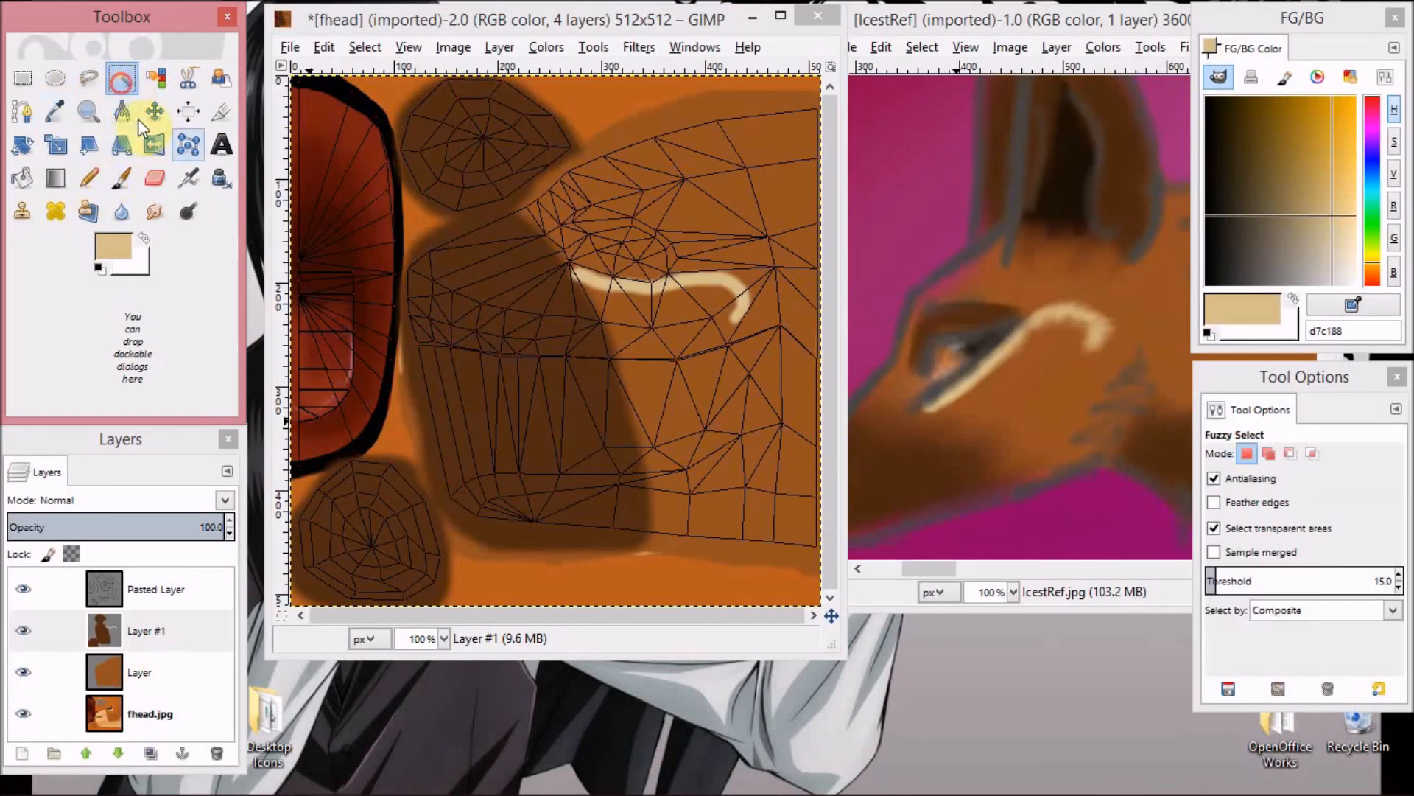
left_click(616, 286)
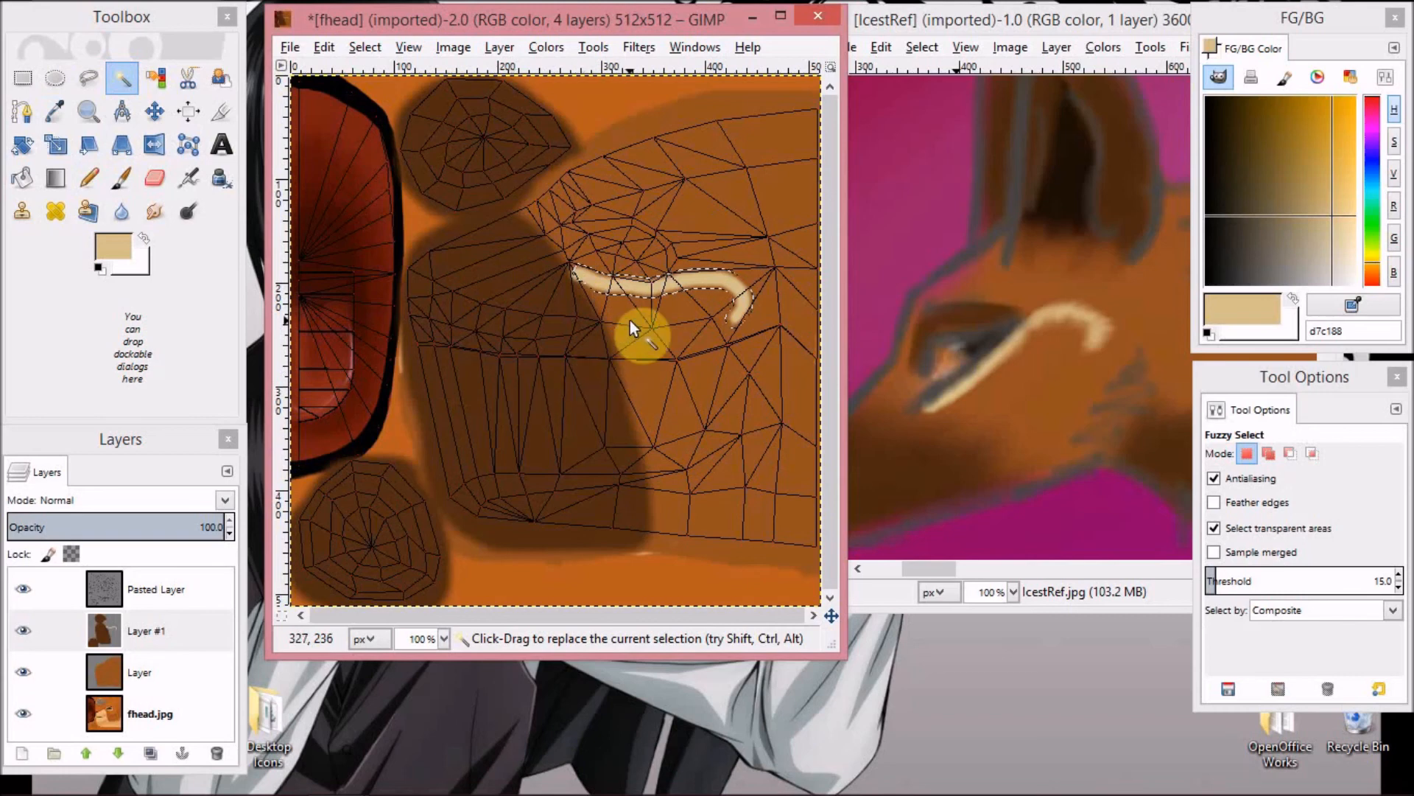
left_click_drag(448, 201, 450, 155)
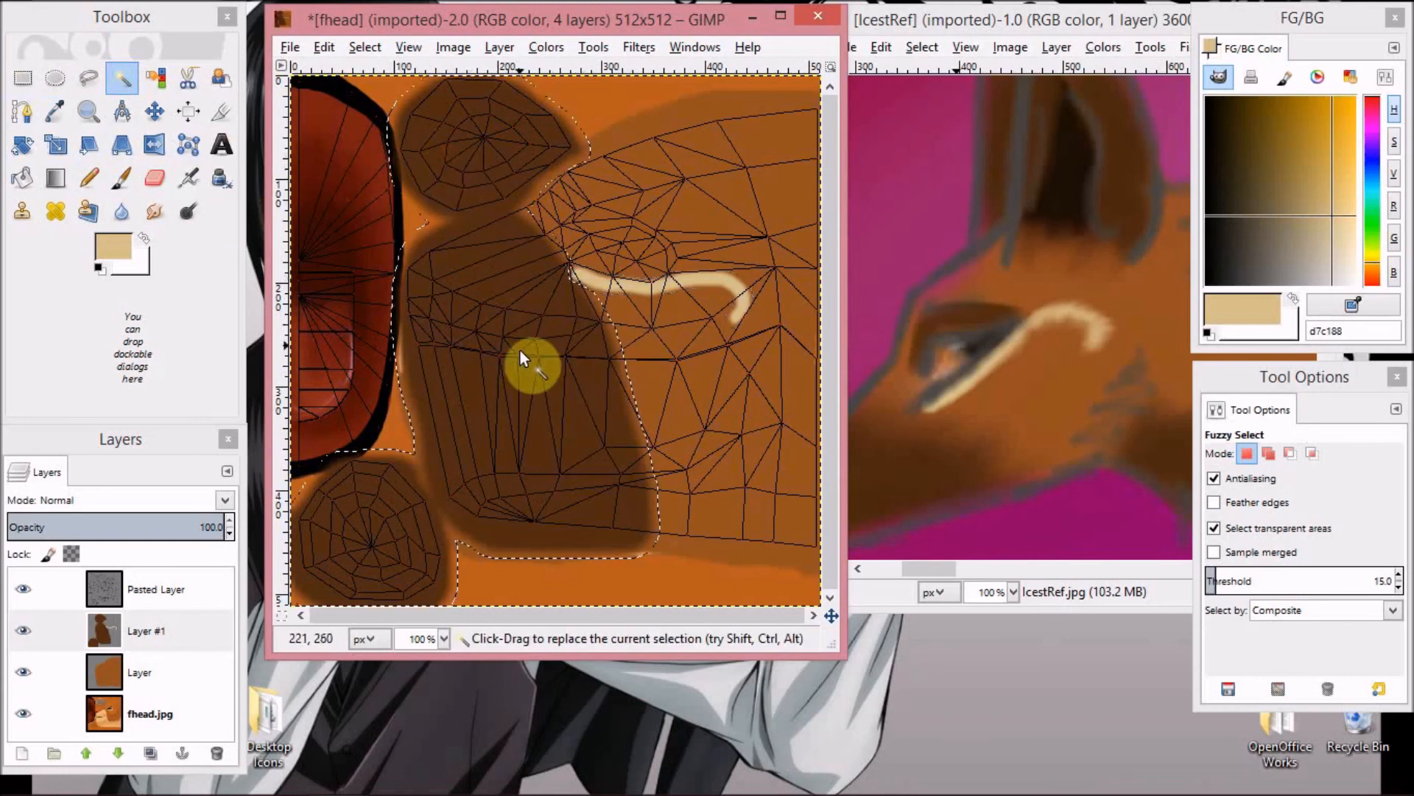
left_click(706, 386)
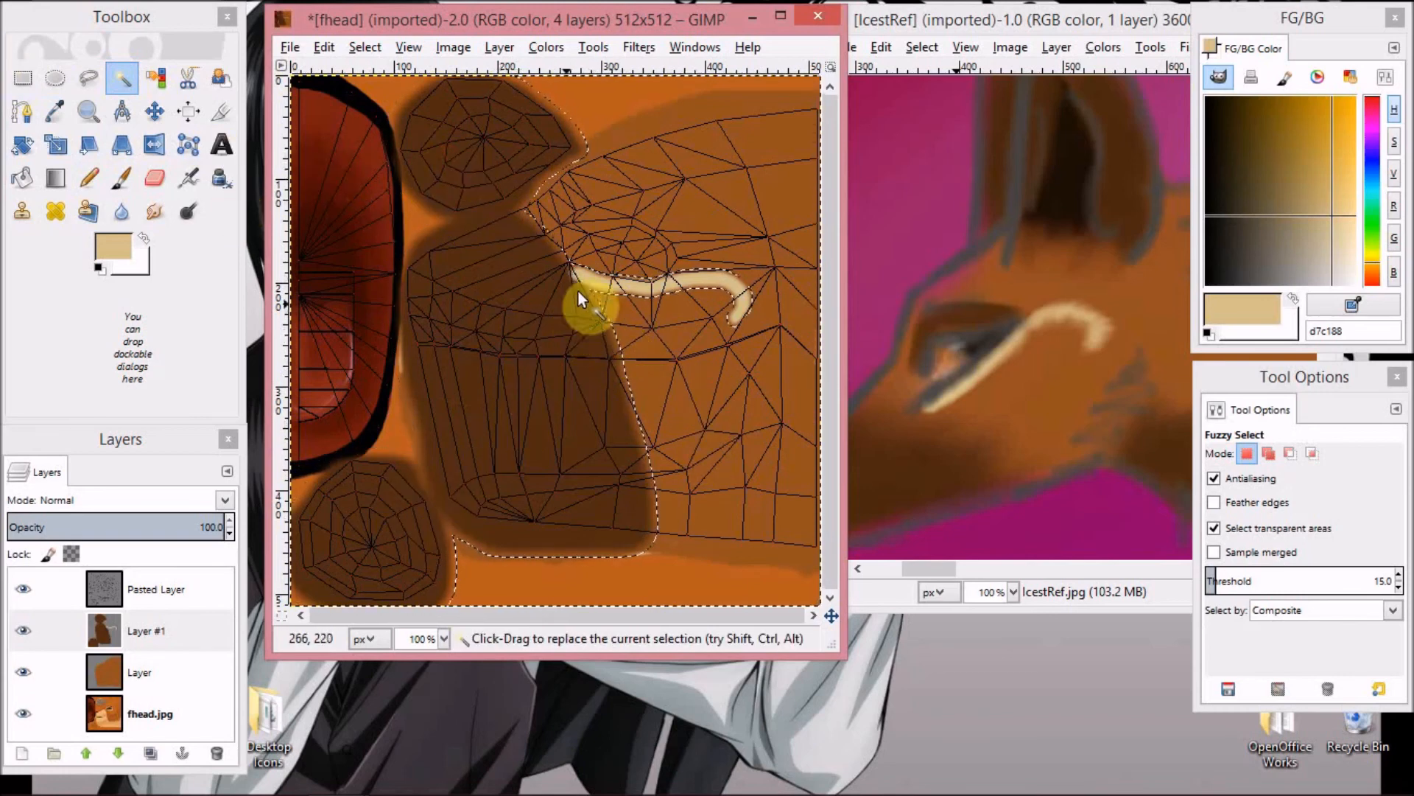
left_click_drag(363, 276, 364, 258)
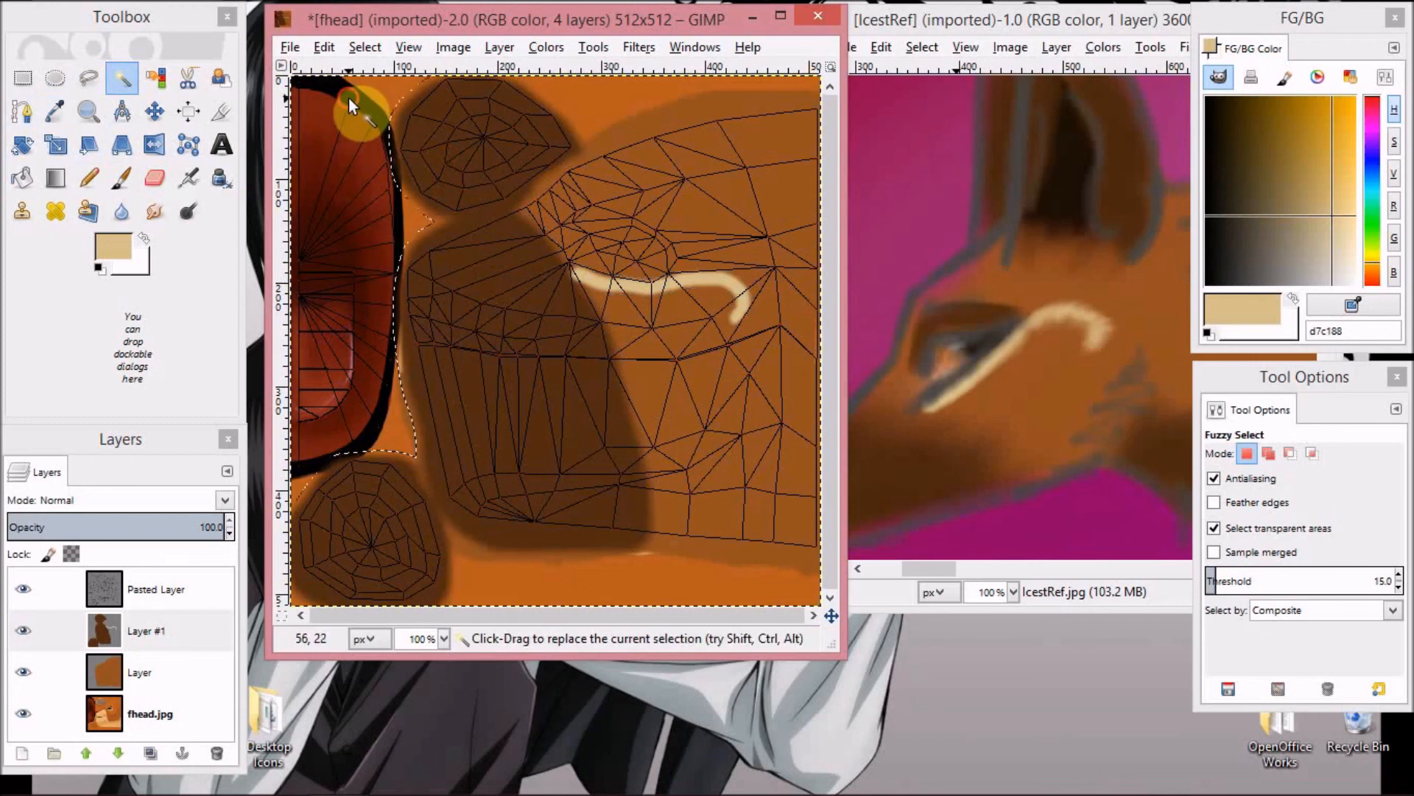
left_click(625, 286)
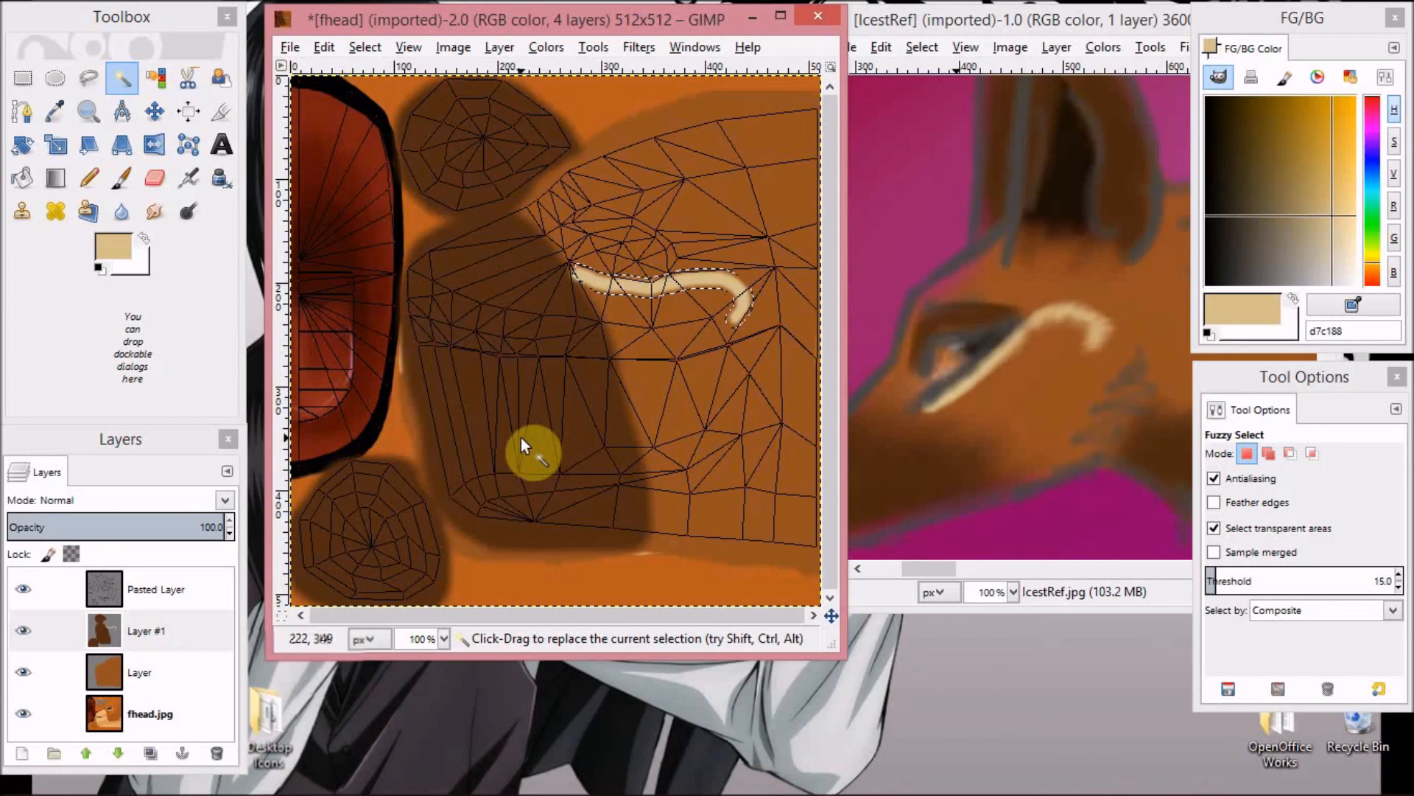
Float the selected cream stripe and convert the floating selection into its own layer.
left_click(610, 281)
right_click(610, 281)
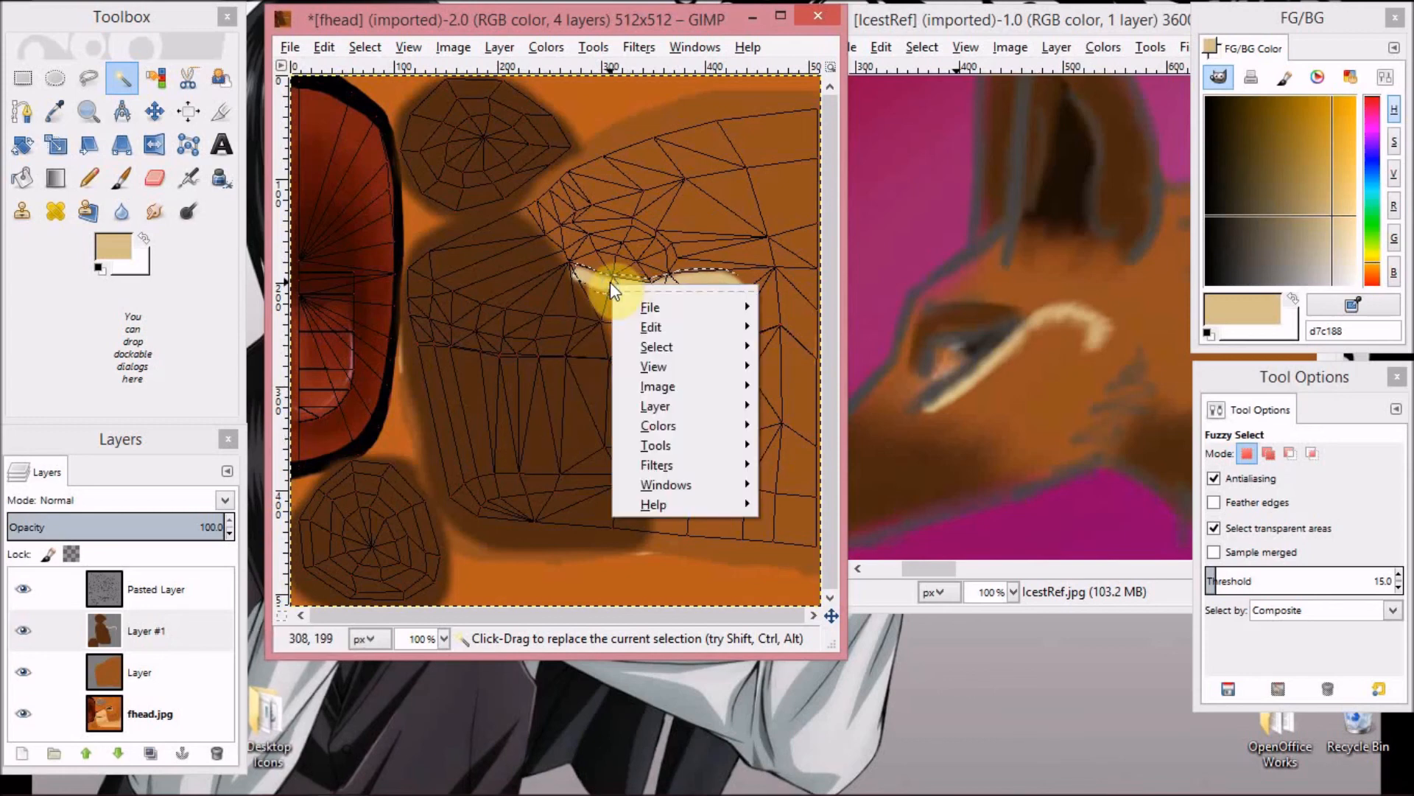
mouse_move(688, 345)
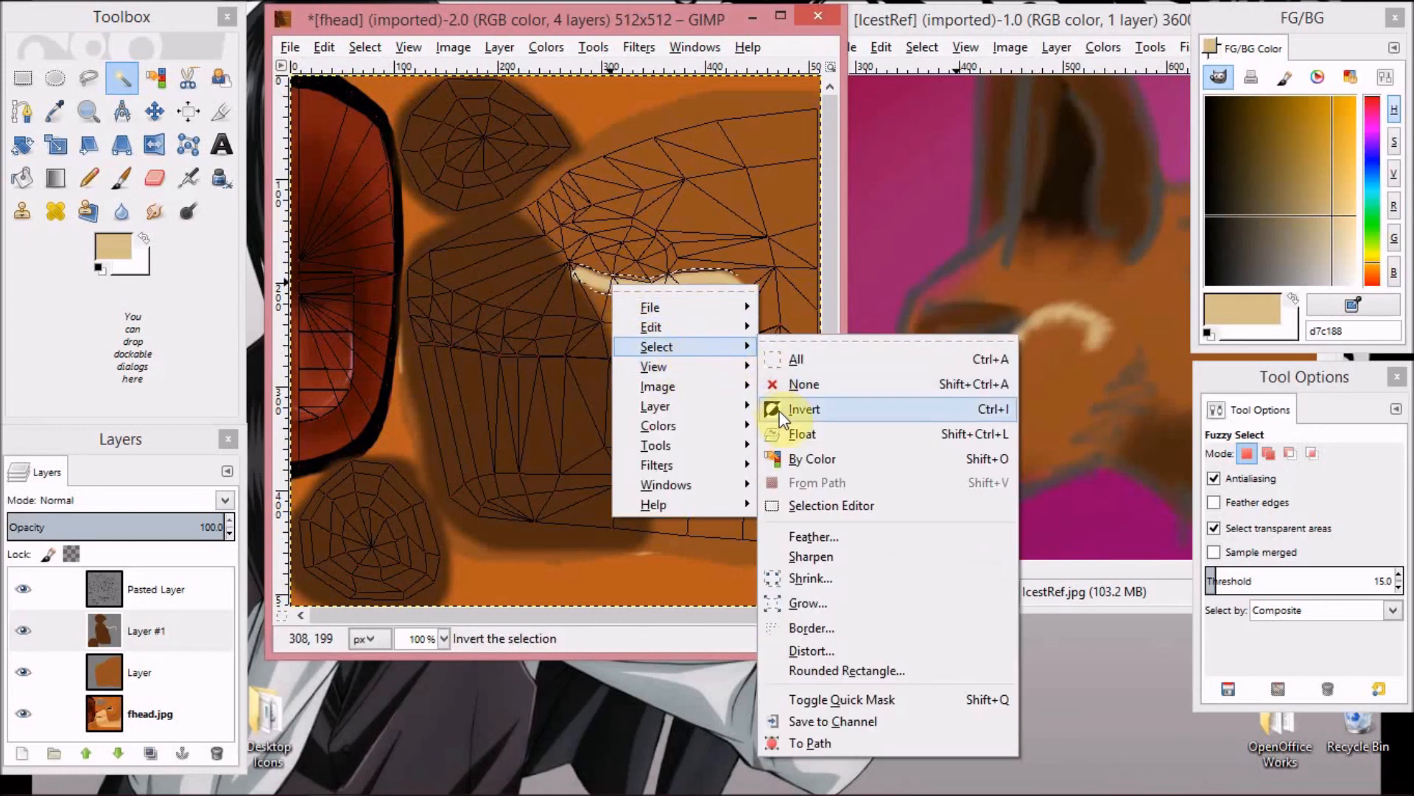
left_click(791, 435)
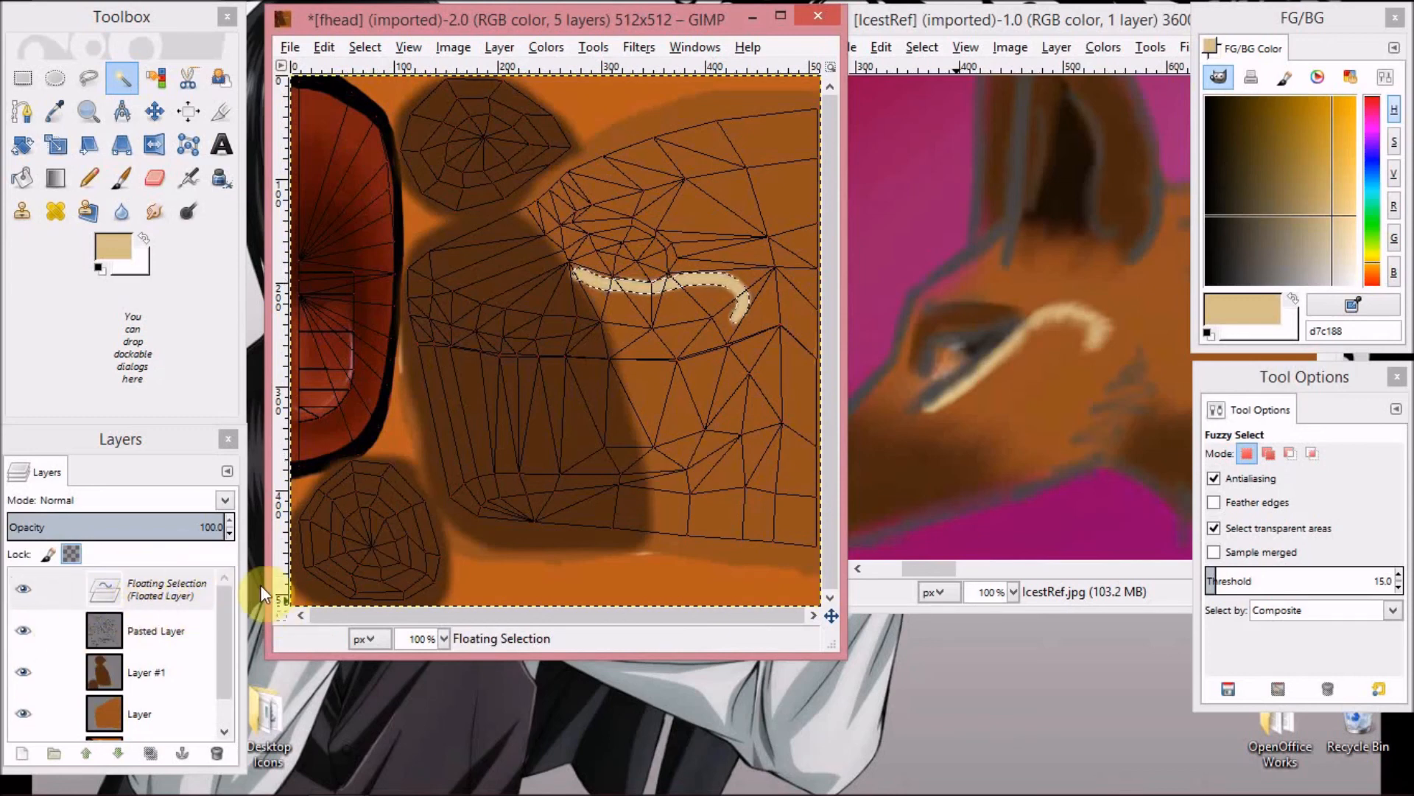
left_click(22, 752)
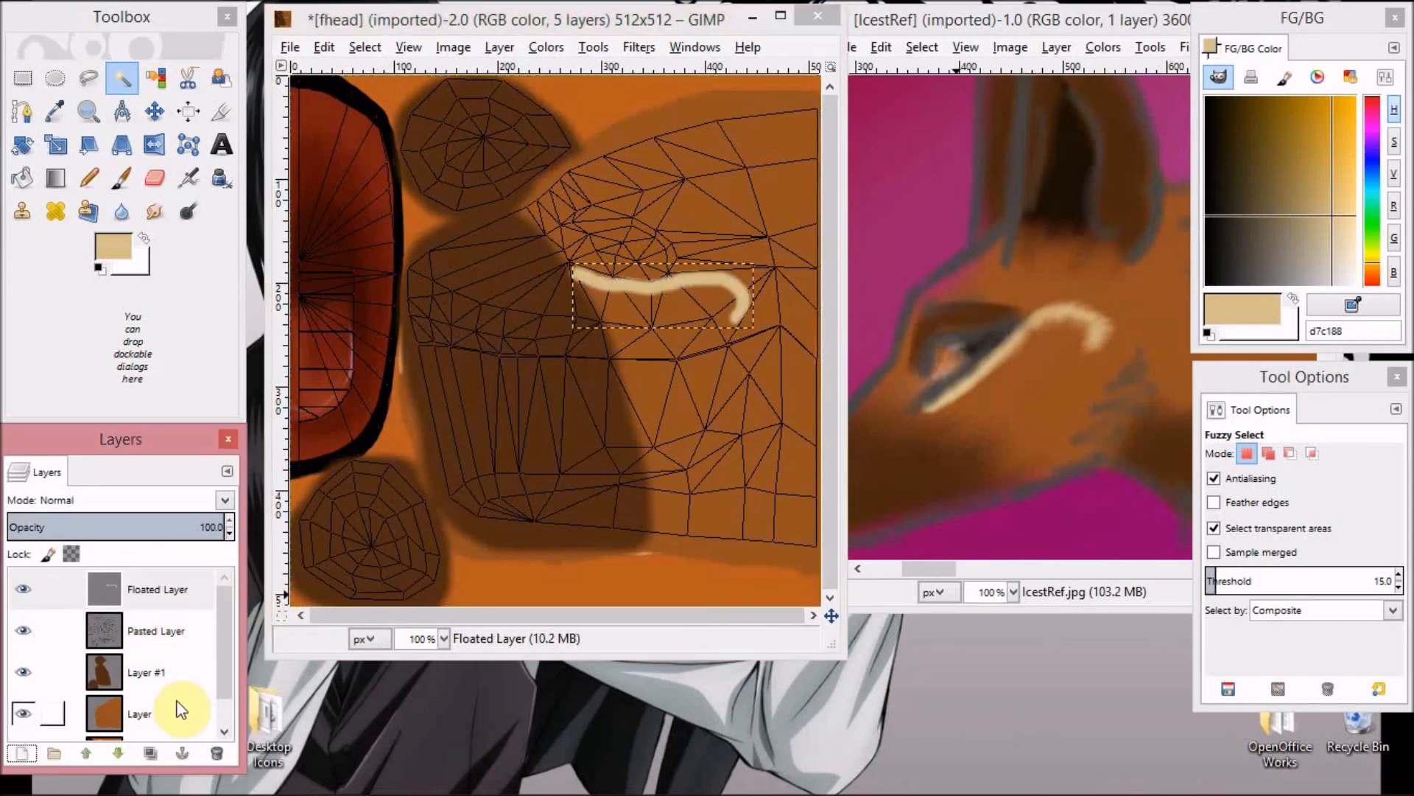
Add a 512 x 512 transparent layer above Layer #1 and place the floated stripe layer directly beneath the Pasted Layer guide.
left_click(30, 751)
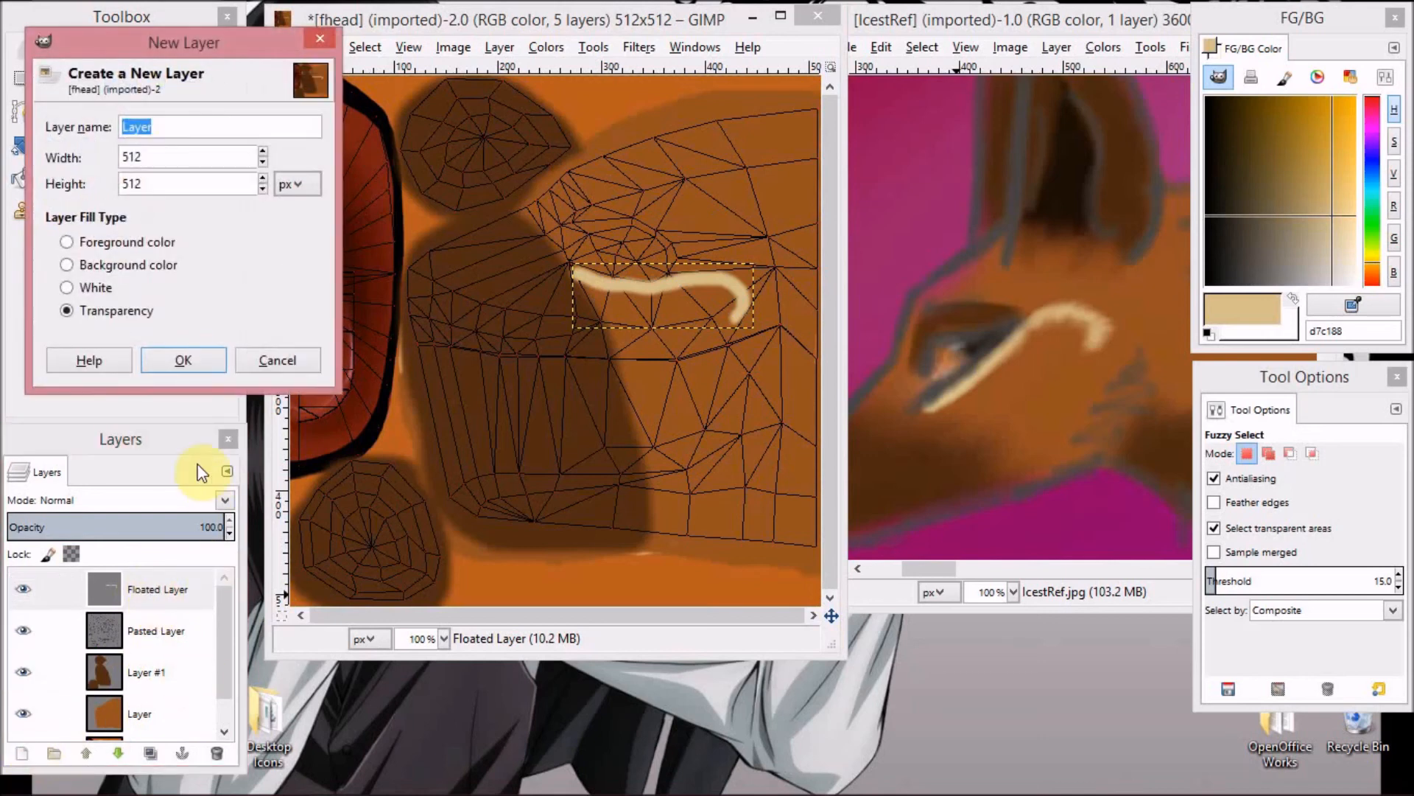
left_click(196, 357)
left_click_drag(163, 600, 170, 689)
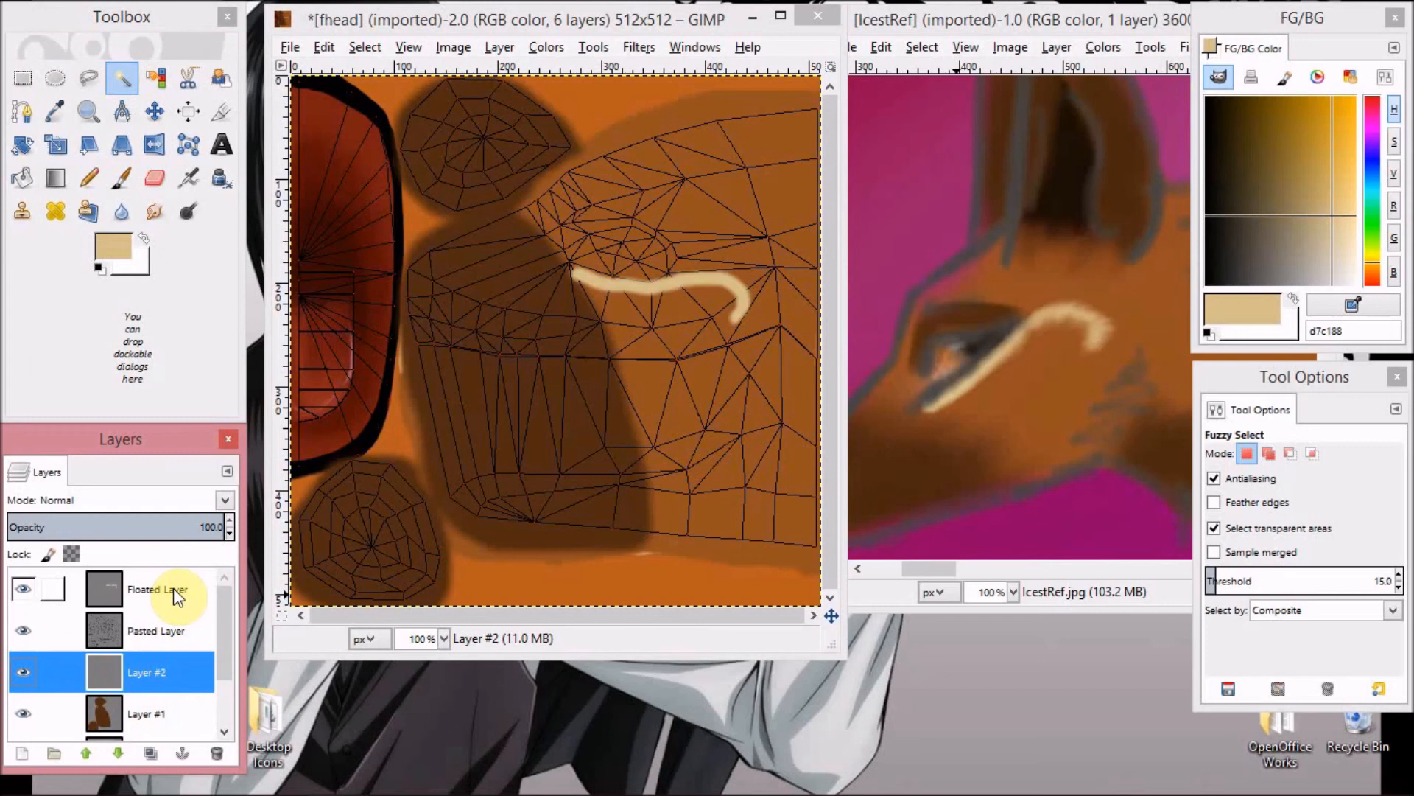
left_click_drag(175, 596, 179, 632)
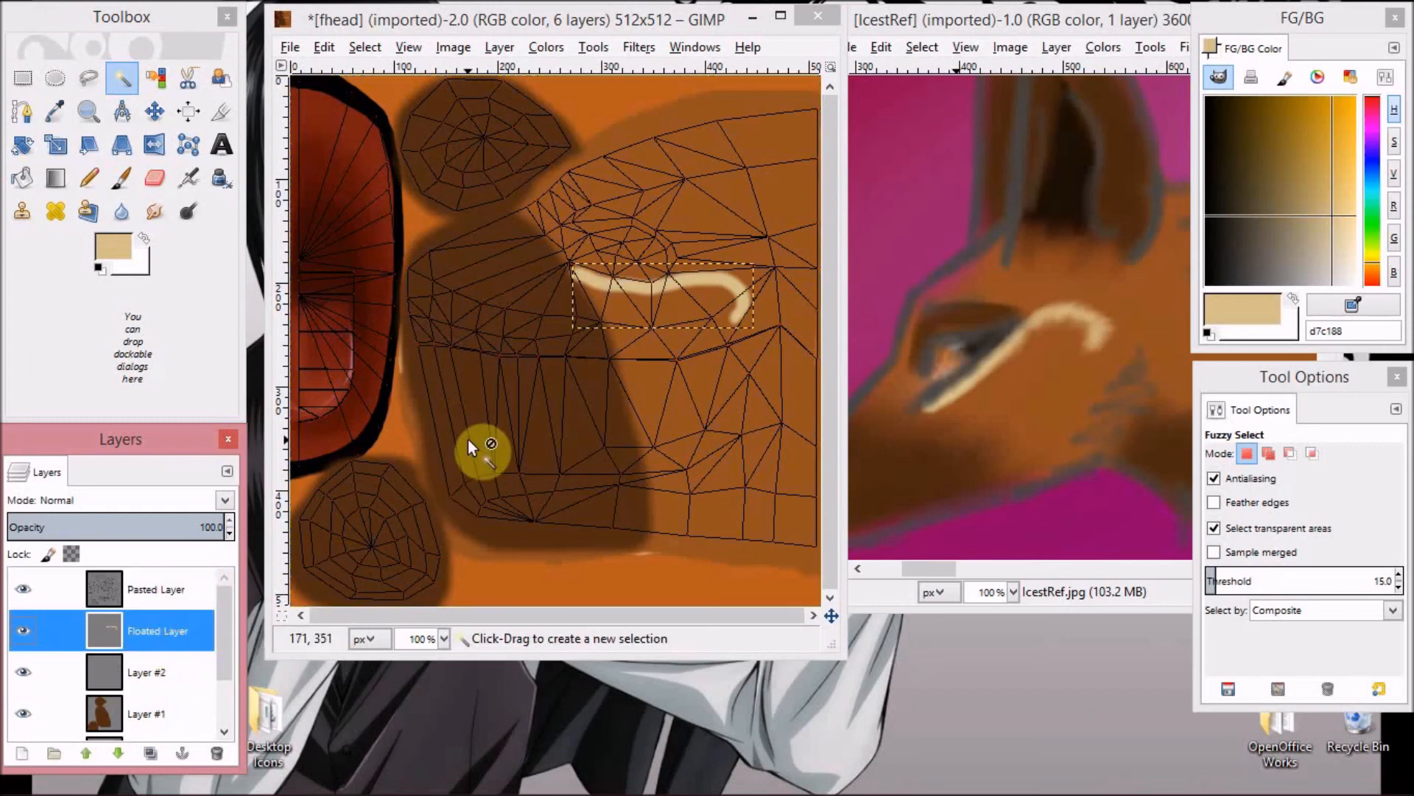
Merge the floated cream stripe layer down into Layer #2.
right_click(190, 626)
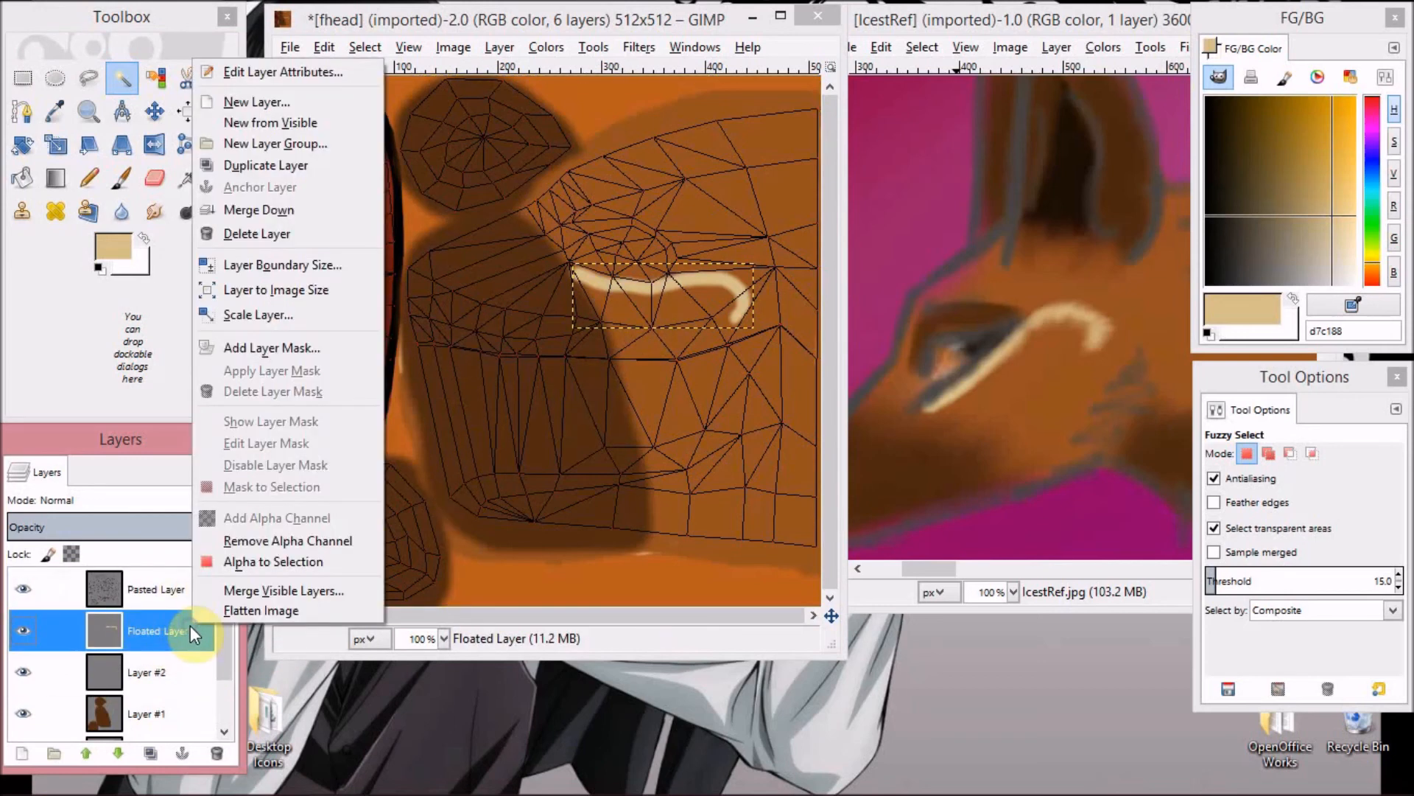
left_click(281, 211)
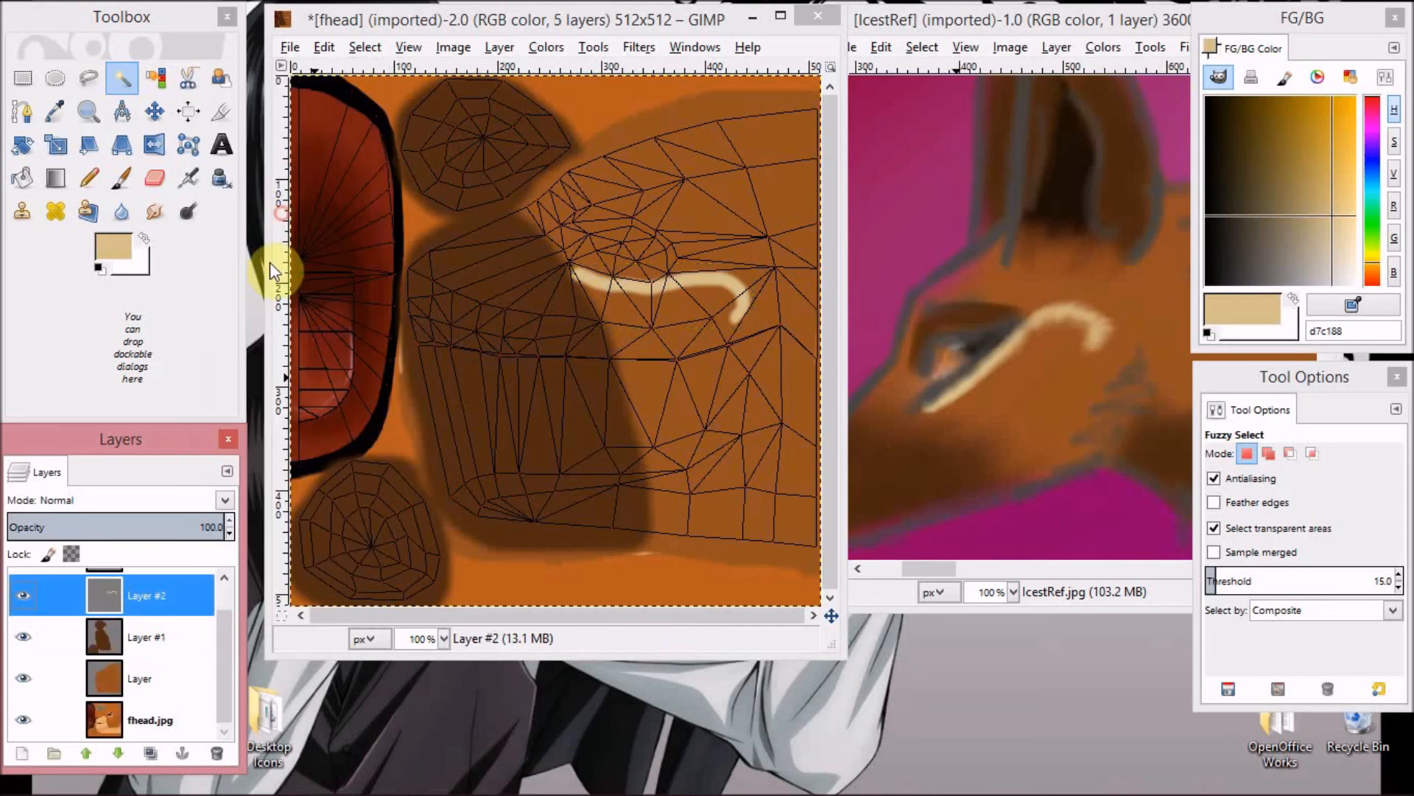
scroll(151, 595, "up", 1)
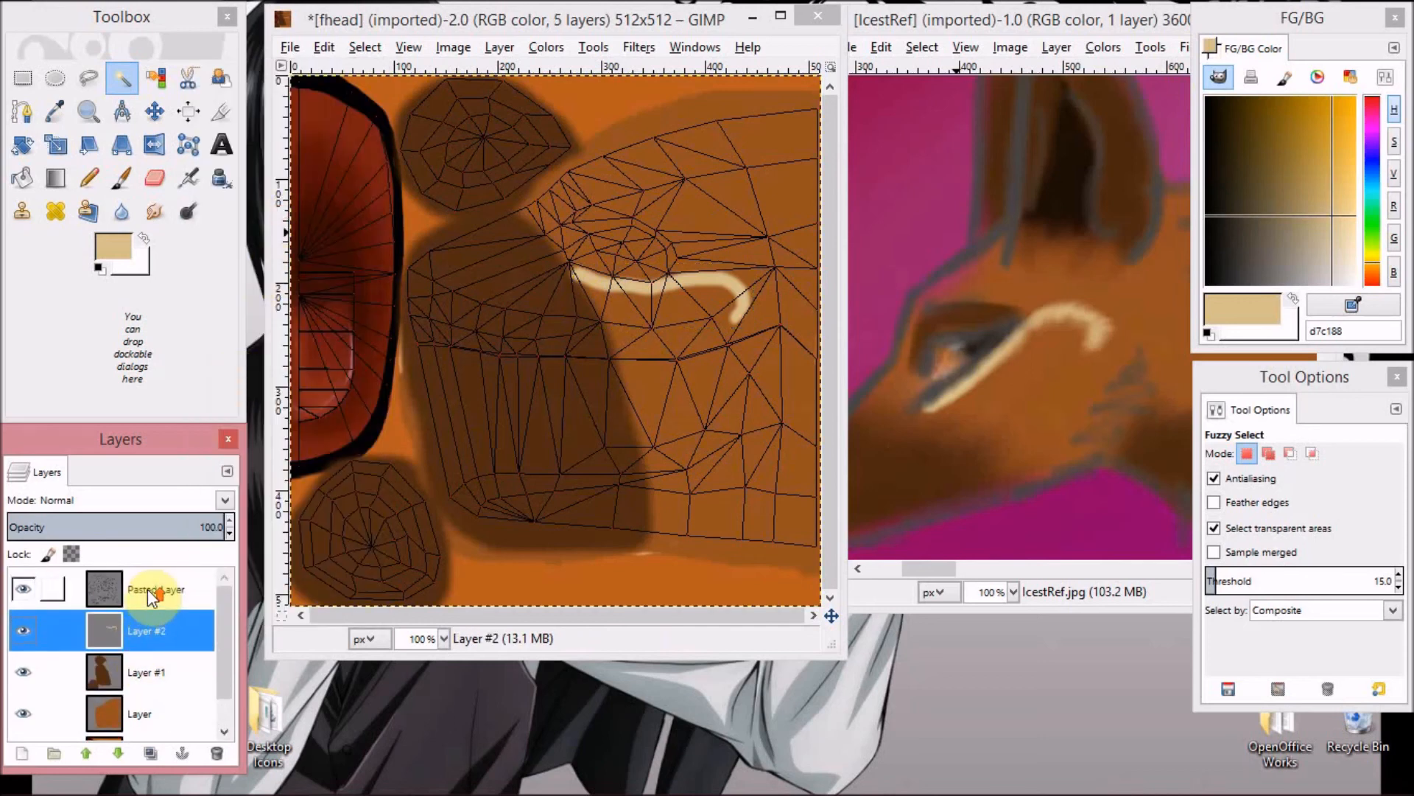
left_click(162, 672)
left_click(165, 625)
left_click(176, 688)
left_click(177, 638)
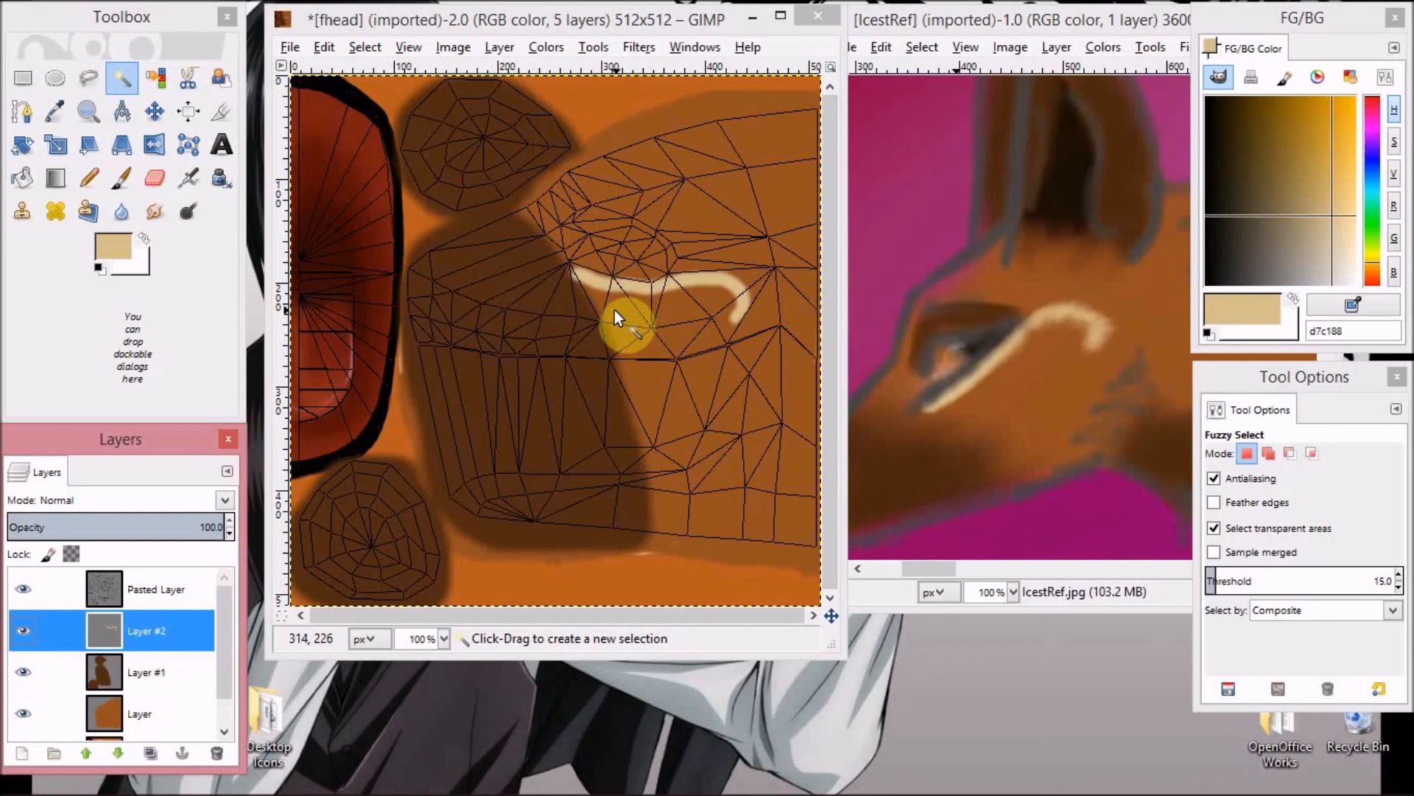
Sample the dark brown 522d10 from the IcestRef character's markings as the foreground color.
left_click(57, 110)
left_click(878, 480)
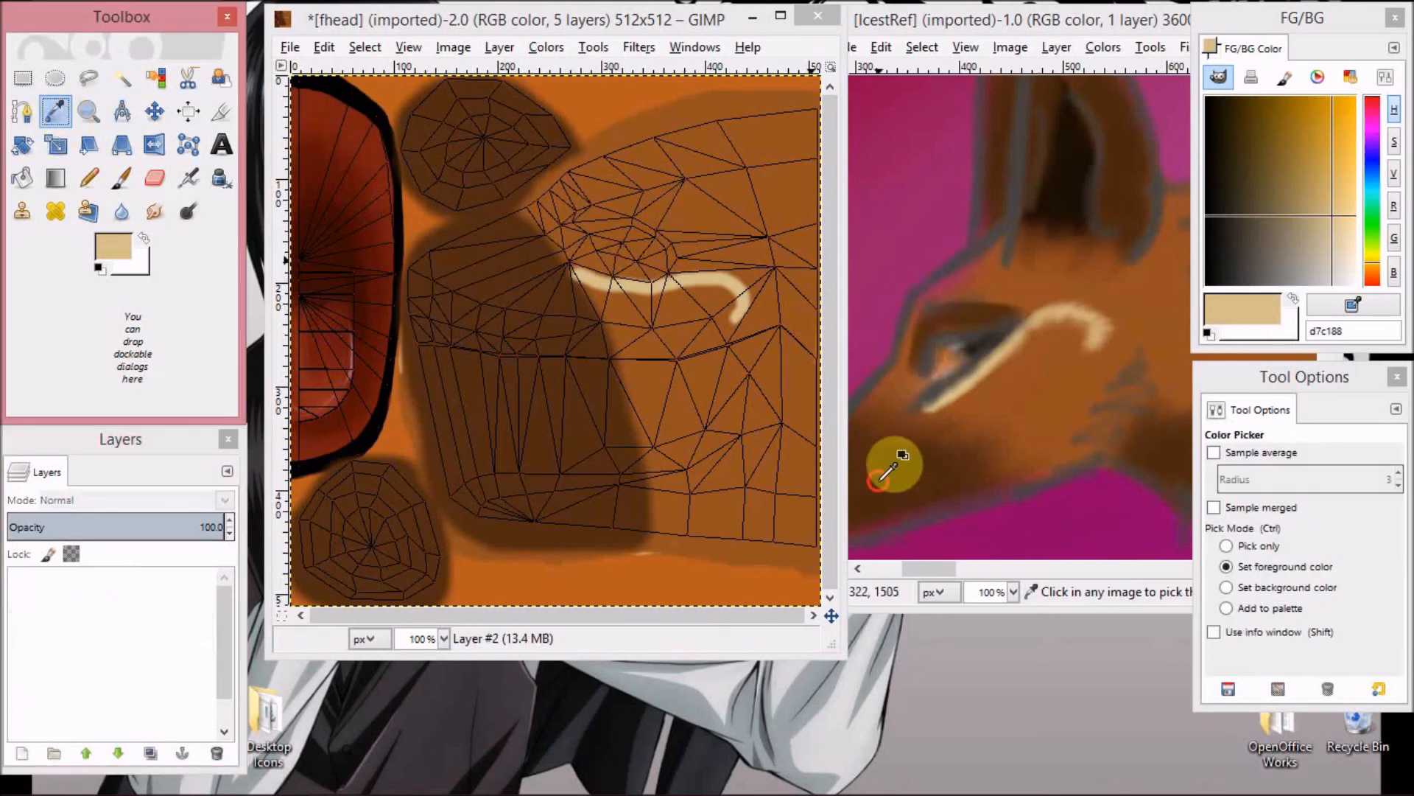
left_click(977, 316)
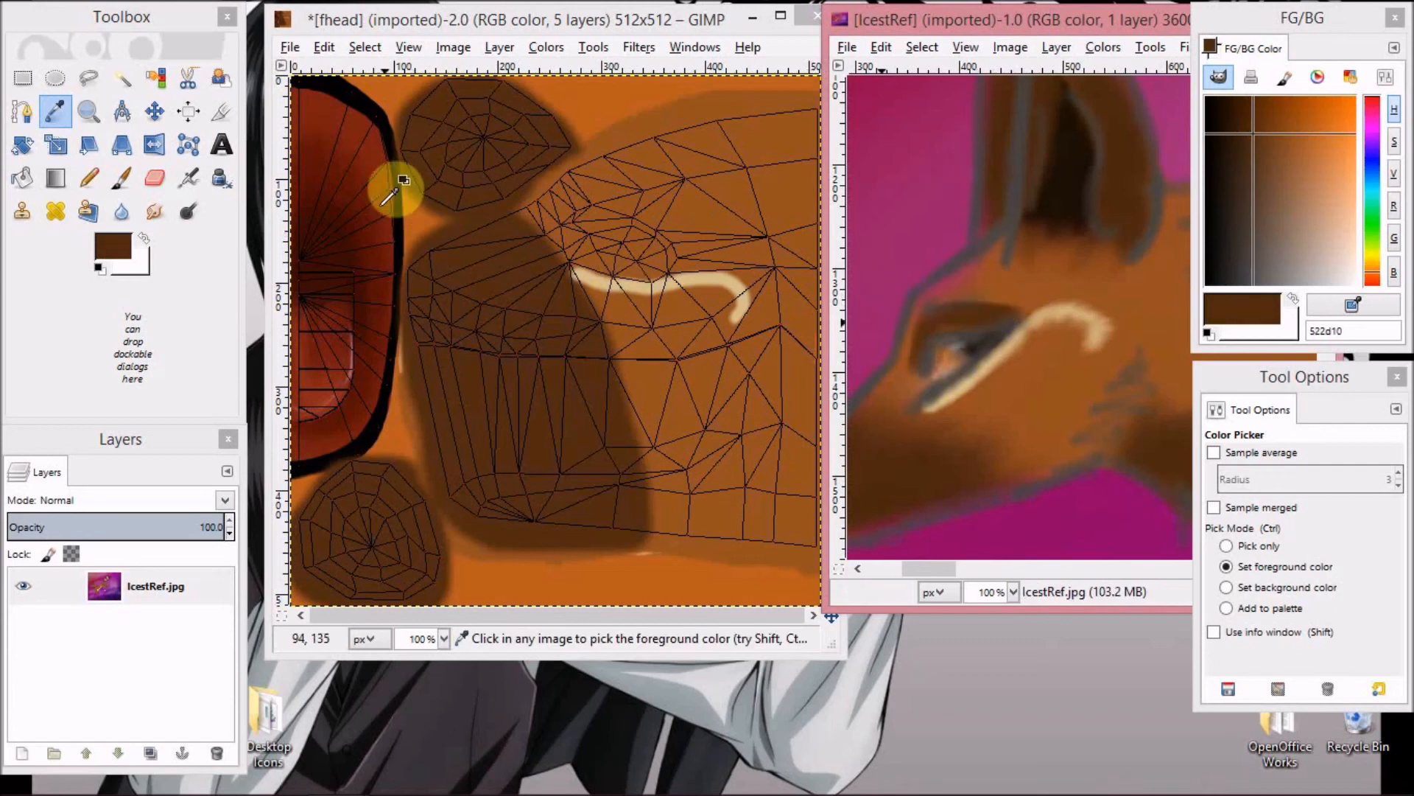
Paint dark brown shading over the top and outer corner of the eye on Layer #1 with a size 34 Paintbrush, redoing the unsatisfactory stroke.
left_click(124, 180)
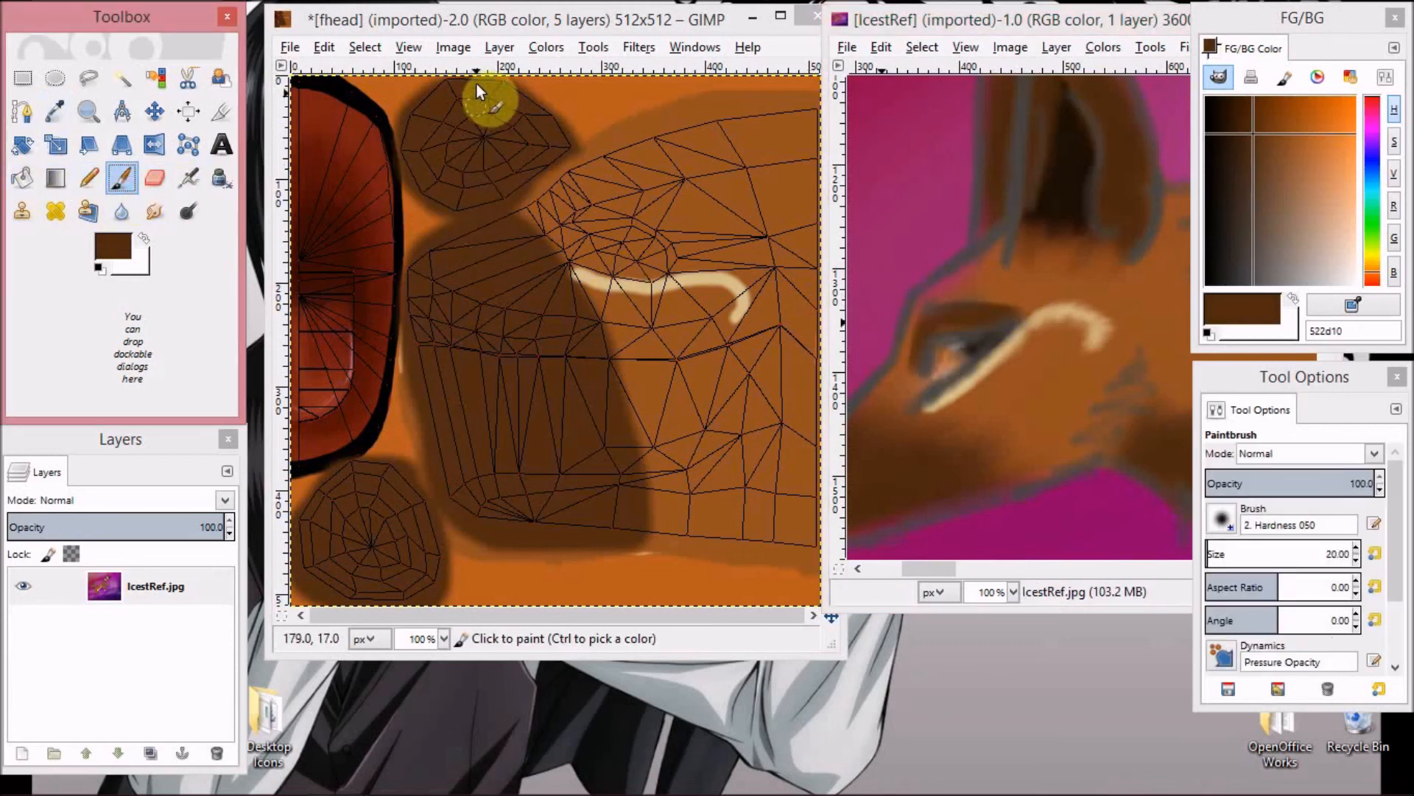
left_click(486, 18)
left_click(165, 663)
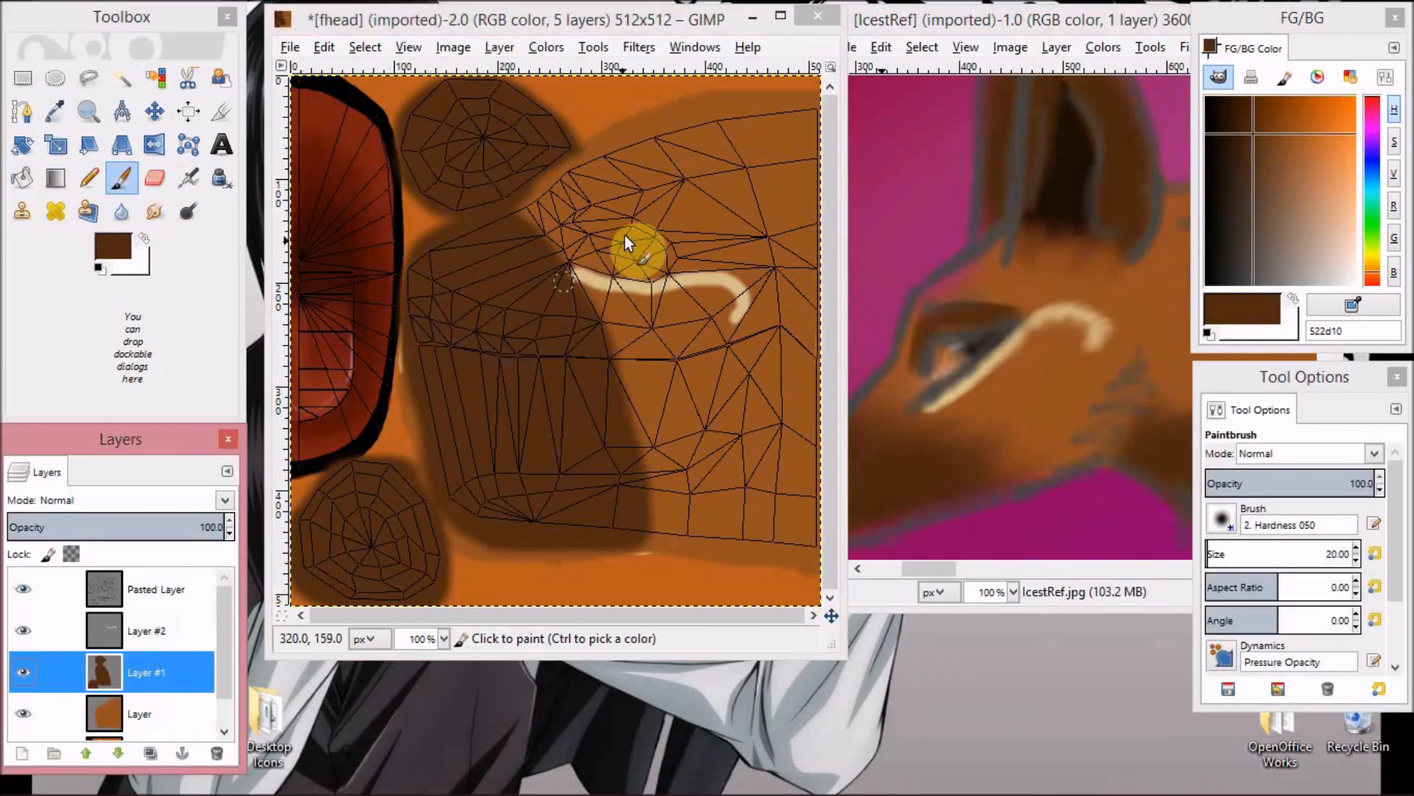
left_click(1357, 549)
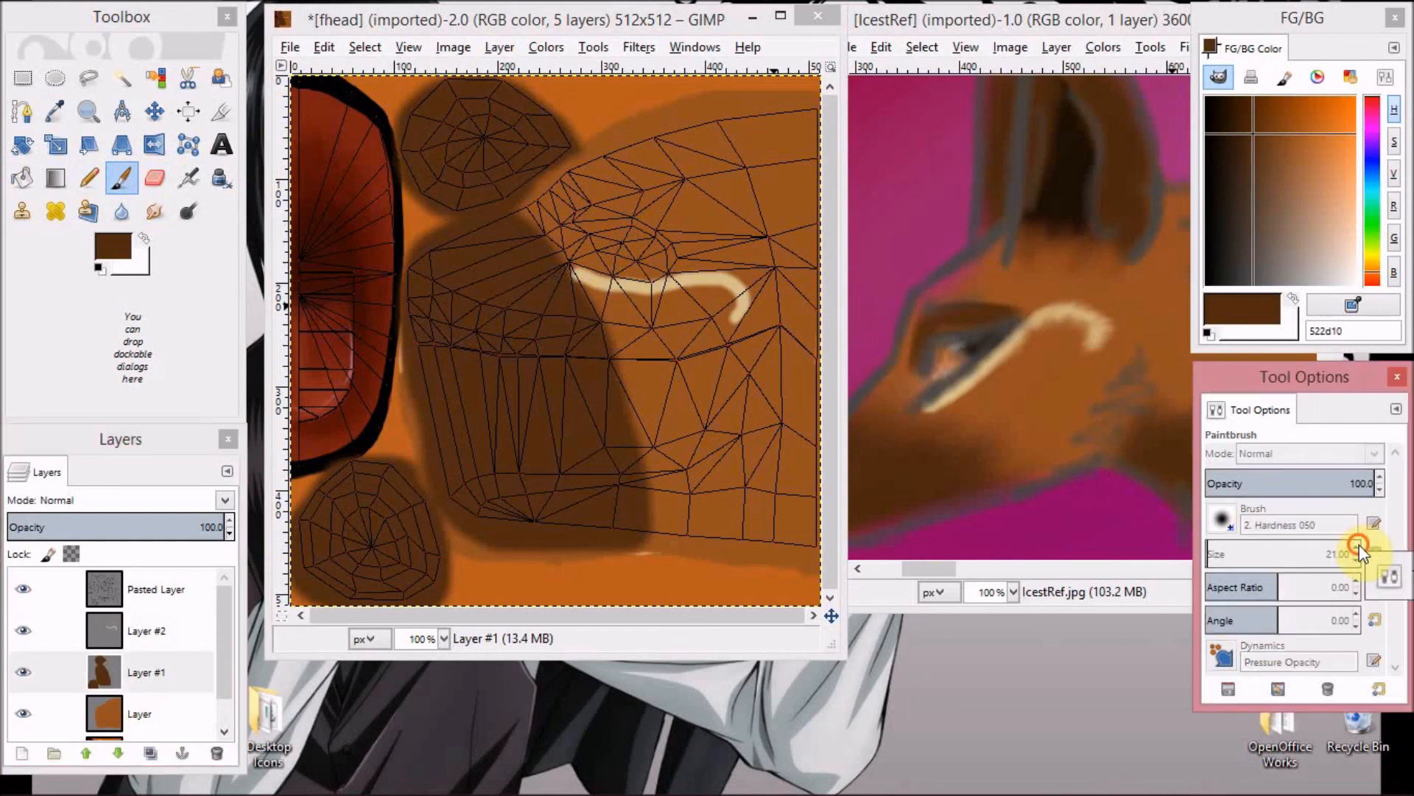
left_click_drag(1361, 546, 1358, 564)
left_click(1354, 577)
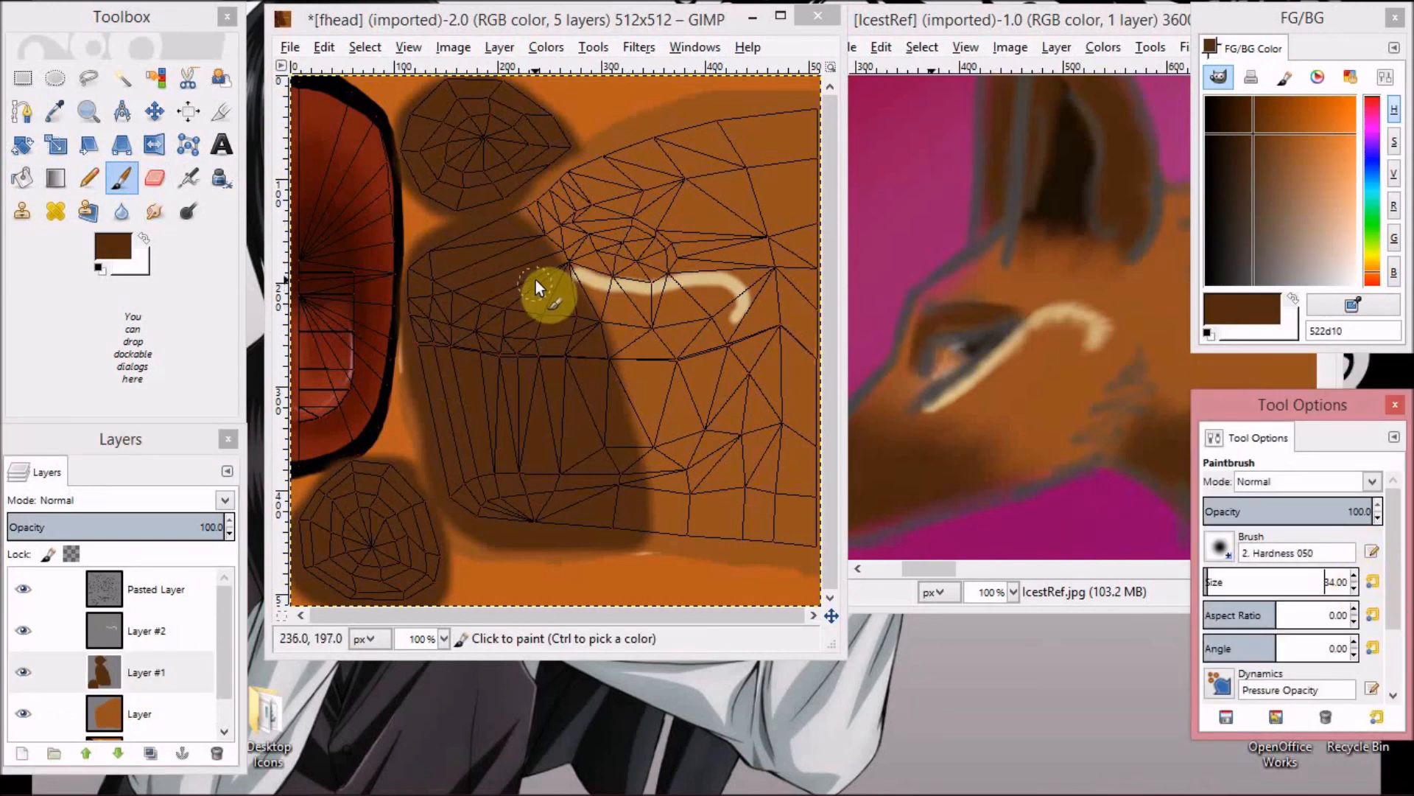
left_click(568, 234)
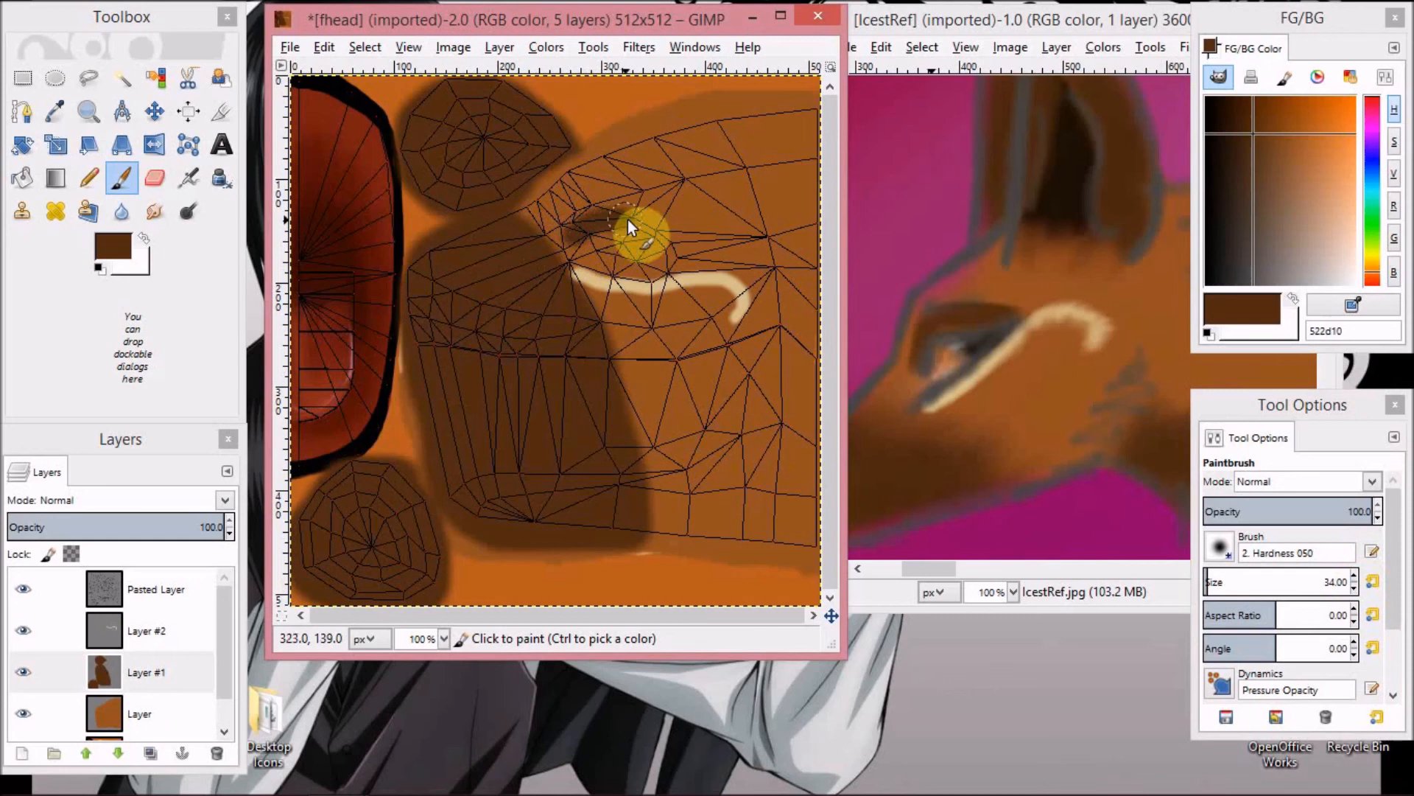
left_click(572, 233)
key("ctrl+z")
left_click_drag(631, 218, 678, 251)
left_click_drag(604, 220, 604, 222)
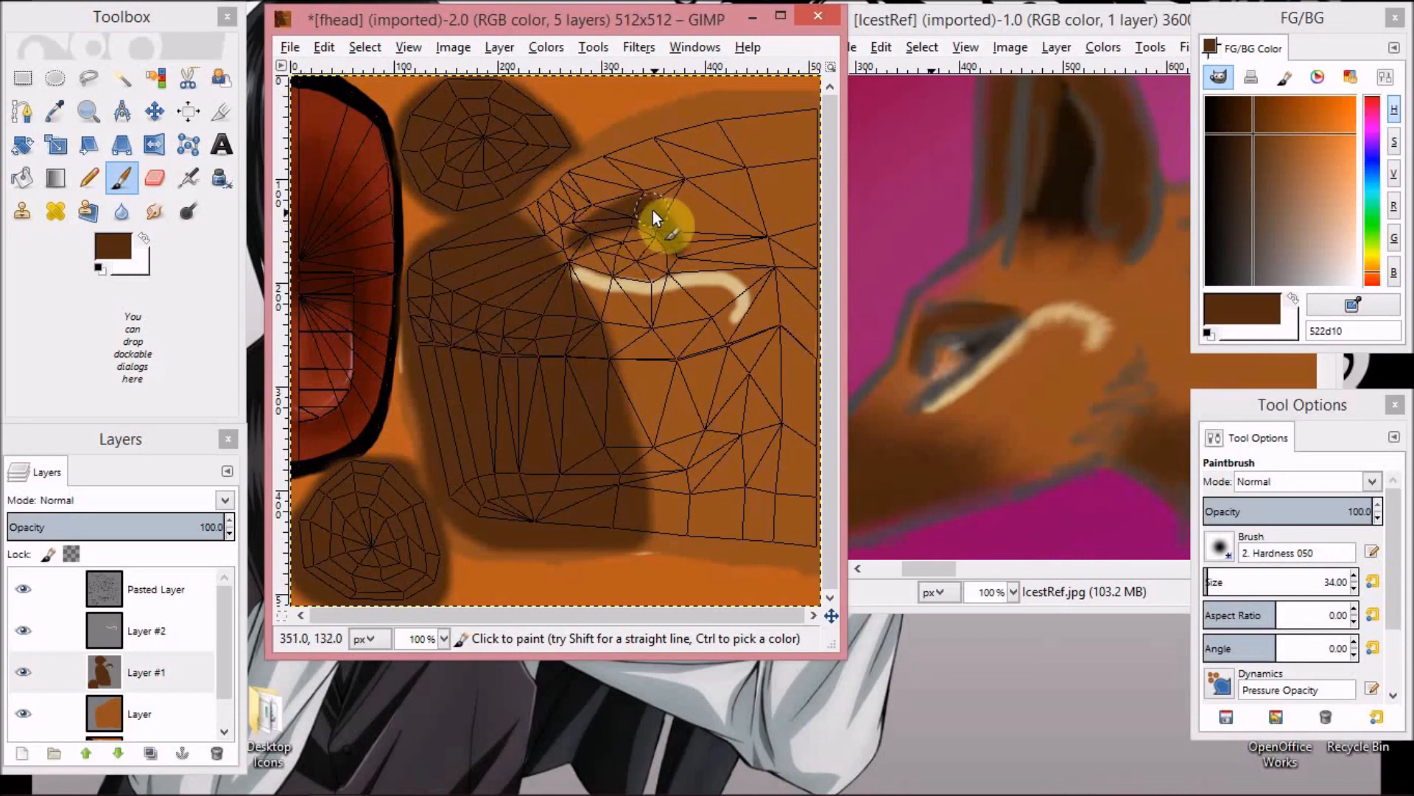
Erase the excess dark brown around the eye's inner corner, with the Eraser size set to 22.
left_click(154, 178)
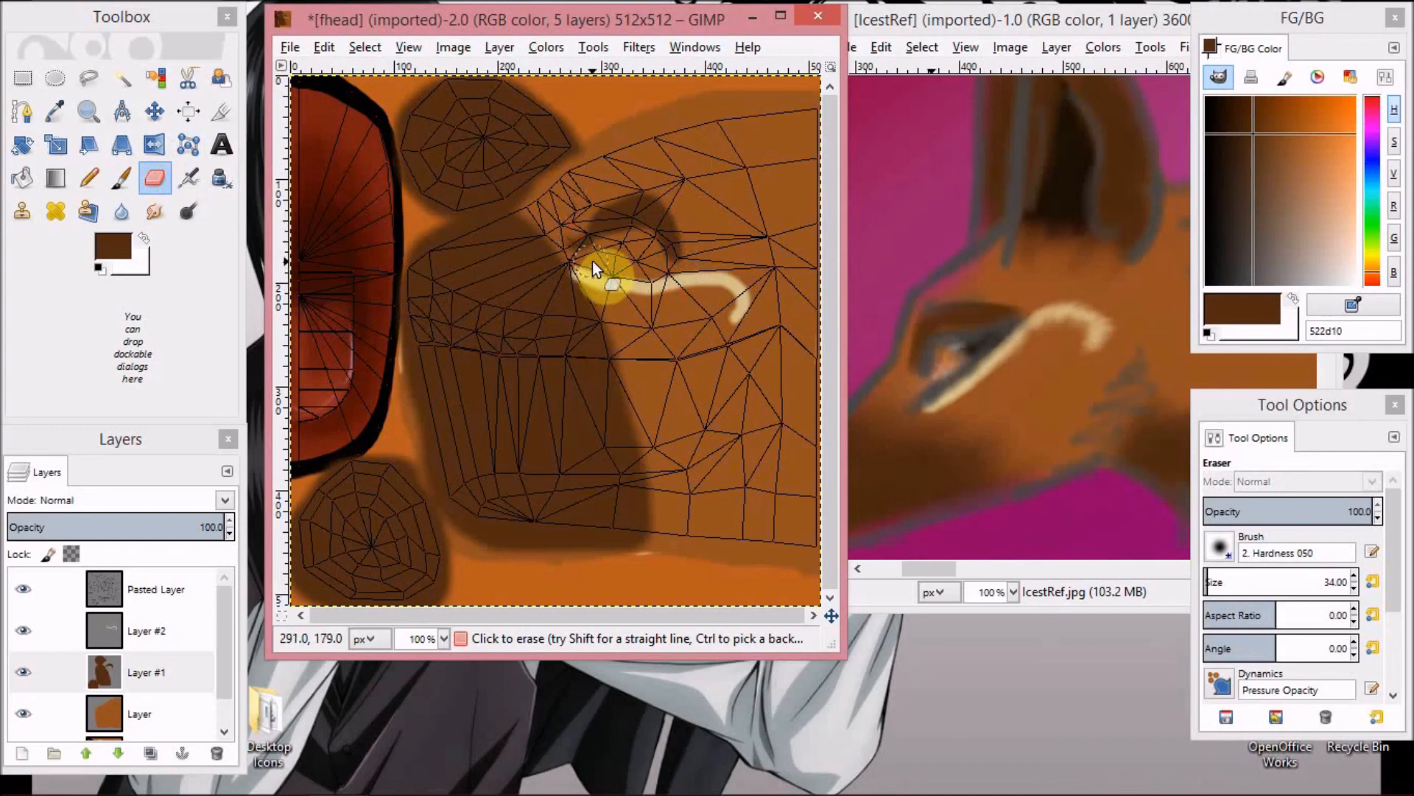
scroll(595, 255, "up", 4)
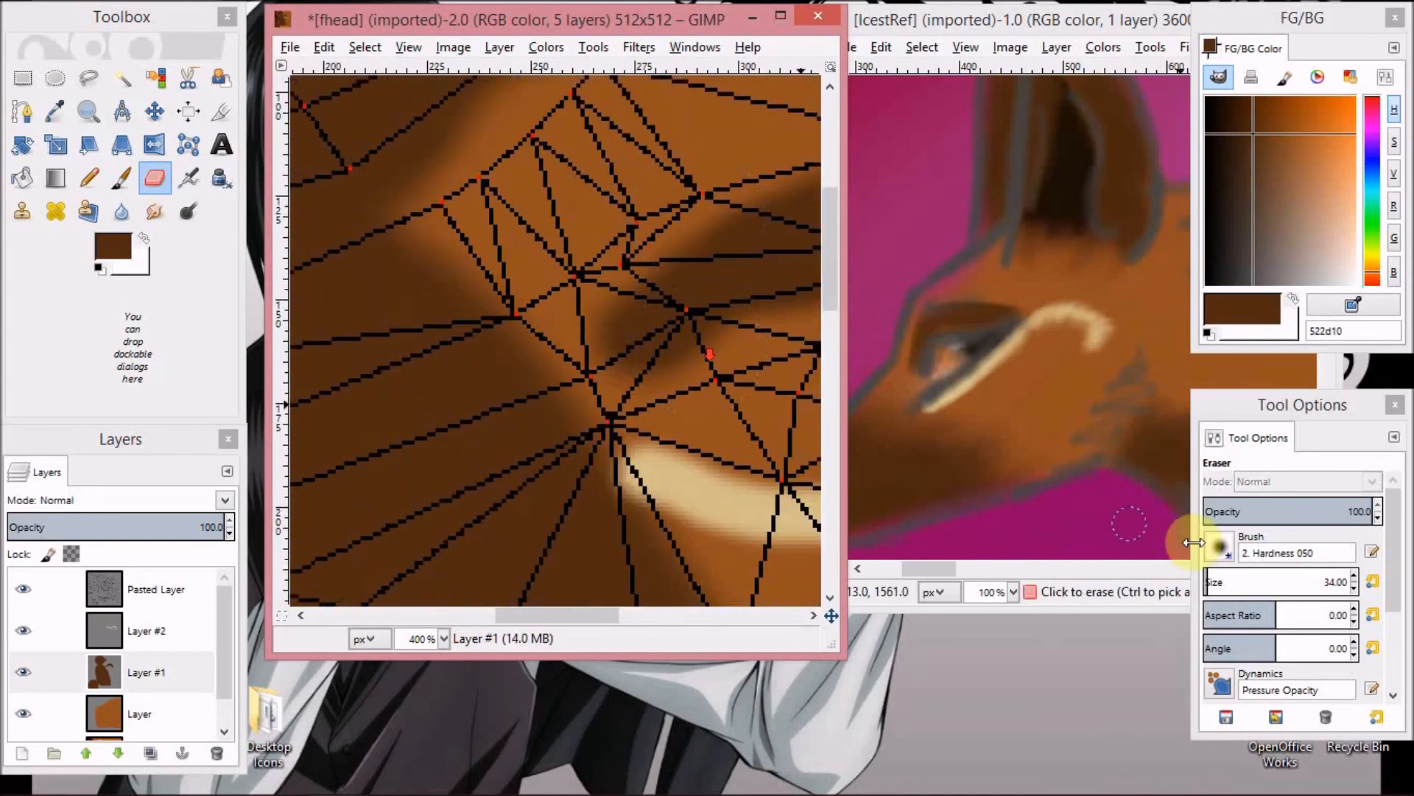
left_click(1354, 587)
left_click_drag(651, 252, 607, 307)
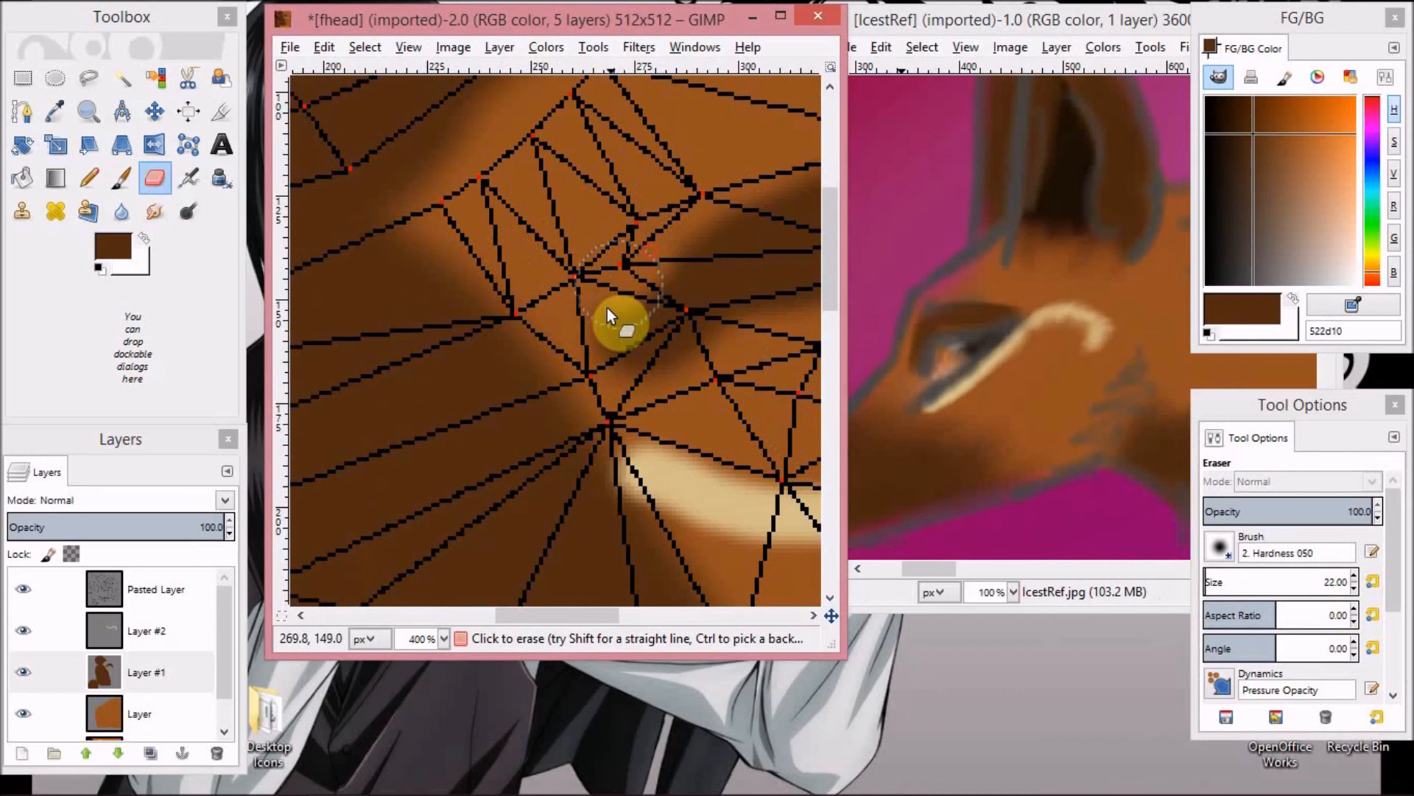
left_click_drag(527, 617, 581, 617)
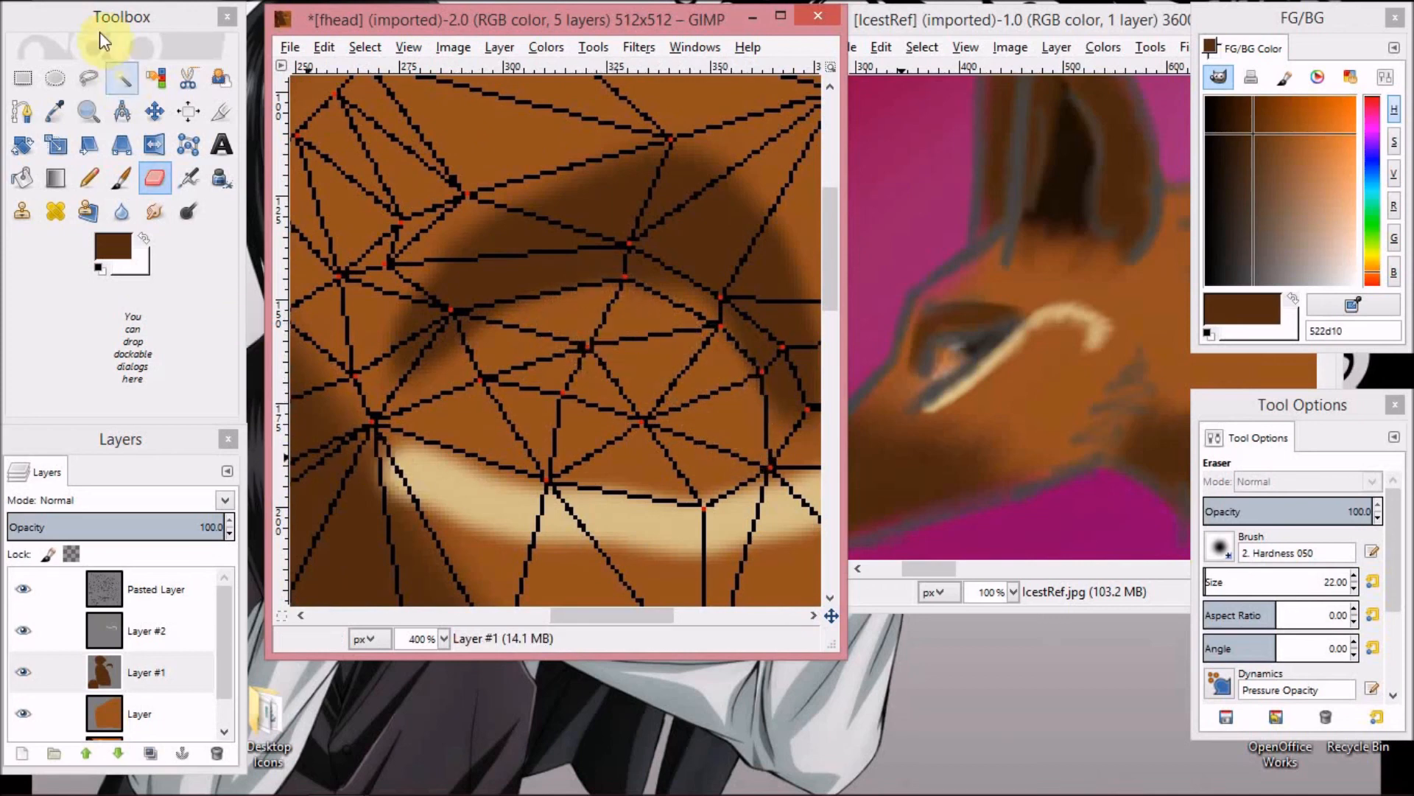
Outline the upper eyelid strip of the UV guide point by point with Free Select, and clear the selection.
left_click(89, 77)
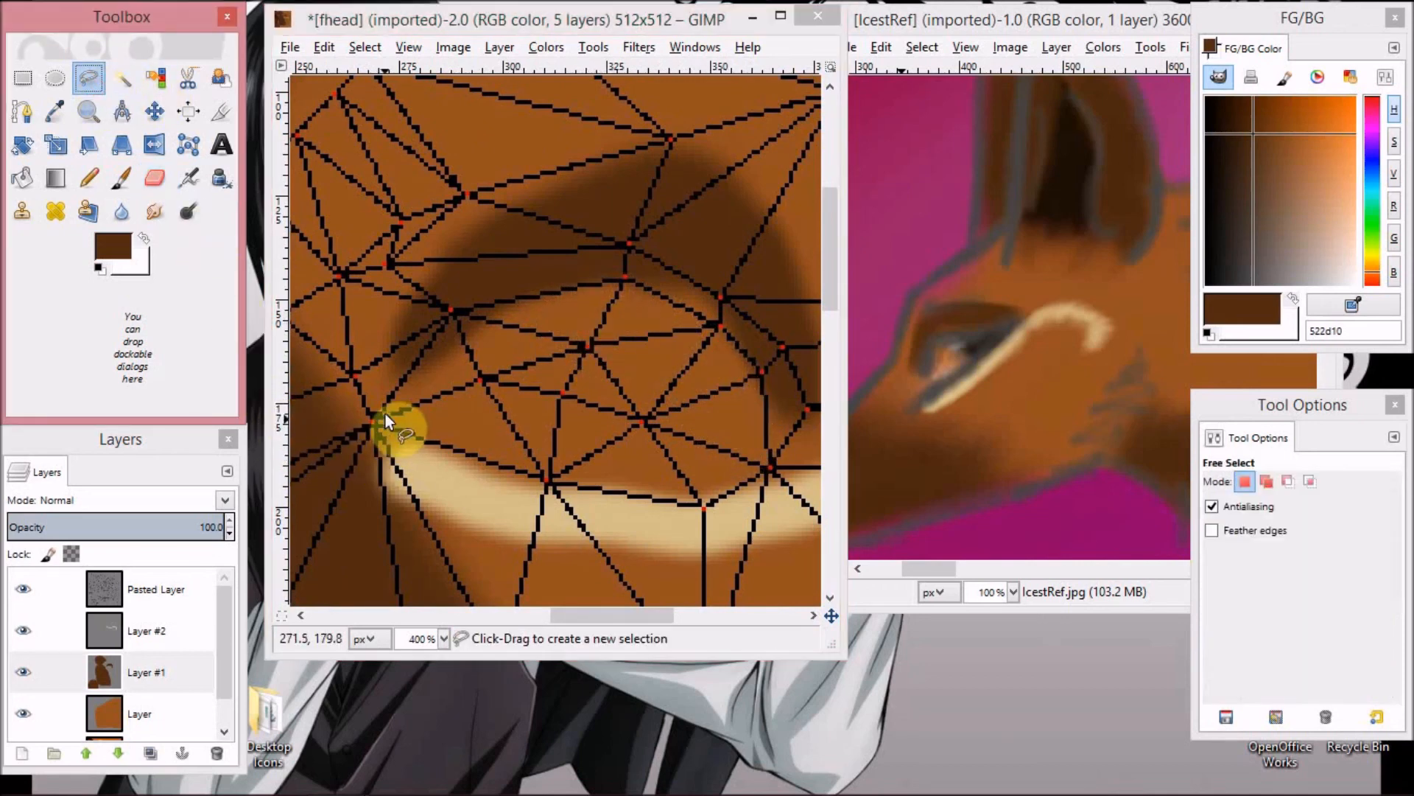
left_click(451, 313)
left_click(380, 269)
left_click(619, 246)
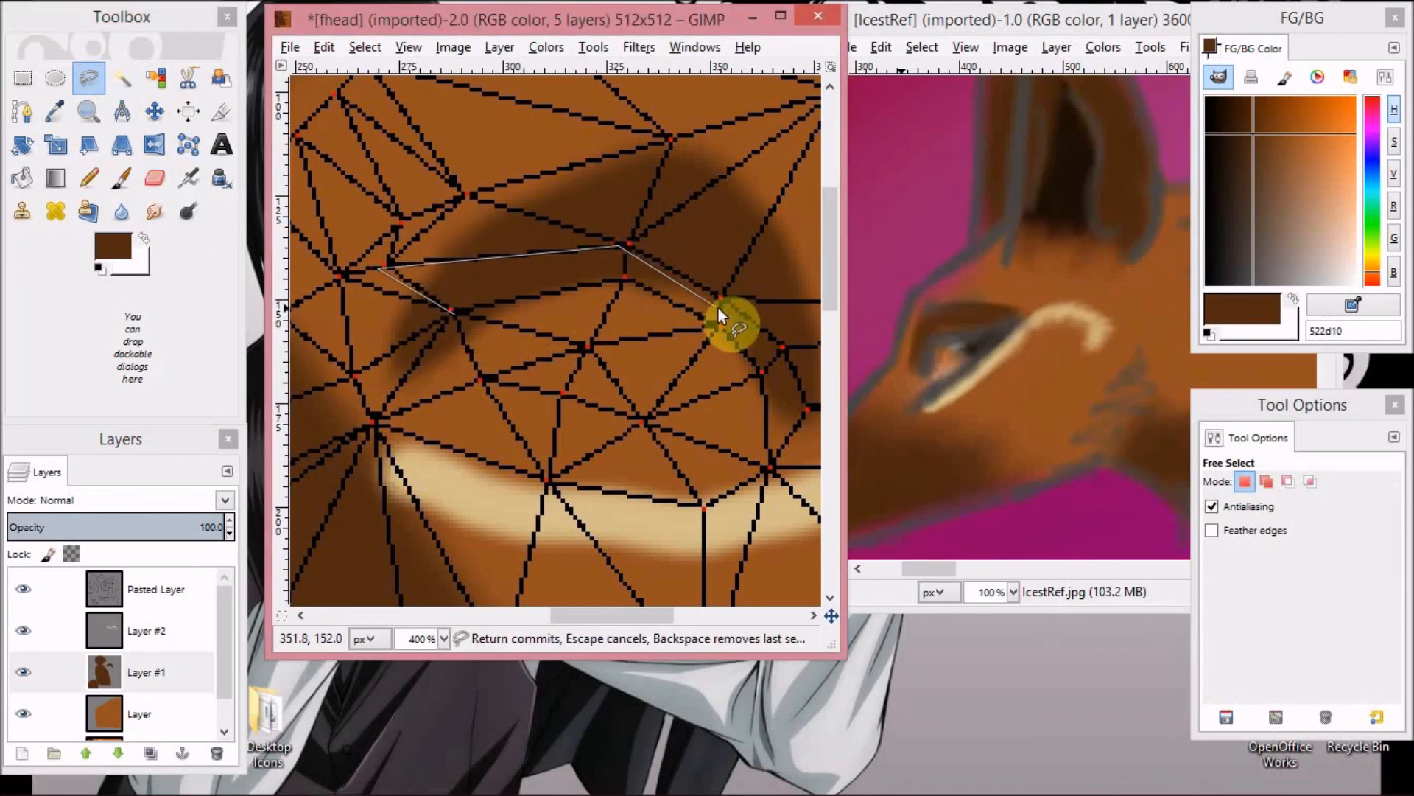
left_click(720, 297)
left_click(784, 343)
left_click(809, 409)
left_click(771, 456)
left_click(757, 372)
left_click(722, 325)
left_click(626, 274)
left_click(452, 310)
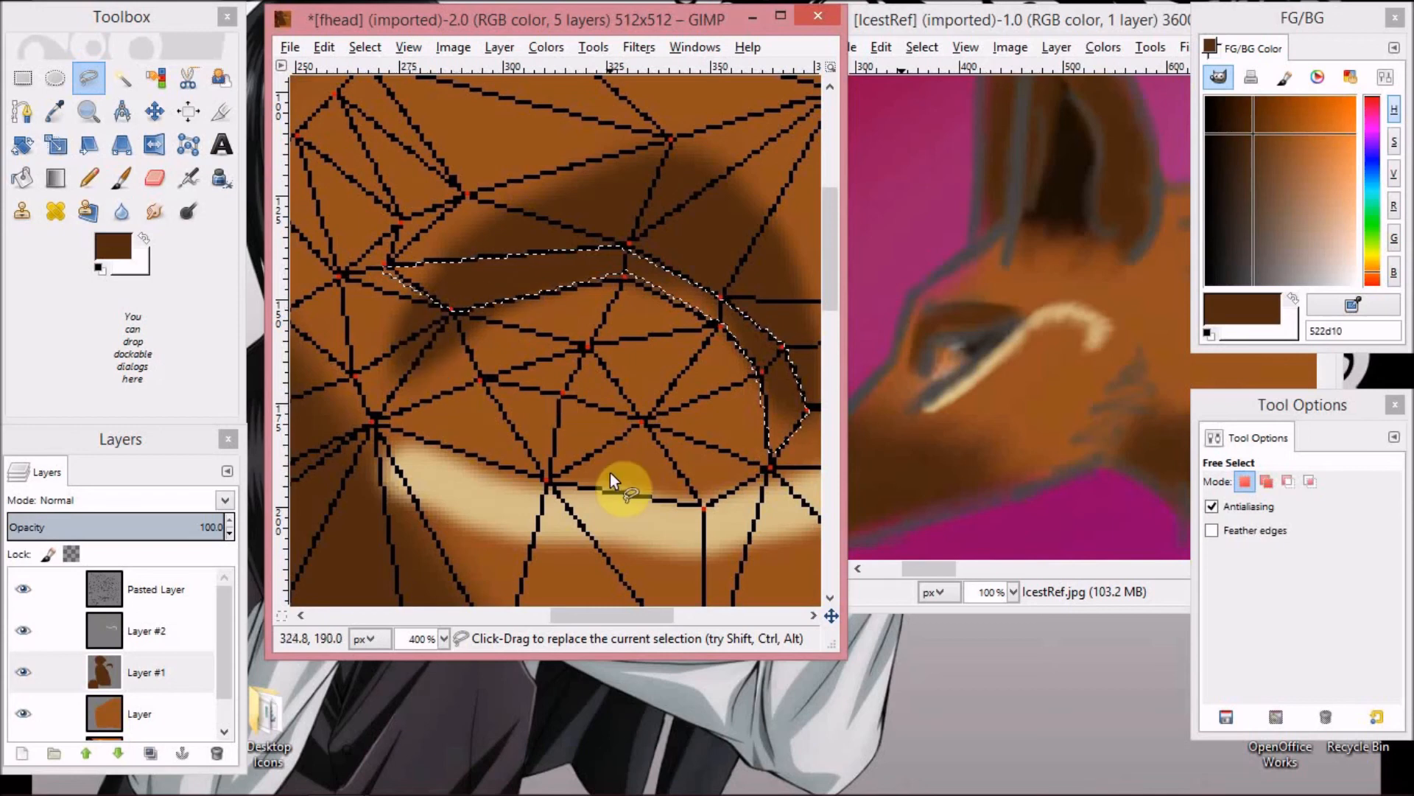
key("1")
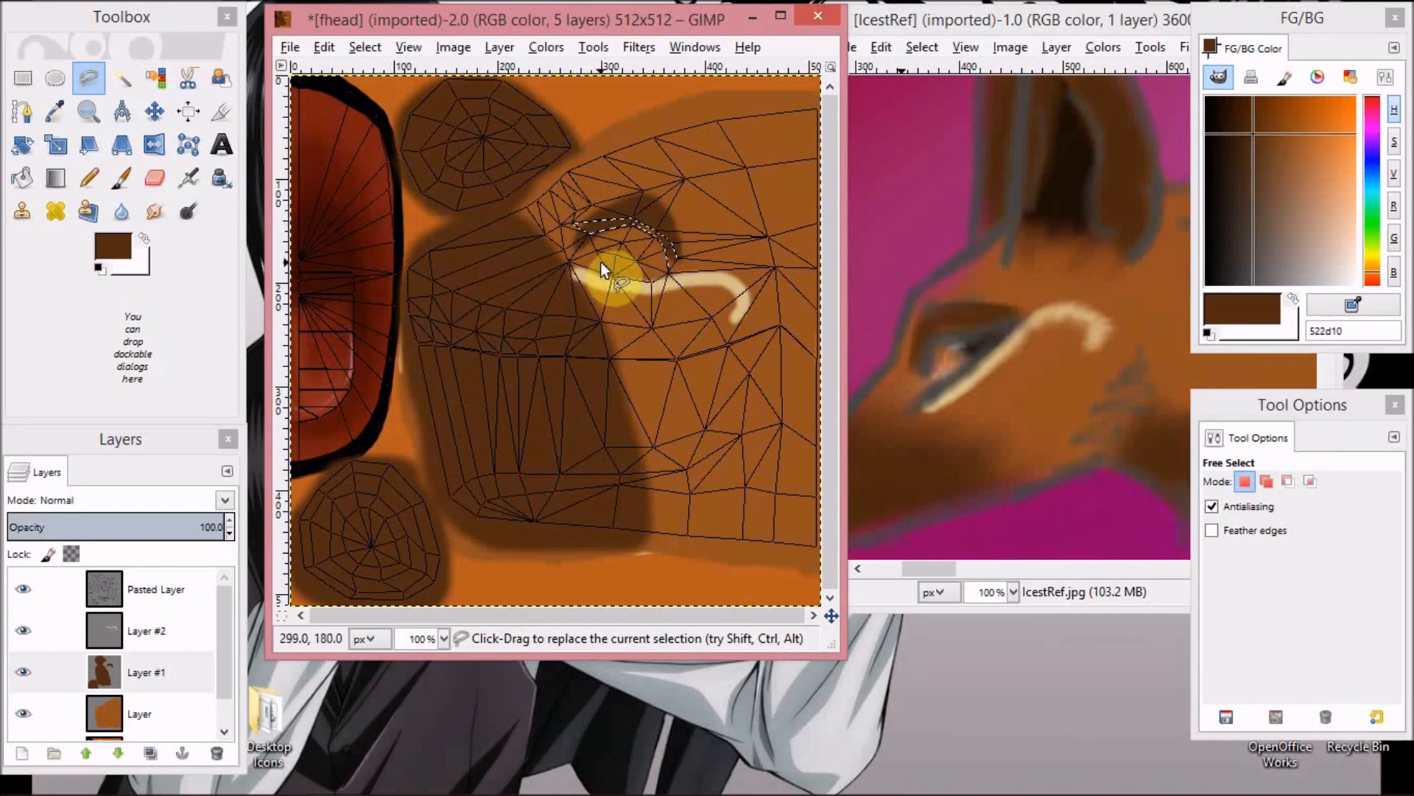
key("ctrl+shift+a")
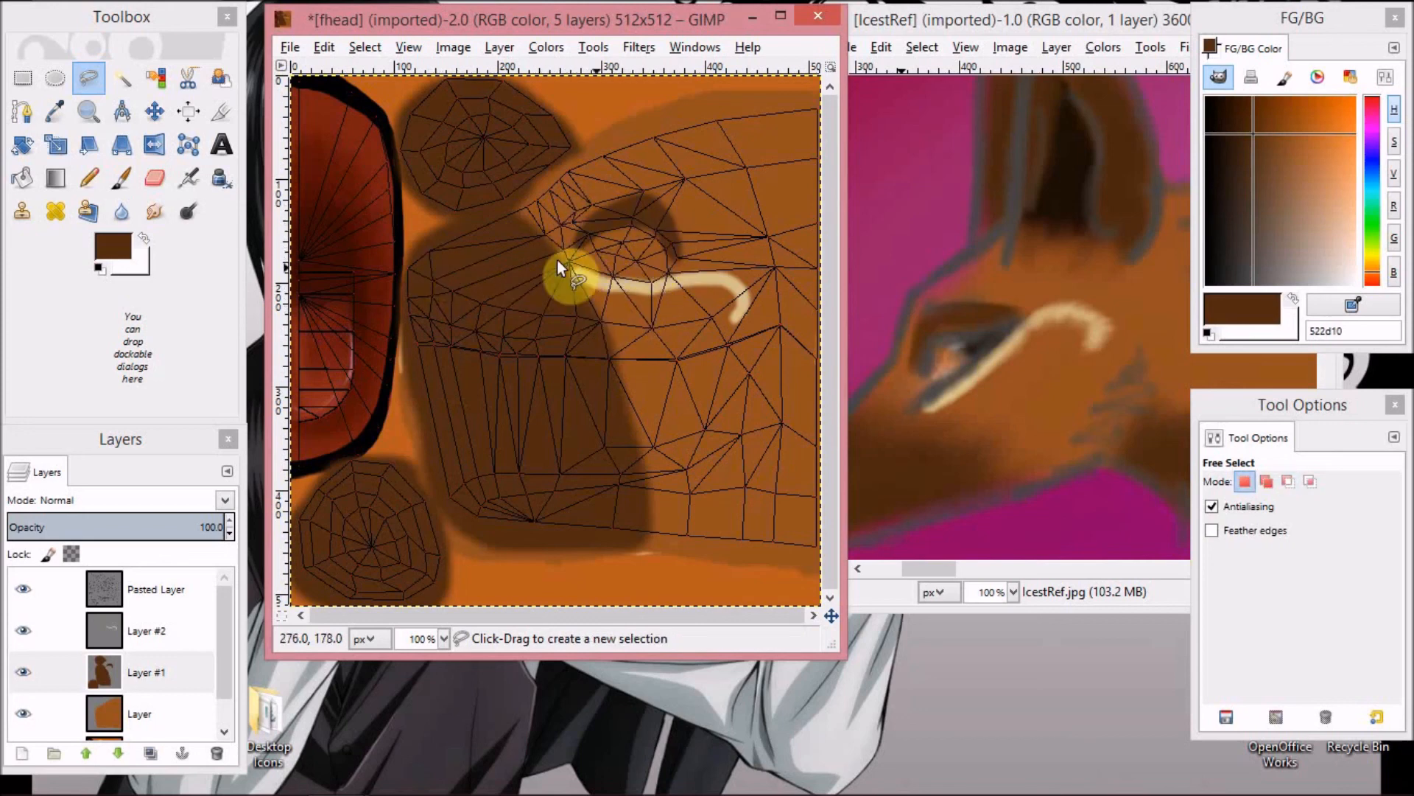
Touch up the dark brown eyelid shading with the Paintbrush at size 22.
left_click(122, 179)
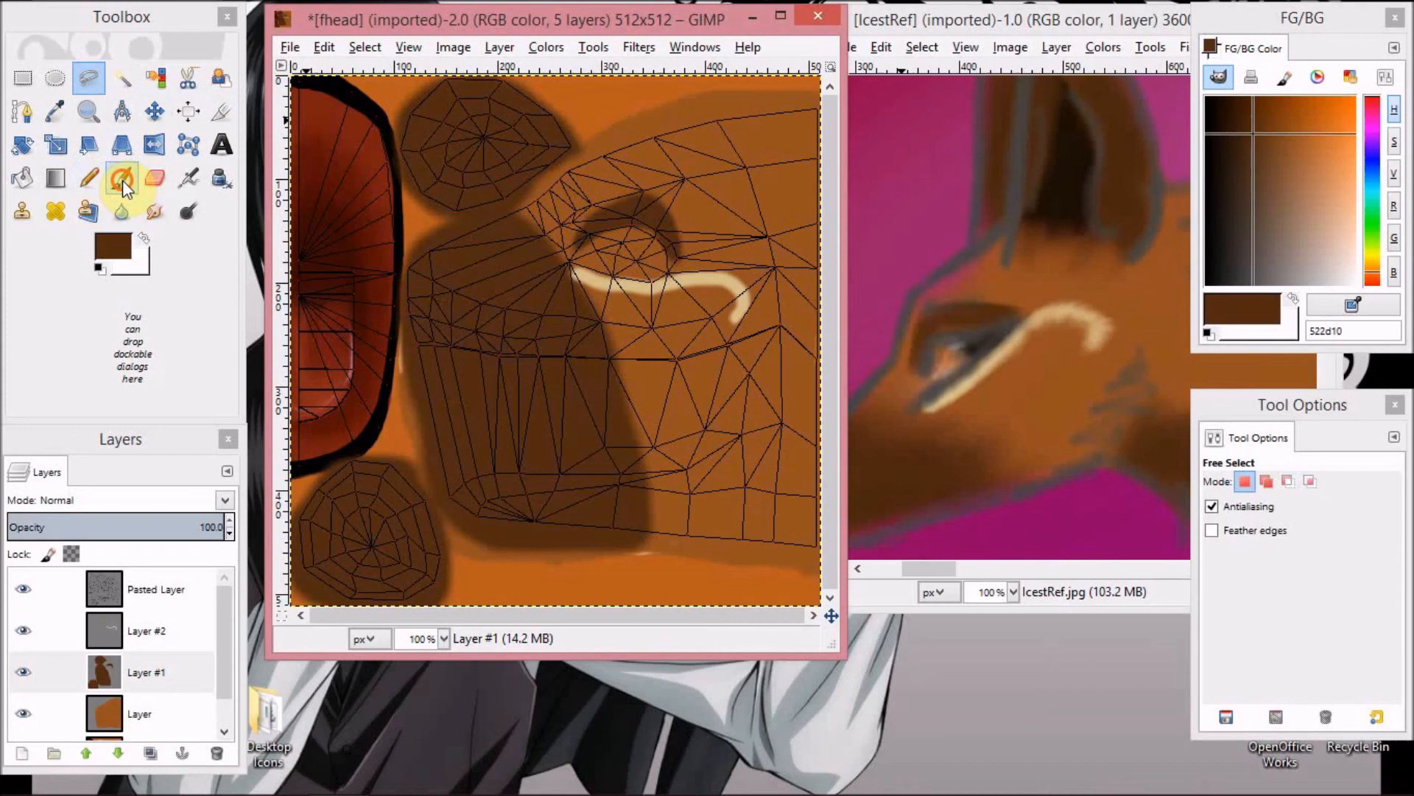
left_click(648, 218)
left_click_drag(653, 220, 667, 245)
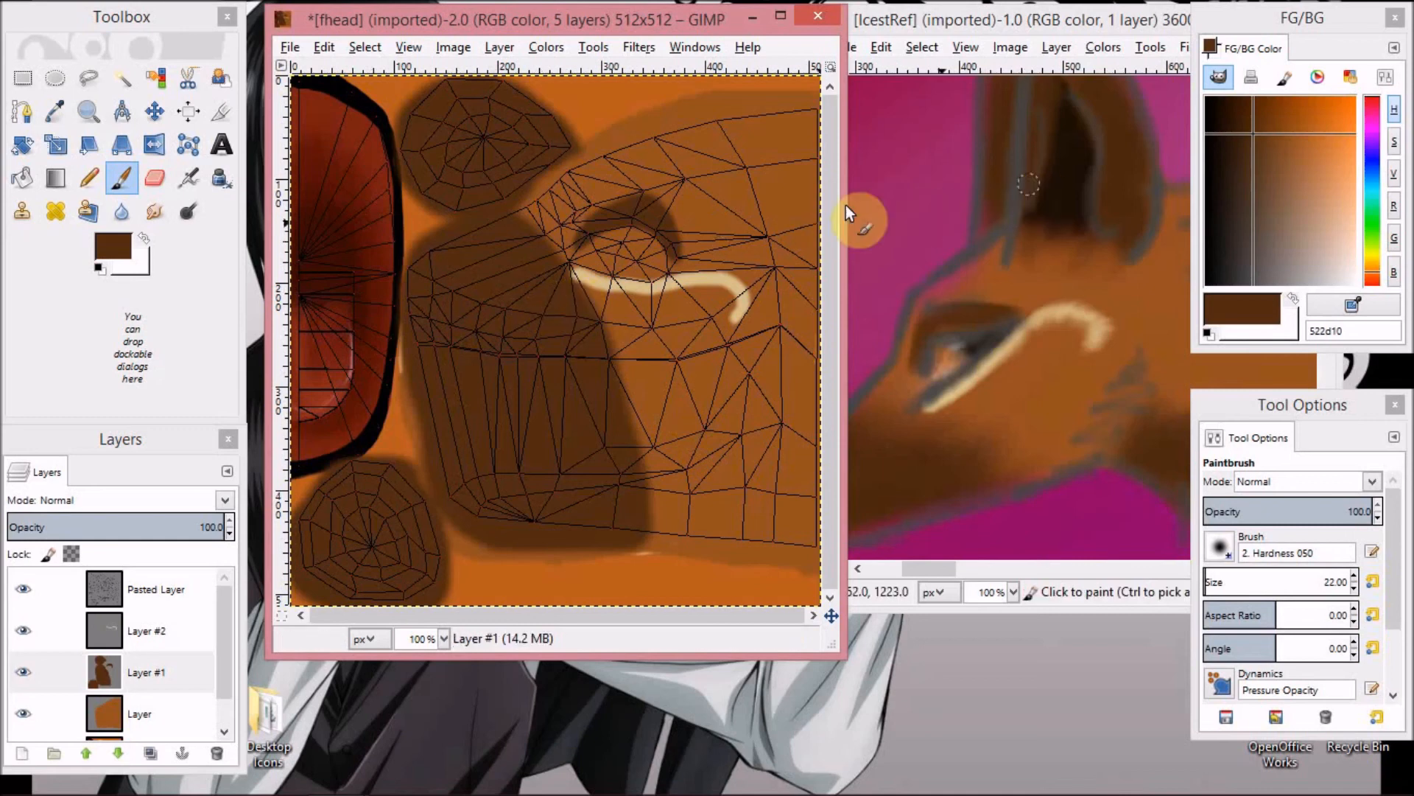
Sample the near-black brown 1d1007 from the reference's inner ear and paint it over the center of the upper ear shape on Layer #1.
left_click(55, 115)
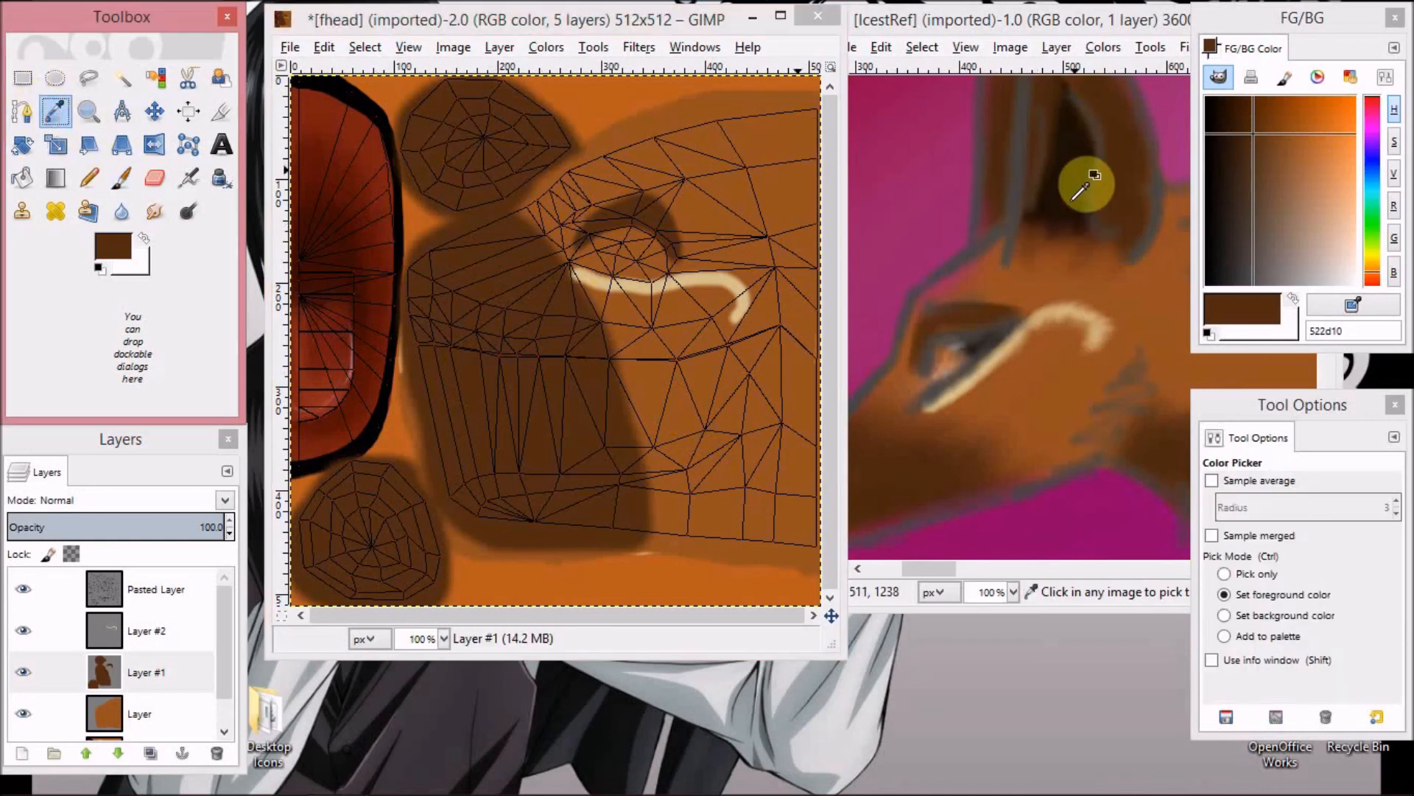
left_click(1060, 182)
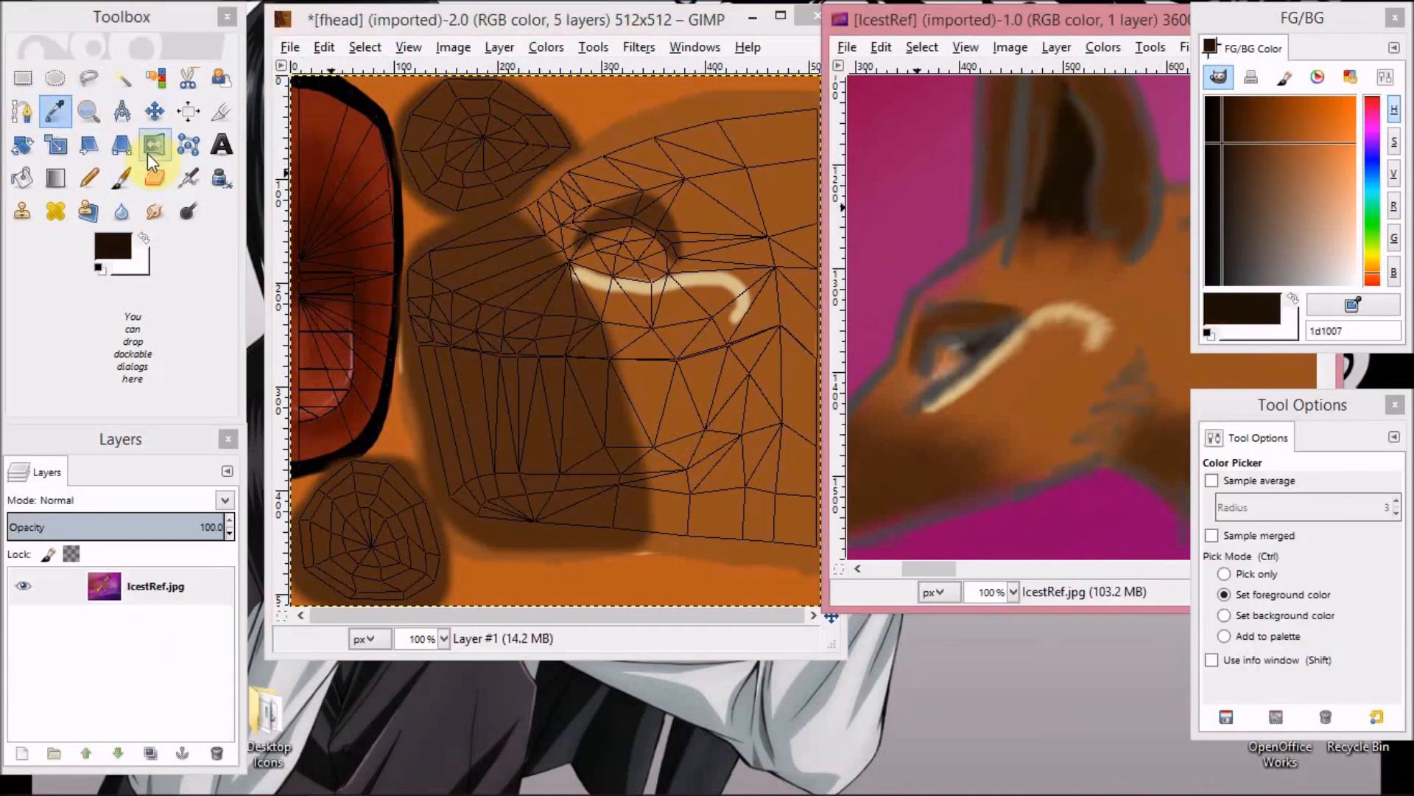
left_click(121, 178)
left_click(507, 170)
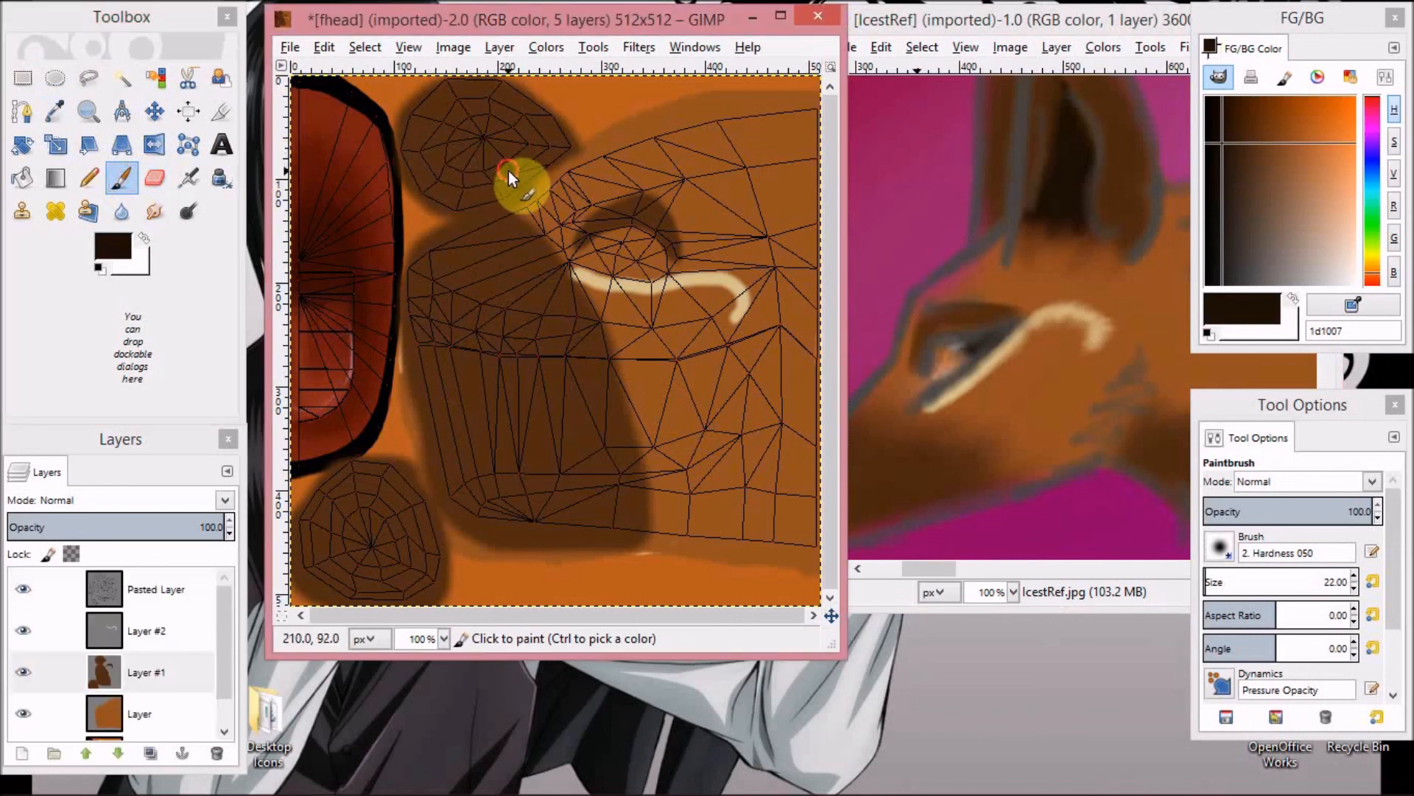
left_click_drag(453, 108, 483, 174)
mouse_move(450, 101)
left_mouse_down()
mouse_move(510, 112)
mouse_move(540, 139)
mouse_move(537, 158)
mouse_move(474, 176)
mouse_move(440, 155)
mouse_move(473, 109)
mouse_move(524, 137)
mouse_move(534, 160)
mouse_move(473, 168)
mouse_move(439, 142)
mouse_move(478, 123)
mouse_move(528, 144)
mouse_move(471, 120)
mouse_move(497, 113)
mouse_move(529, 152)
mouse_move(447, 143)
mouse_move(503, 137)
mouse_move(462, 148)
left_mouse_up()
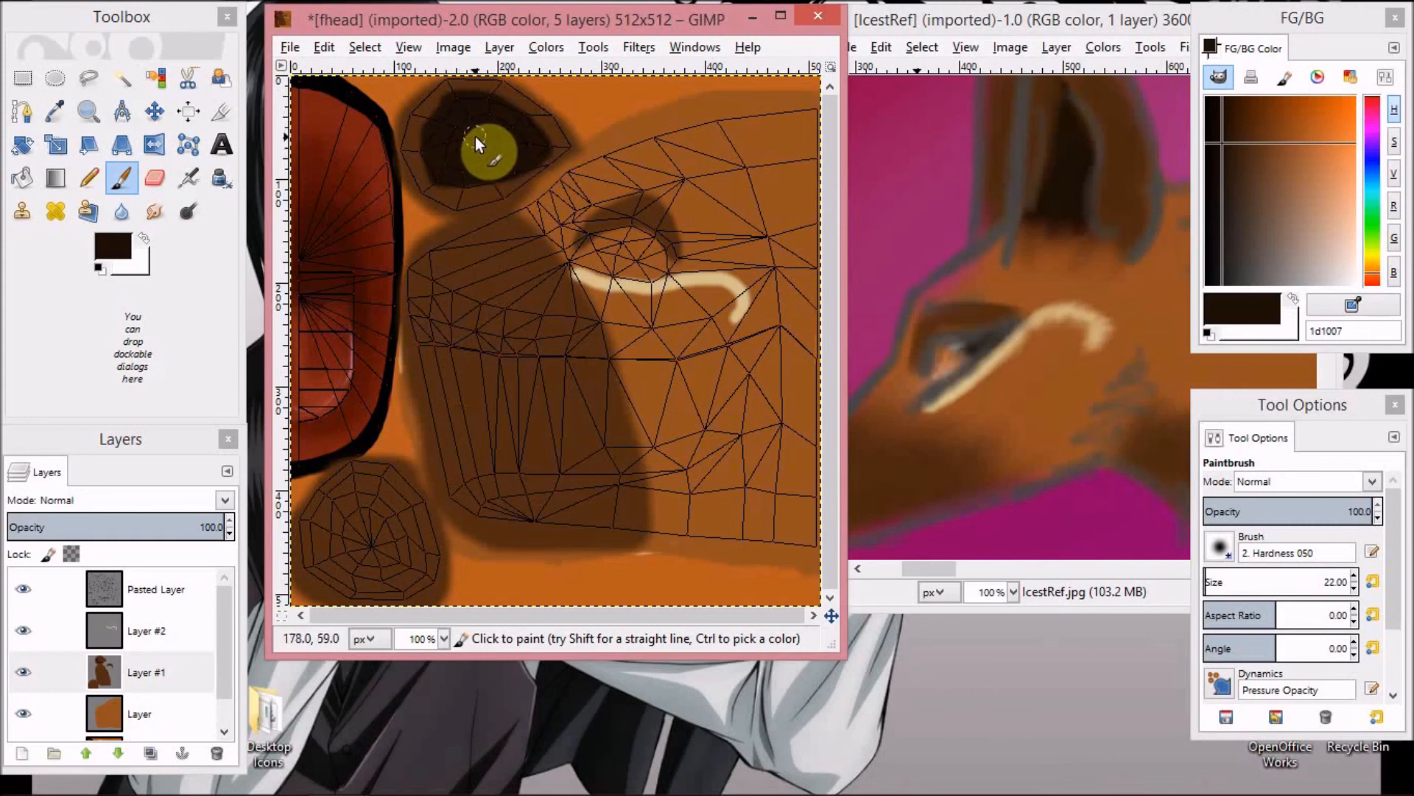
Select the near-black inner-ear patch on Layer #1 with Fuzzy Select.
left_click(122, 77)
left_click(465, 145)
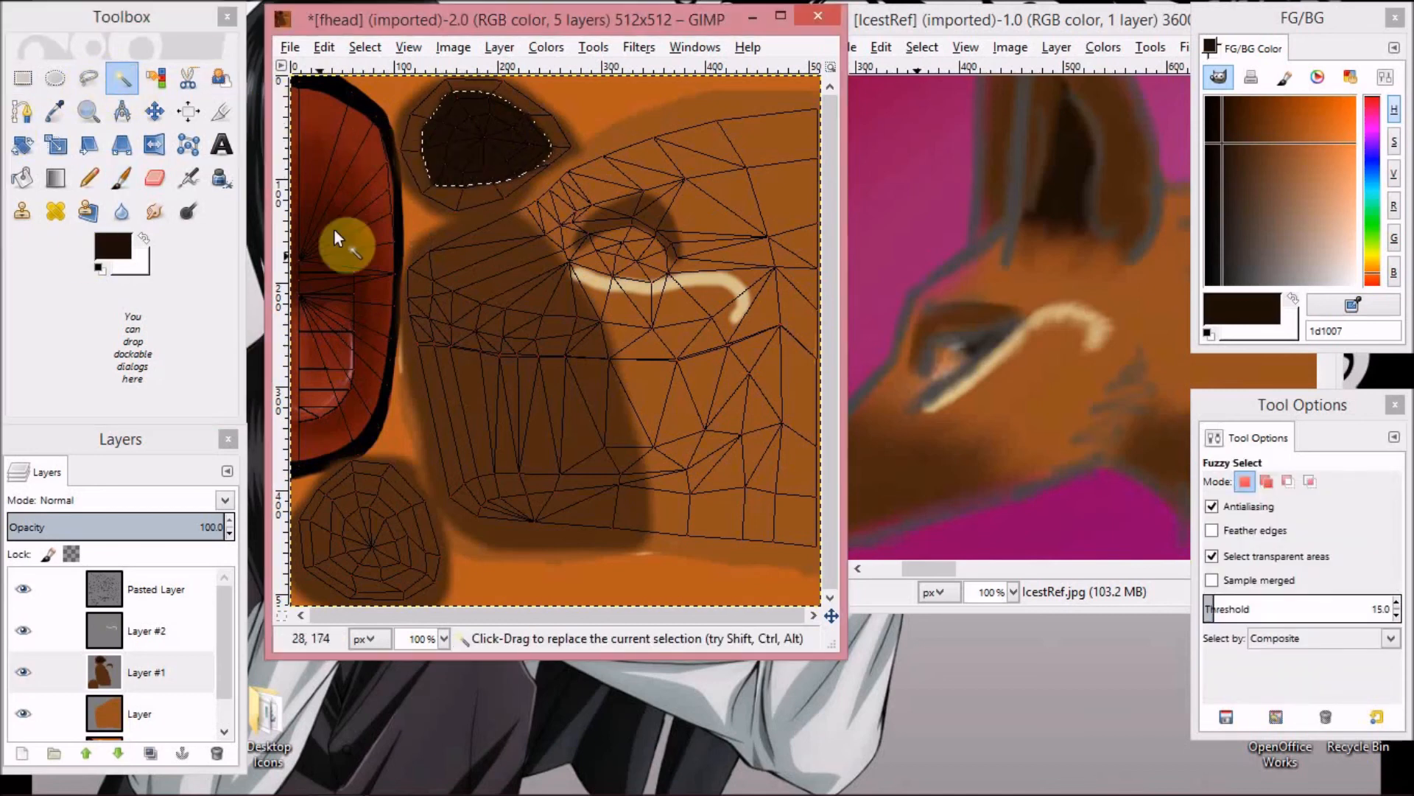
right_click(144, 671)
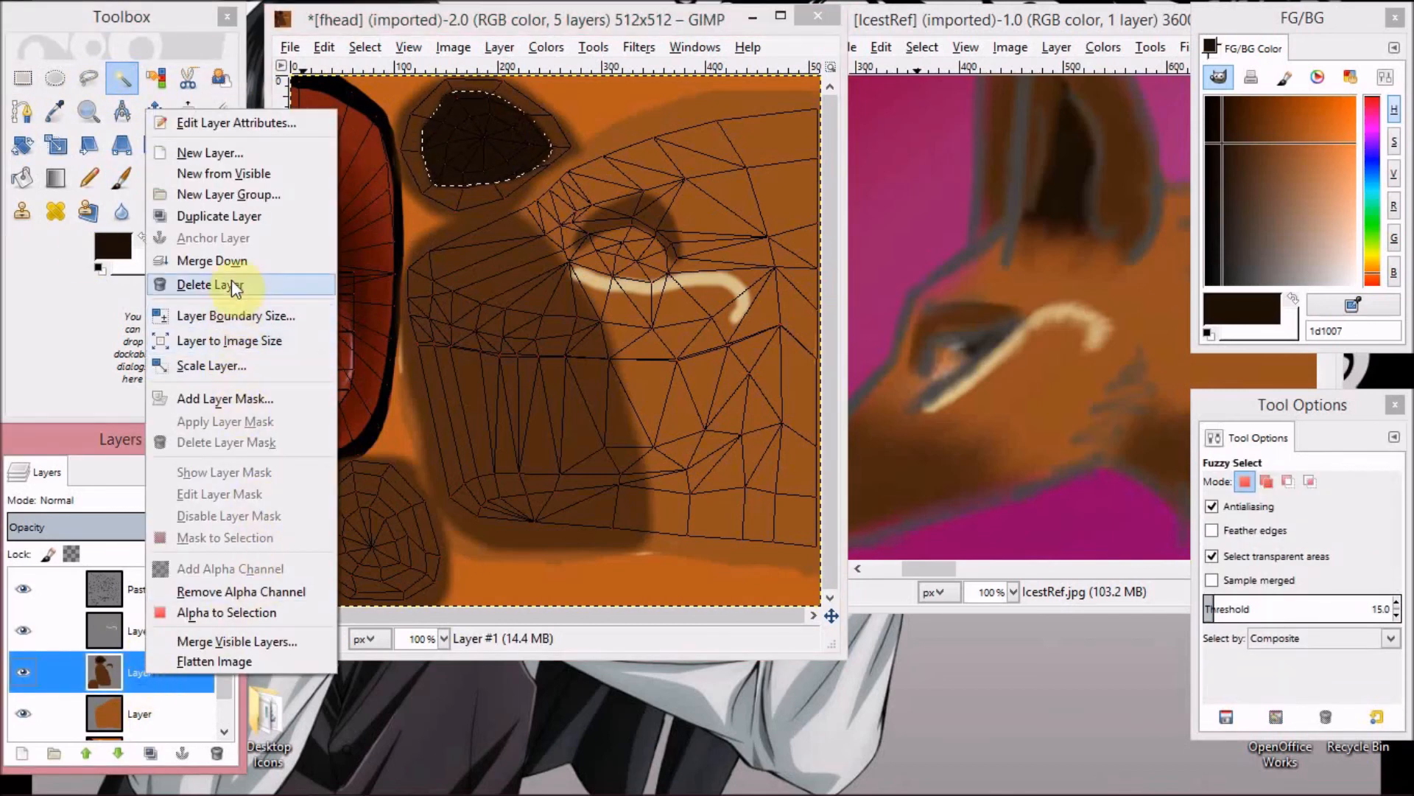
left_click(462, 113)
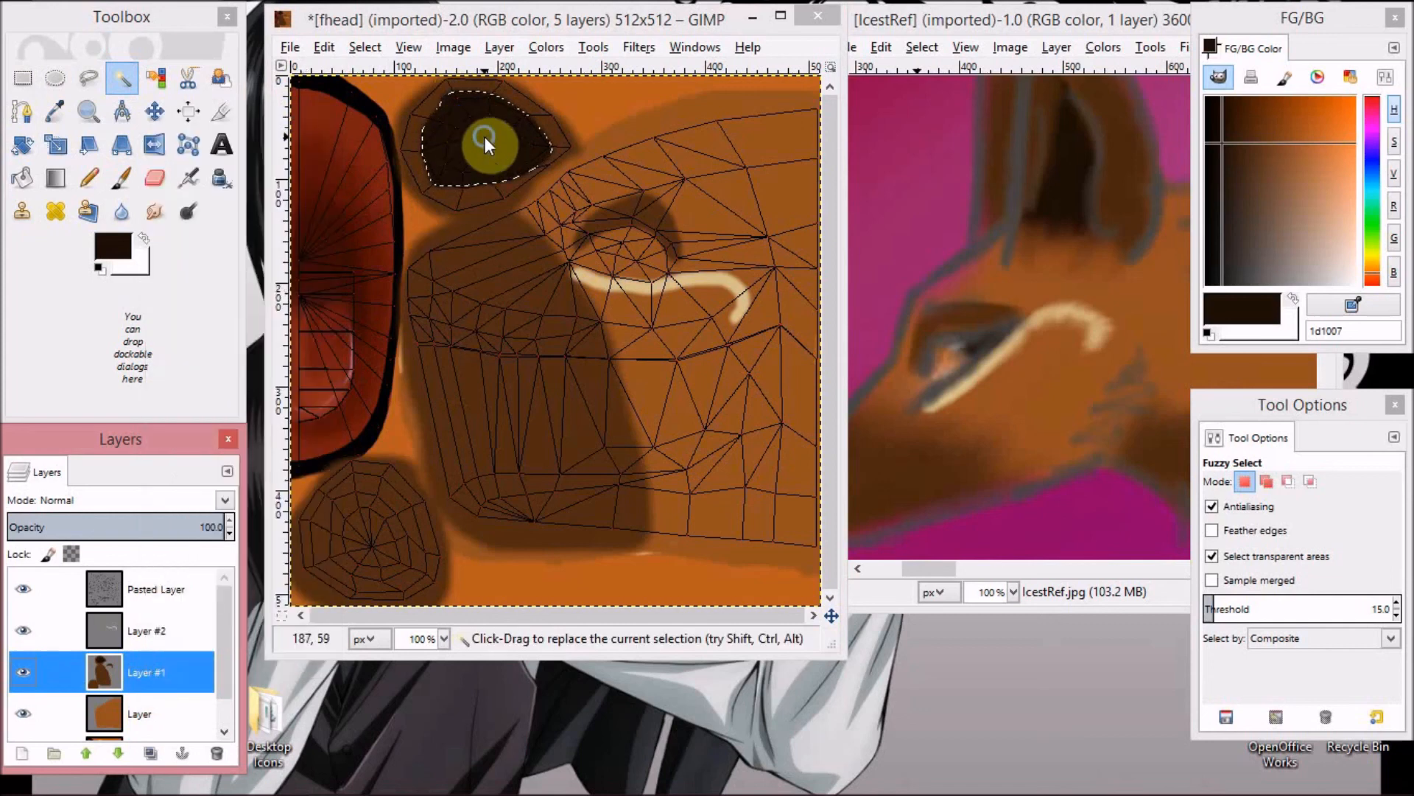
Float the selected inner-ear patch and convert the floating selection into its own layer.
right_click(485, 136)
mouse_move(609, 200)
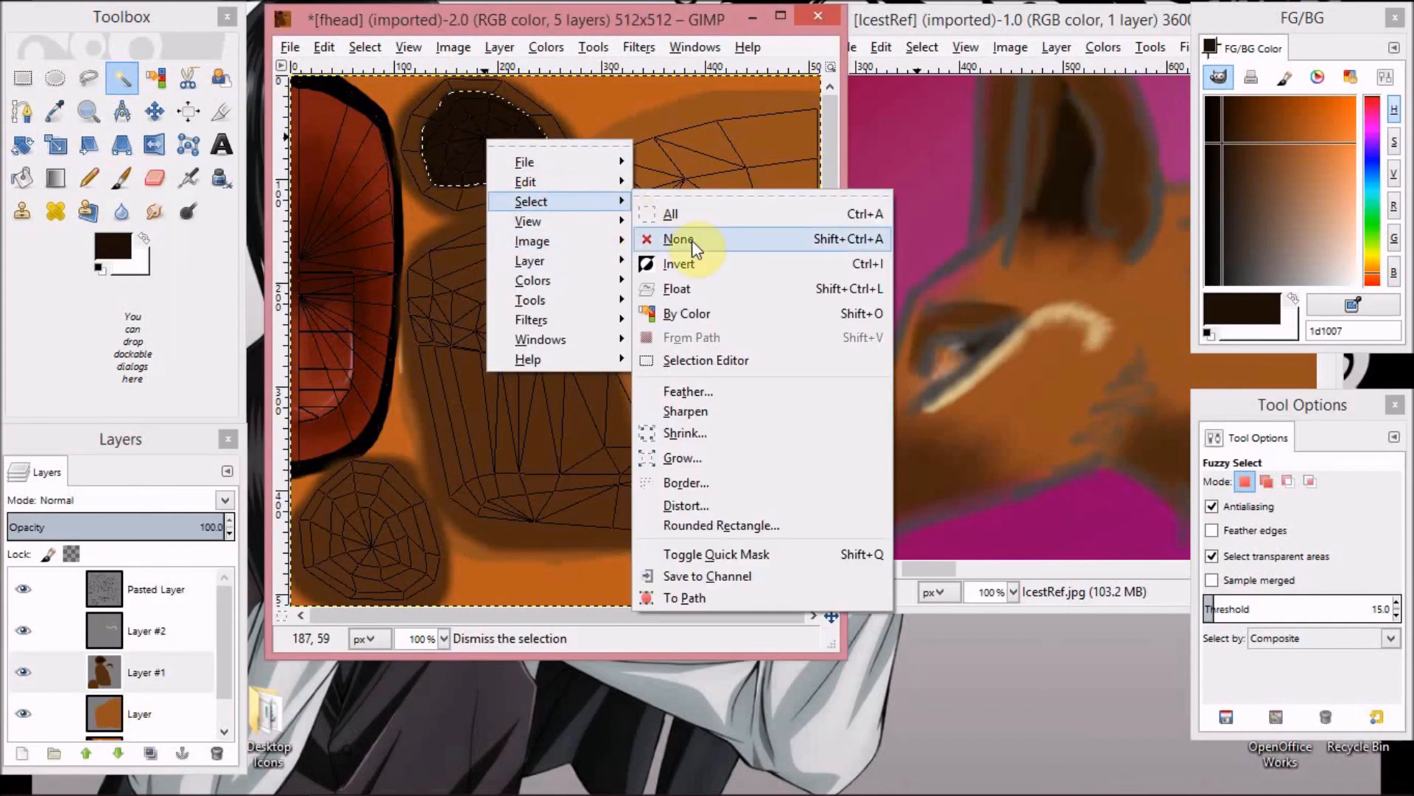
left_click(708, 288)
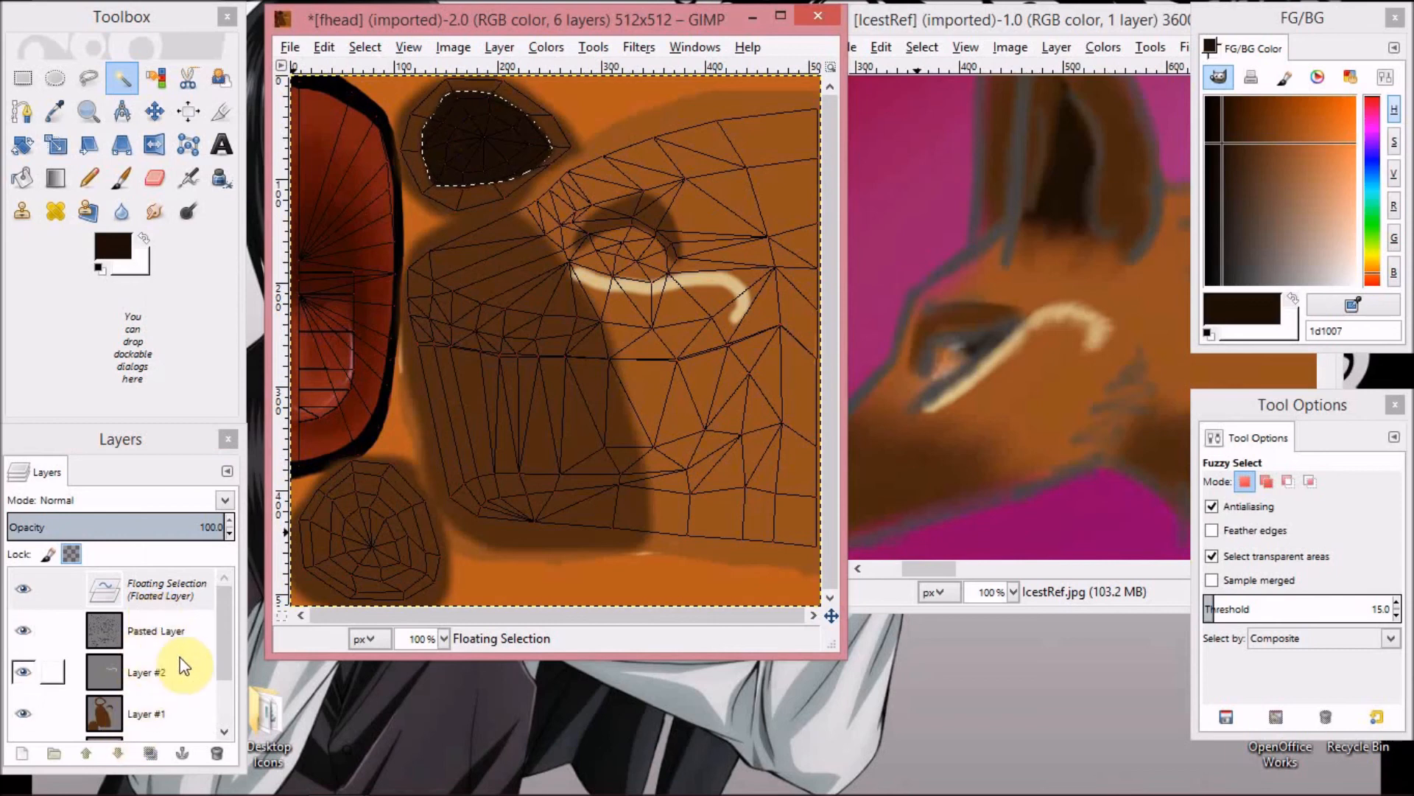
left_click(32, 753)
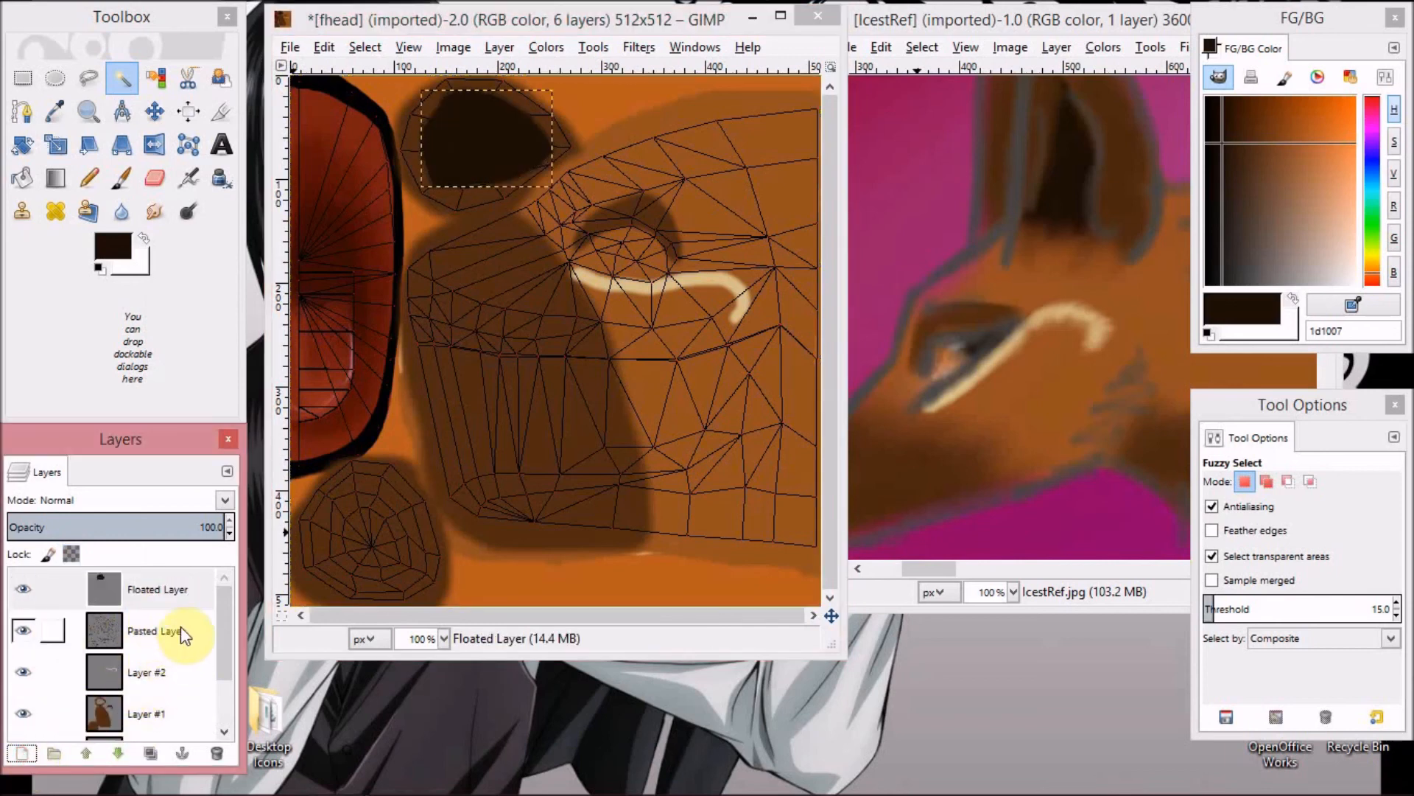
Add a 512 x 512 px transparent layer above the floated inner-ear layer.
right_click(168, 587)
left_click(16, 758)
left_click(18, 755)
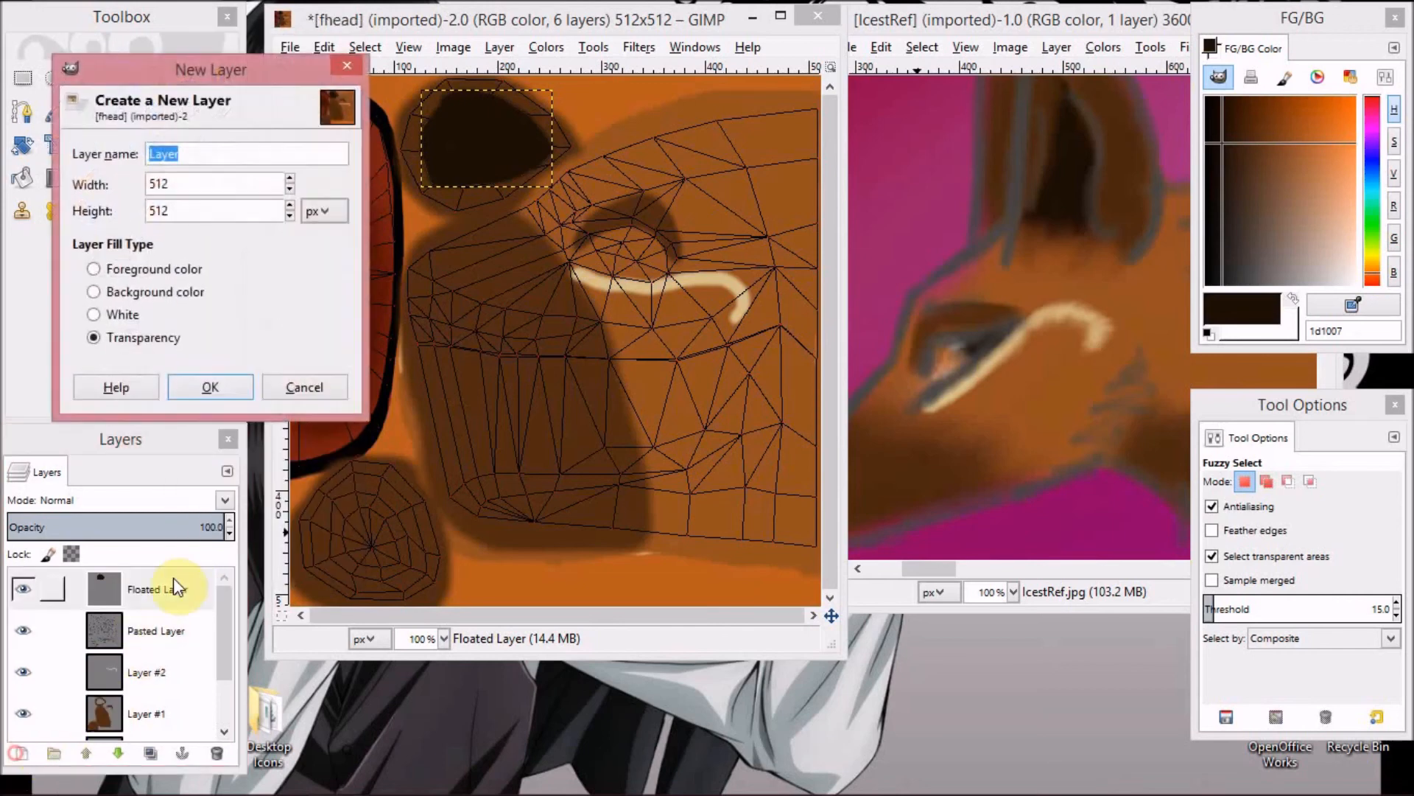
left_click(198, 390)
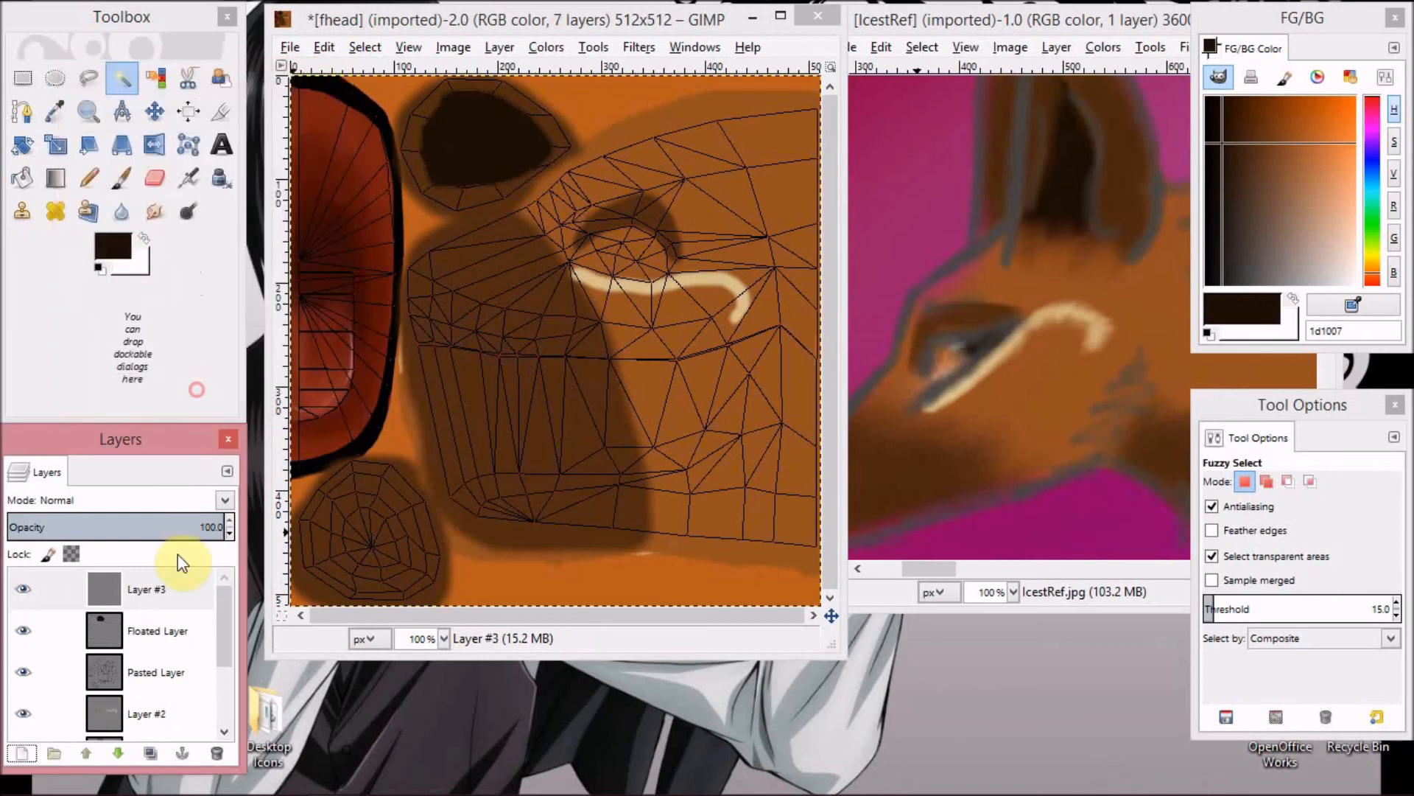
Reorder Layer #3 and the floated inner-ear layer beneath the Pasted Layer UV guide, and merge the floated layer down into Layer #3.
left_click_drag(180, 588, 177, 689)
left_click_drag(158, 582, 166, 626)
right_click(167, 626)
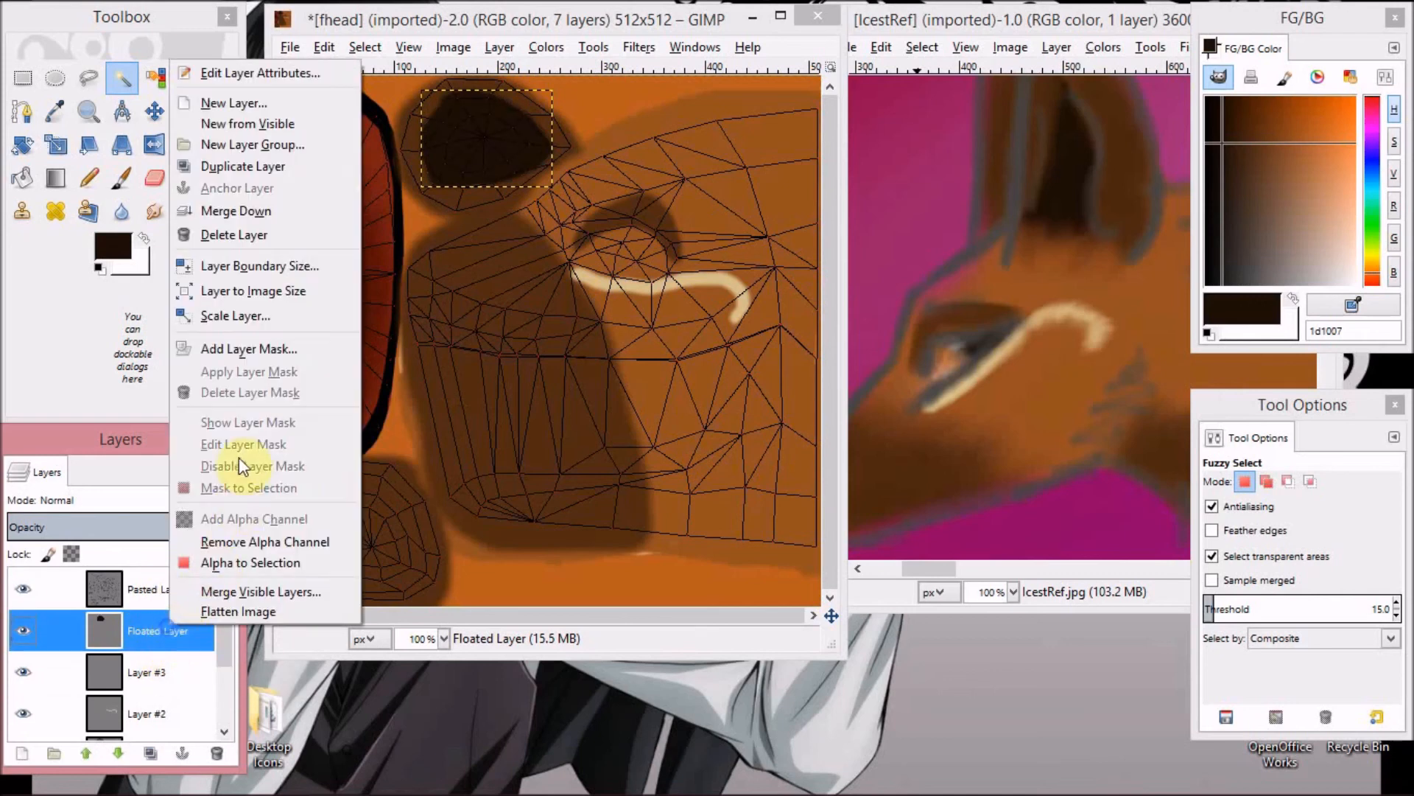
left_click(262, 217)
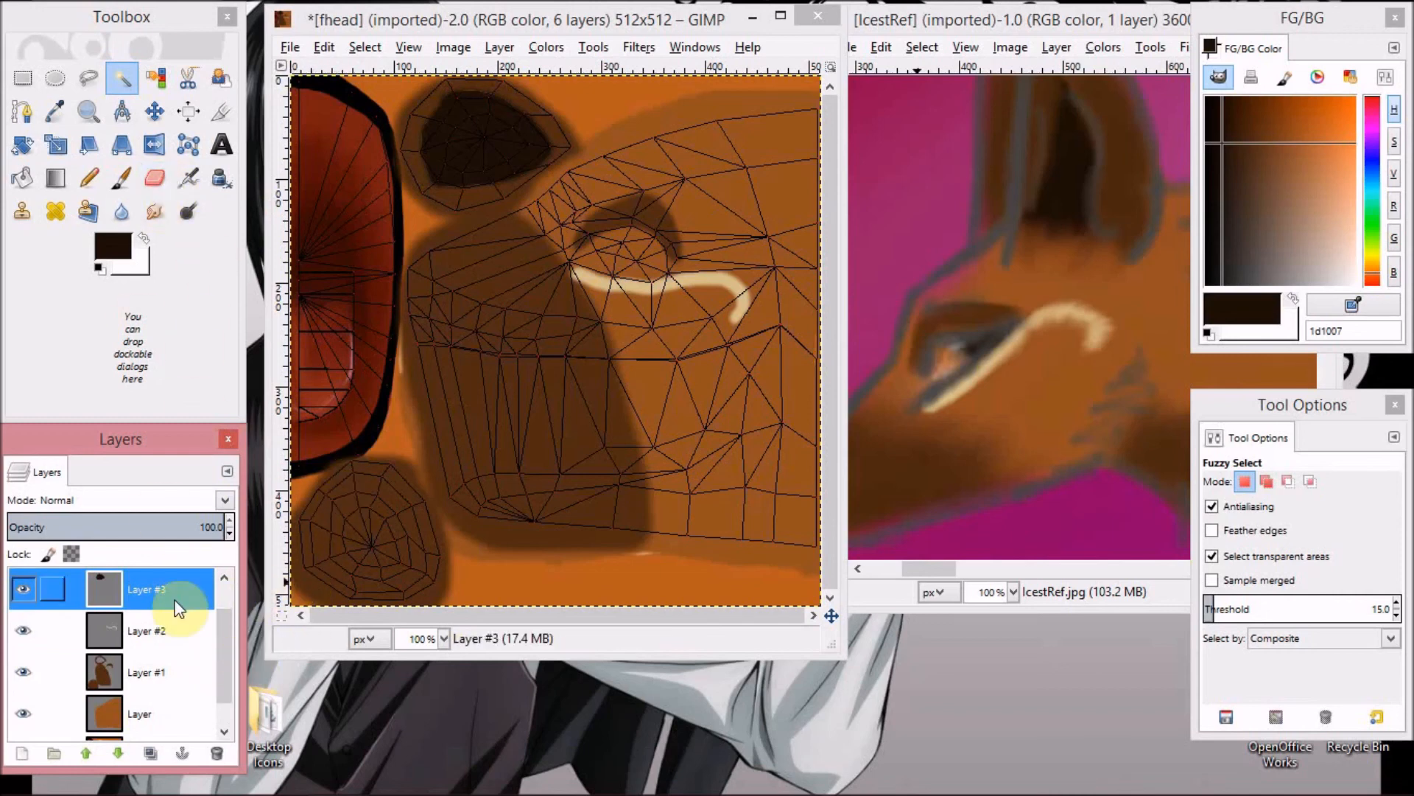
Sample the dark brown 532e11 from Layer #1 and touch up the lower edge of the upper ear shape with the Paintbrush.
left_click(153, 673)
left_click(56, 112)
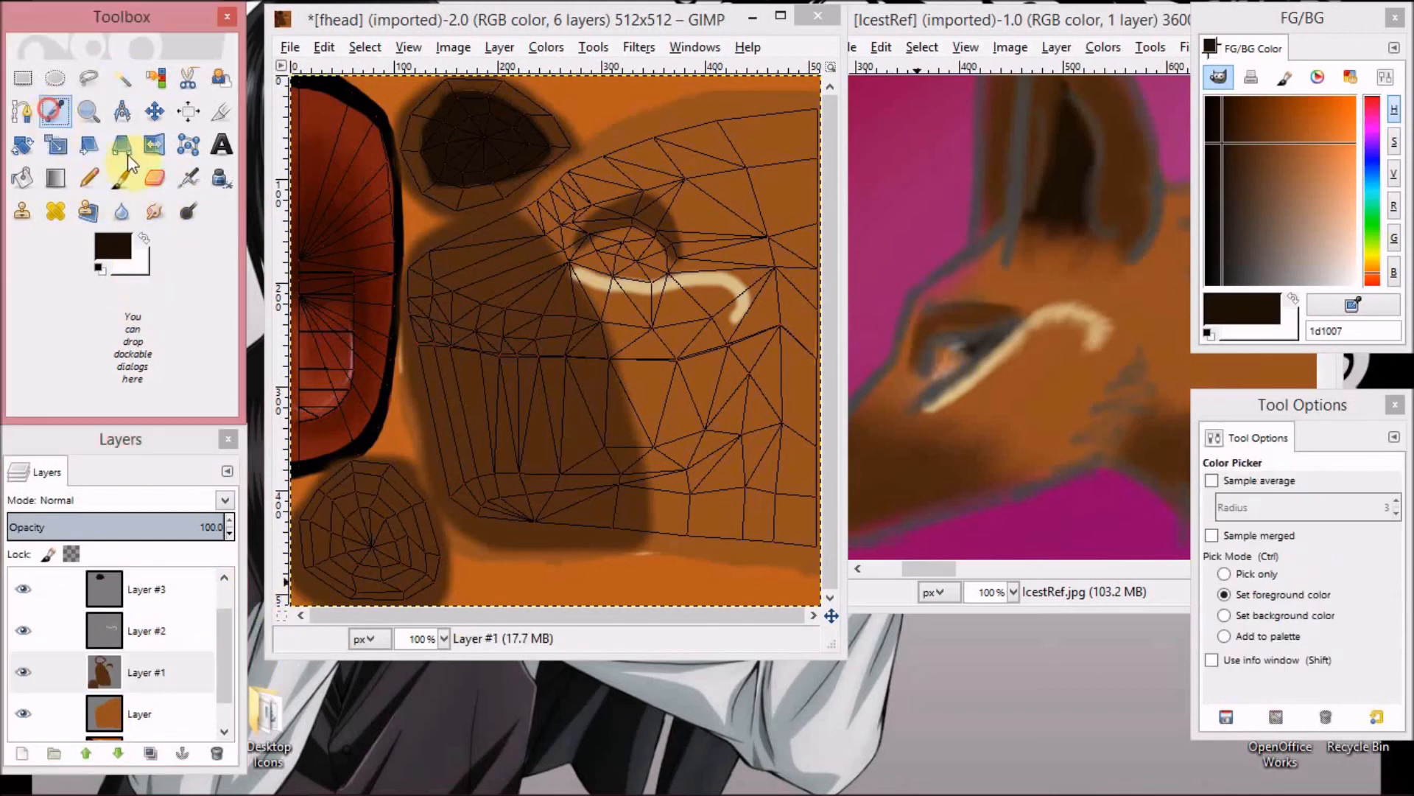
left_click(543, 344)
left_click(122, 178)
mouse_move(466, 181)
left_mouse_down()
mouse_move(423, 149)
mouse_move(466, 90)
mouse_move(551, 144)
mouse_move(532, 181)
mouse_move(453, 221)
left_mouse_up()
Smudge the near-black inner-ear patch on Layer #3 into the surrounding brown, and check the blend with the UV guide hidden.
left_click(165, 591)
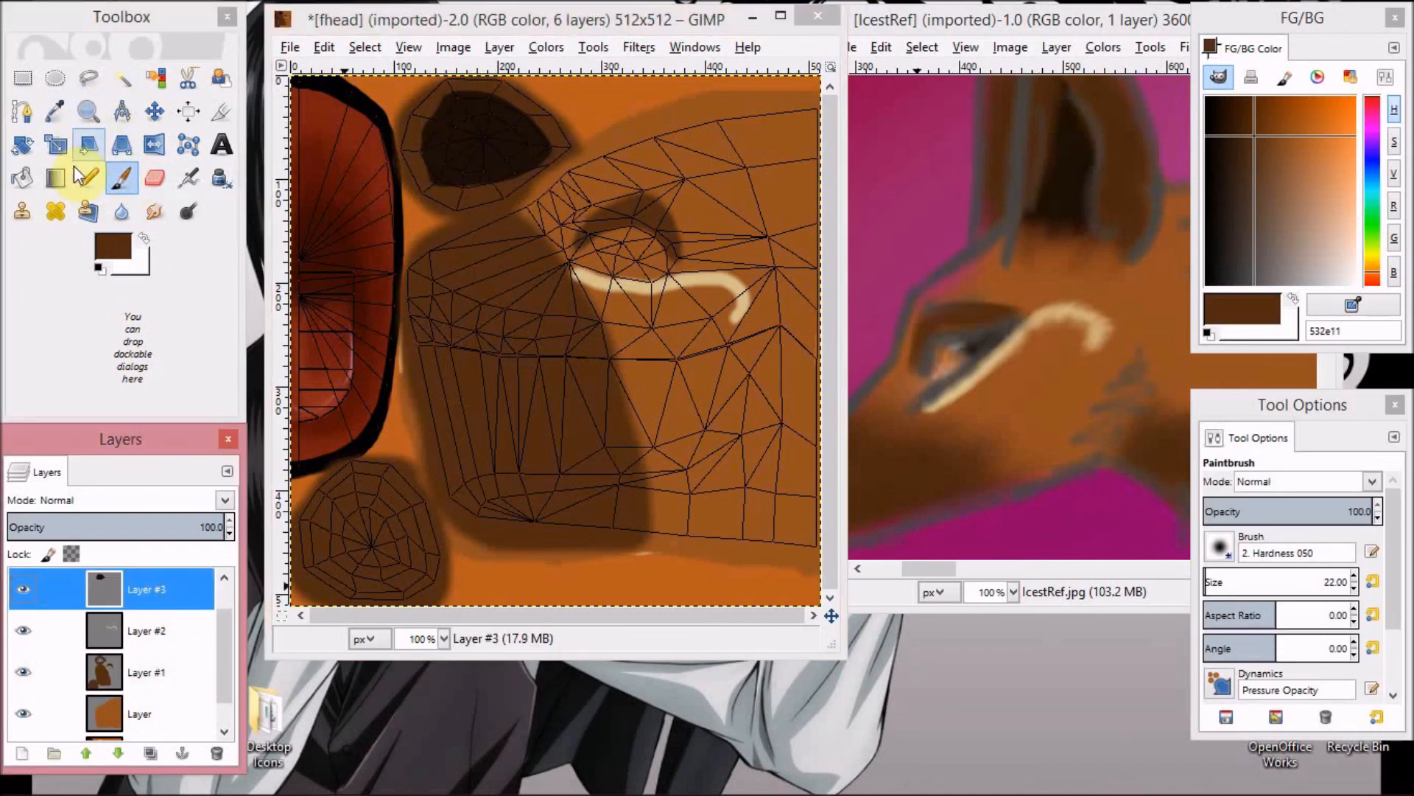
left_click(154, 215)
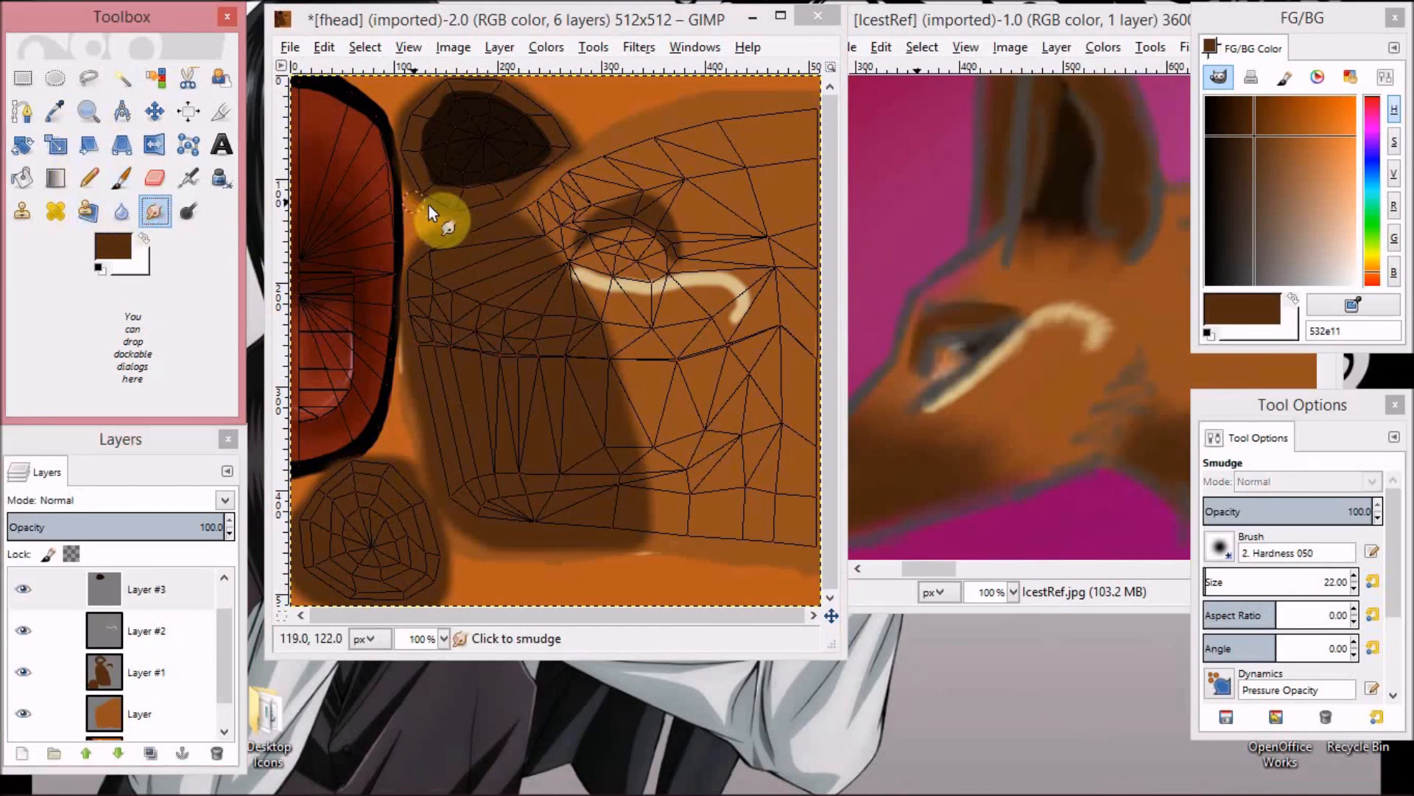
left_click(466, 175)
mouse_move(514, 108)
left_mouse_down()
mouse_move(481, 91)
mouse_move(465, 105)
mouse_move(479, 85)
mouse_move(440, 113)
mouse_move(452, 106)
mouse_move(436, 136)
mouse_move(456, 177)
mouse_move(441, 191)
mouse_move(475, 193)
mouse_move(543, 158)
mouse_move(531, 122)
mouse_move(504, 111)
mouse_move(468, 122)
mouse_move(454, 194)
mouse_move(412, 177)
left_mouse_up()
left_click(185, 643)
scroll(228, 582, "up", 1)
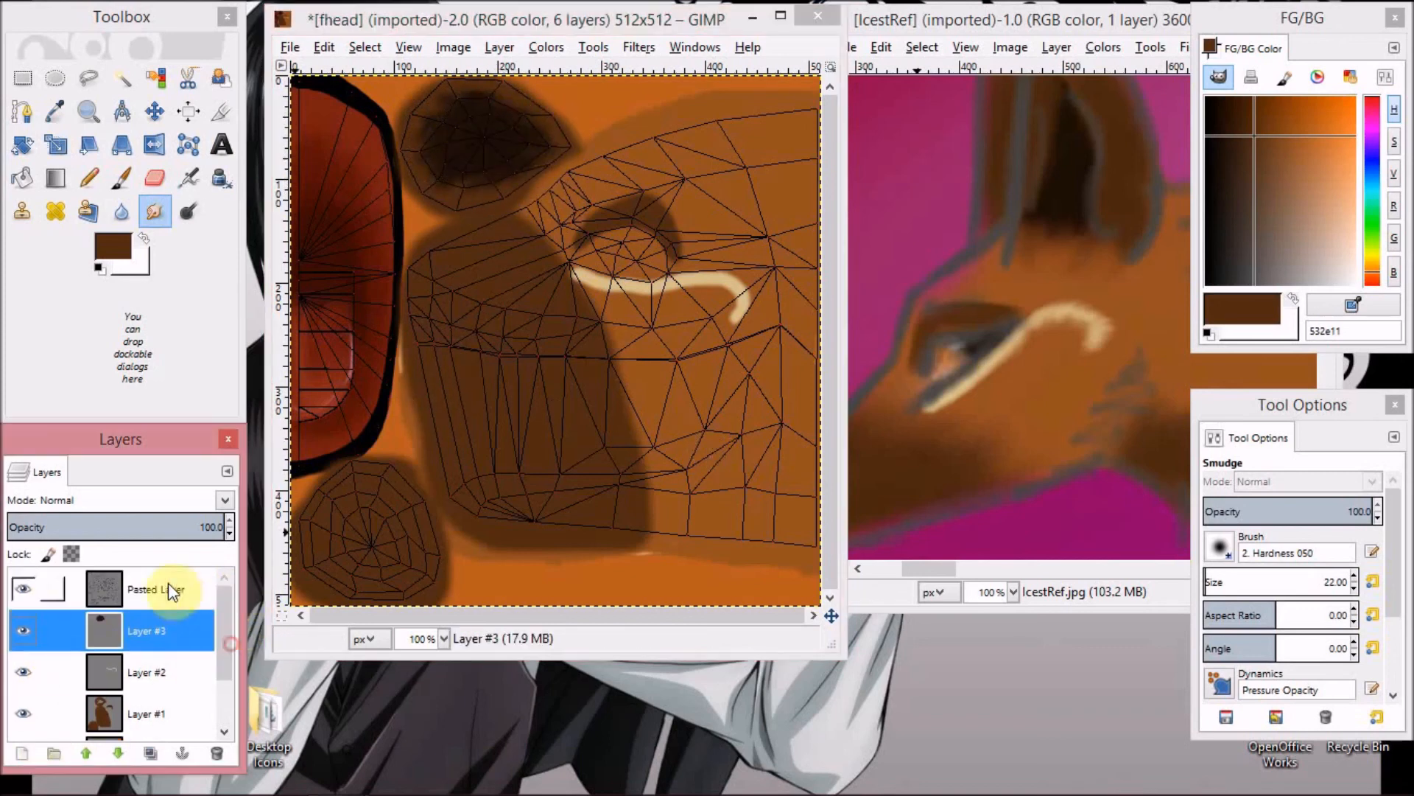
left_click(30, 591)
left_click(26, 589)
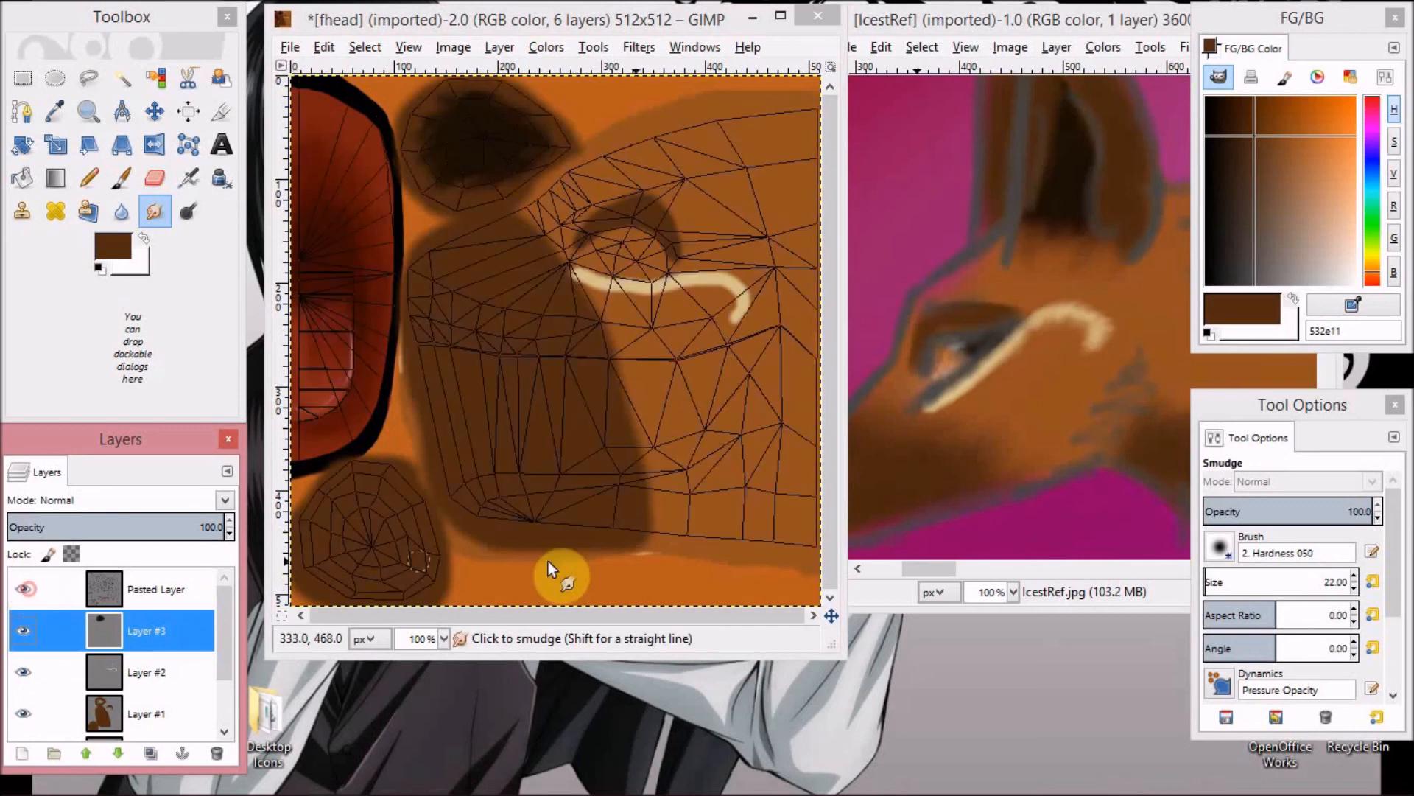
Open the shading image cheadShade2 (512x512).jpg from the FeralHeart GIMP Refs folder.
left_click_drag(925, 575, 911, 576)
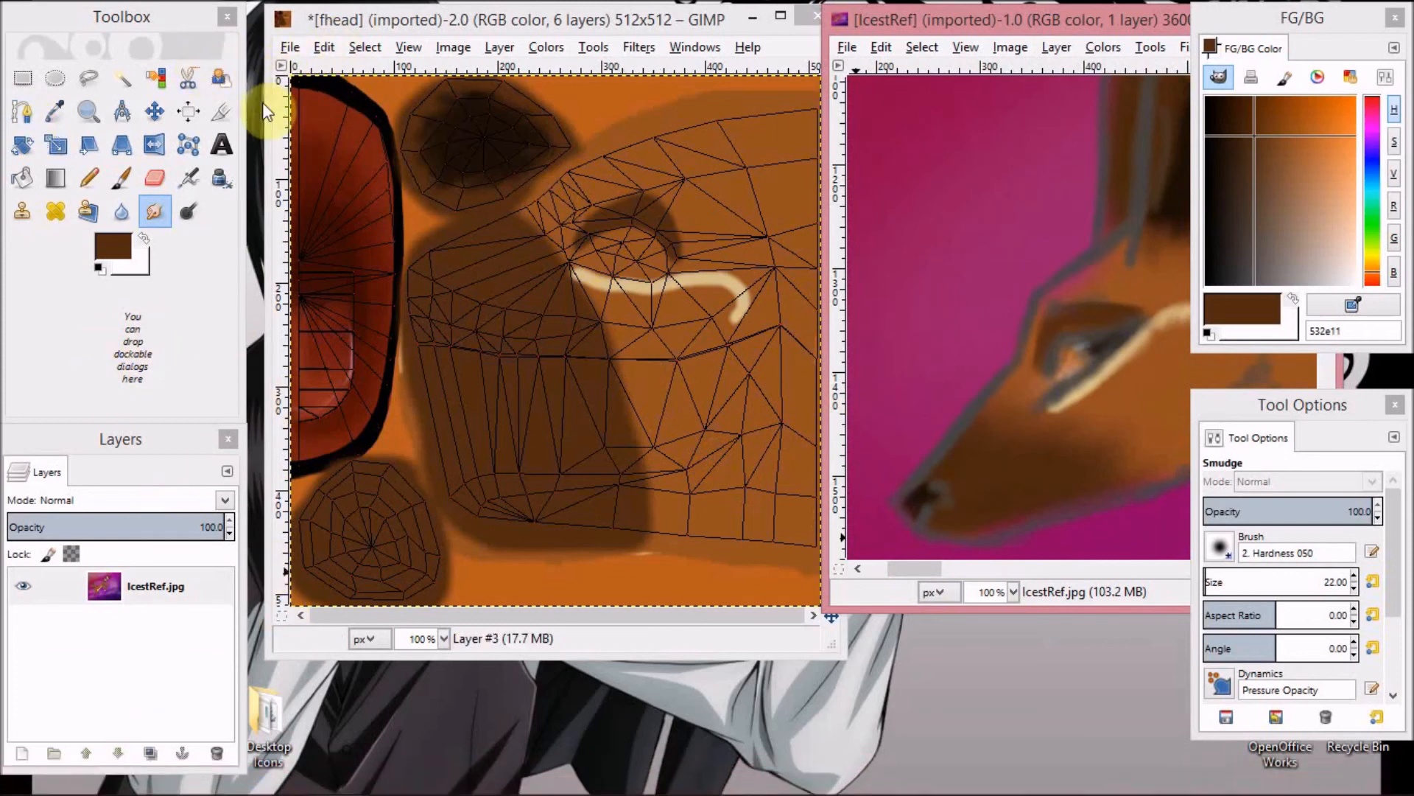
left_click(483, 21)
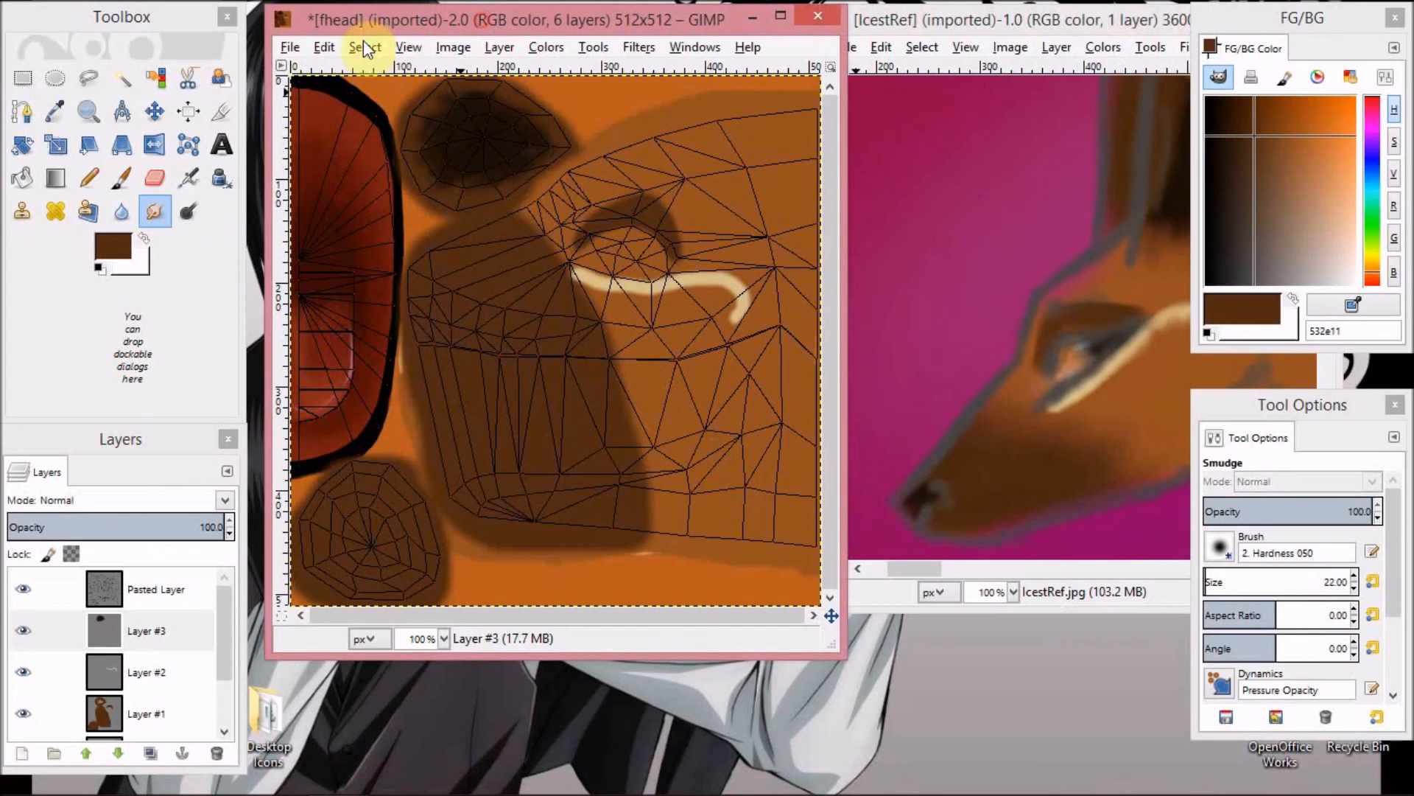
left_click(290, 47)
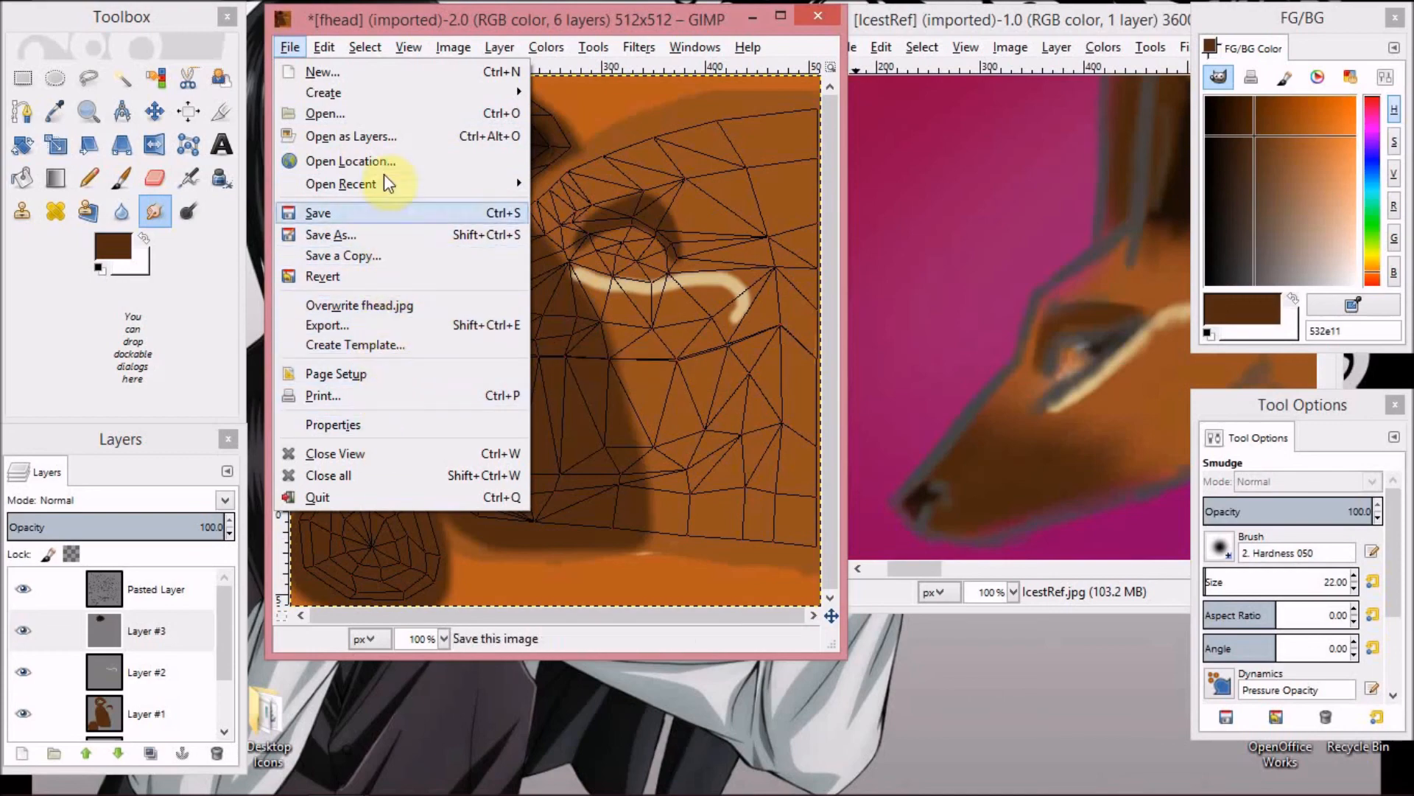
left_click(365, 109)
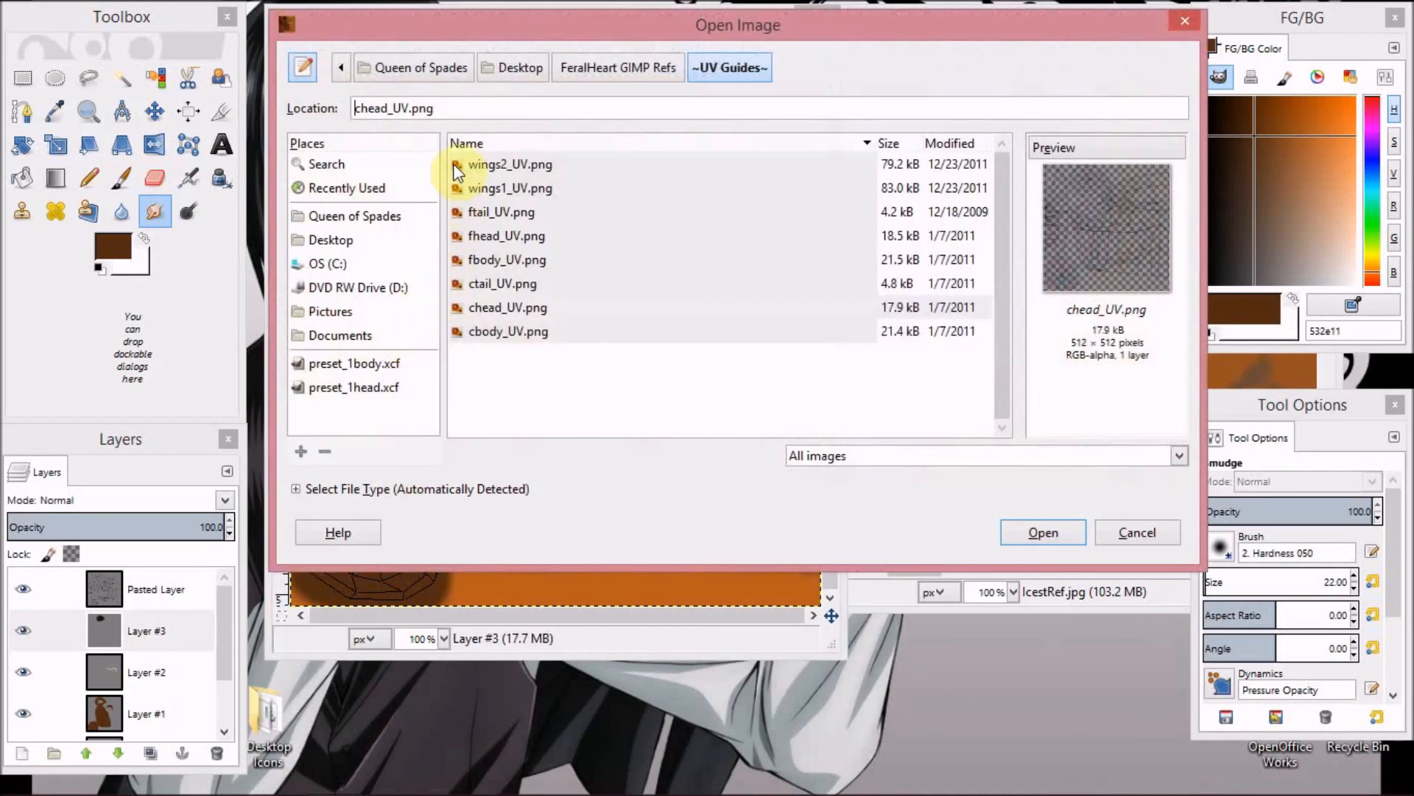
left_click(619, 69)
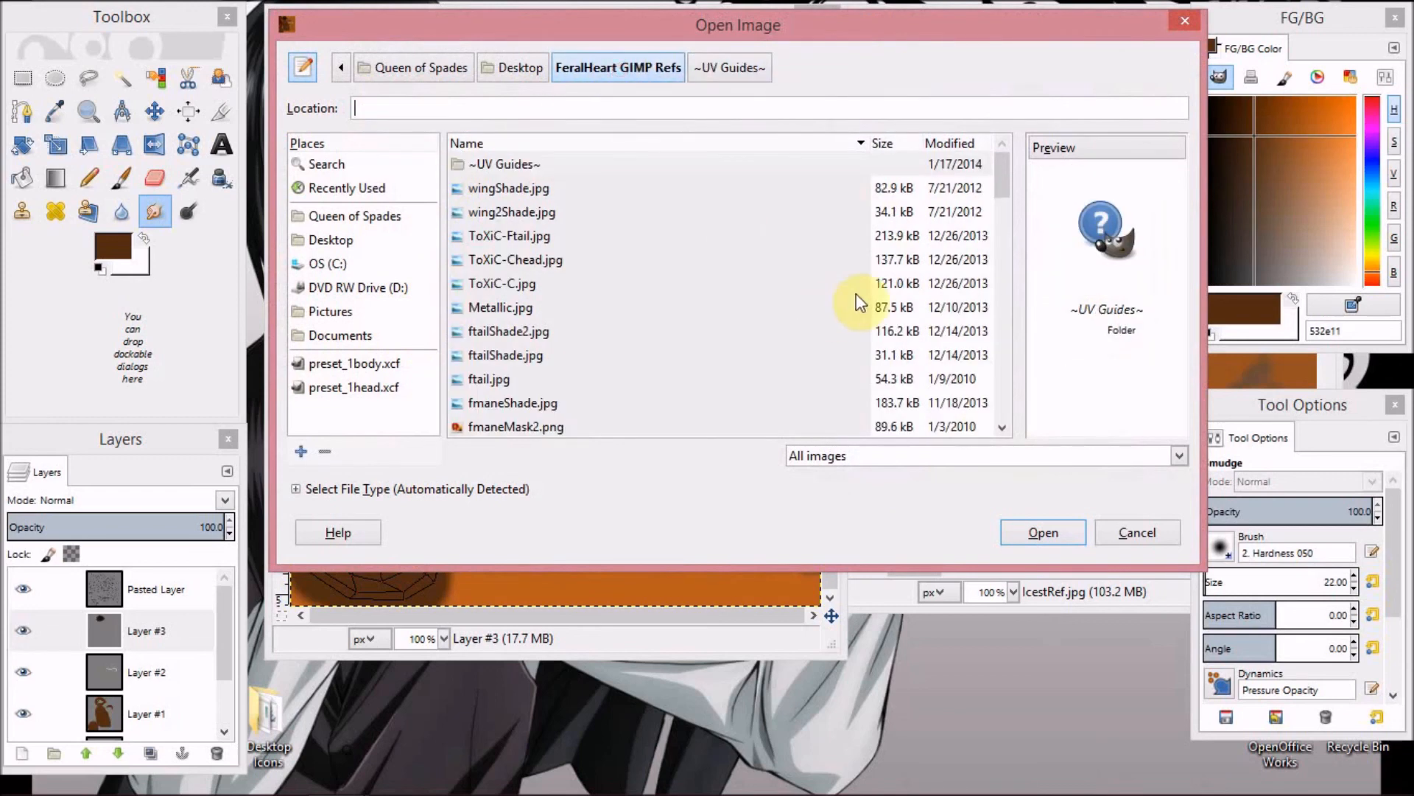
scroll(997, 198, "down", 2)
left_click_drag(998, 210, 1005, 435)
left_click(581, 374)
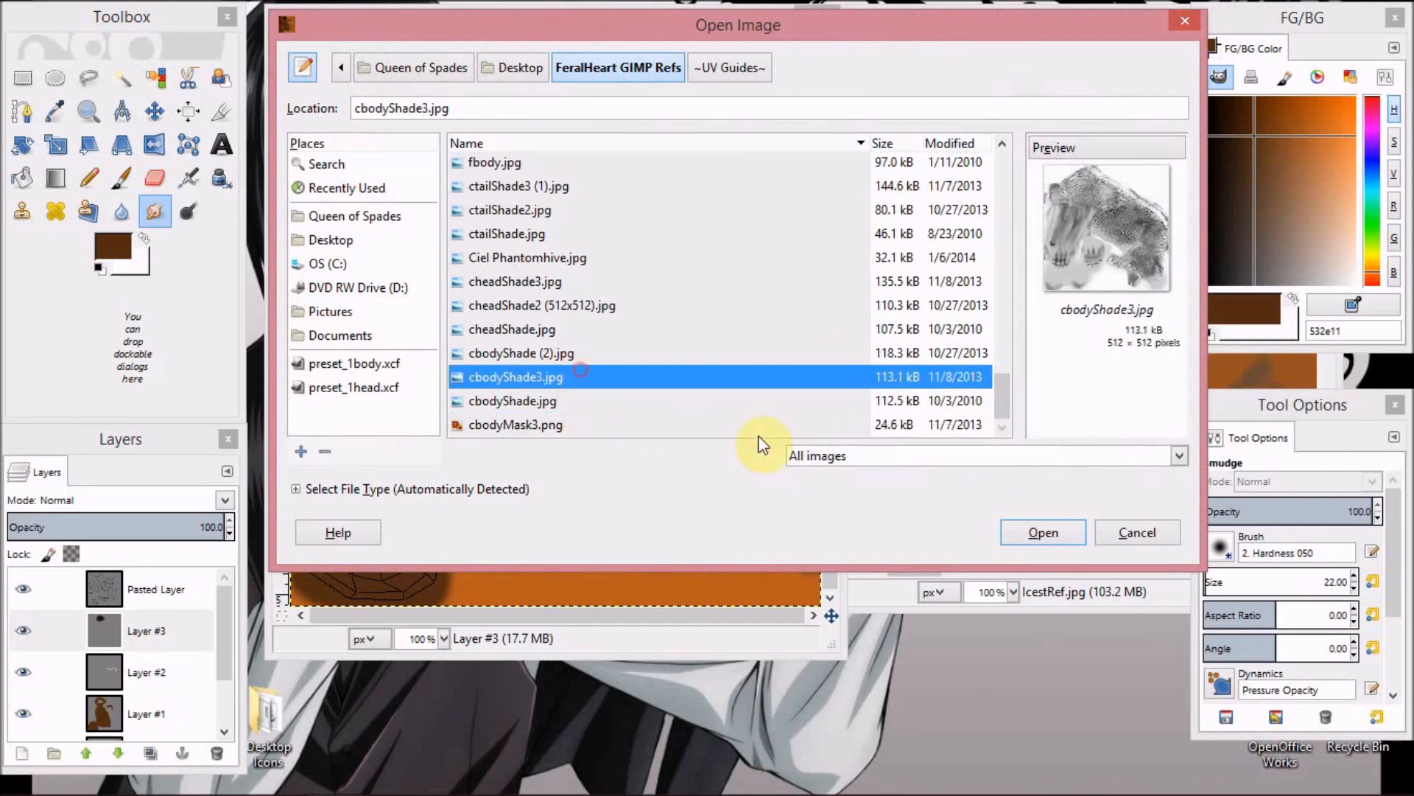
left_click(582, 354)
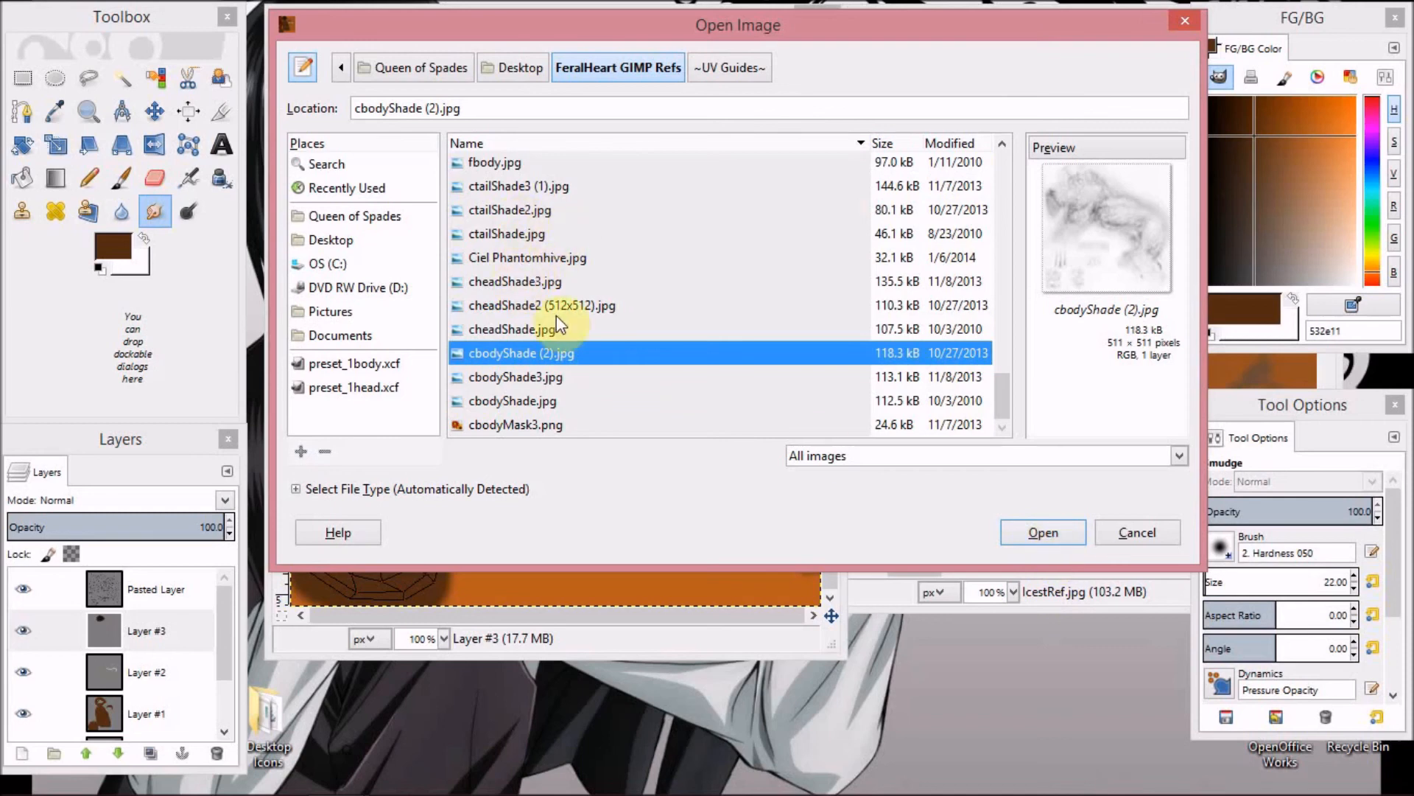
left_click(537, 329)
left_click(538, 311)
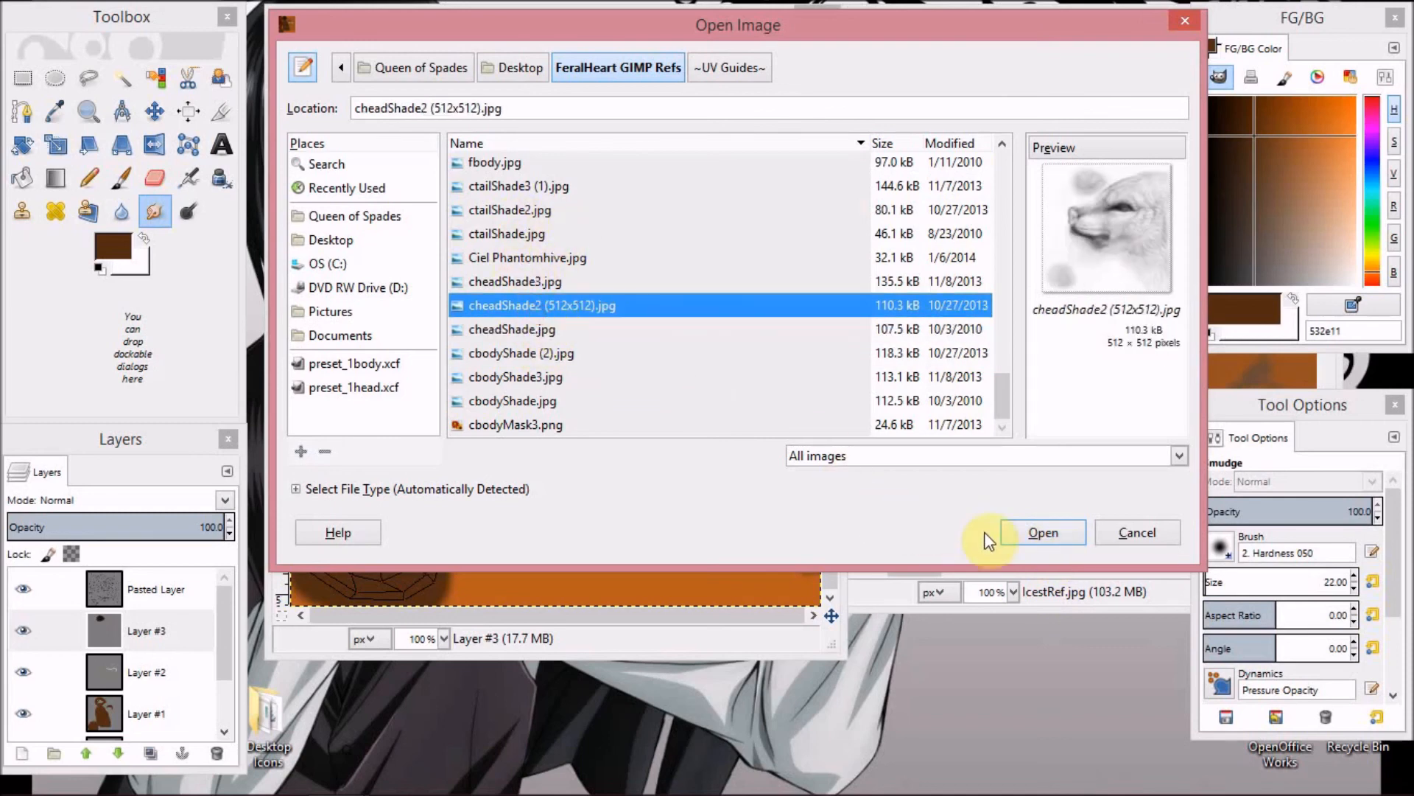
left_click(1047, 533)
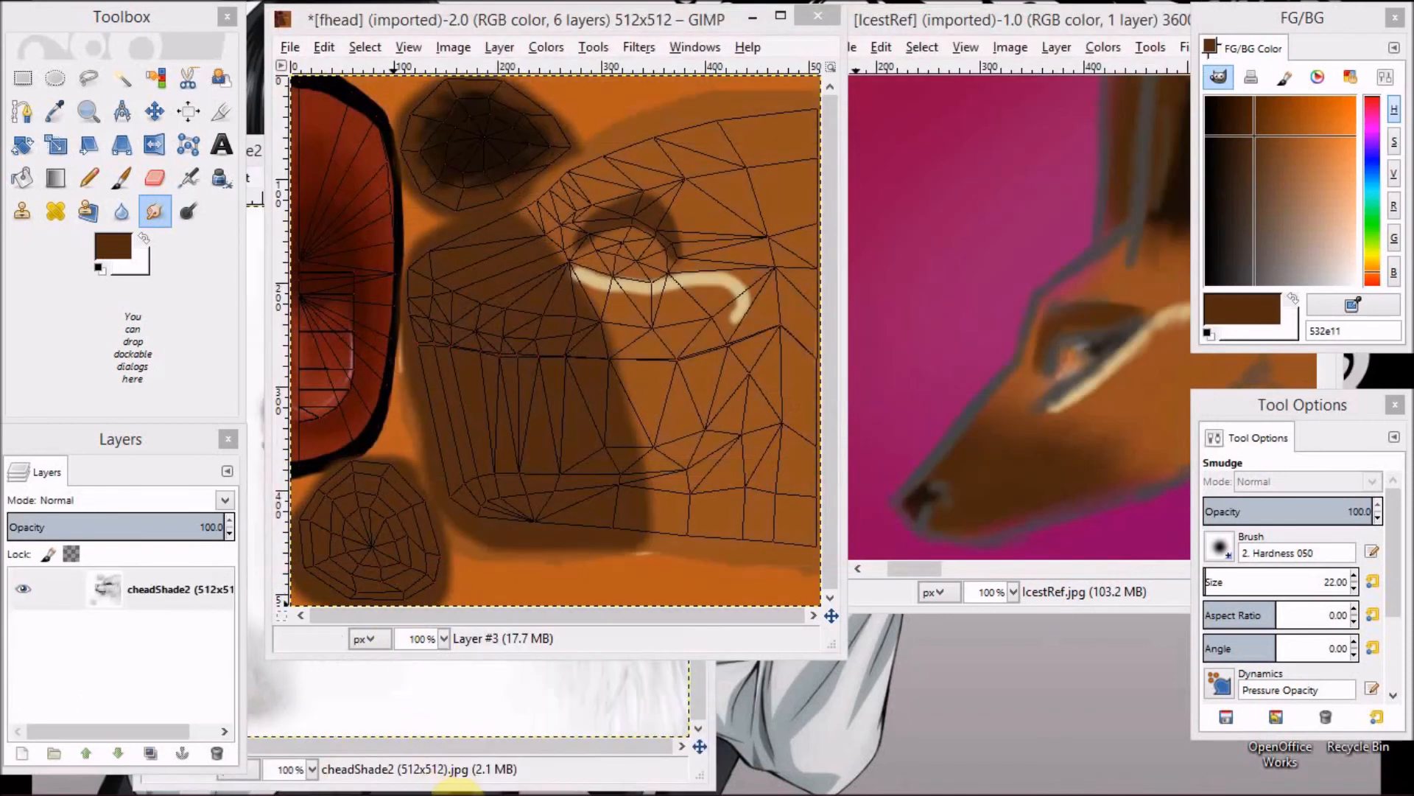
Copy the entire cheadShade2 shading image to the clipboard and close that image.
mouse_move(526, 766)
left_click(693, 753)
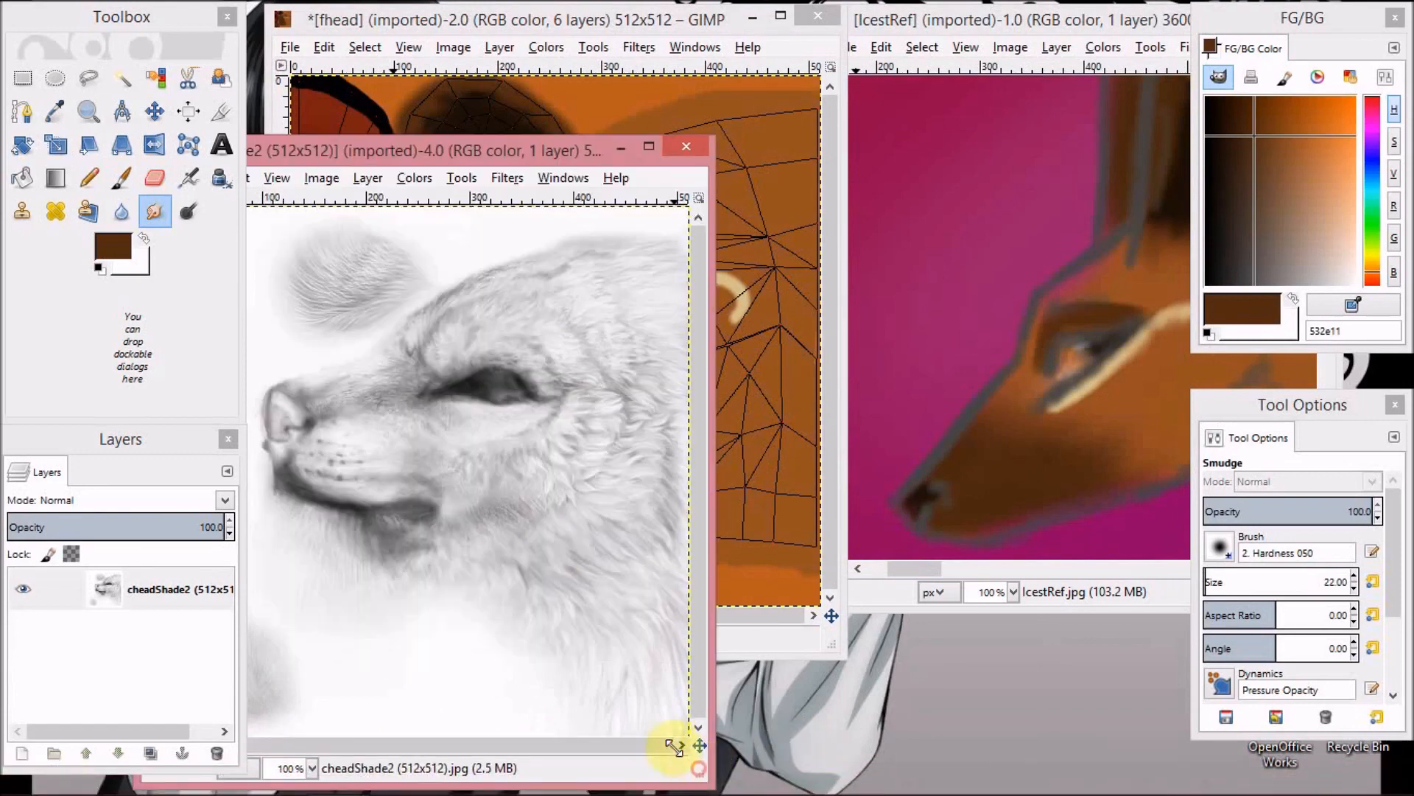
left_click_drag(531, 149, 759, 68)
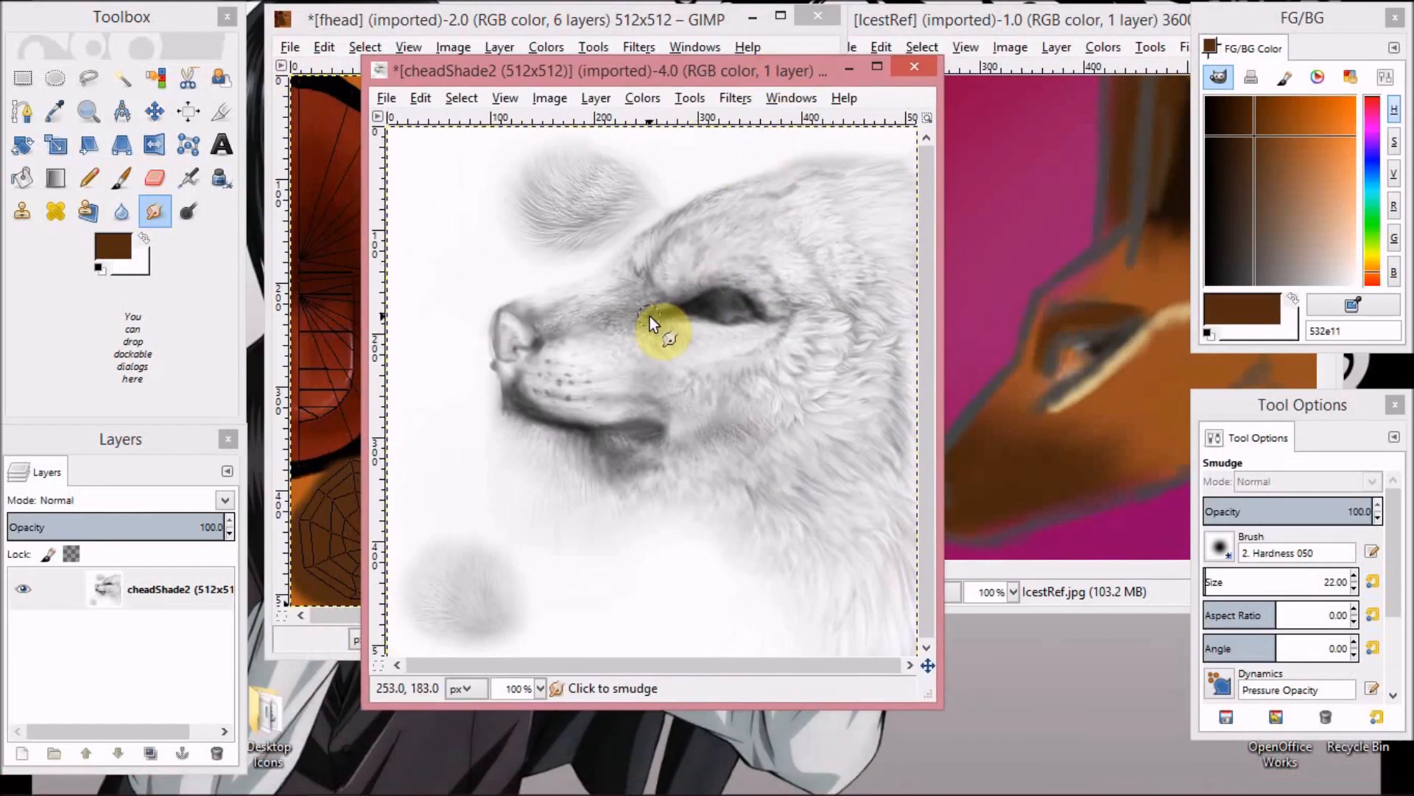
key("ctrl+a")
right_click(519, 249)
mouse_move(589, 279)
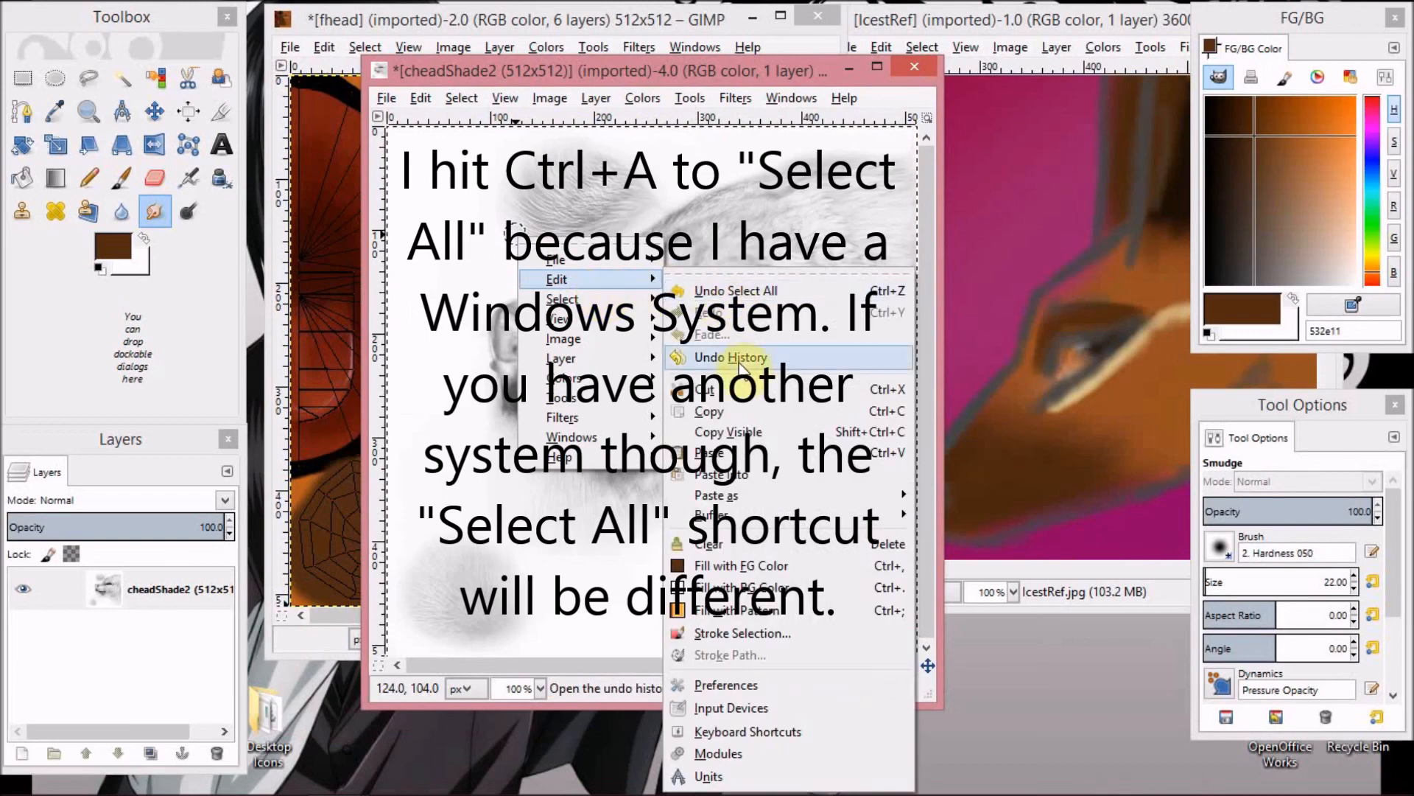
left_click(737, 413)
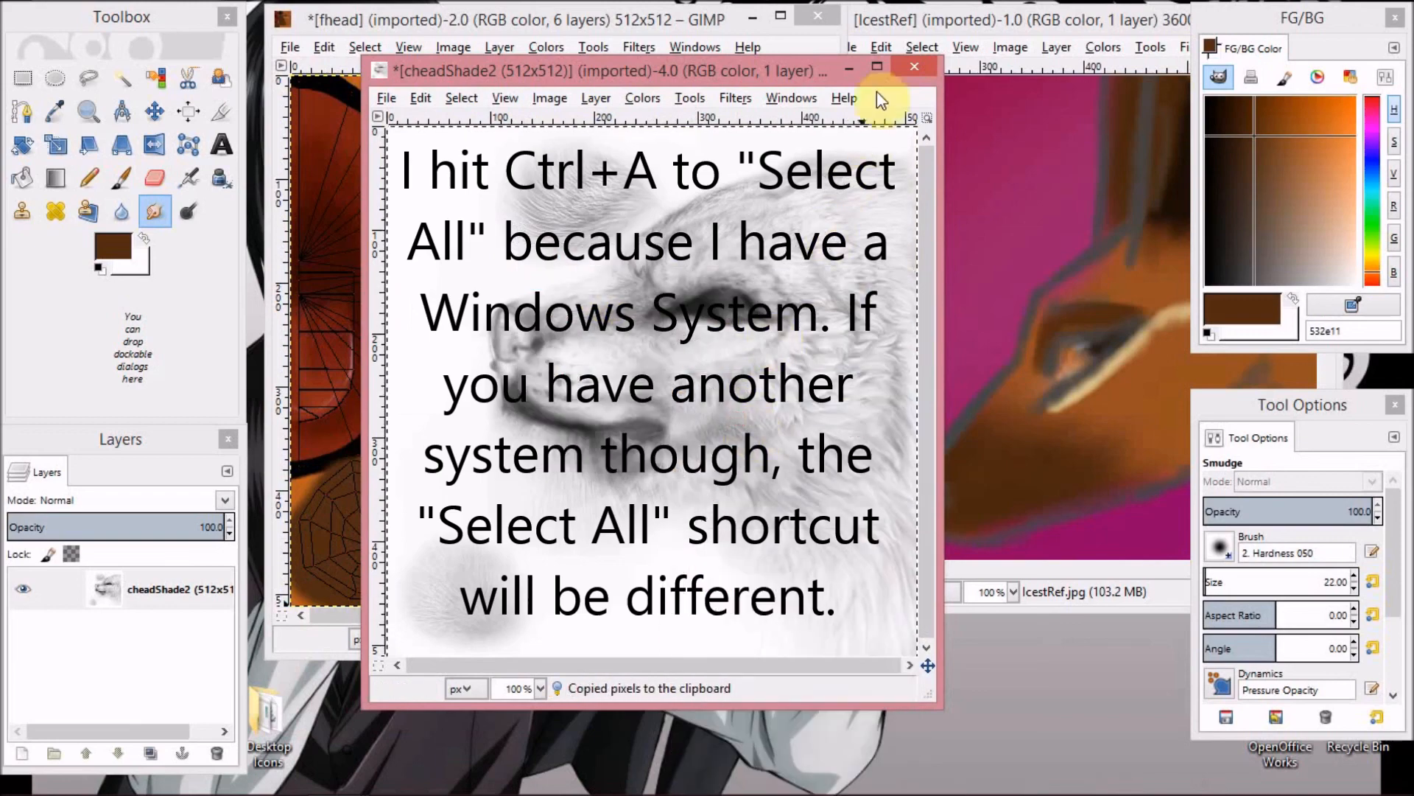
left_click(910, 66)
left_click(647, 482)
Paste the copied shading into the fhead image and convert the floating selection into its own layer.
right_click(413, 146)
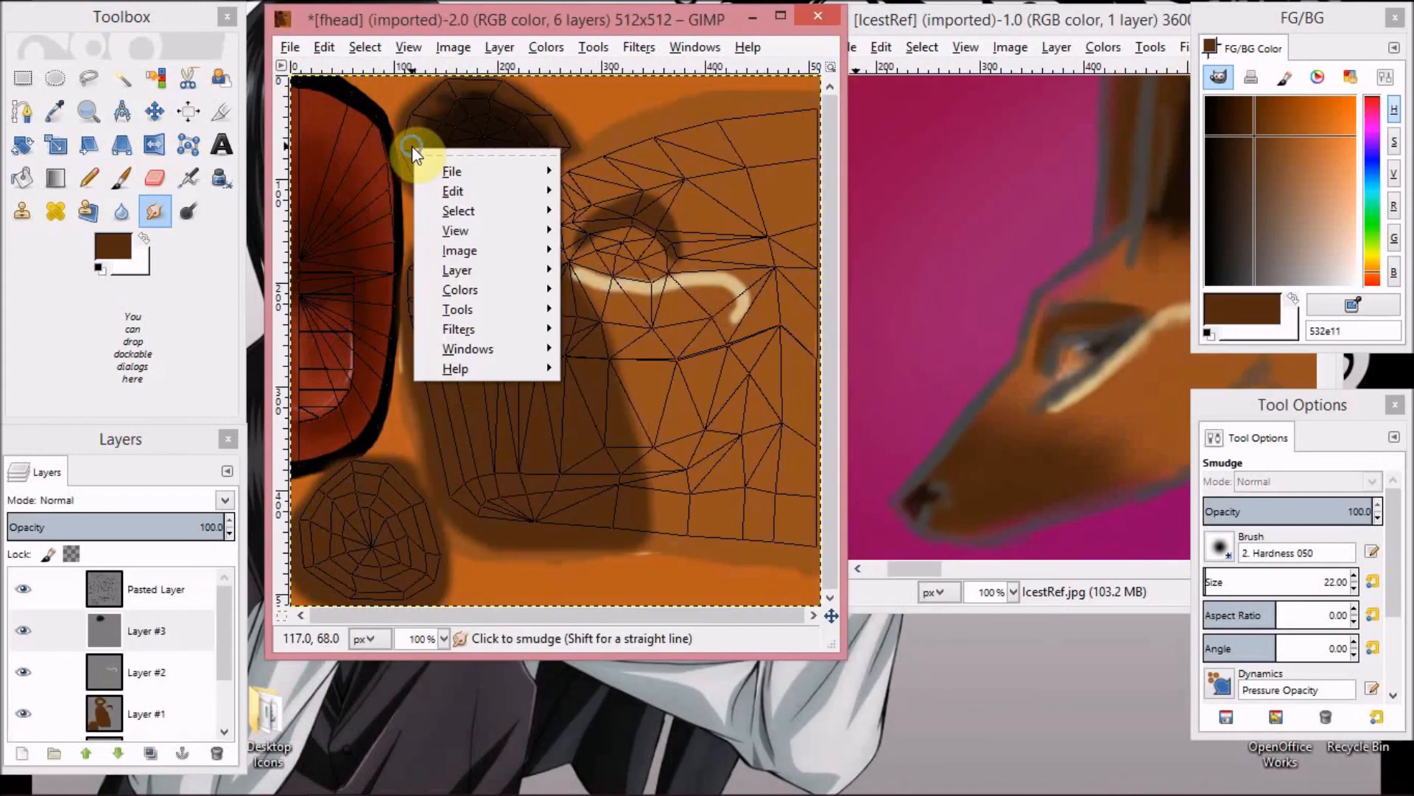
mouse_move(469, 208)
left_click(600, 274)
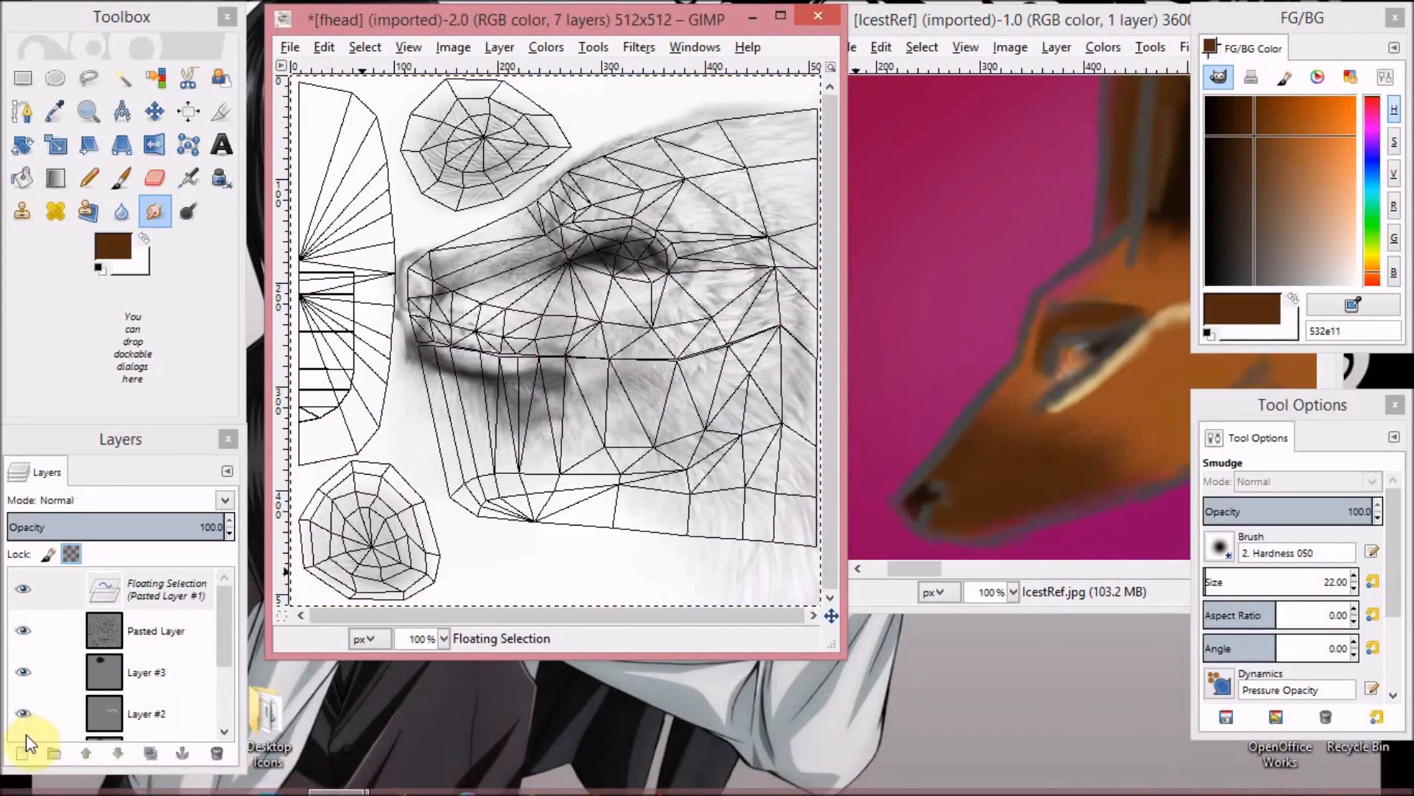
left_click(22, 753)
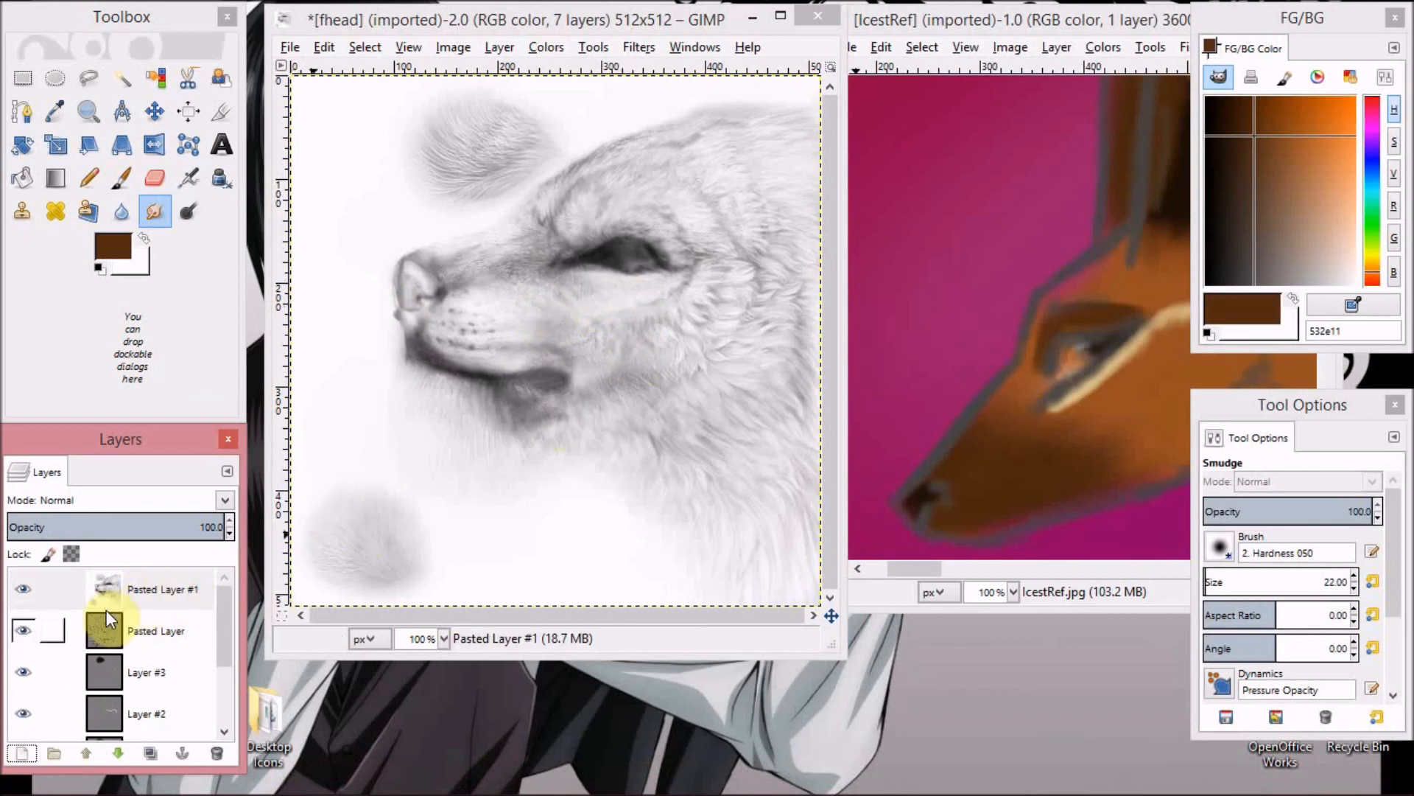
Set the blend mode of the pasted shading layer to Multiply.
right_click(155, 589)
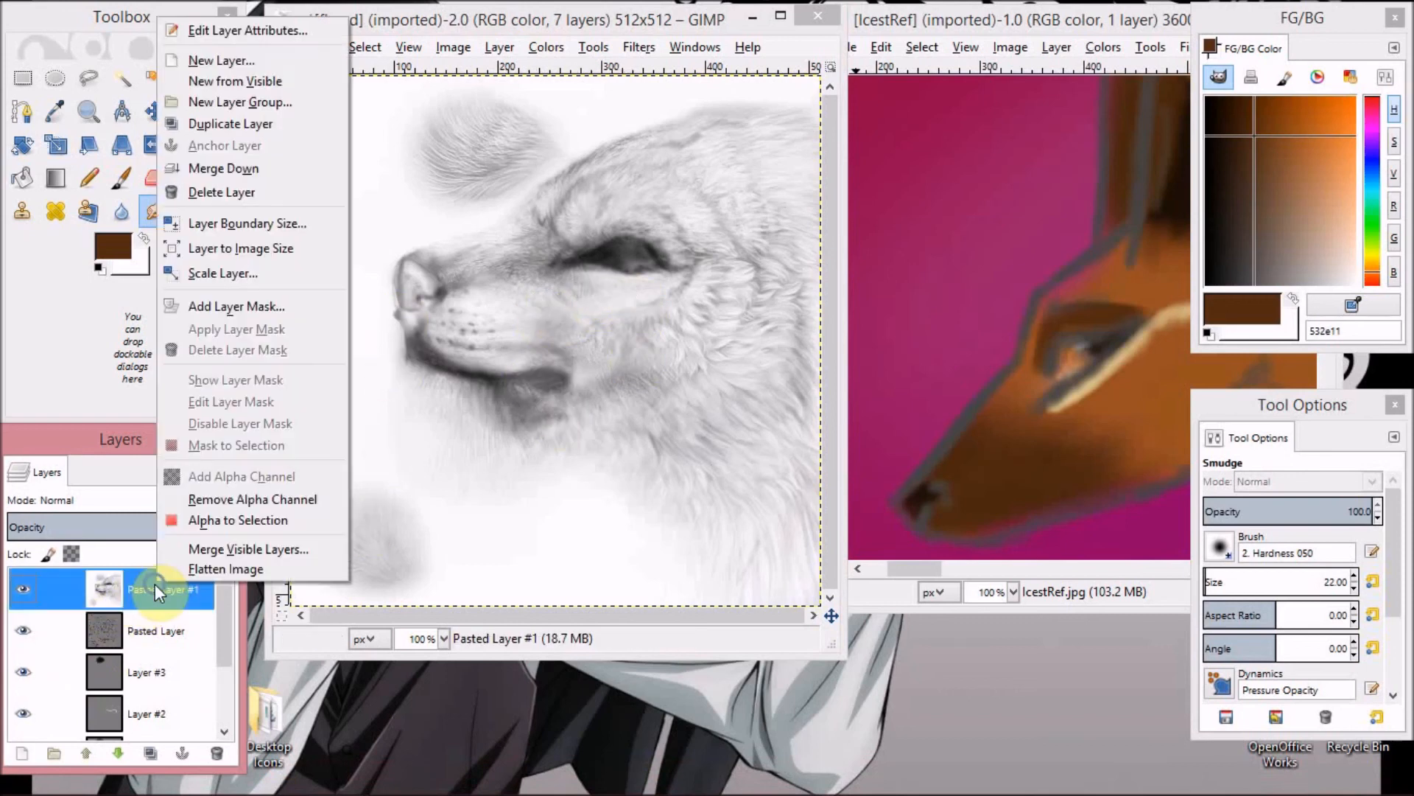
left_click(122, 550)
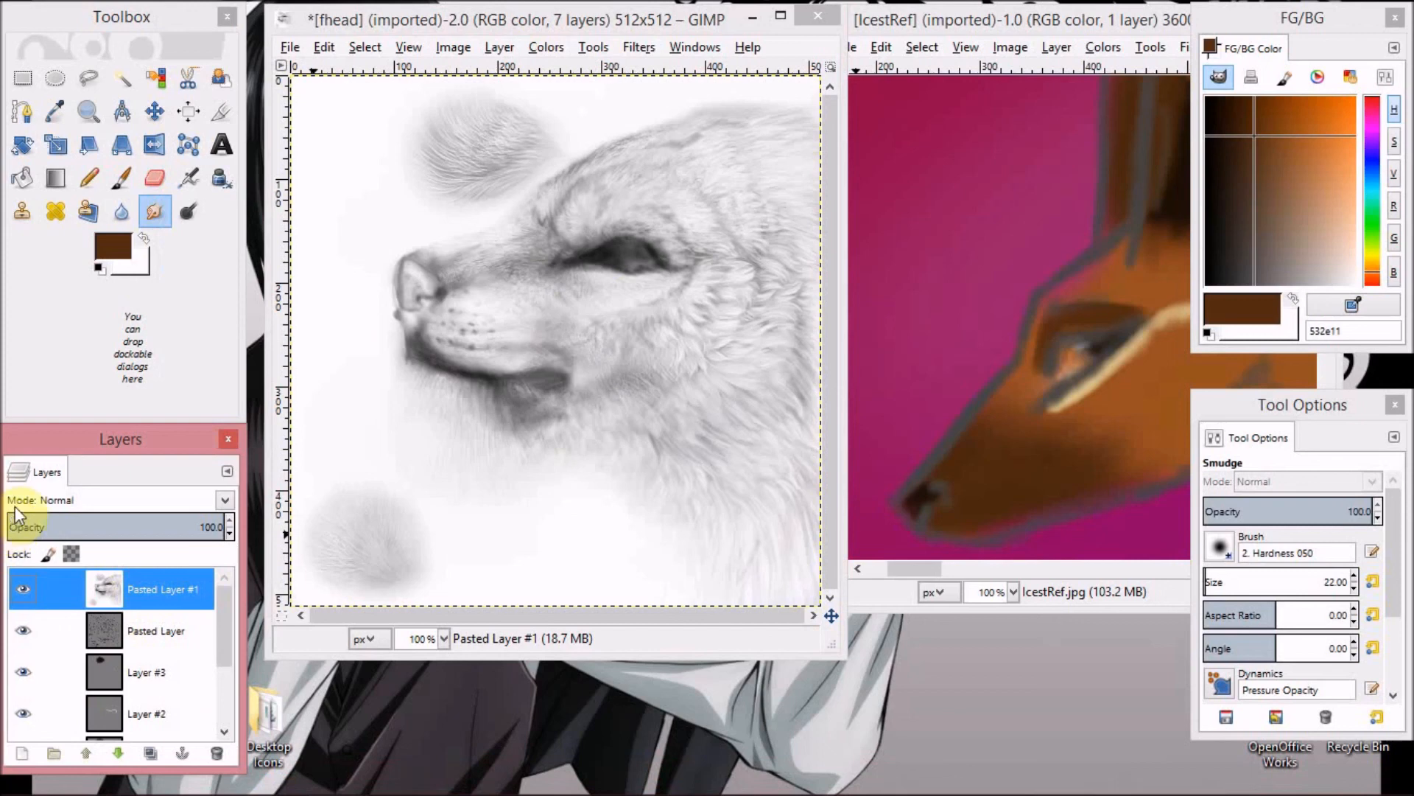
left_click(55, 504)
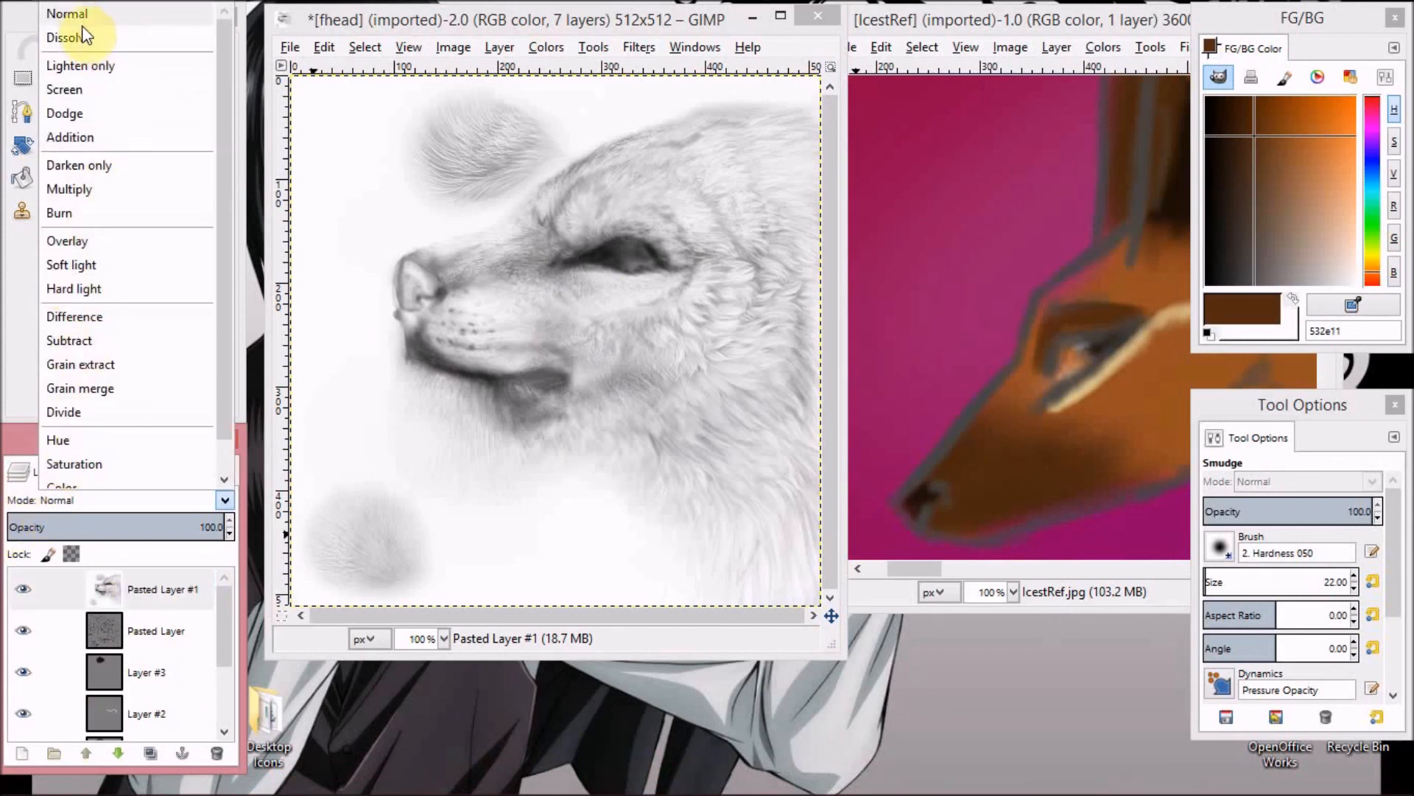
left_click(70, 189)
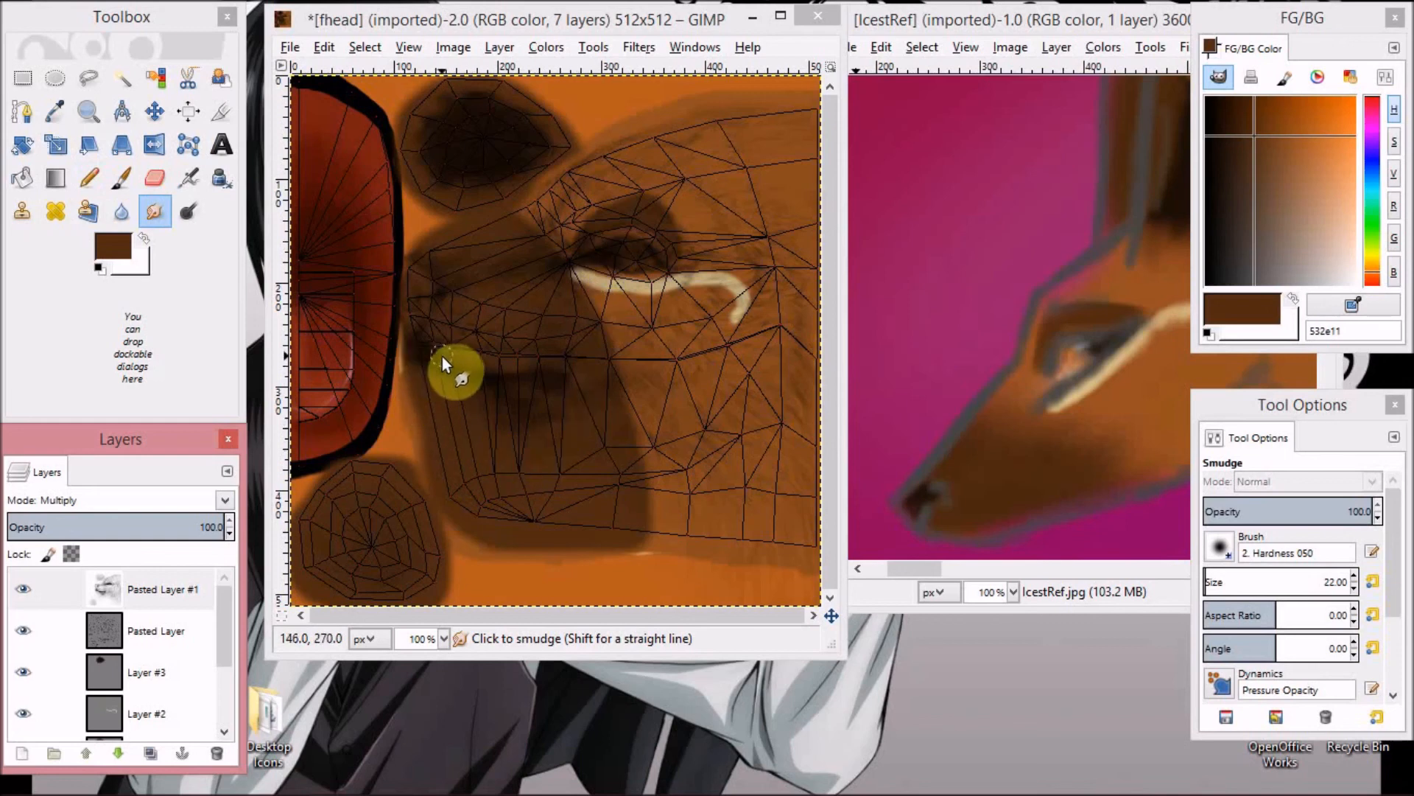
Make Layer #3 active and set the Paintbrush size to 7 for detail work on the nose.
key("3")
left_click_drag(588, 614, 478, 614)
scroll(545, 449, "up", 3)
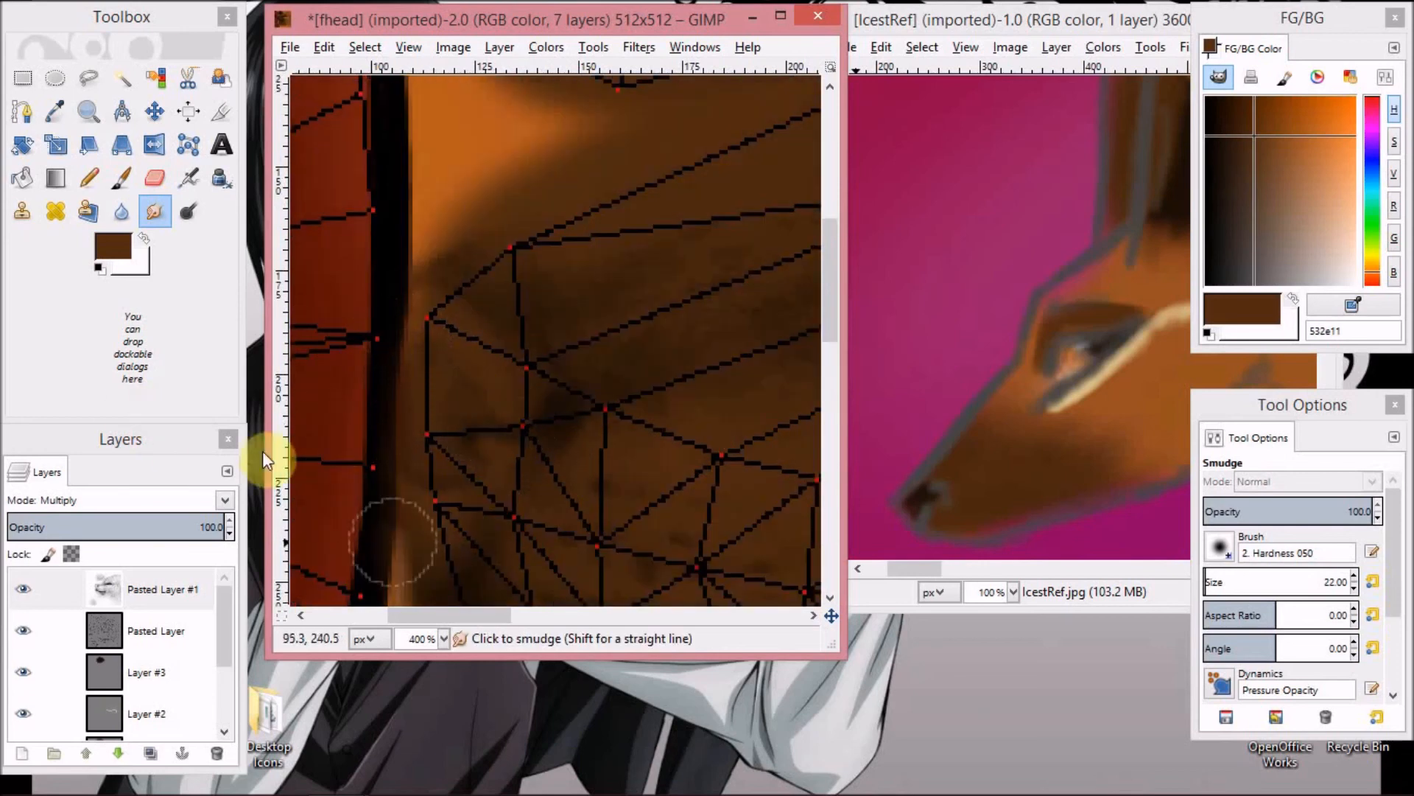
left_click(186, 670)
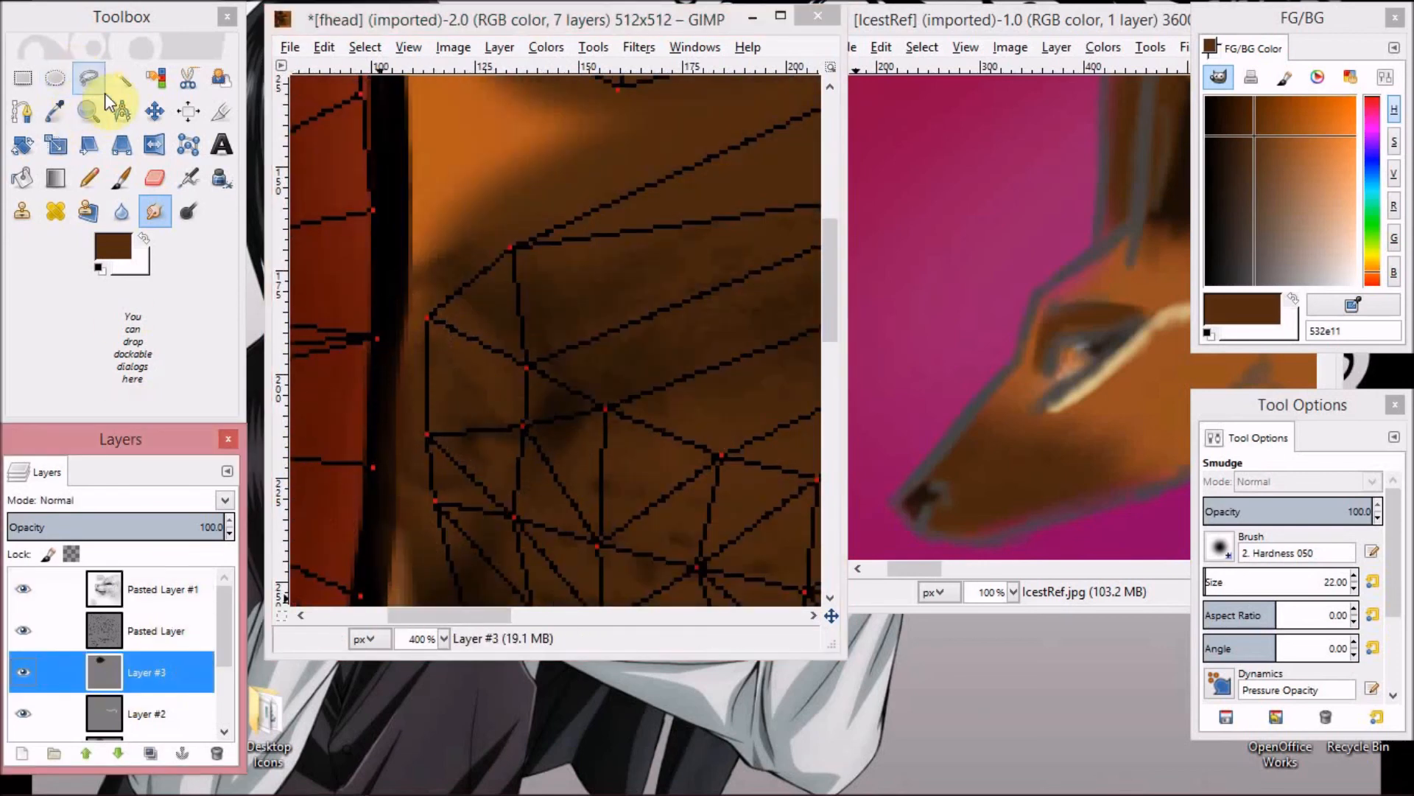
left_click(122, 178)
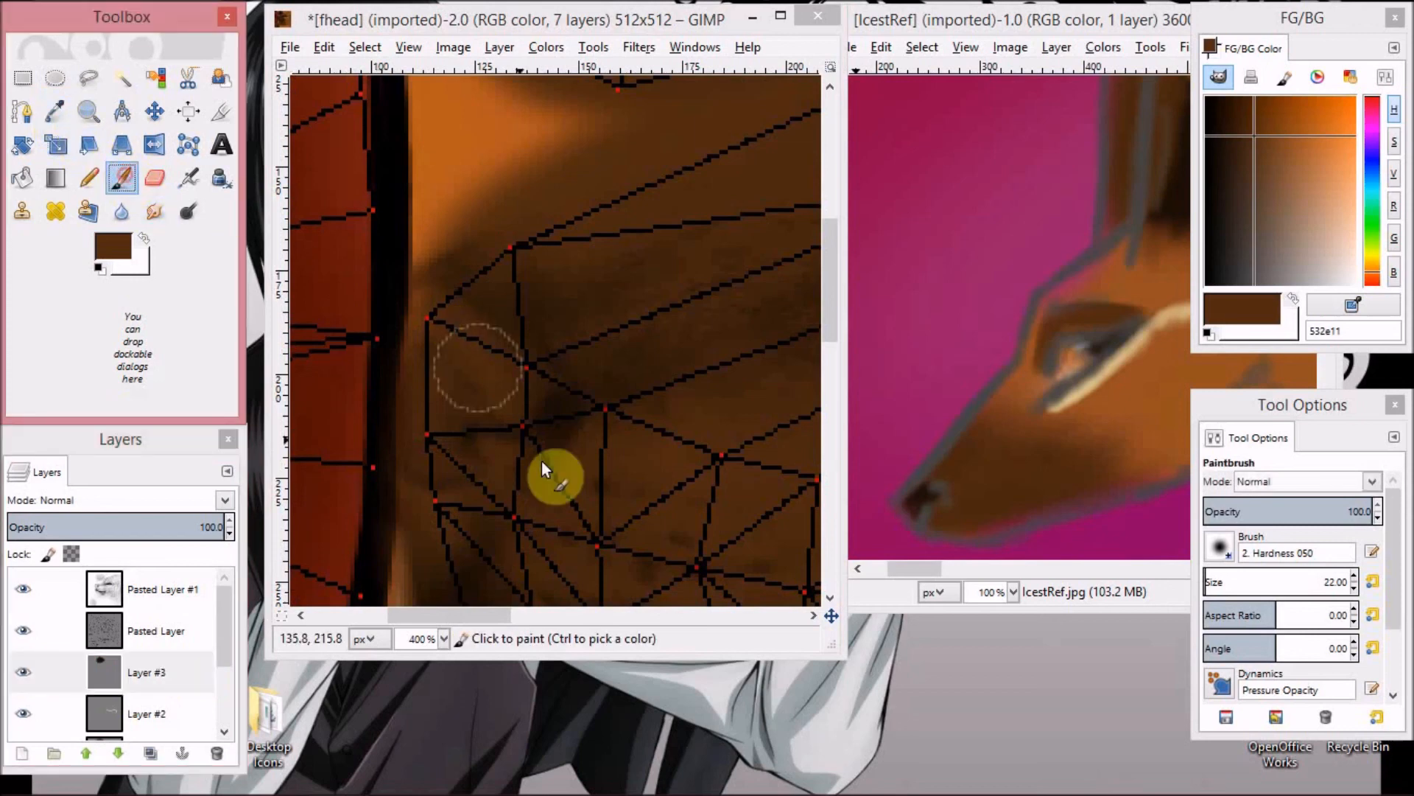
left_click(1355, 587)
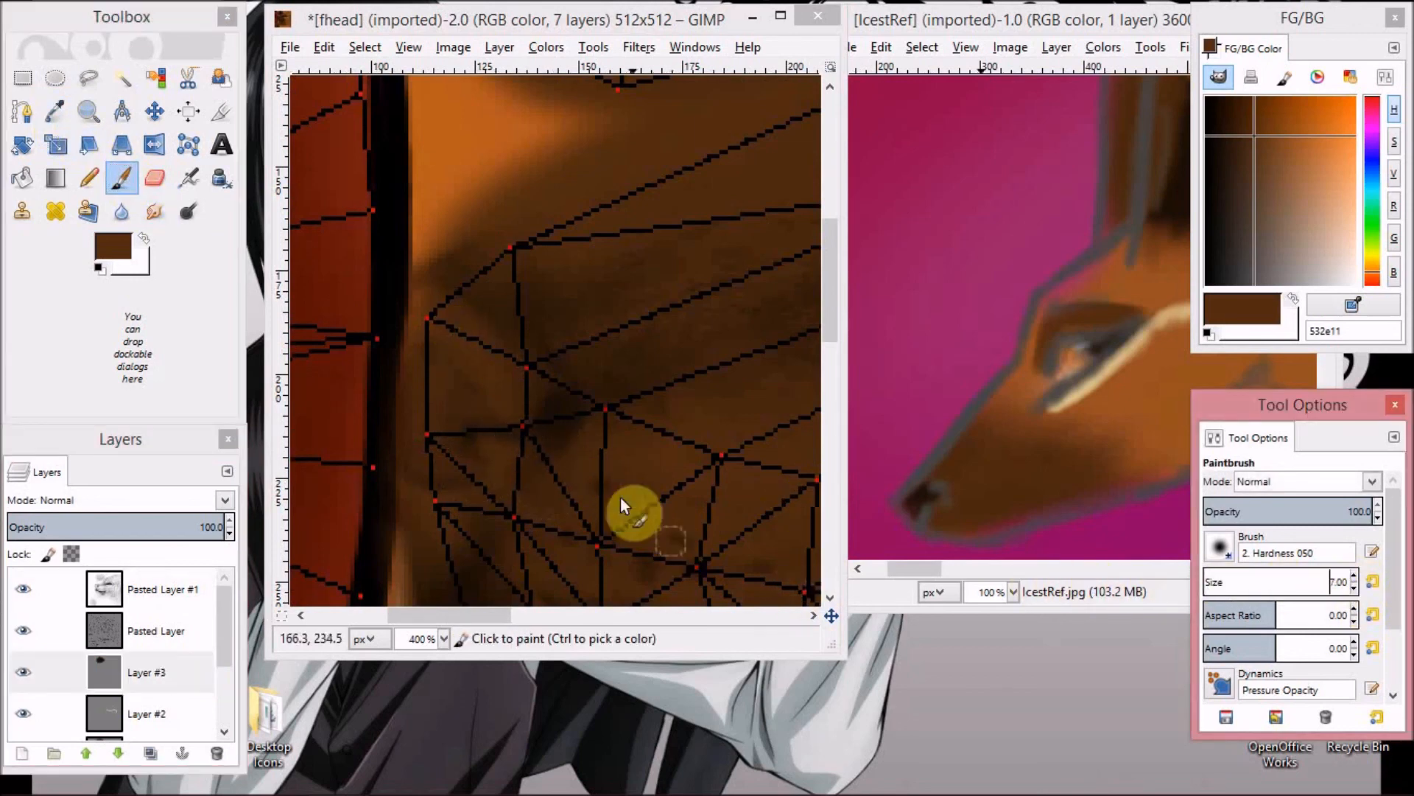
left_click(465, 446)
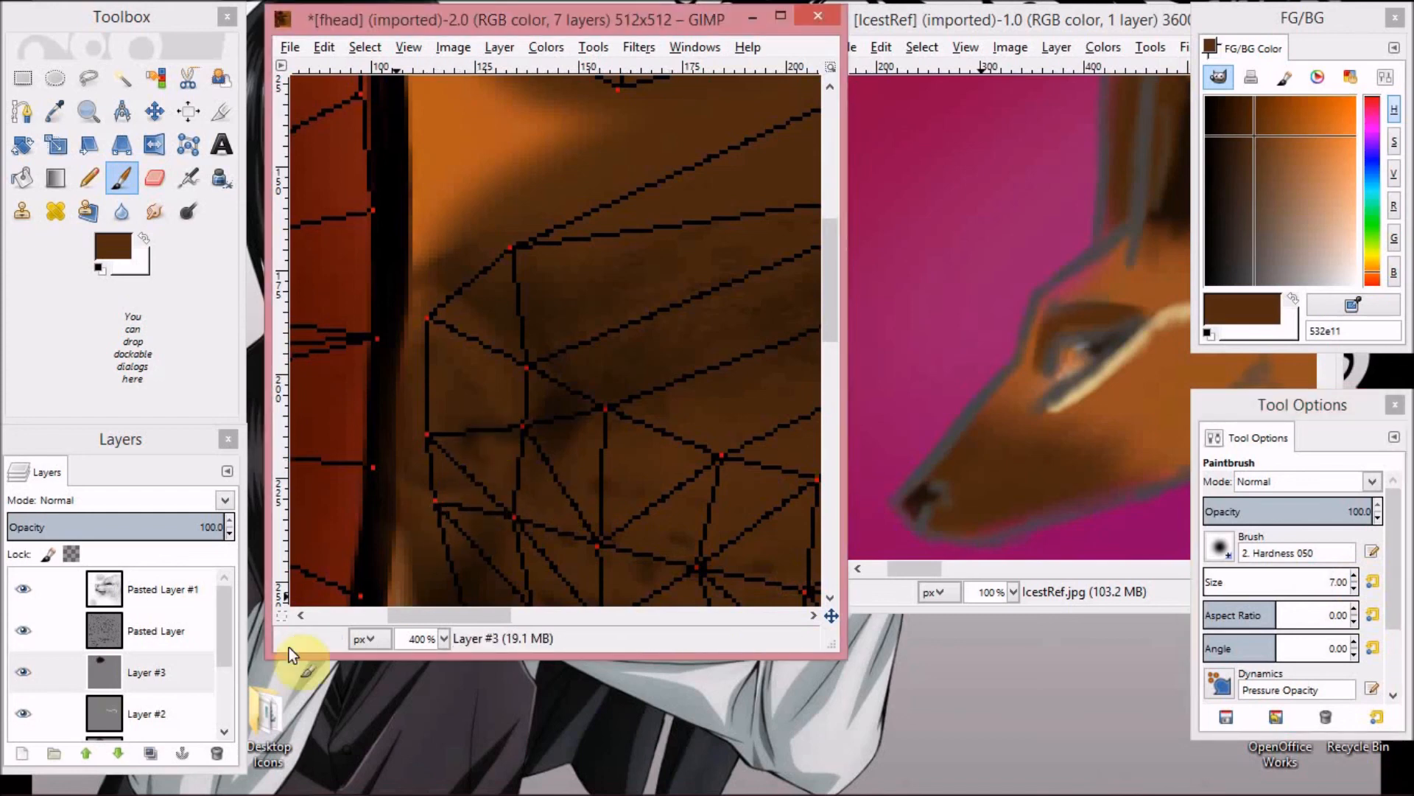
Keep Layer #3 active and sample the near-black brown 1d1007 from the head texture as the foreground color.
left_click(184, 663)
left_click(436, 374)
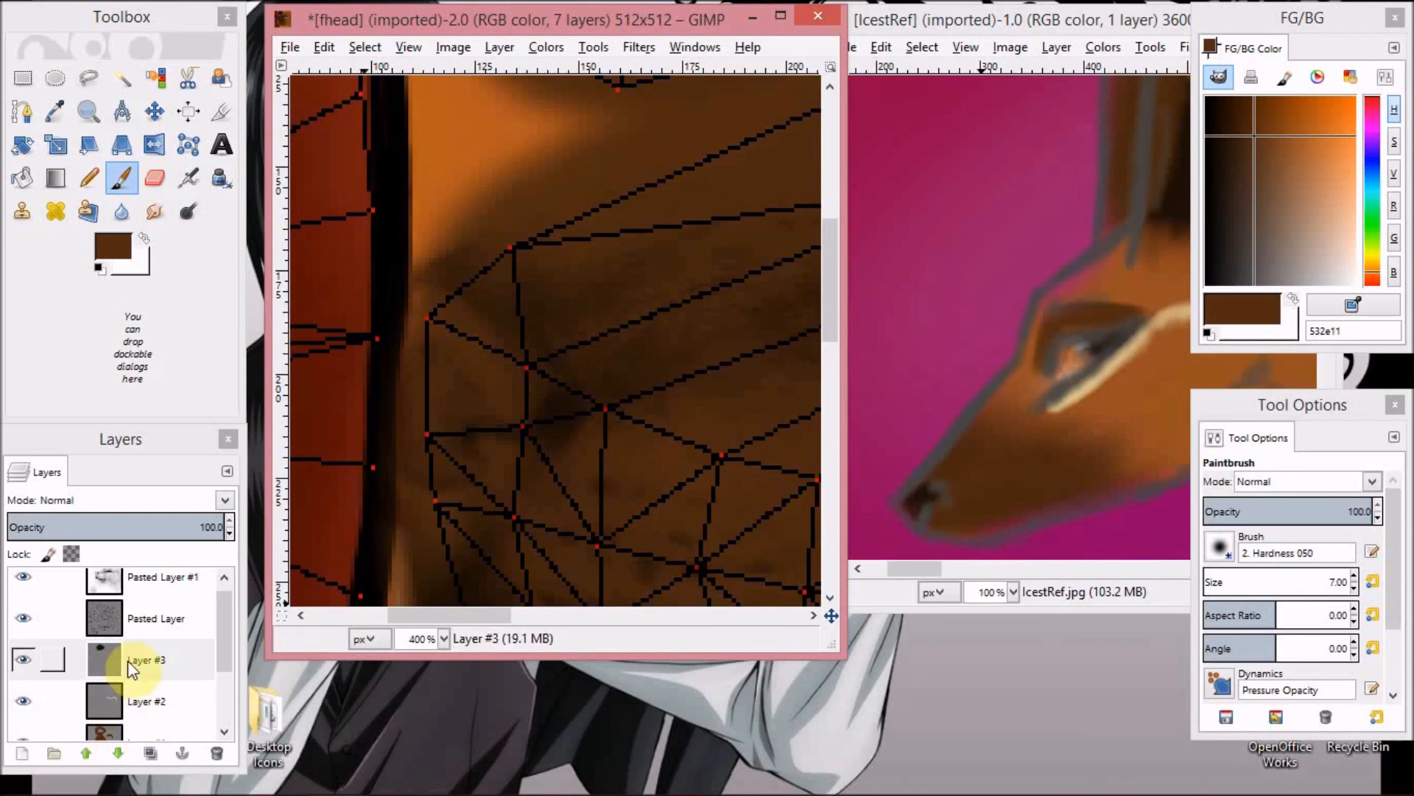
left_click(157, 652)
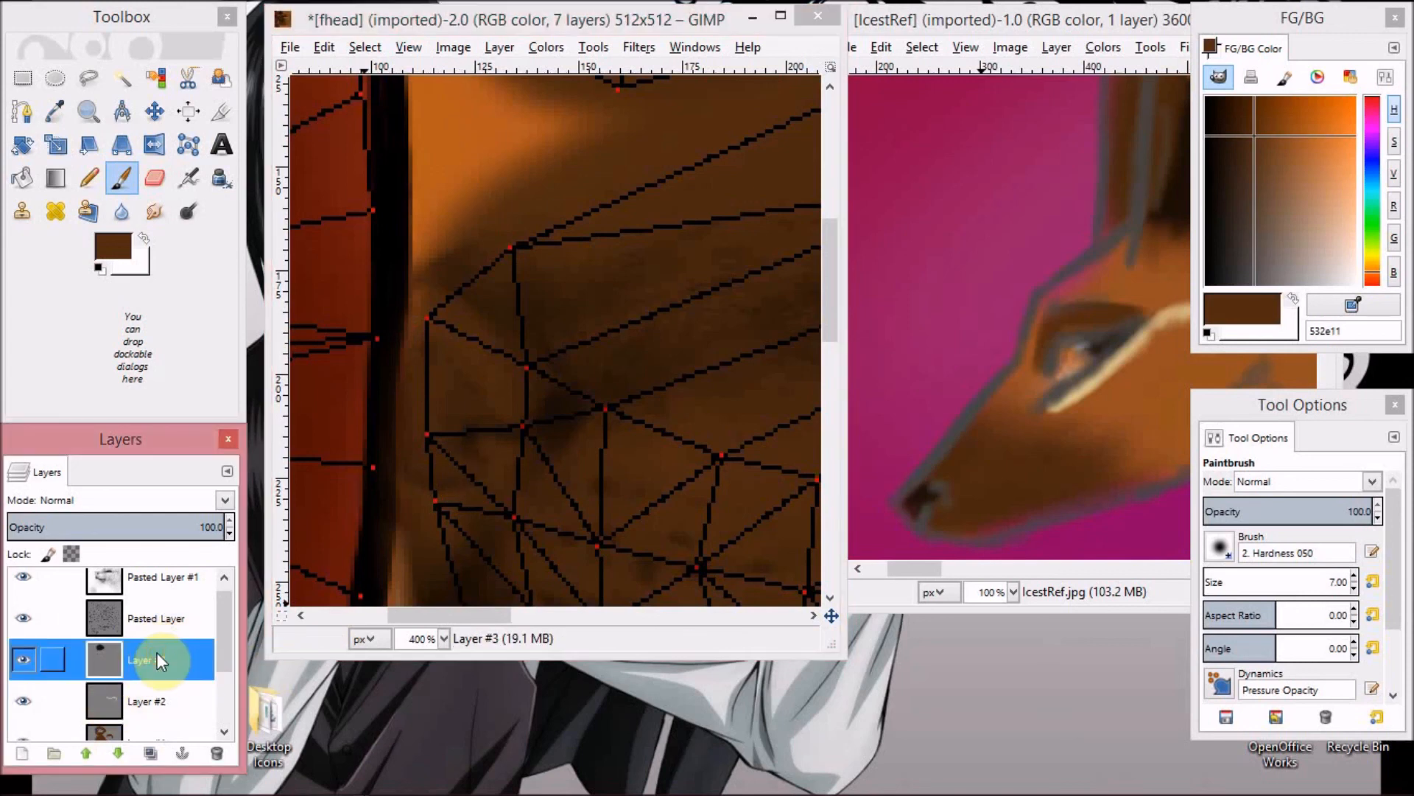
left_click(489, 414)
left_click(56, 120)
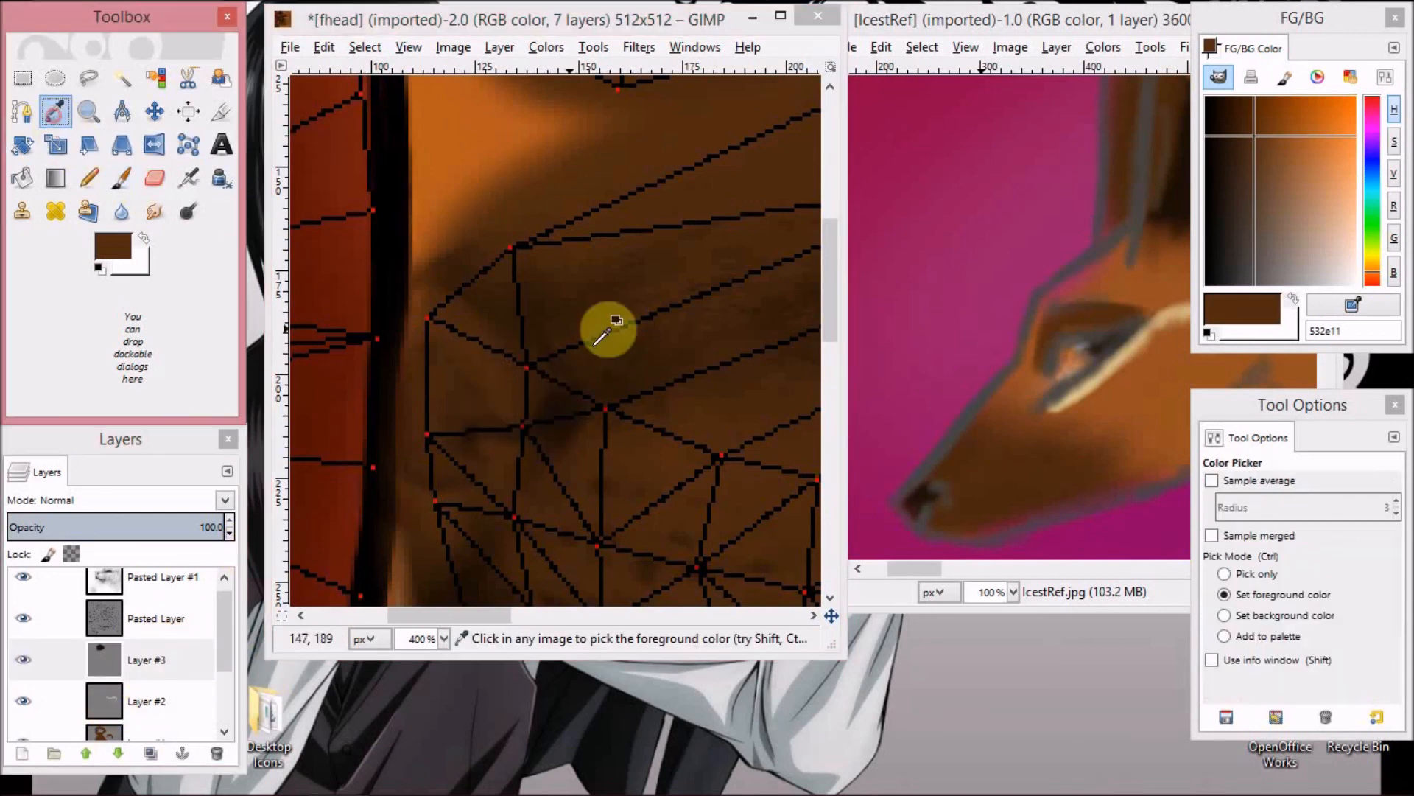
scroll(623, 365, "up", 8)
left_click(628, 371)
scroll(628, 370, "down", 10)
Paint the dark nose and curved nostril shape at the muzzle tip with the Paintbrush, then hide the UV guide layer to check it.
left_click(132, 174)
mouse_move(442, 313)
left_mouse_down()
mouse_move(478, 279)
mouse_move(529, 289)
left_mouse_up()
mouse_move(531, 218)
left_mouse_down()
mouse_move(430, 163)
mouse_move(414, 174)
mouse_move(414, 328)
mouse_move(445, 349)
mouse_move(469, 339)
mouse_move(424, 326)
mouse_move(423, 178)
mouse_move(518, 222)
mouse_move(528, 266)
mouse_move(495, 263)
mouse_move(501, 229)
mouse_move(443, 298)
mouse_move(419, 299)
mouse_move(482, 217)
mouse_move(493, 246)
mouse_move(497, 220)
mouse_move(514, 257)
mouse_move(467, 241)
mouse_move(418, 254)
mouse_move(439, 238)
mouse_move(436, 205)
mouse_move(473, 333)
mouse_move(470, 280)
mouse_move(506, 286)
mouse_move(523, 440)
left_mouse_up()
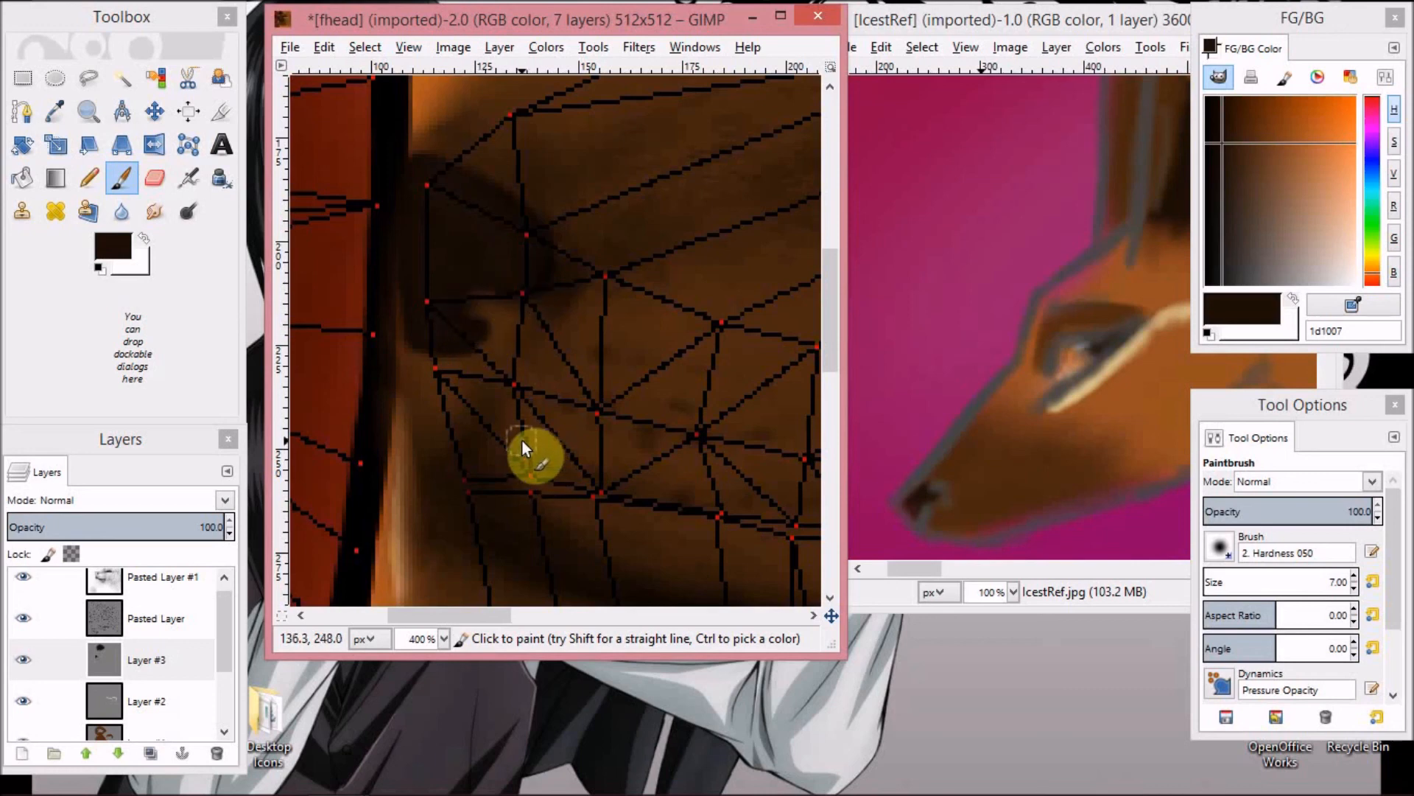
left_click(24, 618)
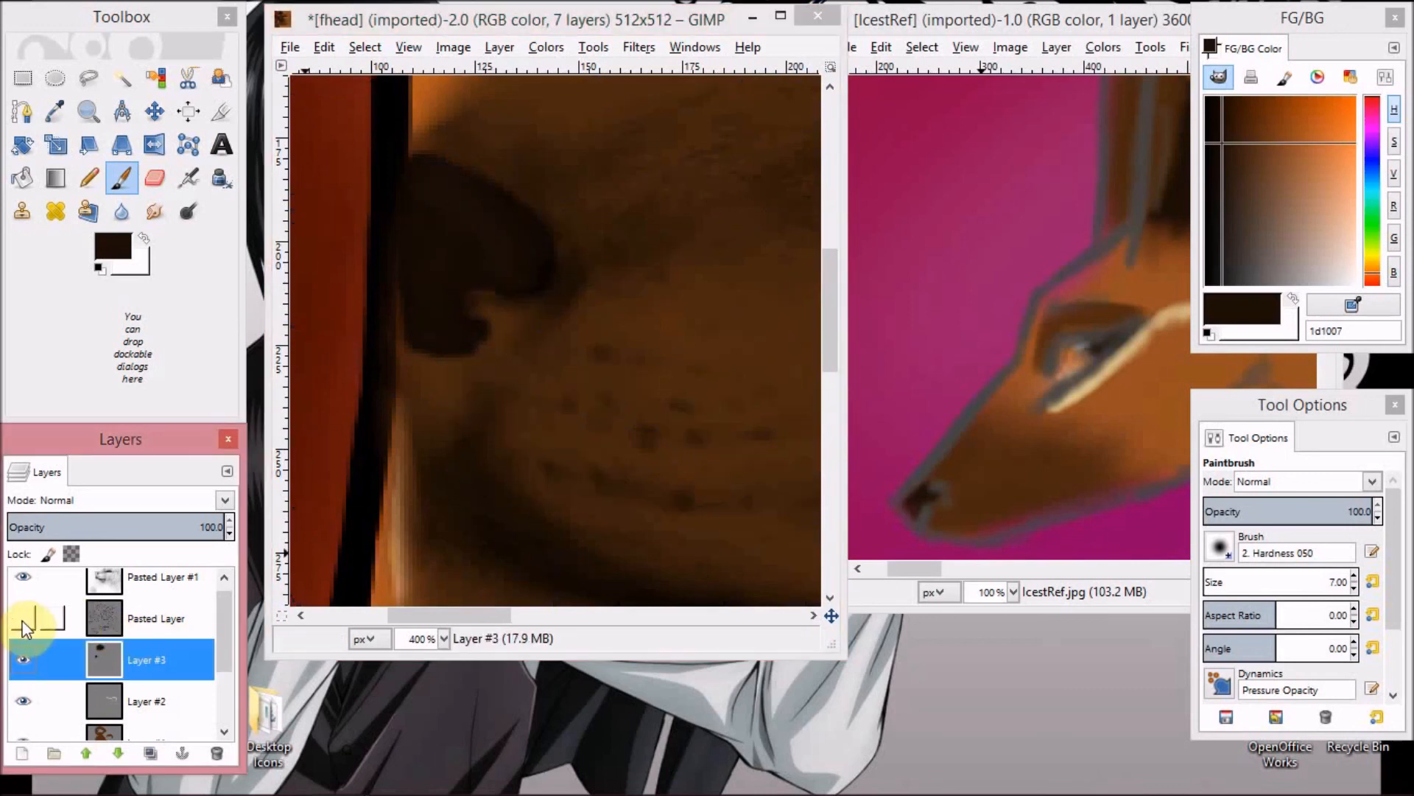
left_click(464, 342)
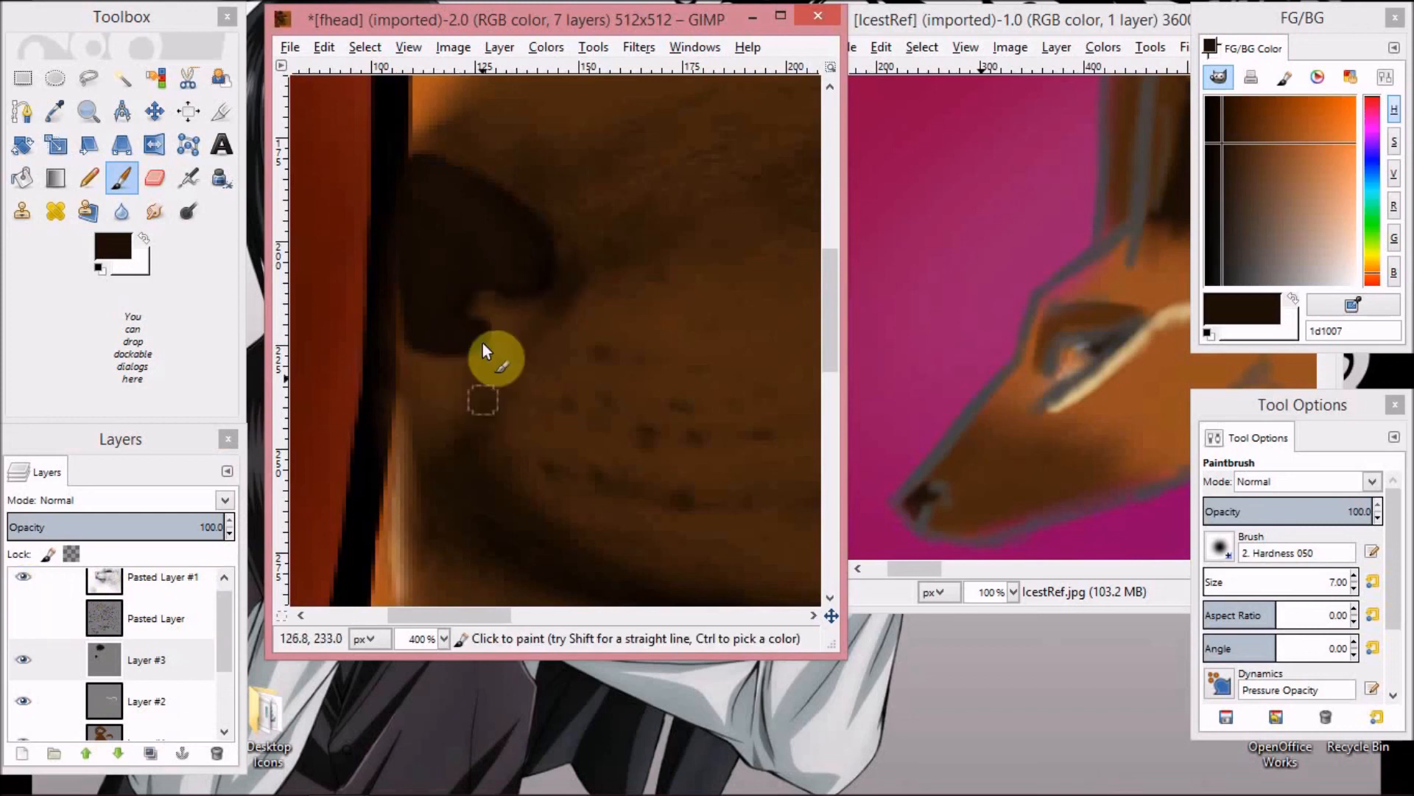
Airbrush a faint highlight in brown 442511 along the upper part of the nose, toggling the UV guide layer to check placement.
left_click(1245, 145)
left_click(188, 178)
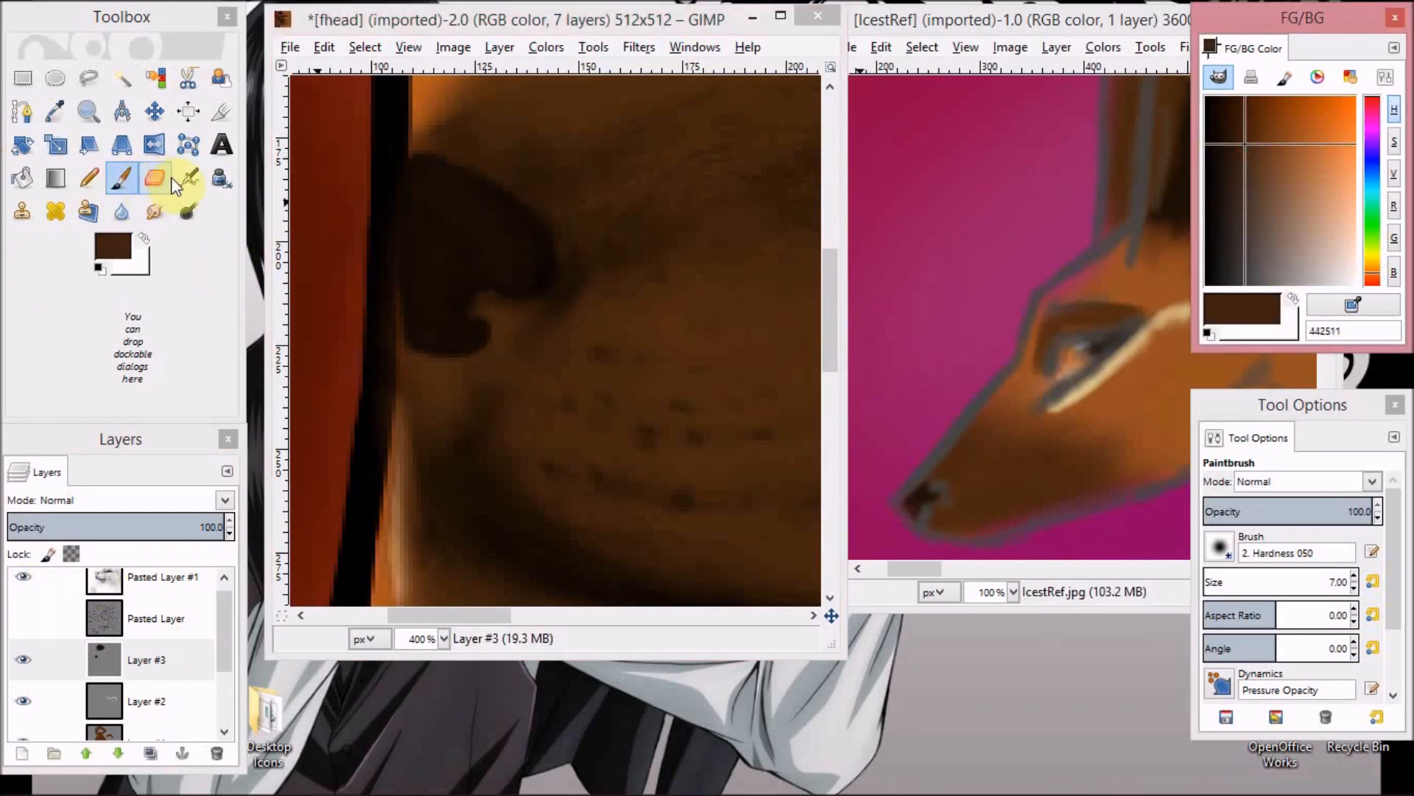
left_click(23, 618)
left_click(423, 197)
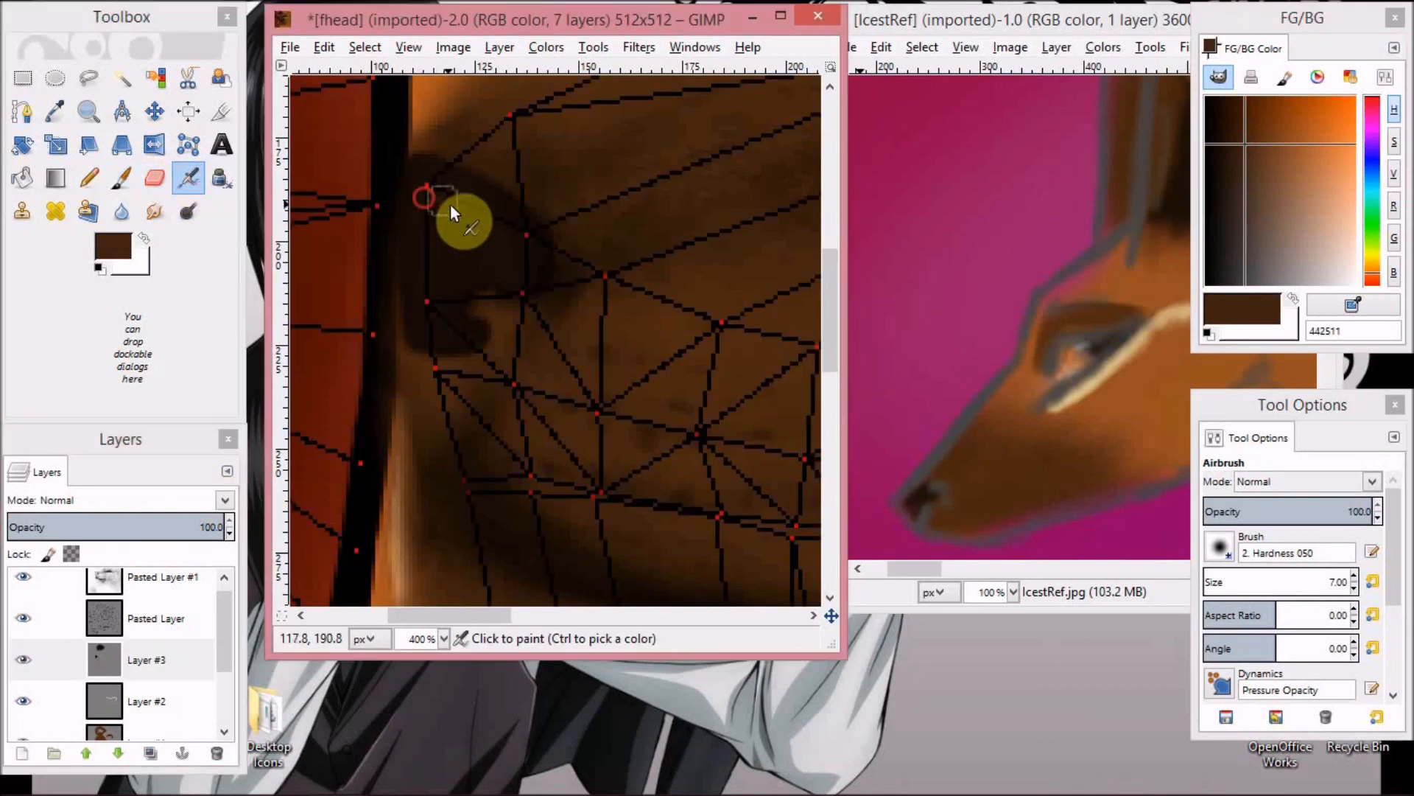
left_click(447, 193)
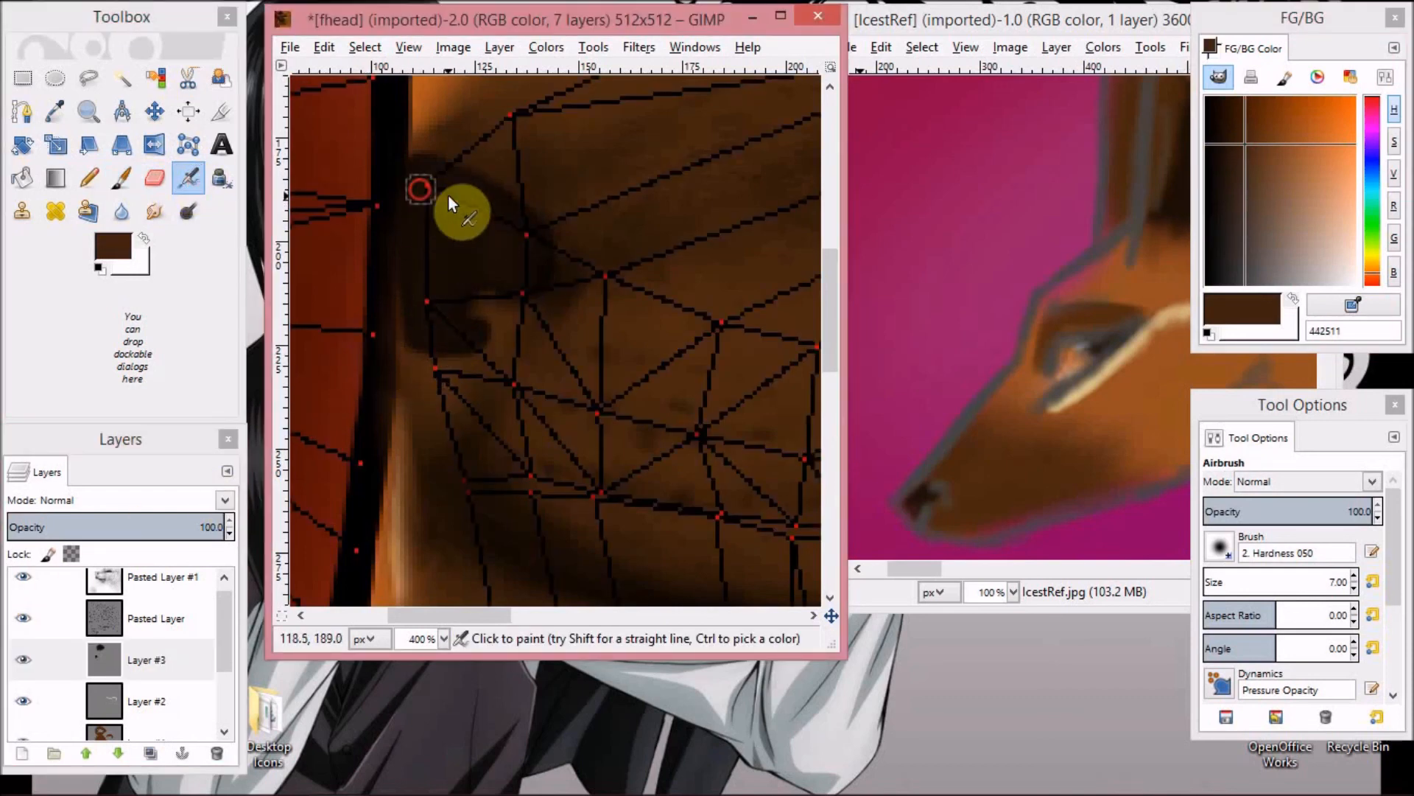
left_click(21, 621)
left_click(20, 621)
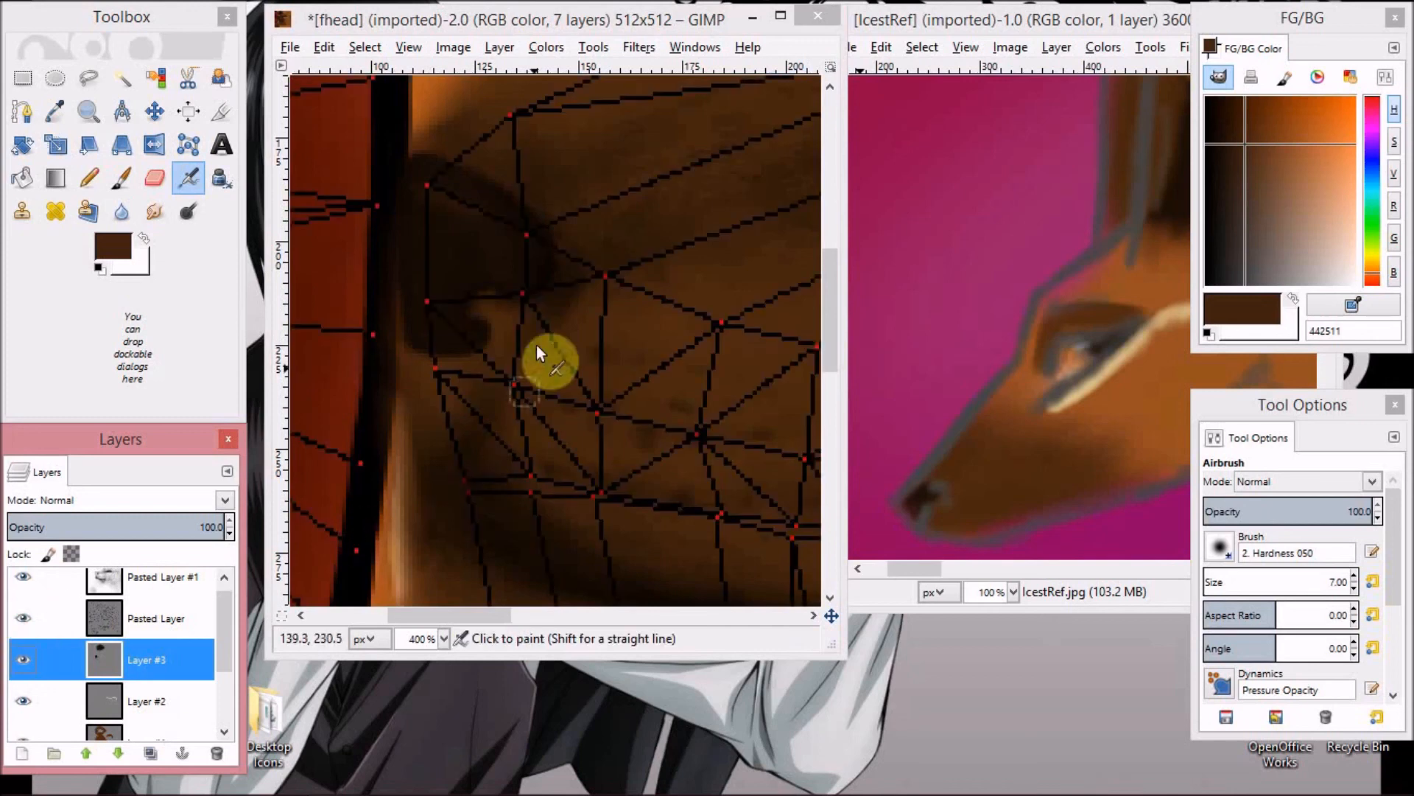
left_click(431, 202)
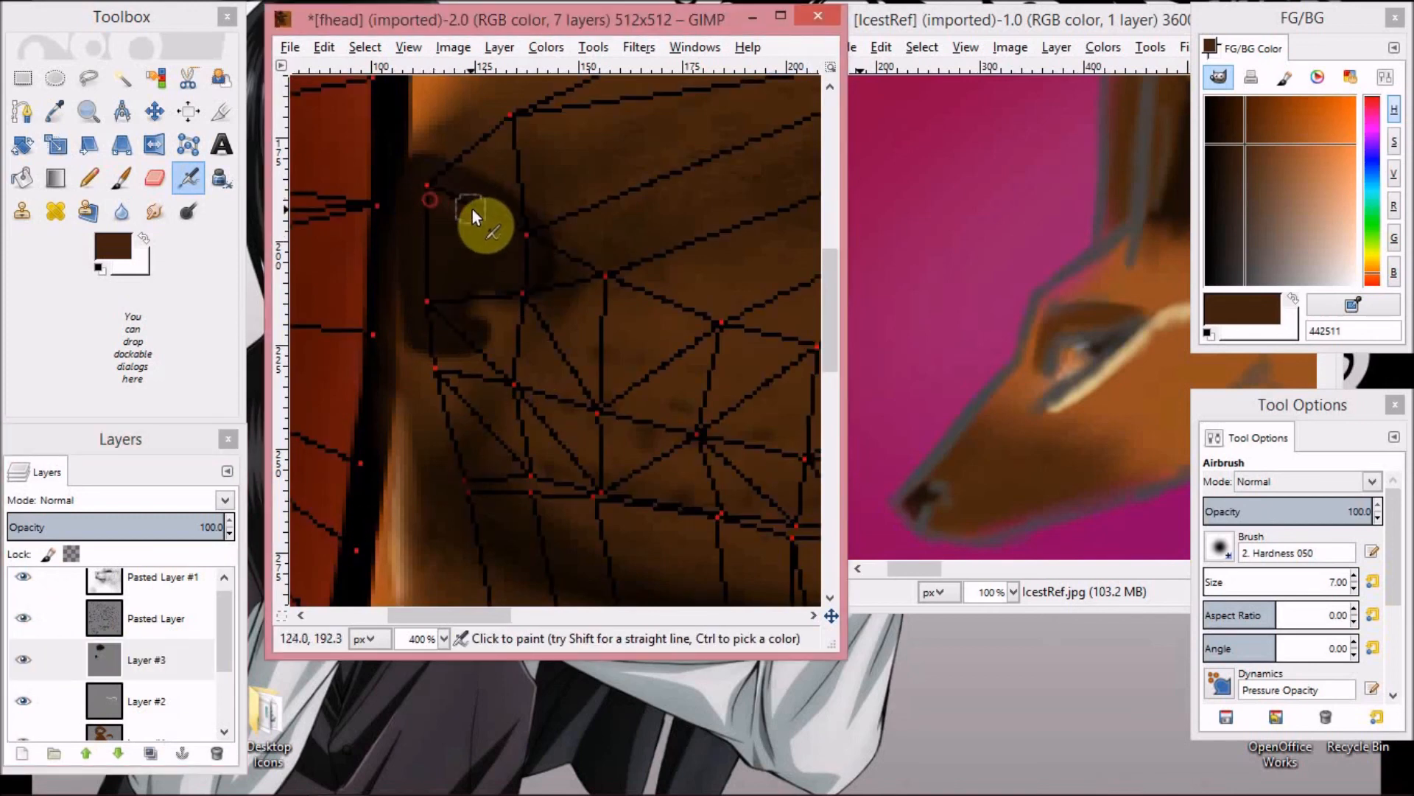
left_click(22, 618)
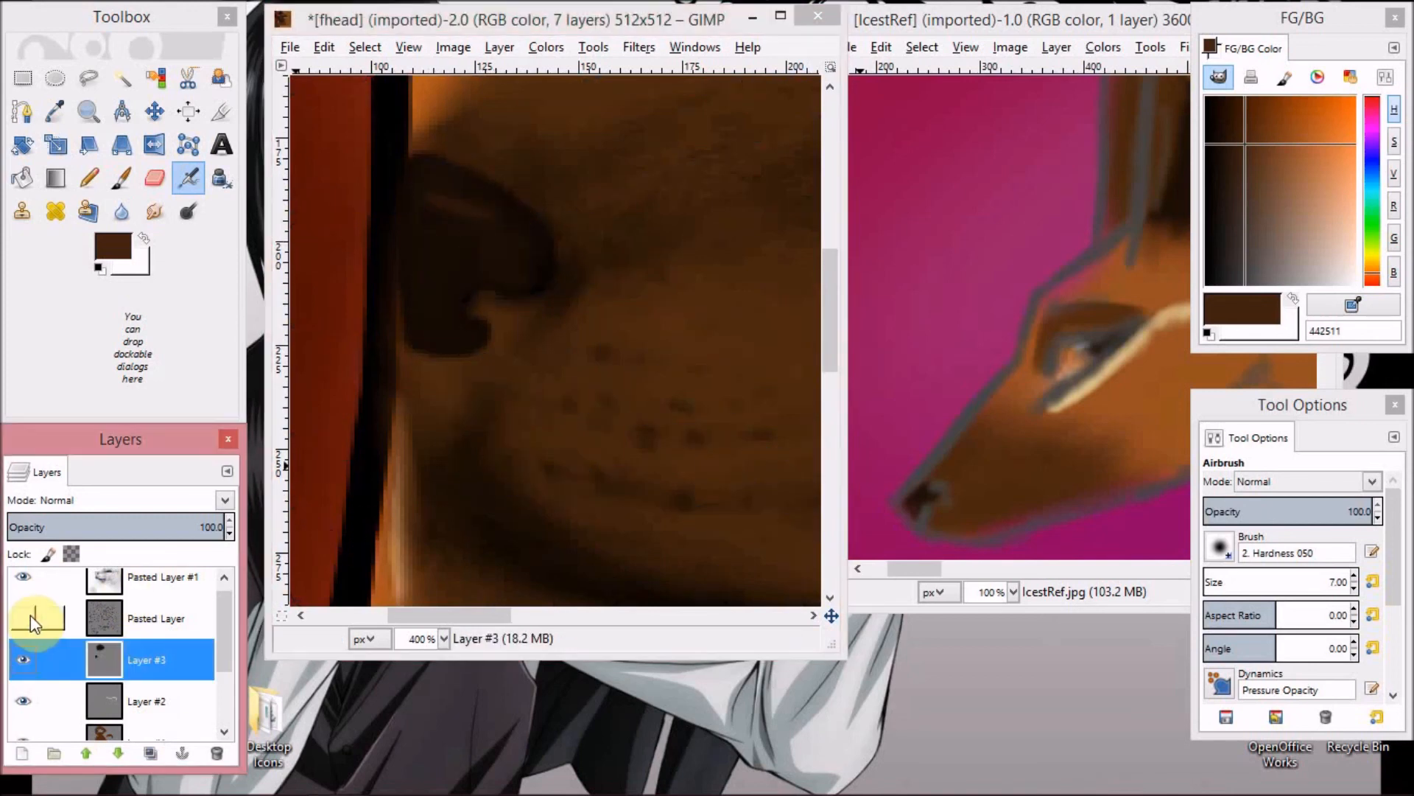
left_click(22, 618)
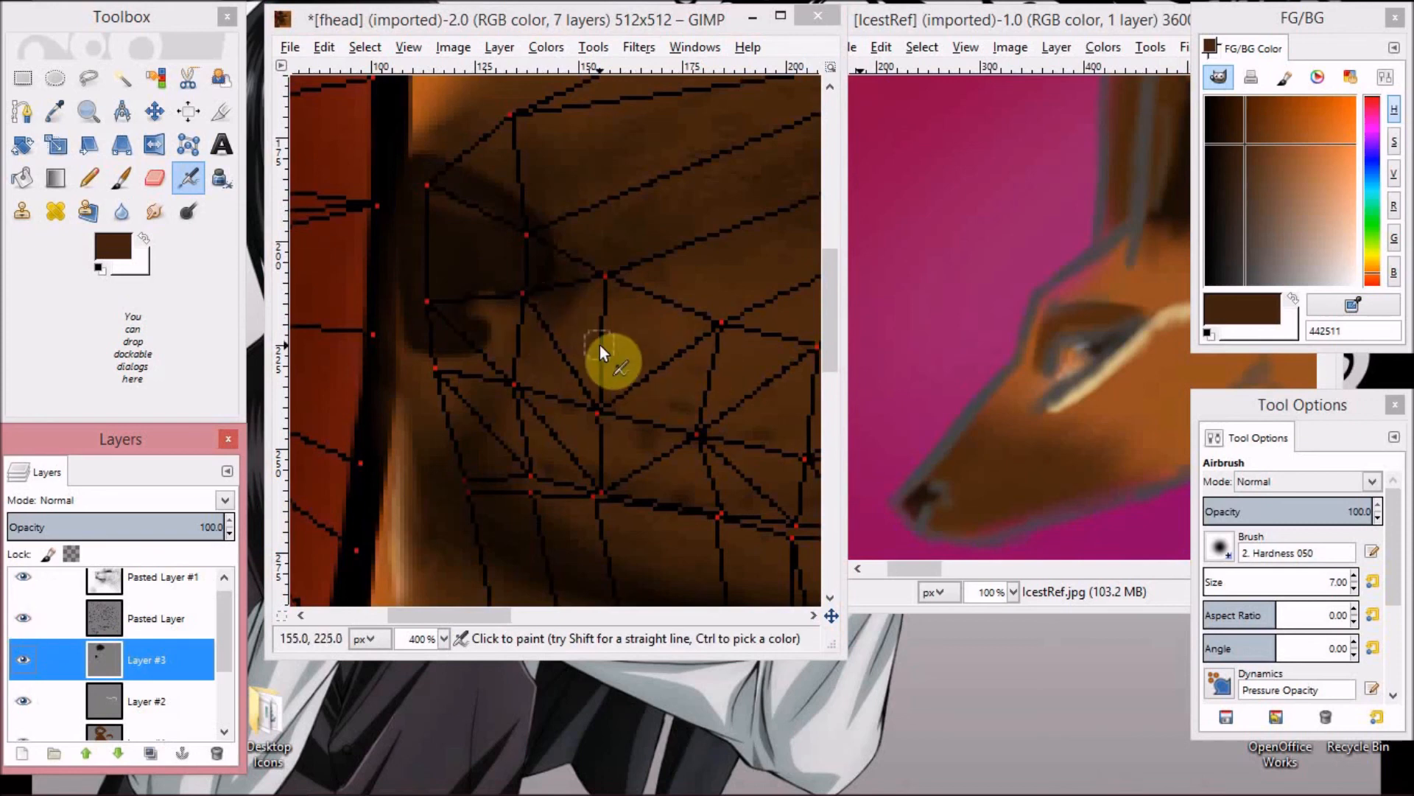
Make Layer #2 active, test Smudge at size 14 on the end of the cream eye stripe, and set the smudge rate to 35.4.
key("1")
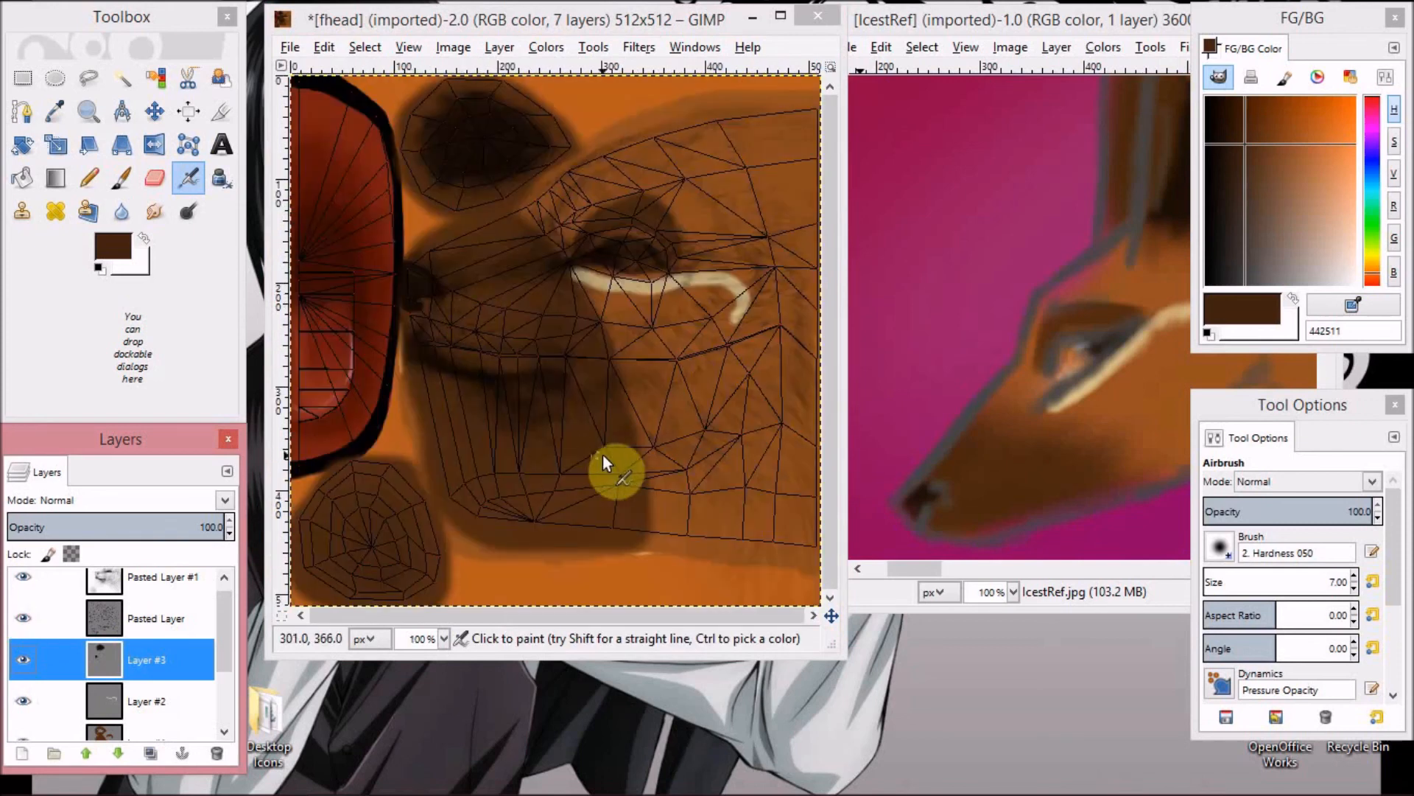
left_click(140, 705)
left_click(155, 212)
left_click(1354, 576)
mouse_move(752, 306)
left_mouse_down()
mouse_move(691, 283)
mouse_move(559, 273)
mouse_move(713, 272)
mouse_move(759, 322)
left_mouse_up()
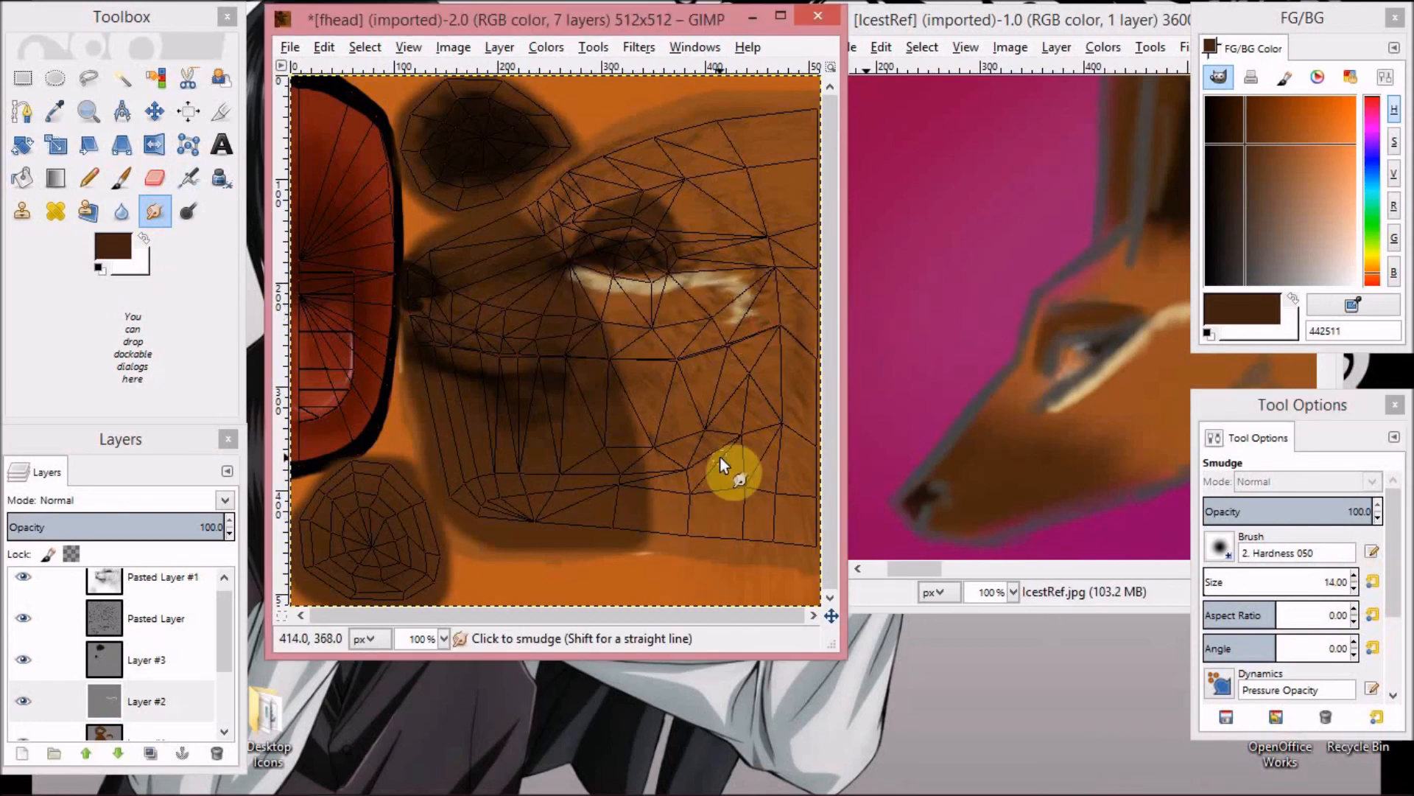
left_click_drag(1392, 549, 1385, 612)
left_click_drag(1282, 689, 1265, 689)
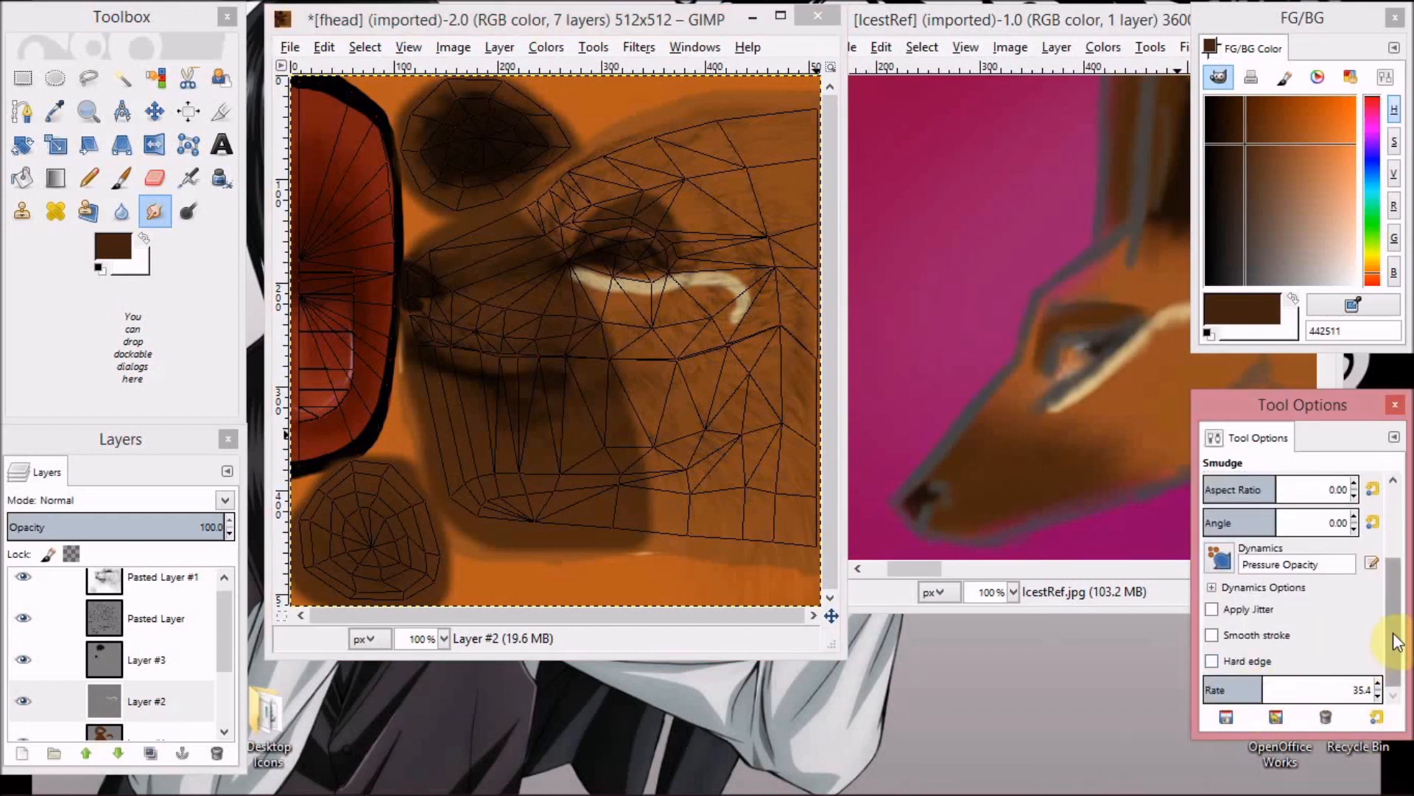
scroll(1378, 641, "up", 3)
Set the Smudge size to 9 and soften the cream stripe beneath the eye, including its end near the inner eye corner.
left_click(727, 314)
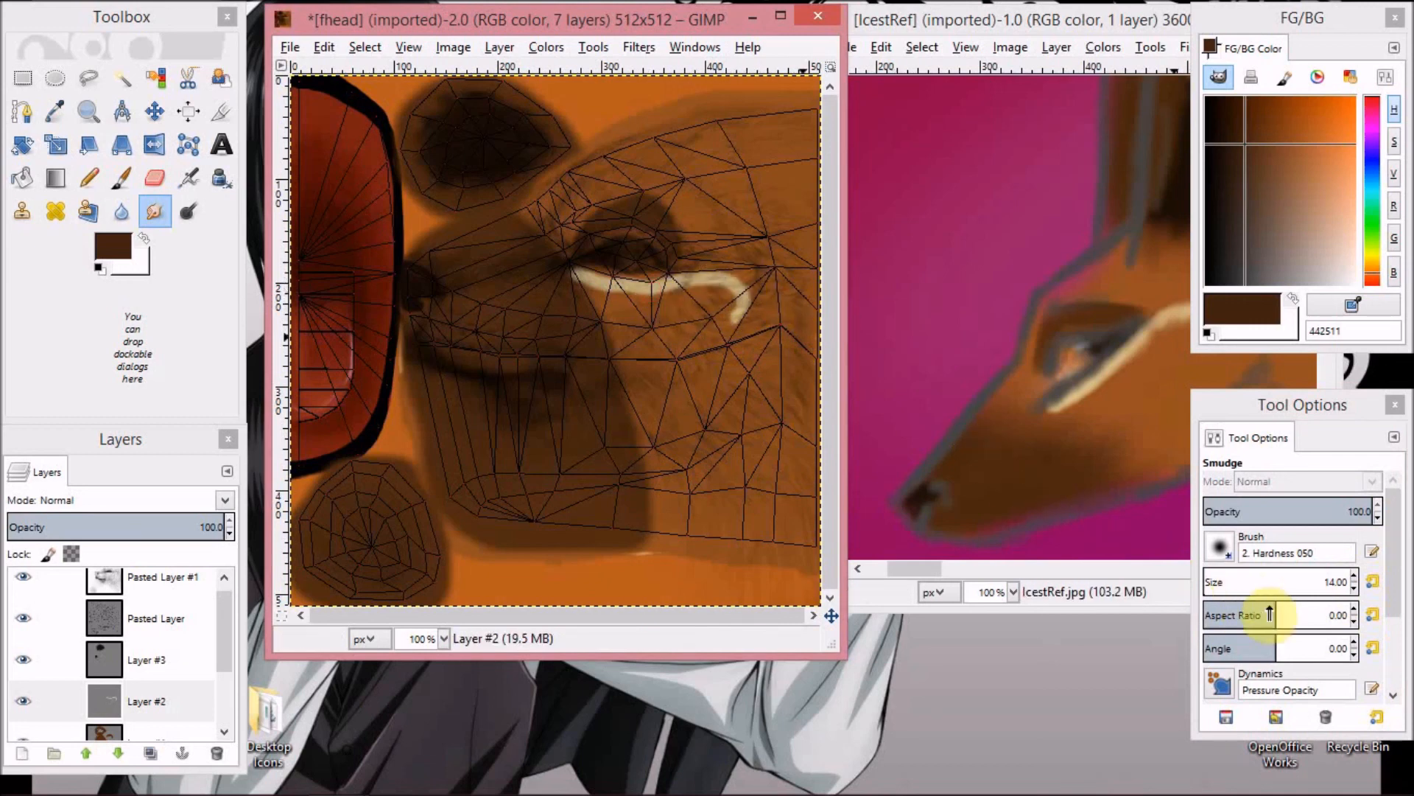
left_click(1354, 588)
left_click(720, 320)
mouse_move(772, 296)
left_mouse_down()
mouse_move(715, 305)
mouse_move(713, 290)
mouse_move(754, 273)
mouse_move(732, 268)
mouse_move(651, 288)
mouse_move(730, 261)
mouse_move(749, 276)
mouse_move(705, 296)
mouse_move(779, 301)
mouse_move(731, 327)
mouse_move(756, 324)
mouse_move(715, 271)
mouse_move(654, 289)
mouse_move(677, 272)
mouse_move(631, 306)
mouse_move(598, 294)
mouse_move(614, 271)
mouse_move(559, 283)
mouse_move(579, 276)
mouse_move(503, 322)
mouse_move(526, 347)
mouse_move(591, 324)
left_mouse_up()
mouse_move(701, 365)
left_mouse_down()
mouse_move(542, 369)
mouse_move(590, 369)
mouse_move(612, 324)
left_mouse_up()
scroll(612, 324, "up", 4)
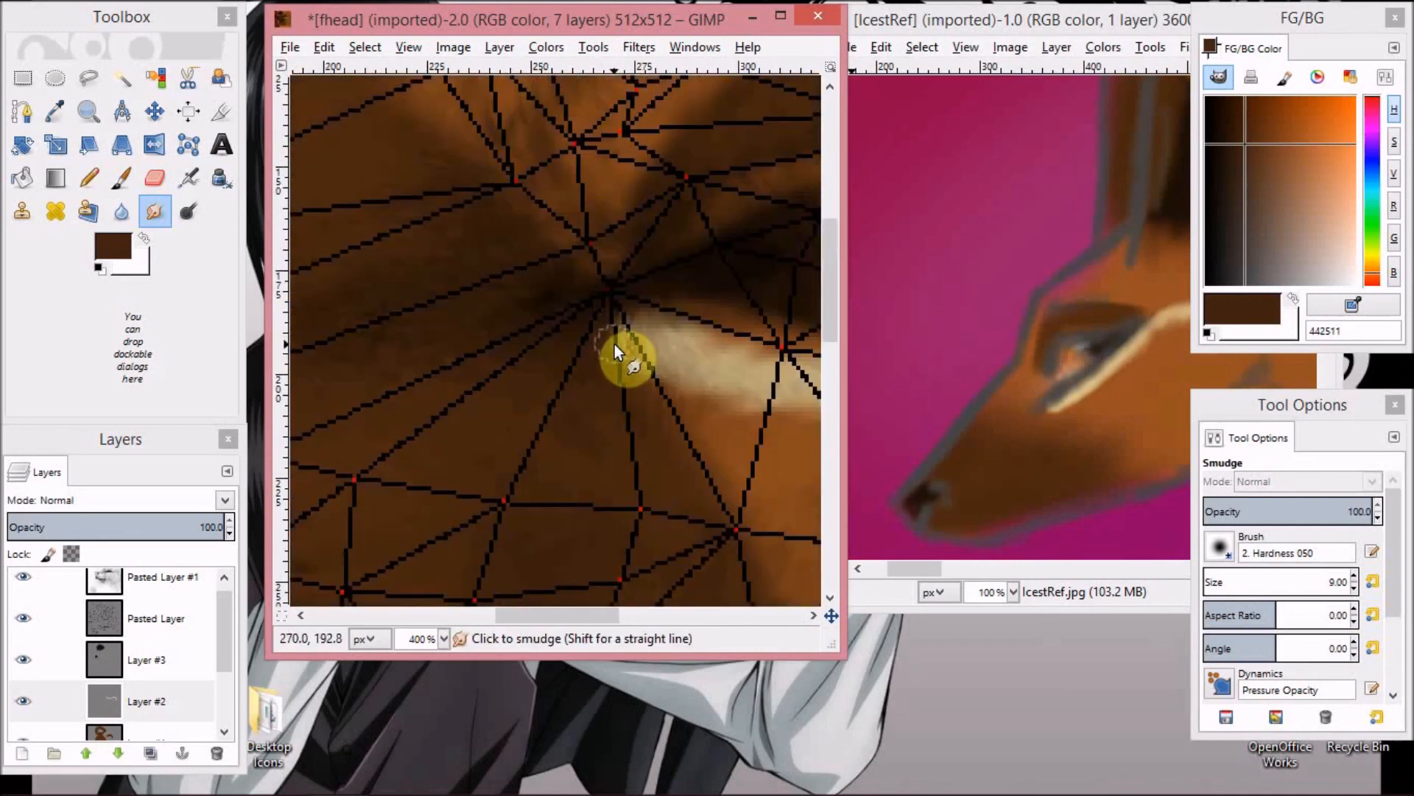
left_click_drag(554, 619, 603, 619)
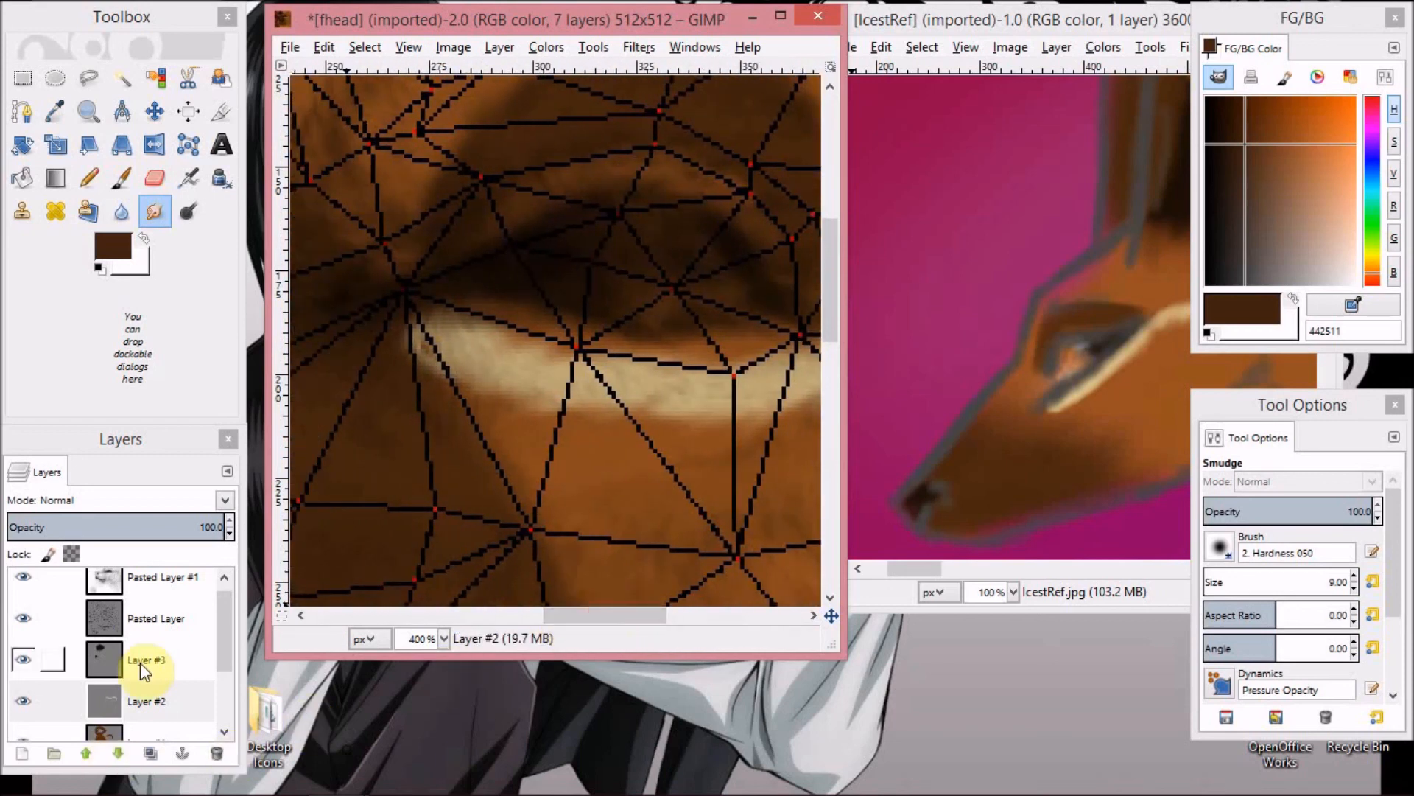
Move the fhead.jpg layer directly beneath Layer #3 and add a 512 × 512 transparent layer above it for painting the eye.
left_click_drag(223, 630, 227, 686)
left_click_drag(122, 726, 157, 687)
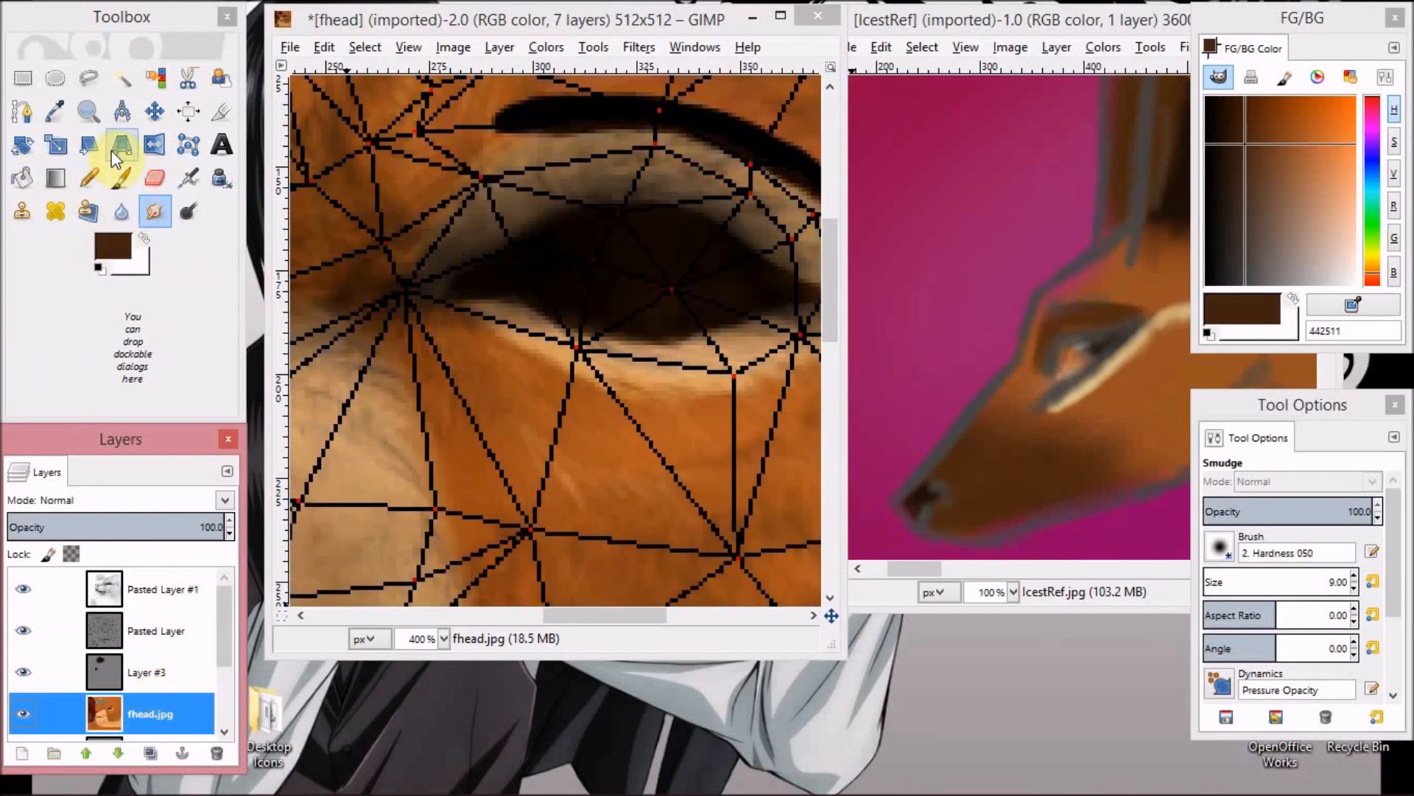
left_click(121, 179)
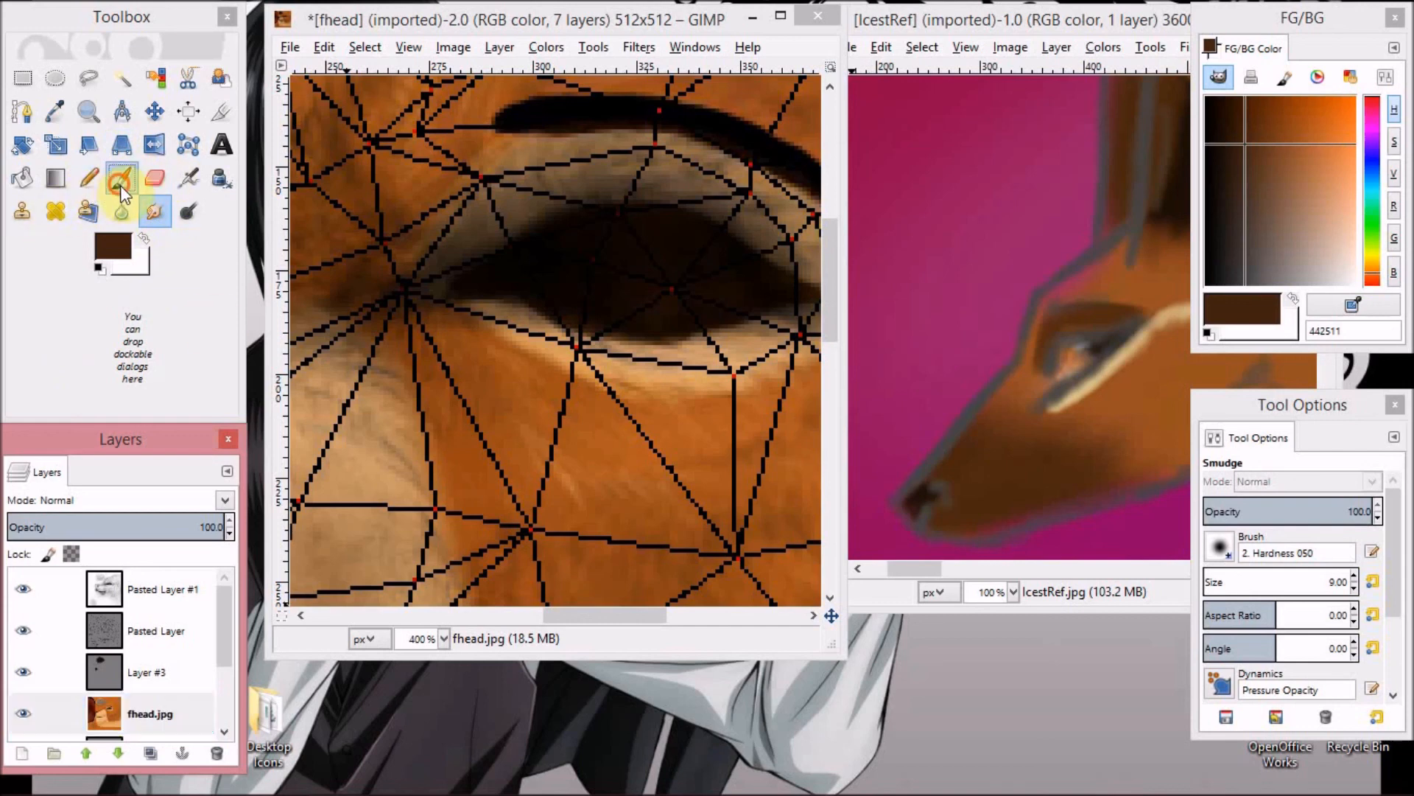
left_click(22, 753)
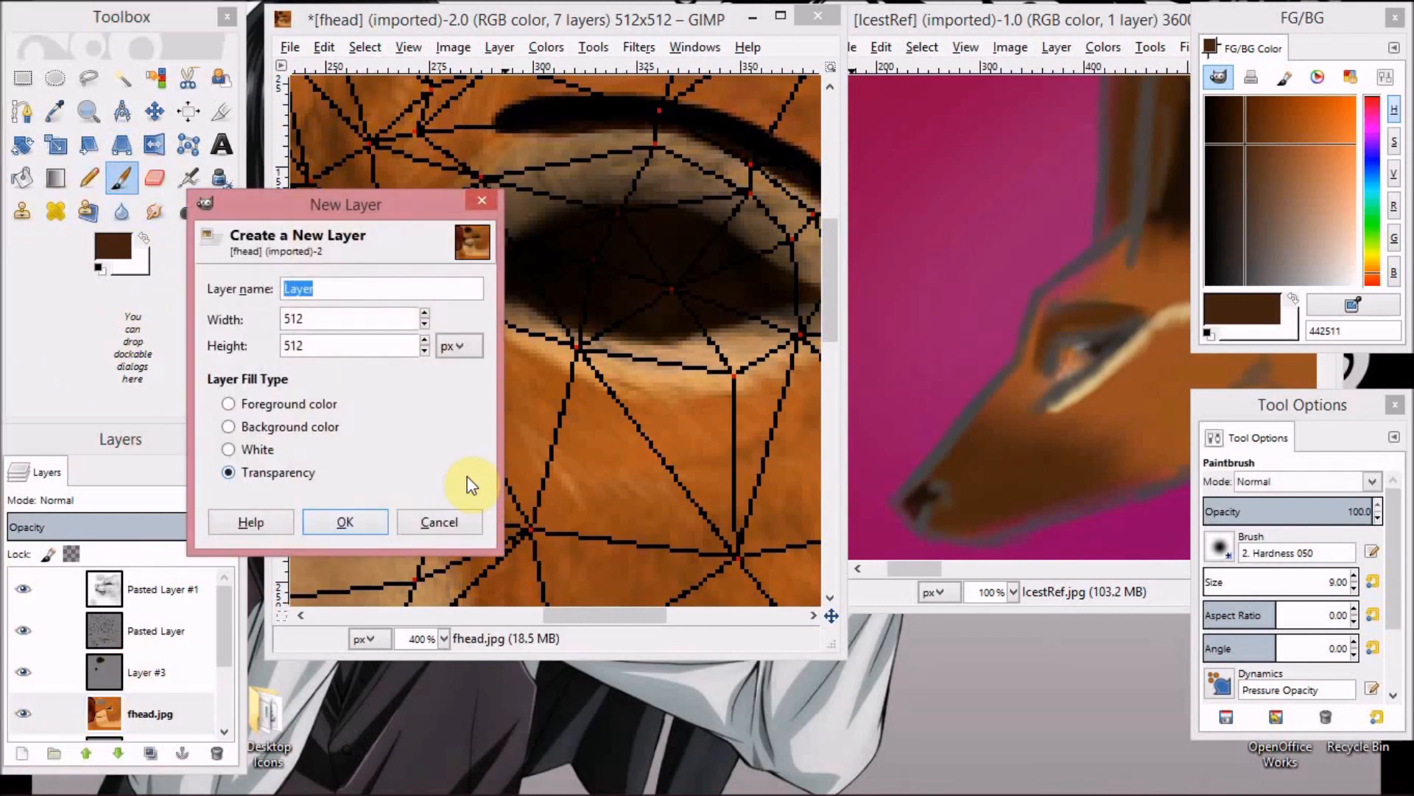
left_click(344, 522)
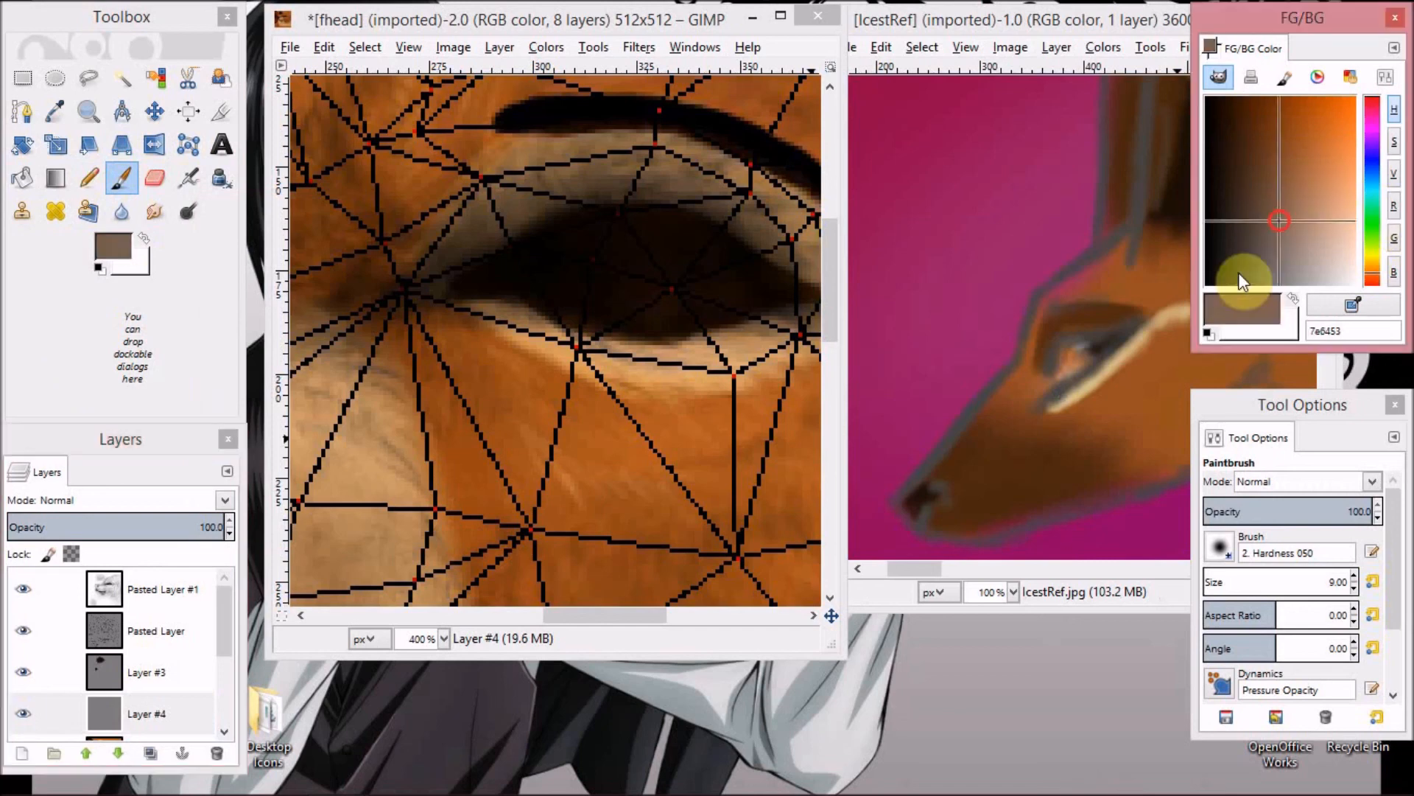
Set the foreground color to black (000000) and paint over the whole eye opening on Layer #4.
left_click(1242, 277)
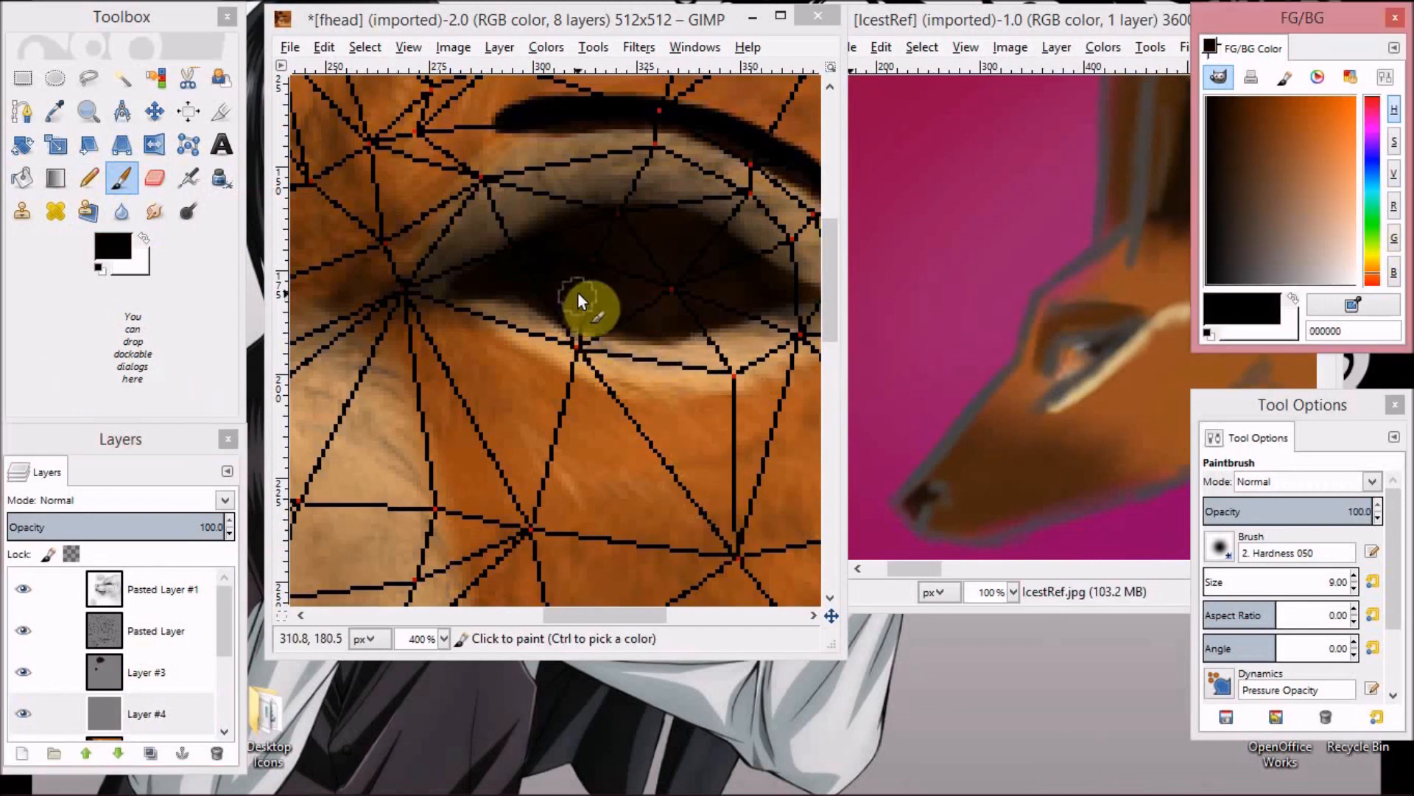
left_click(453, 289)
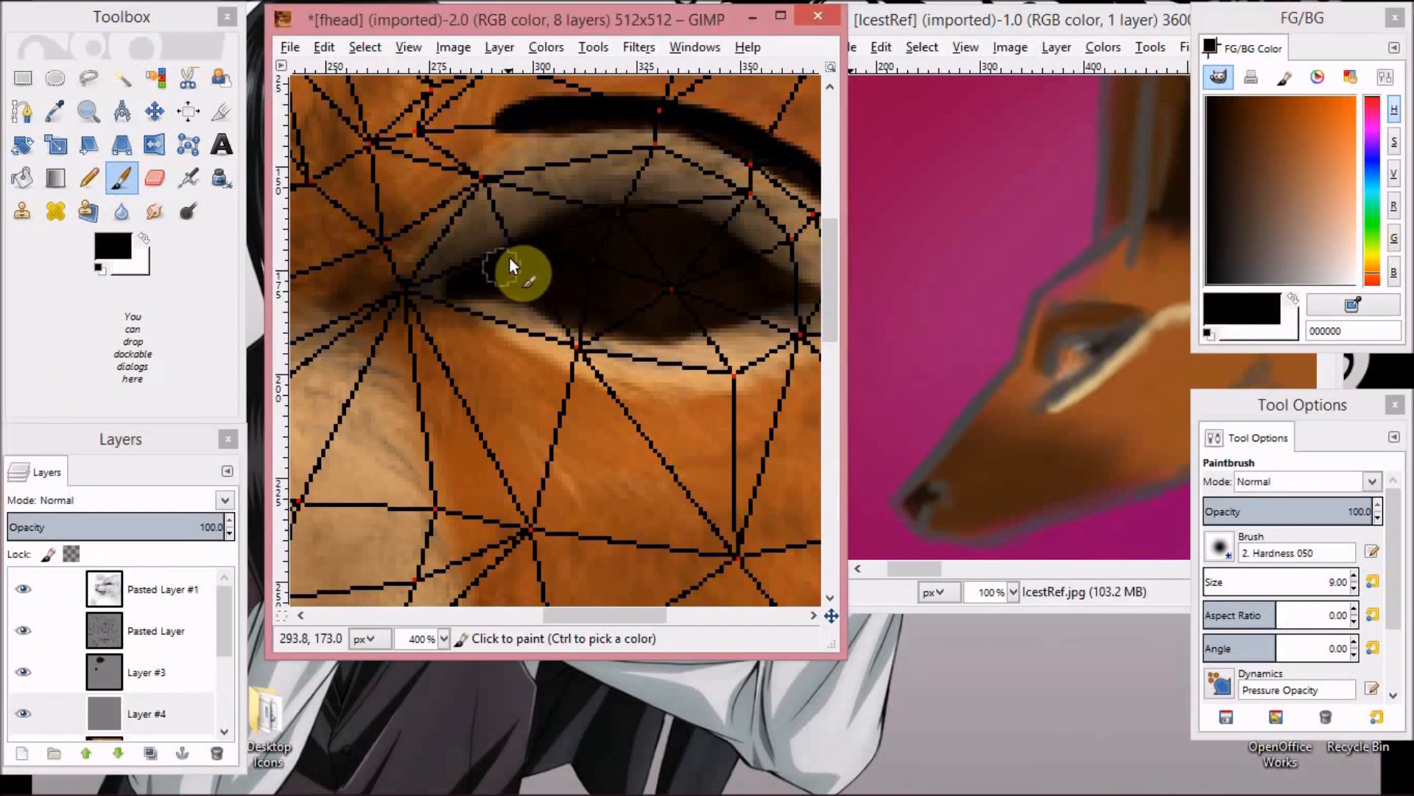
left_click_drag(563, 614, 578, 615)
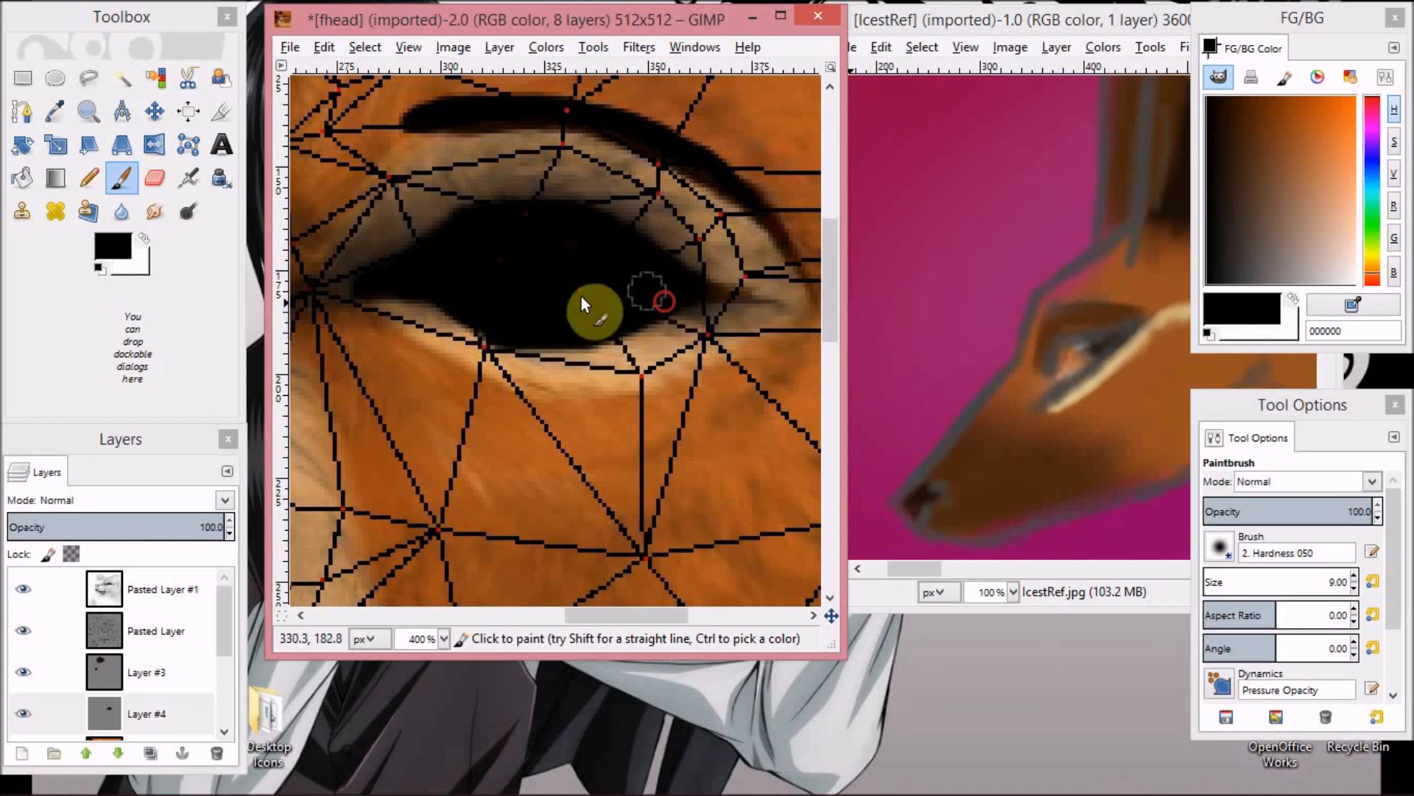
Move the fhead.jpg layer back to the bottom of the stack and hide it together with Layer and Layer #1.
left_click_drag(226, 645, 188, 737)
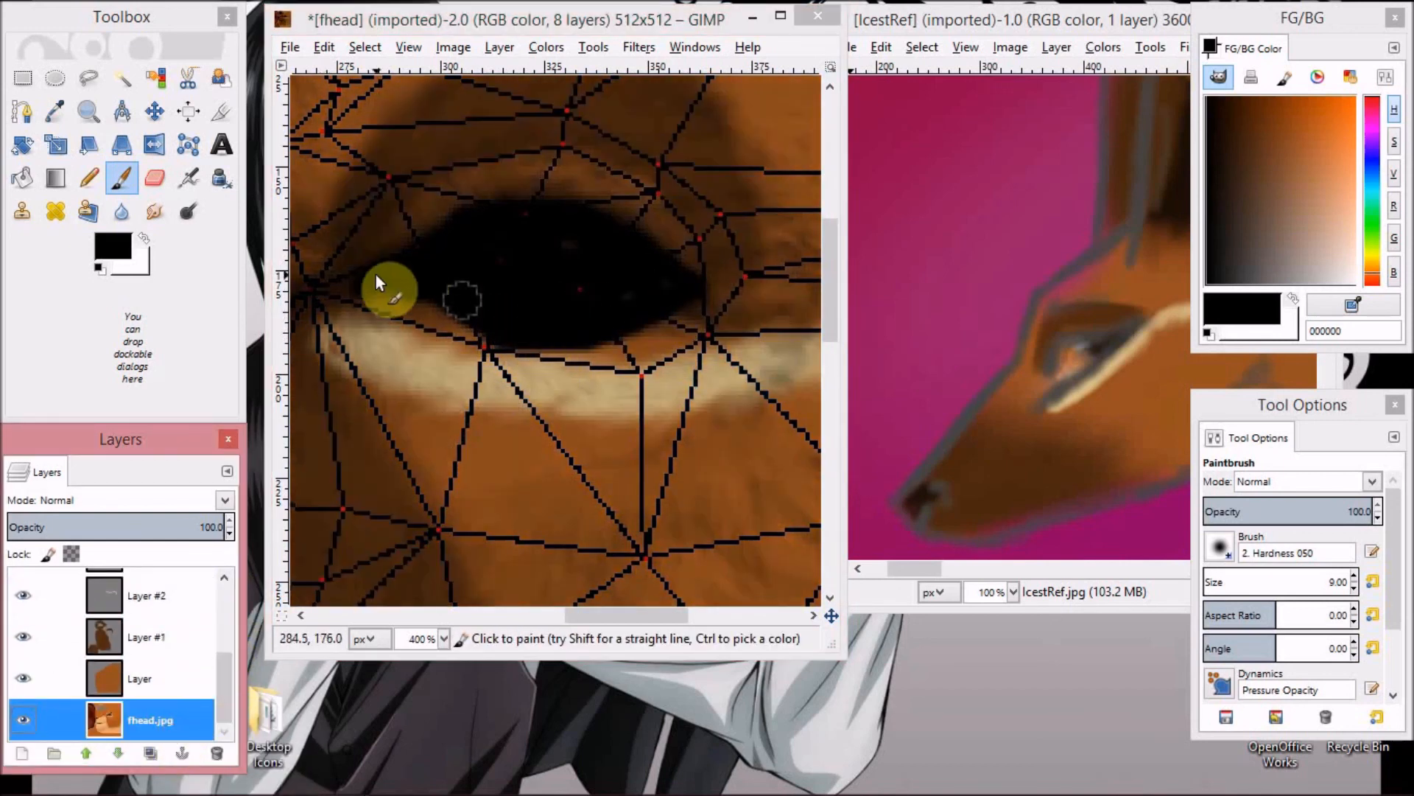
mouse_move(225, 682)
left_mouse_down()
mouse_move(229, 636)
mouse_move(225, 673)
left_mouse_up()
left_click(23, 702)
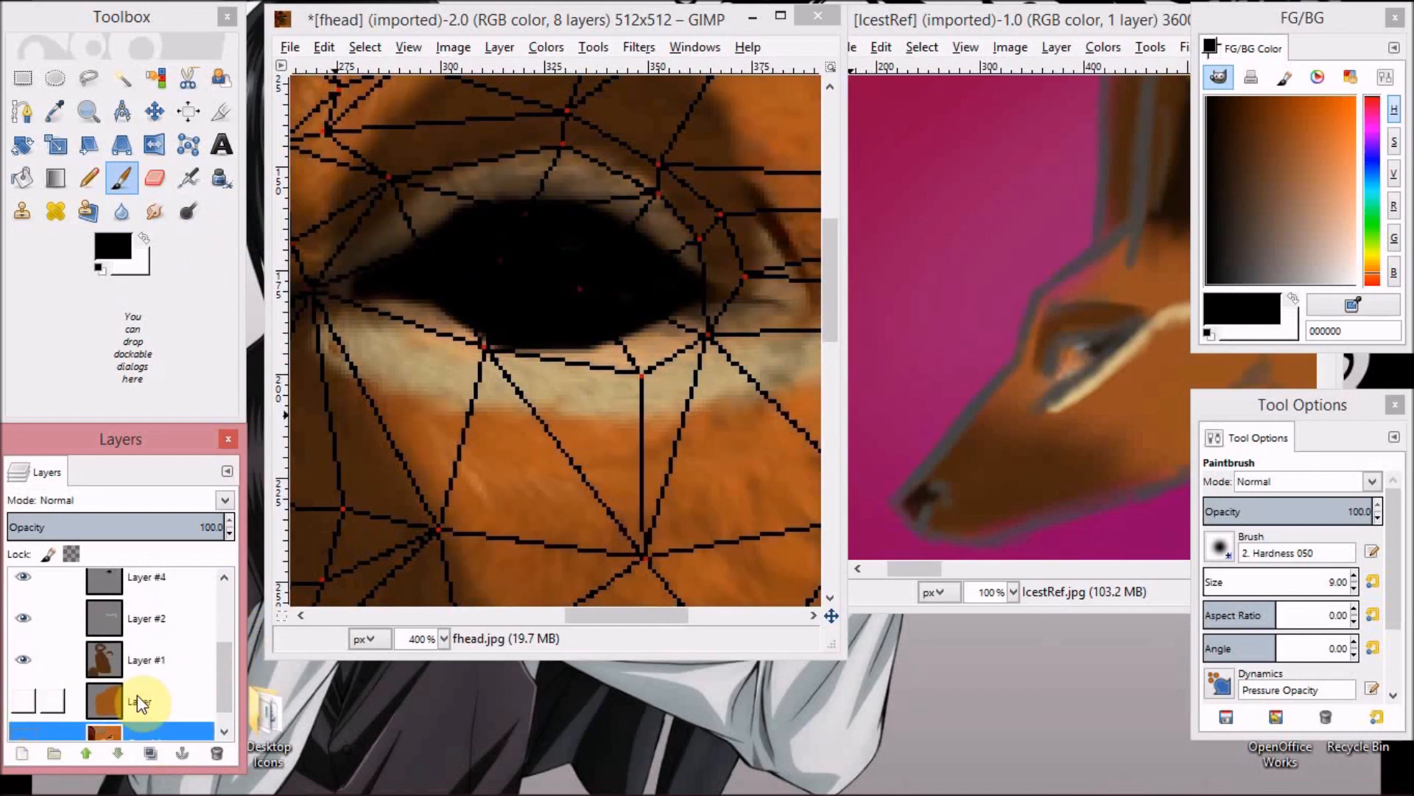
left_click(24, 660)
left_click(25, 730)
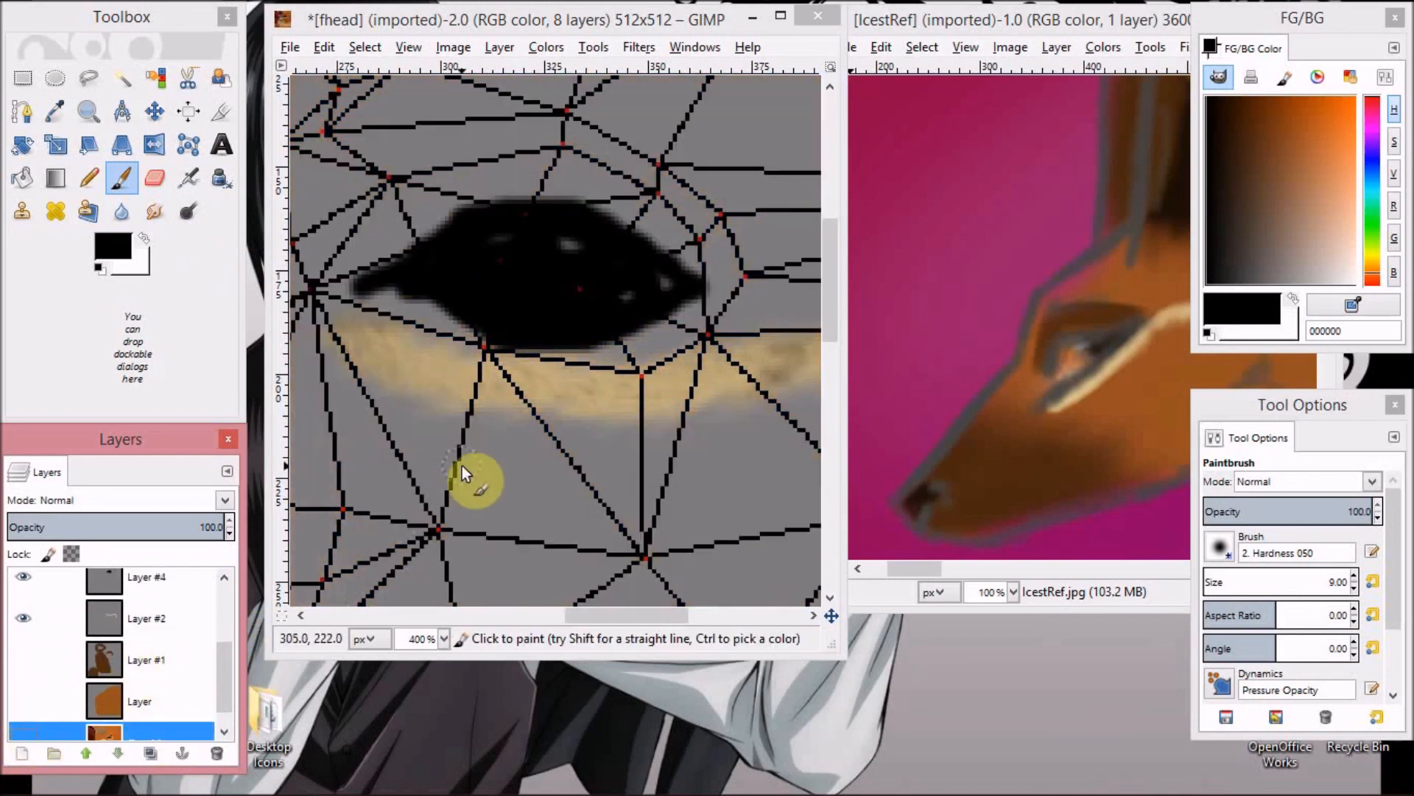
Fill the remaining gaps in the black eye on Layer #4 and erase the stray paint around its edge.
left_click(475, 252)
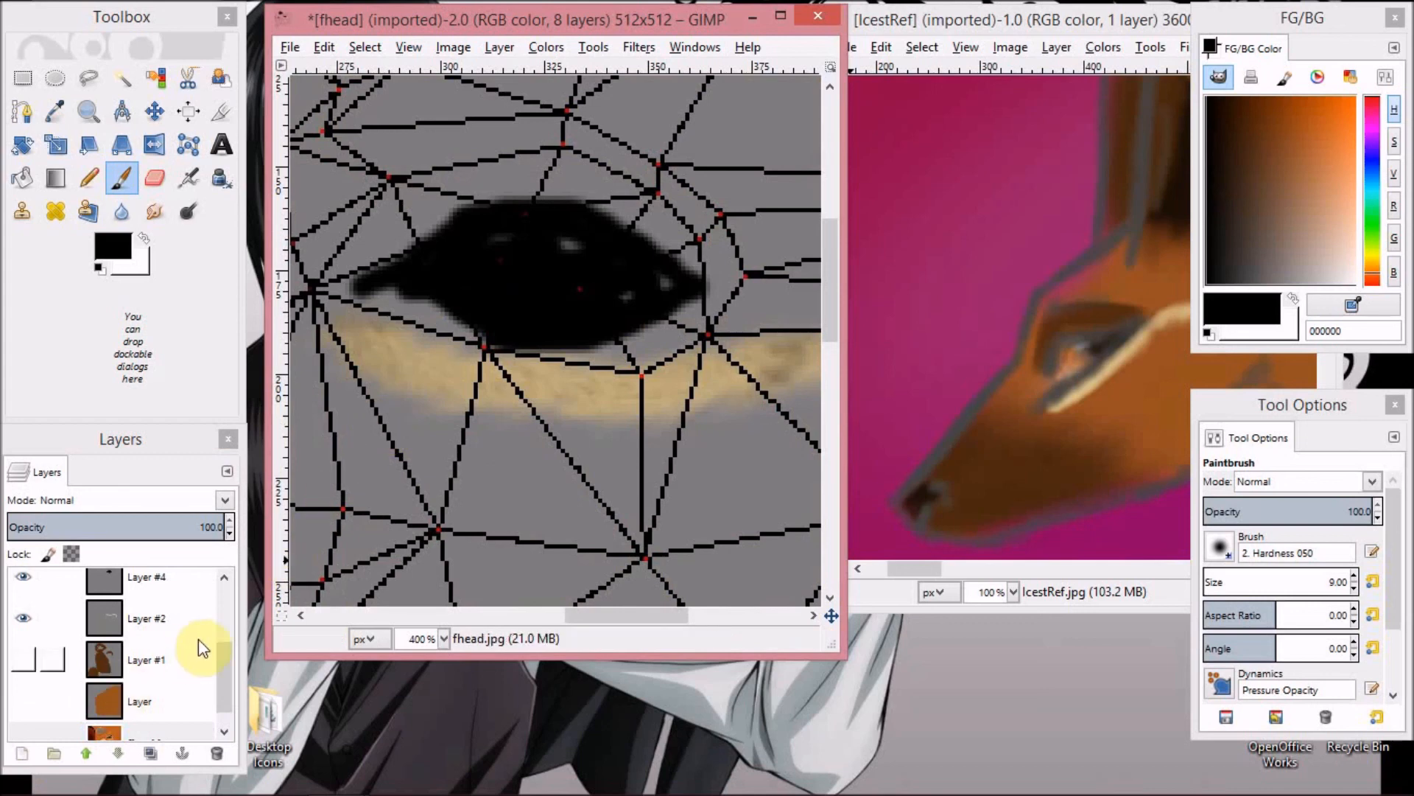
scroll(198, 648, "up", 3)
left_click(172, 711)
mouse_move(483, 239)
left_mouse_down()
mouse_move(591, 244)
mouse_move(625, 290)
mouse_move(579, 295)
mouse_move(499, 231)
mouse_move(386, 297)
mouse_move(499, 325)
mouse_move(444, 257)
mouse_move(502, 211)
mouse_move(569, 289)
left_mouse_up()
left_click(155, 177)
mouse_move(419, 324)
left_mouse_down()
mouse_move(548, 373)
mouse_move(653, 334)
left_mouse_up()
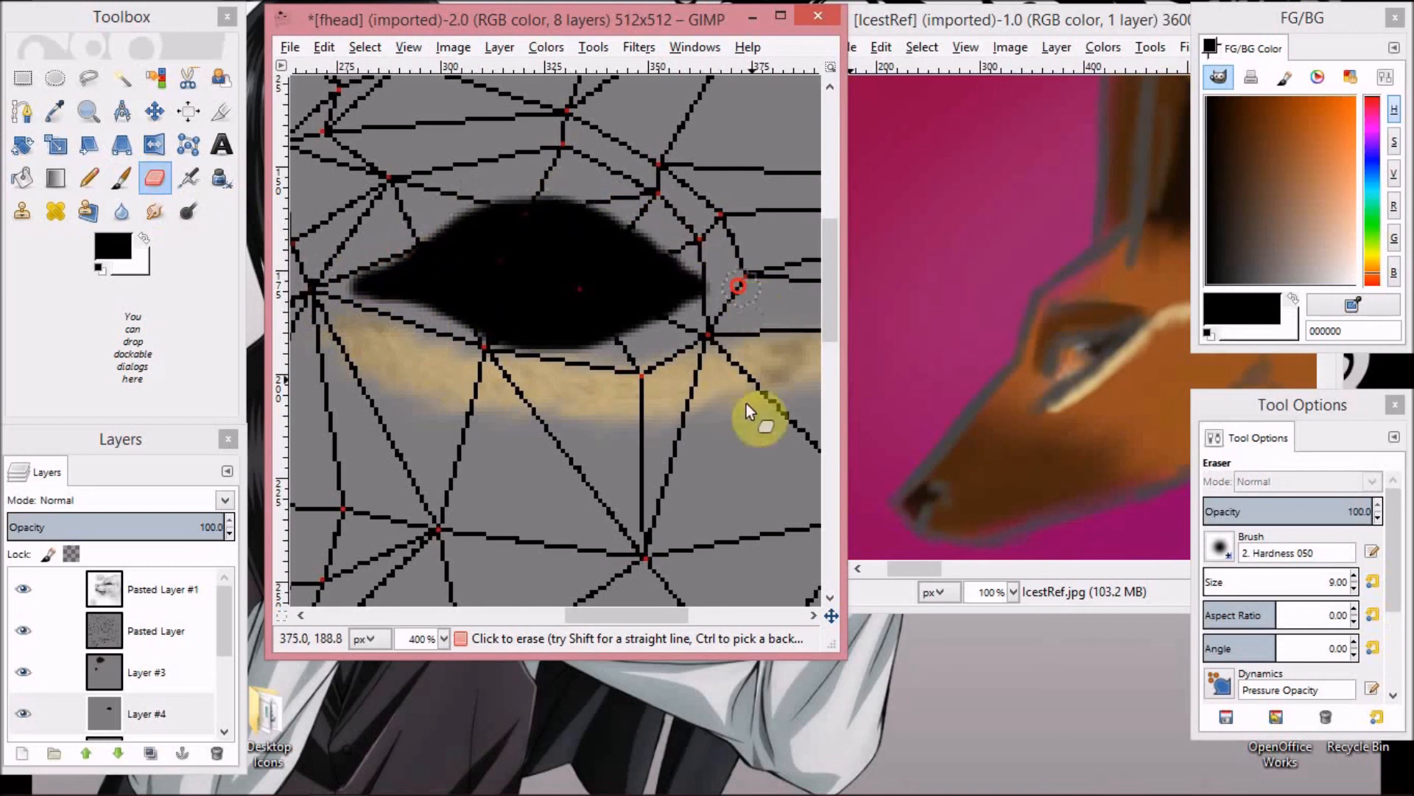
Show the fhead.jpg, Layer and Layer #1 layers again and hide the UV guide layer.
left_click_drag(224, 640, 226, 722)
left_click(23, 719)
left_click(23, 680)
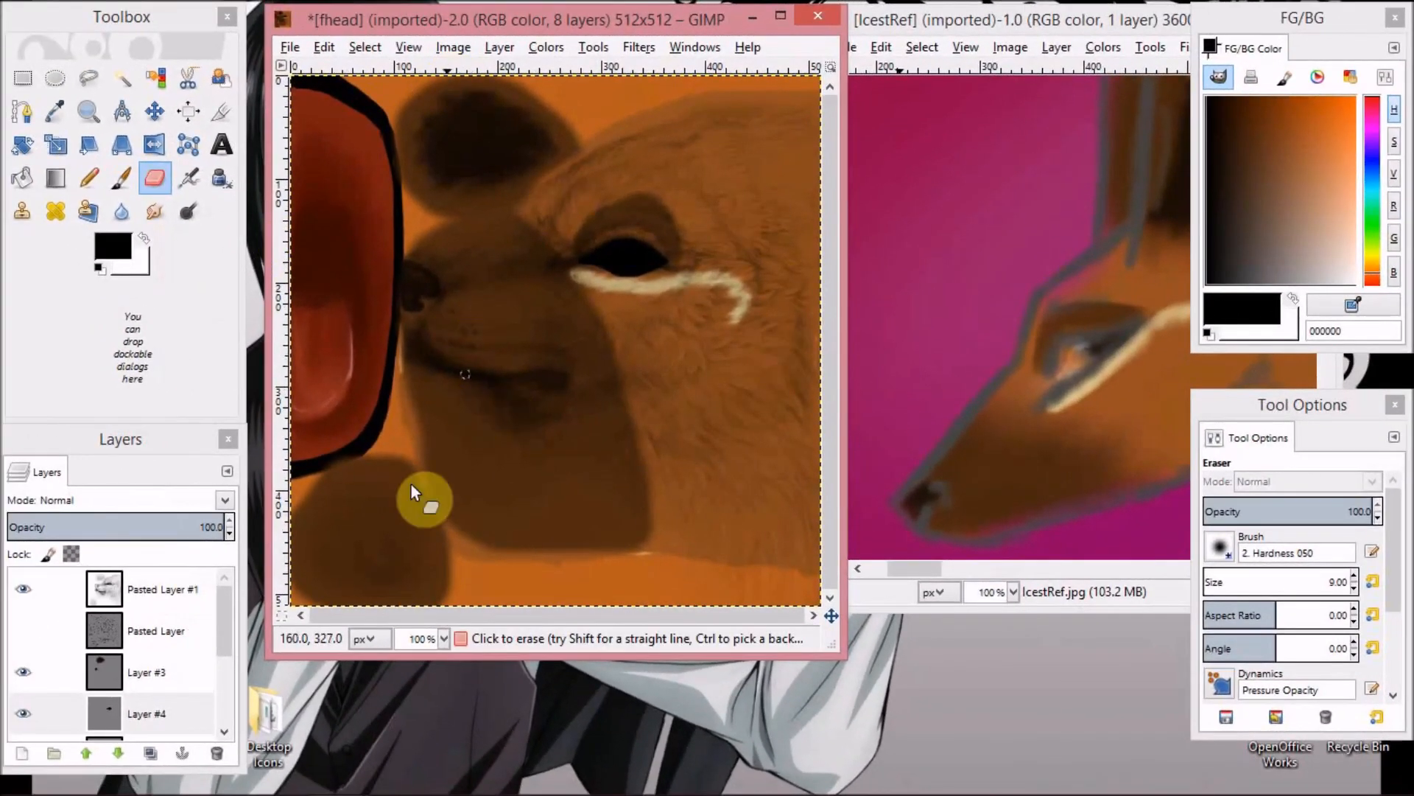
Begin exporting the head texture and choose C:\FeralHeart\my_presets\preset_2 as the destination folder.
left_click(293, 47)
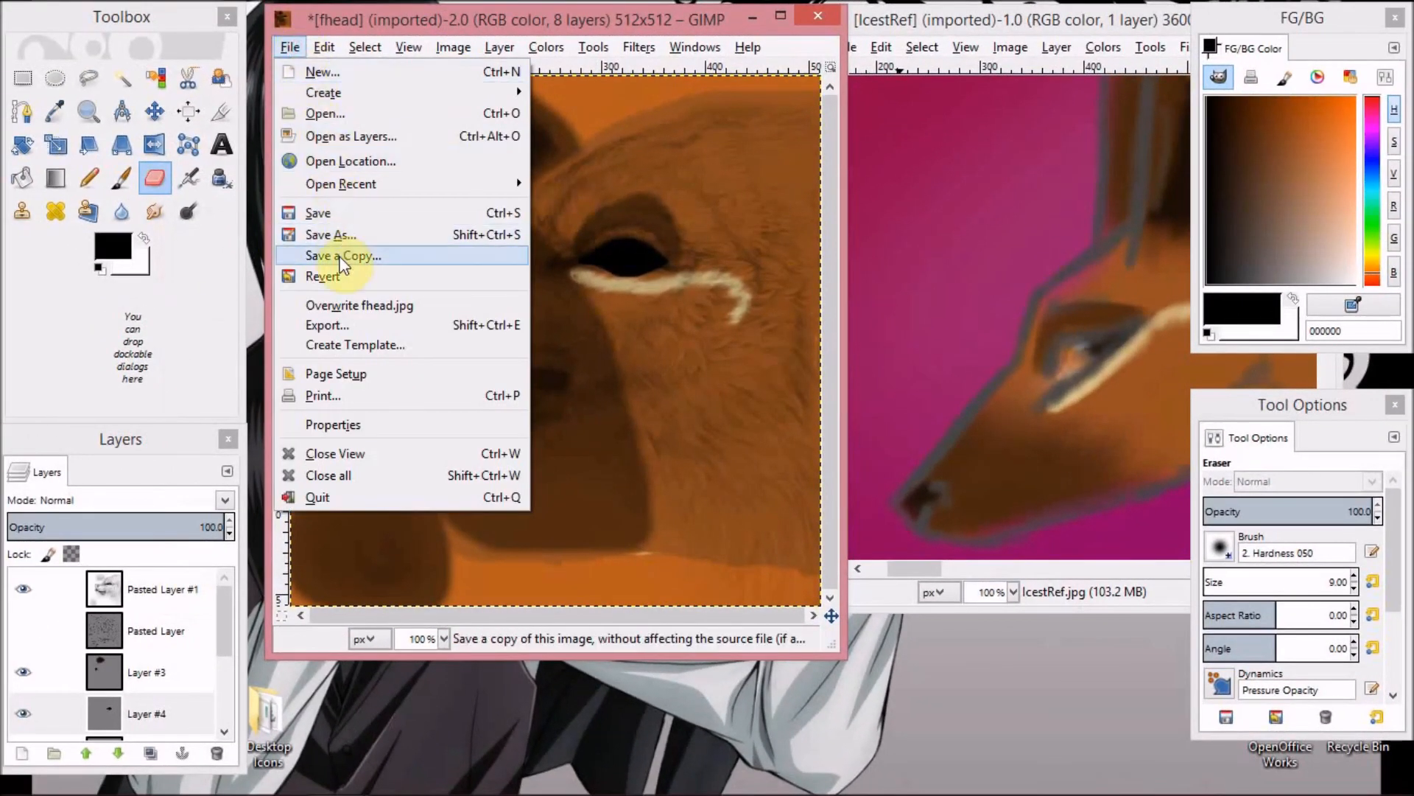
left_click(343, 325)
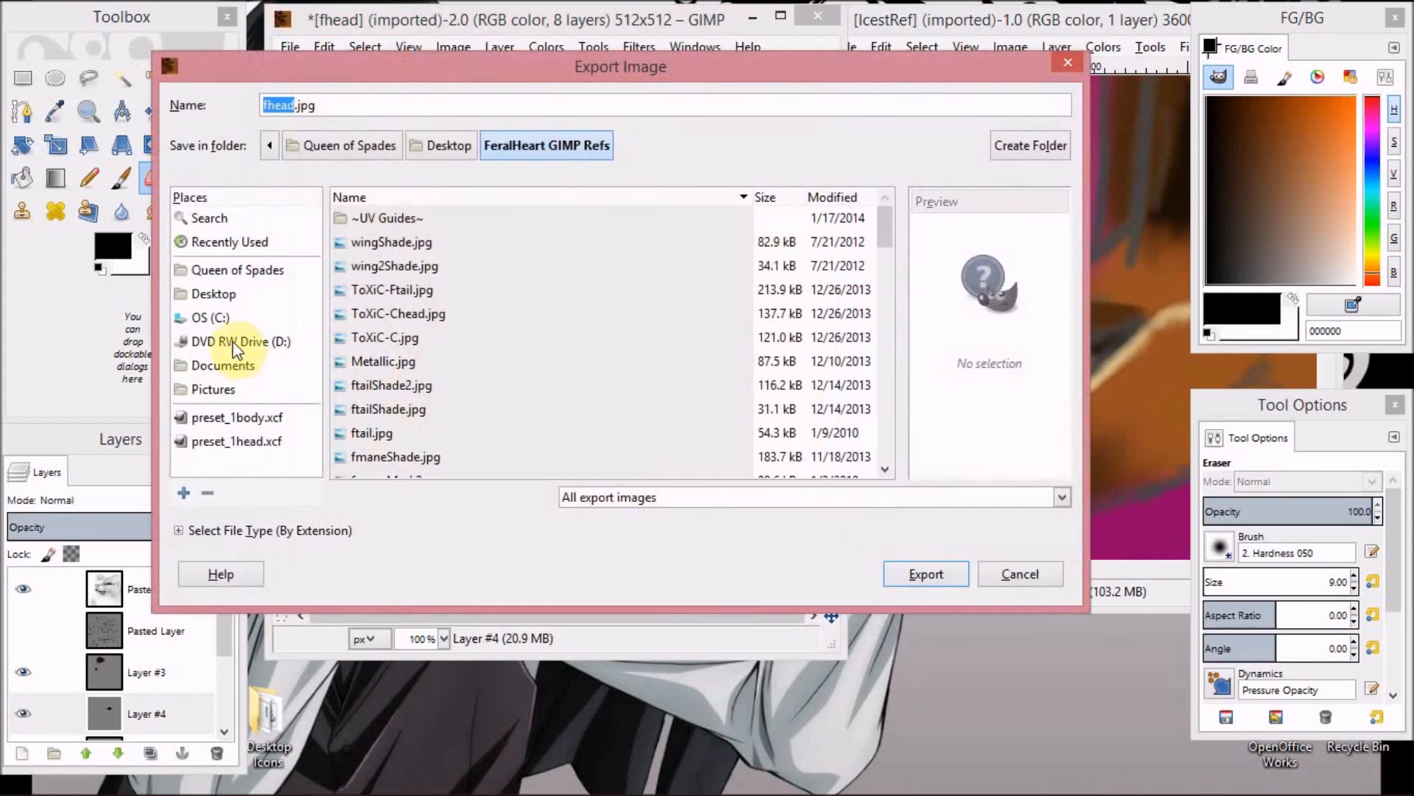
left_click(221, 318)
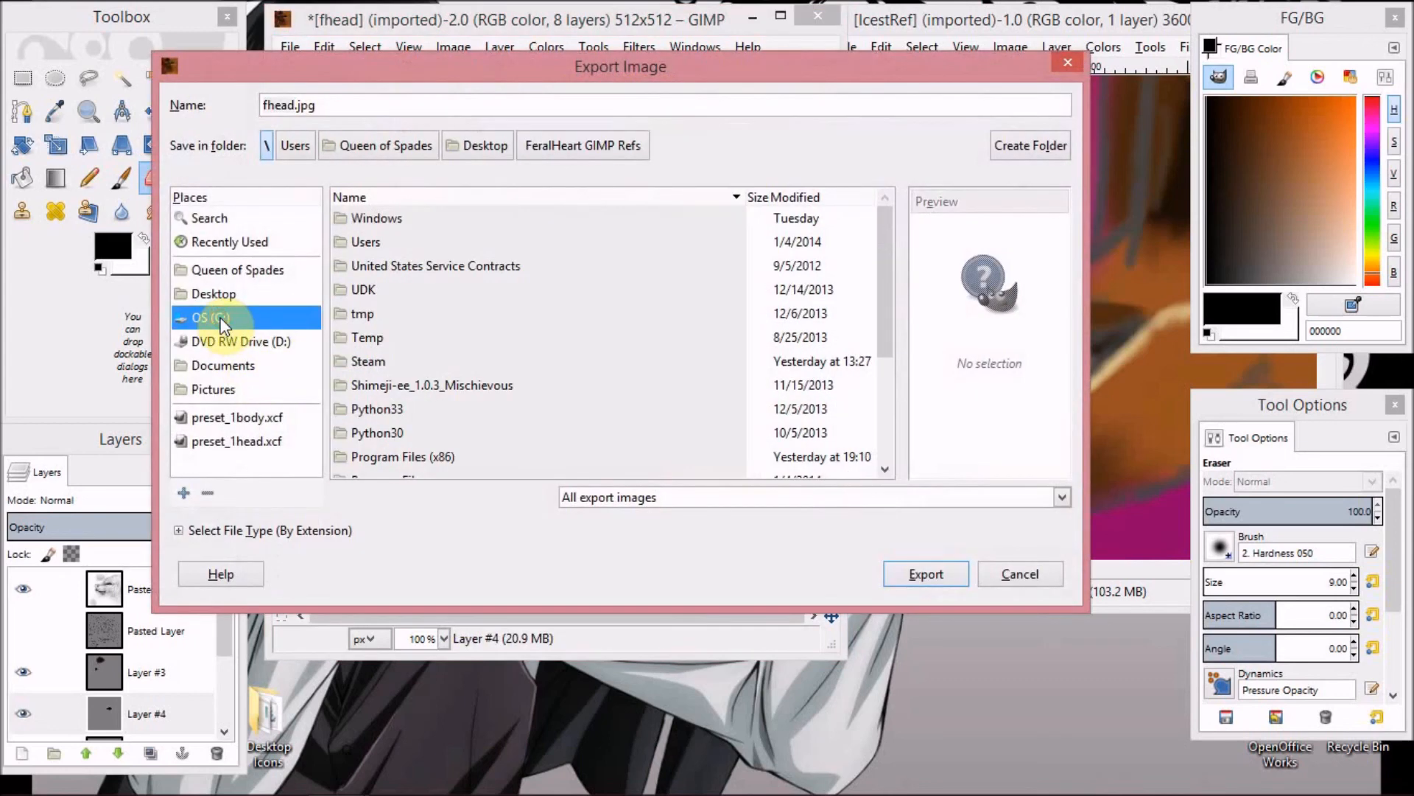
left_click_drag(883, 240, 883, 357)
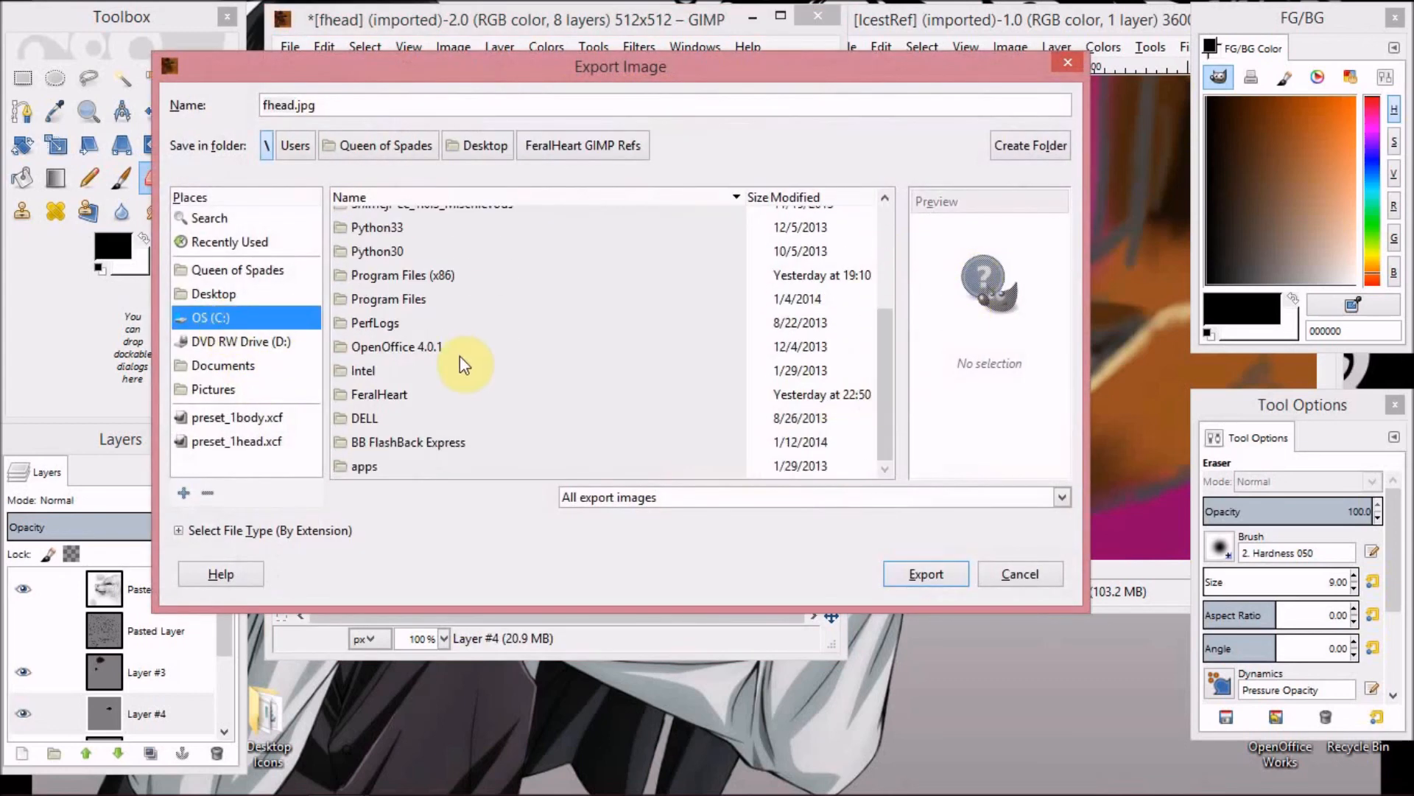
double_click(407, 398)
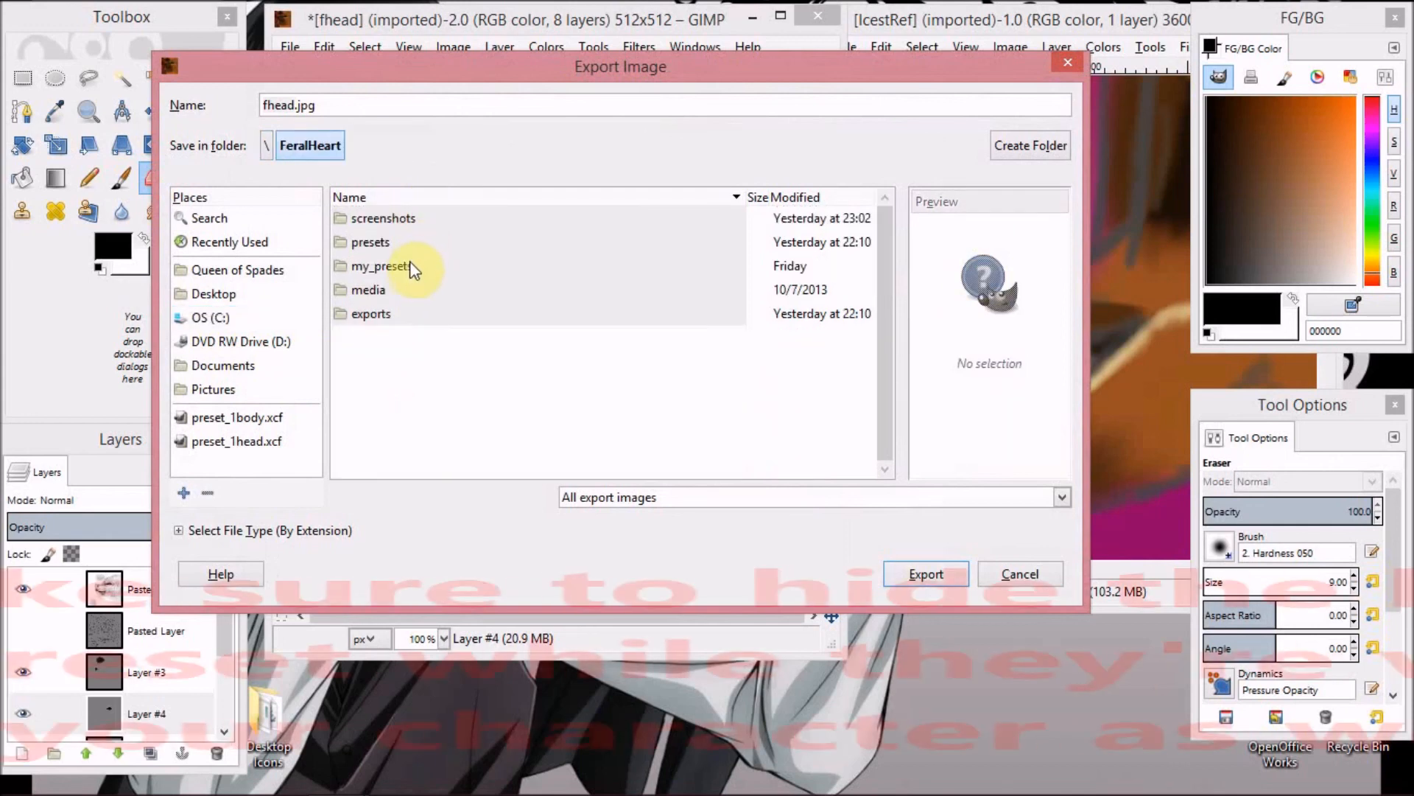
left_click(407, 272)
double_click(407, 273)
left_click_drag(889, 238, 889, 359)
left_click(393, 440)
left_click(393, 418)
left_click(395, 392)
left_click(408, 418)
double_click(407, 418)
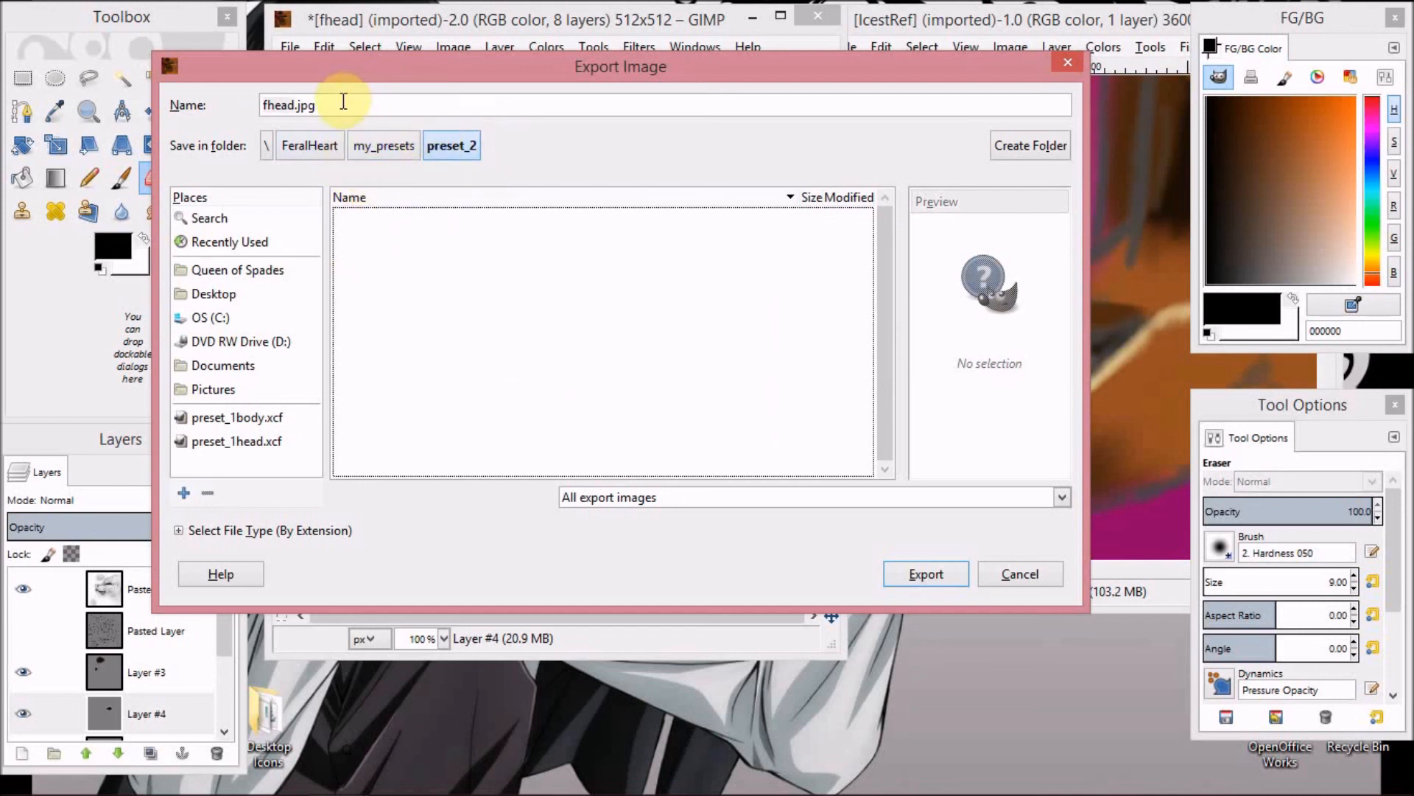
Name the export preset_2head.jpg and export it as a JPEG at quality 98.
left_click_drag(342, 100, 249, 110)
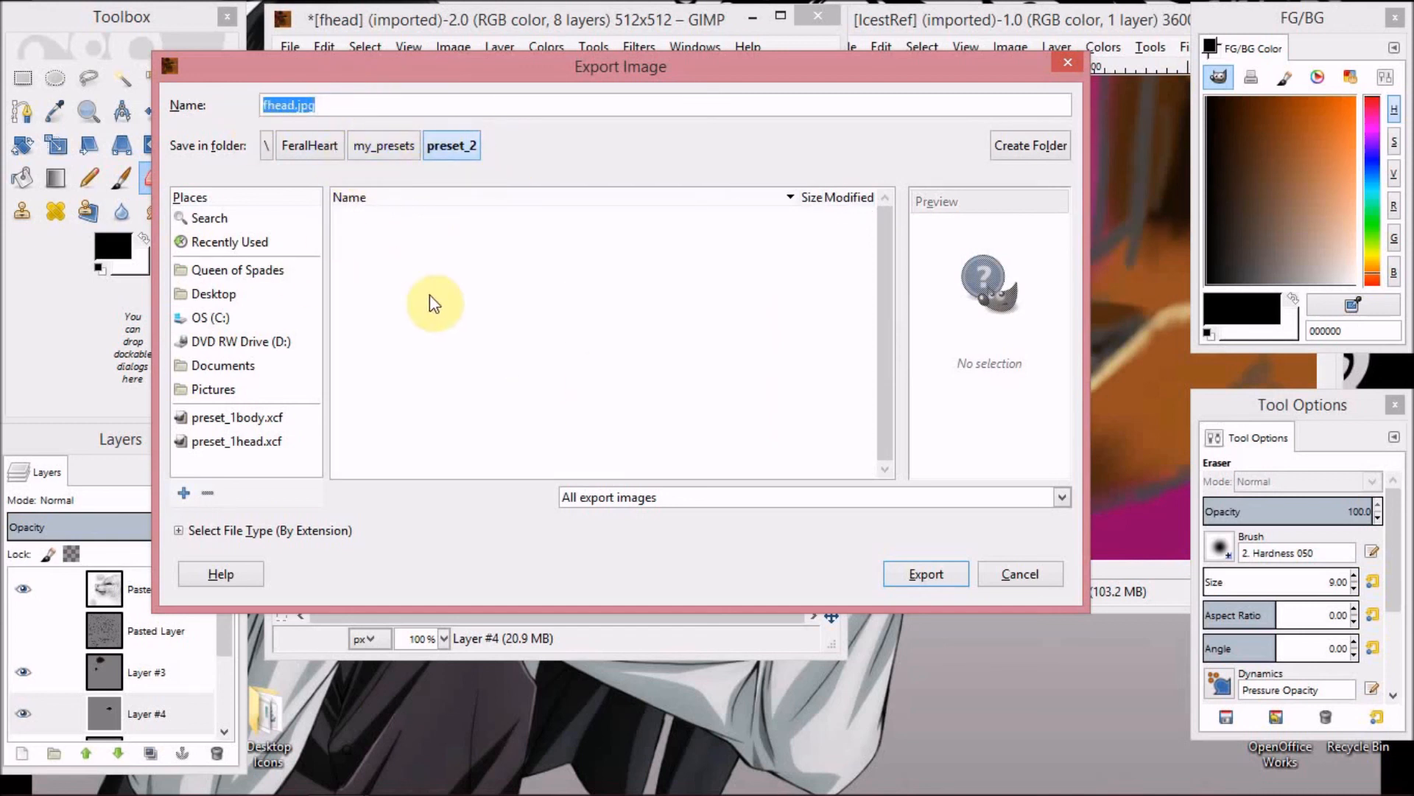
type("preset")
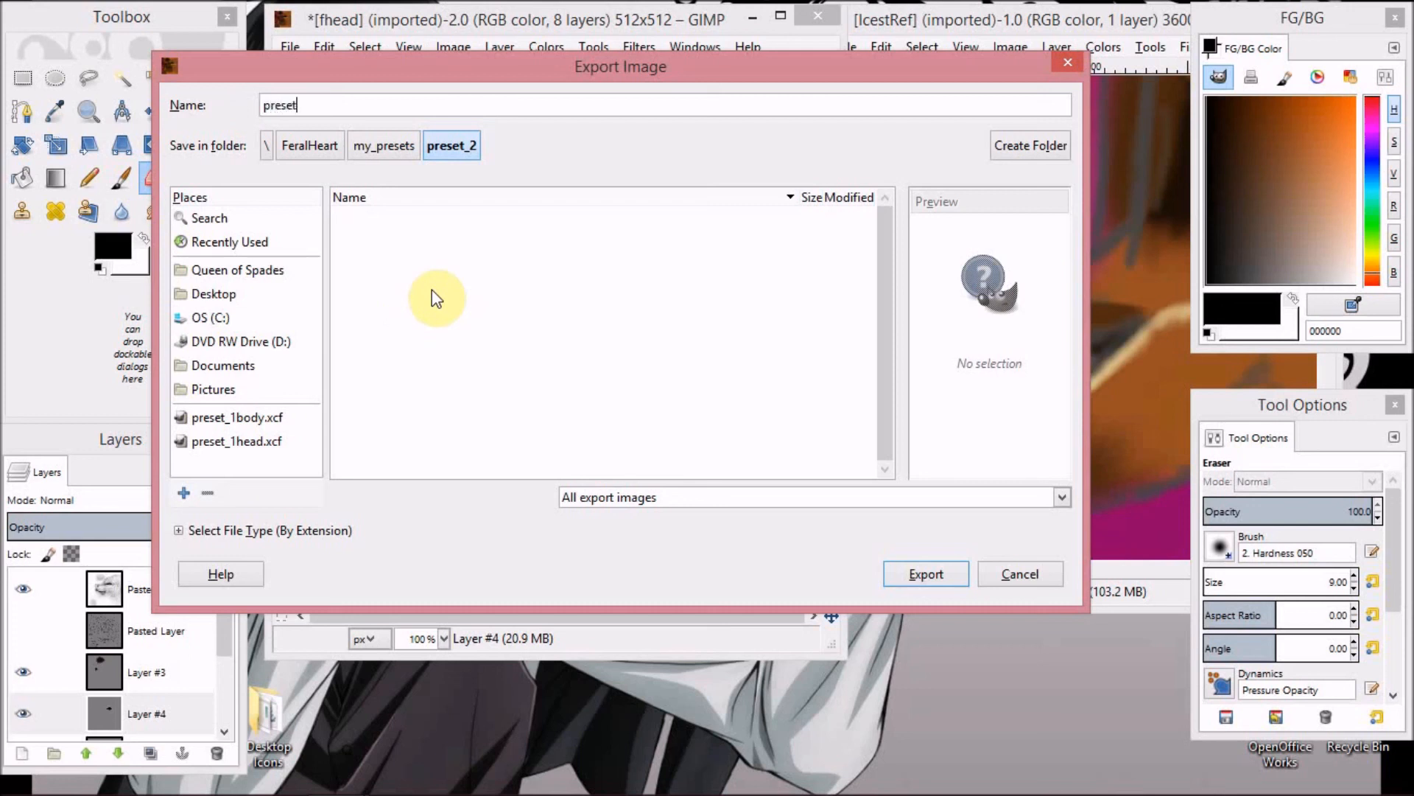
type("_2head.jpg")
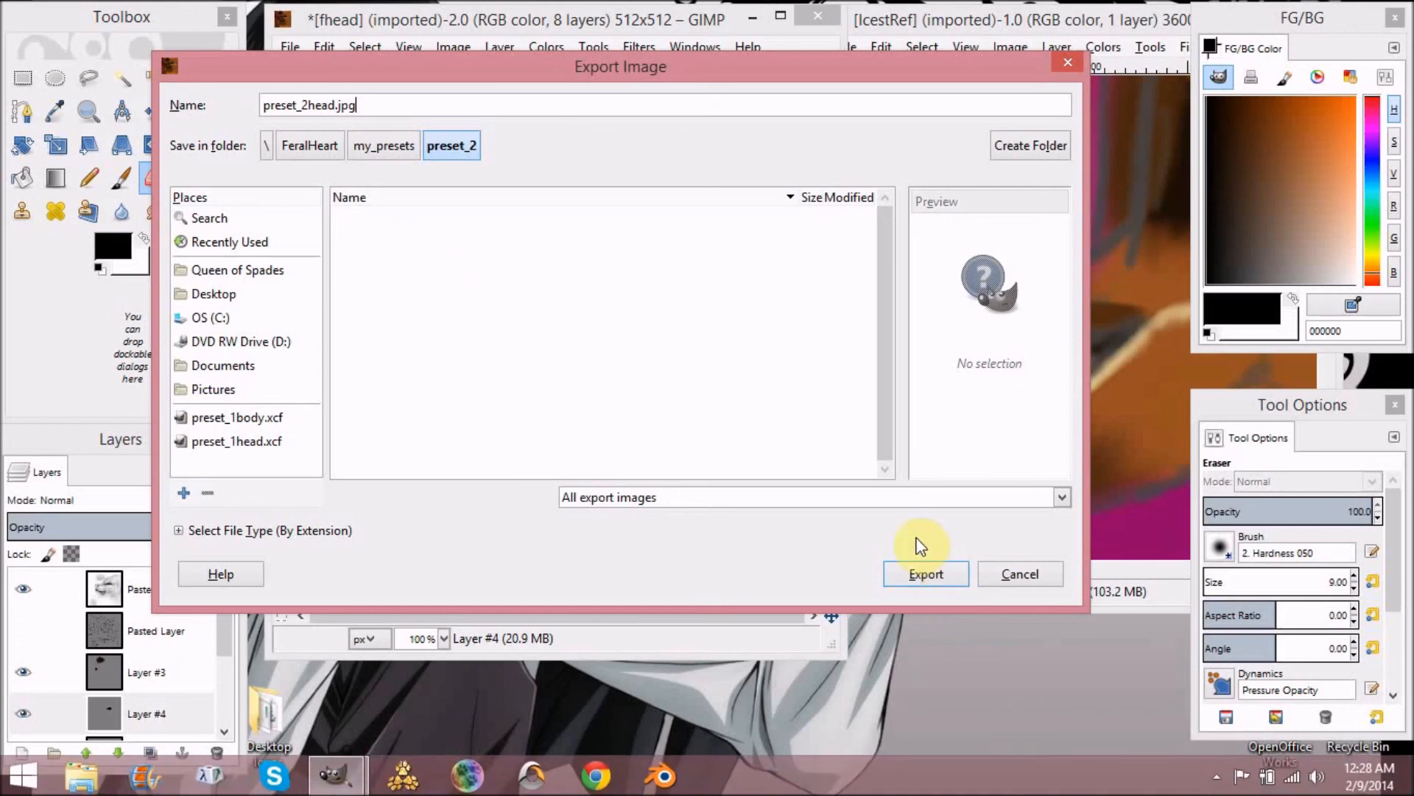
left_click(927, 575)
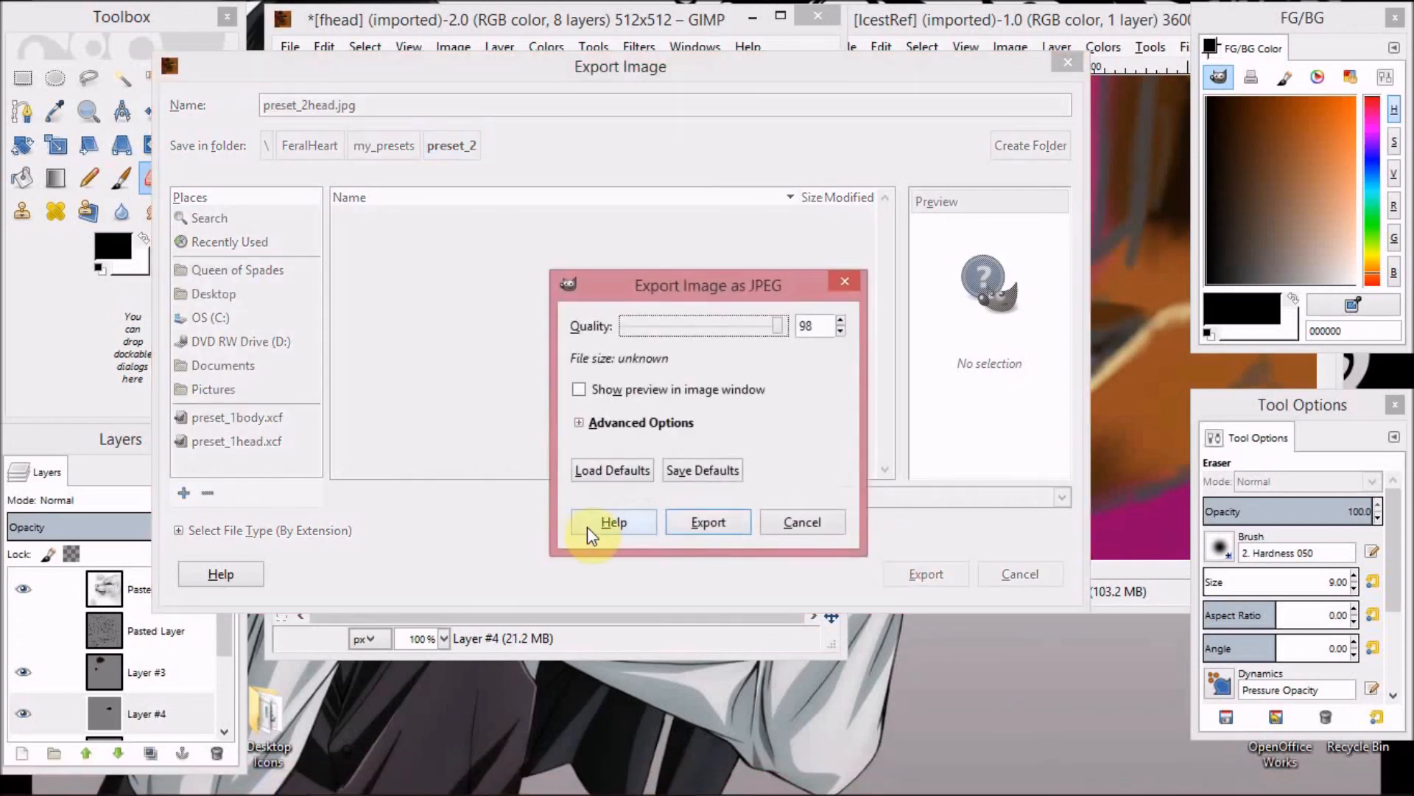
left_click(678, 519)
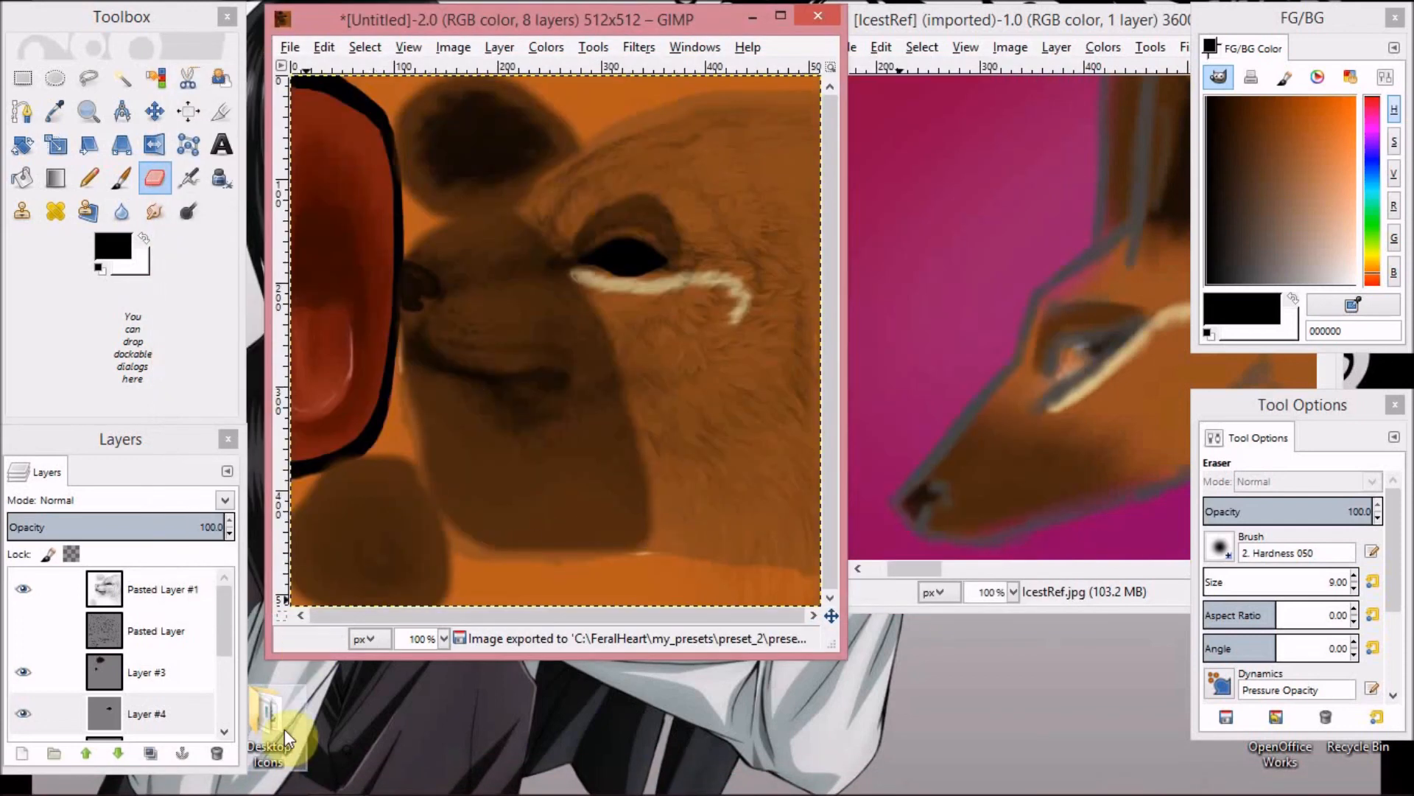
Minimize the head texture and IcestRef image windows to reveal the desktop.
left_click(753, 18)
left_click_drag(1135, 18, 914, 18)
left_click(1024, 16)
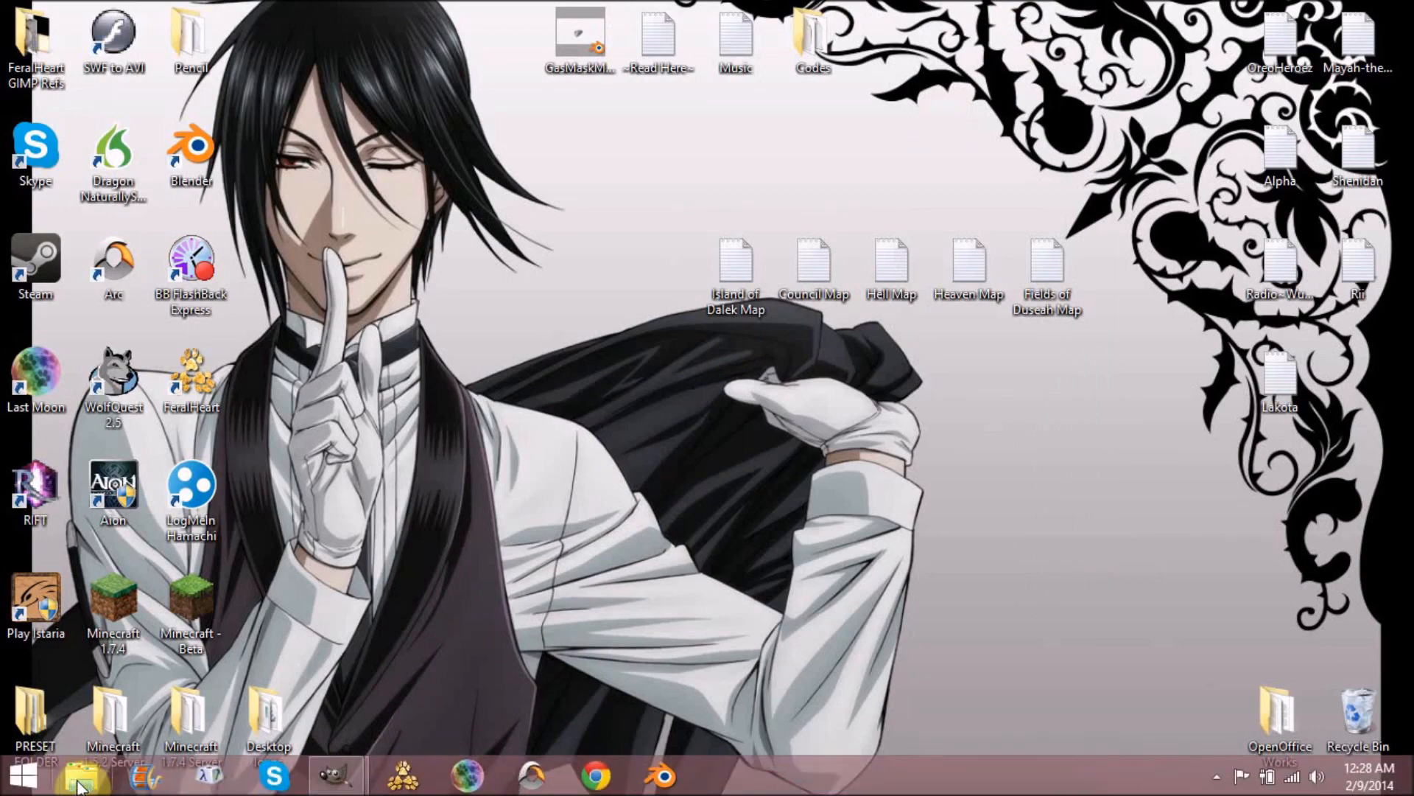
Switch to File Explorer and open the folder C:\FeralHeart\my_presets\preset_2.
left_click(80, 781)
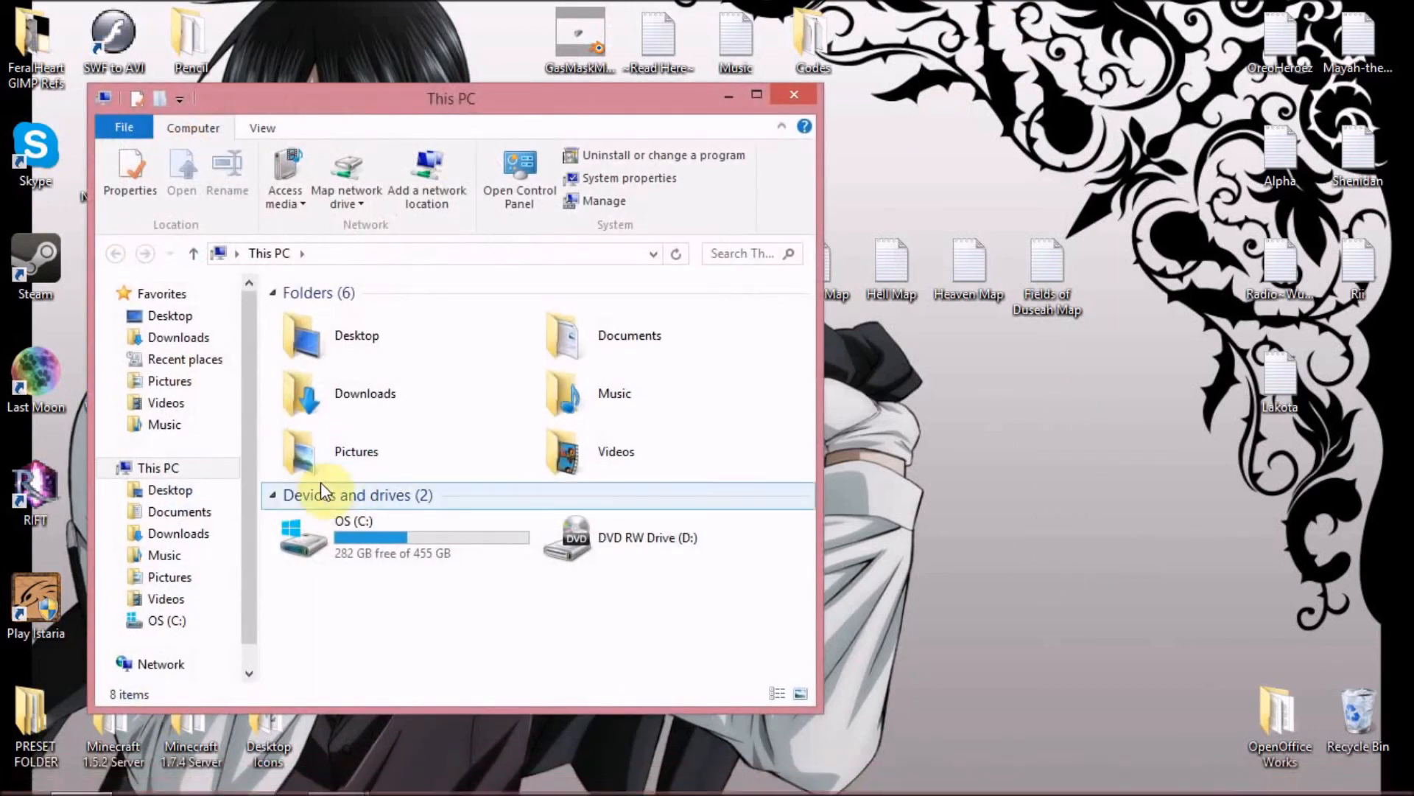
left_click(166, 620)
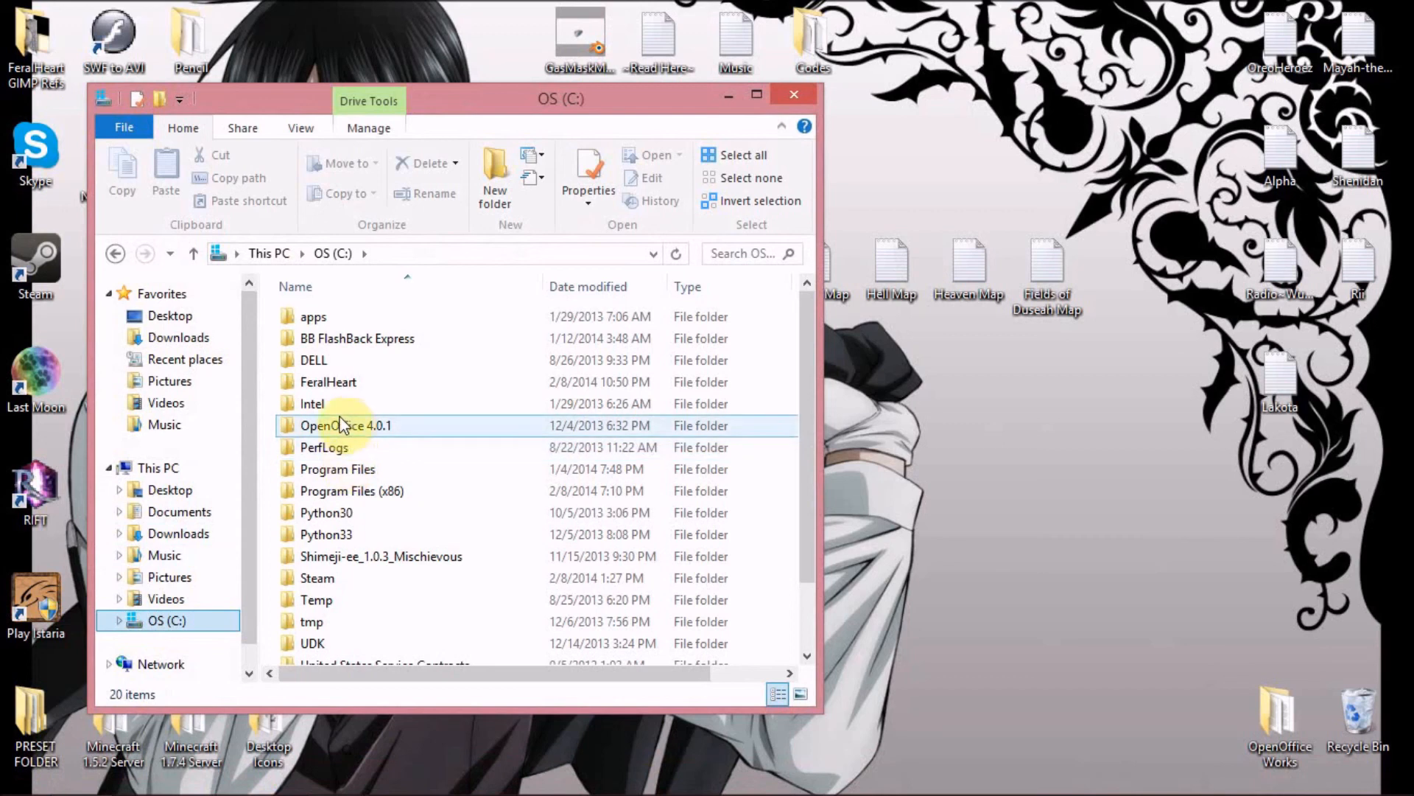
left_click(345, 383)
double_click(346, 382)
double_click(374, 363)
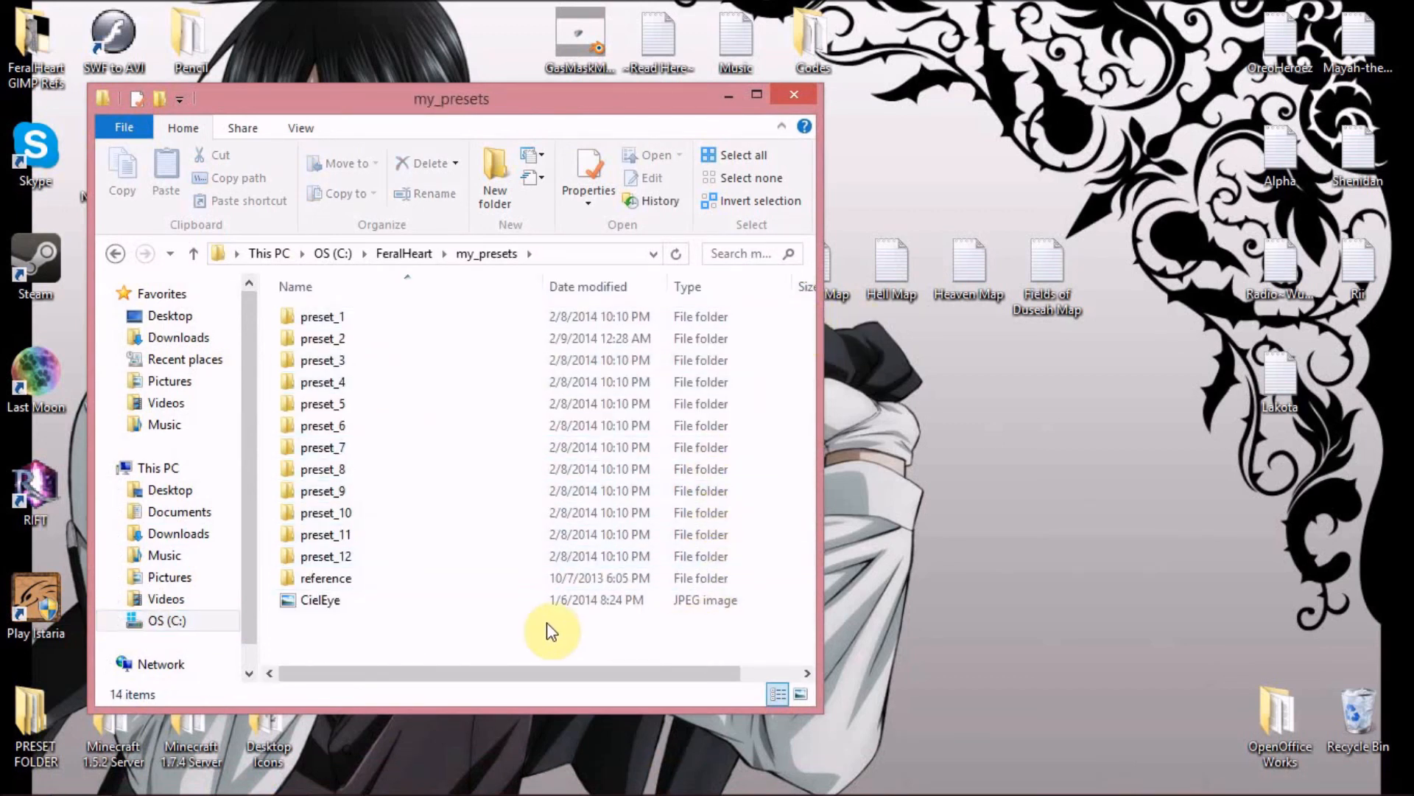
left_click(322, 607)
left_click(352, 343)
double_click(353, 343)
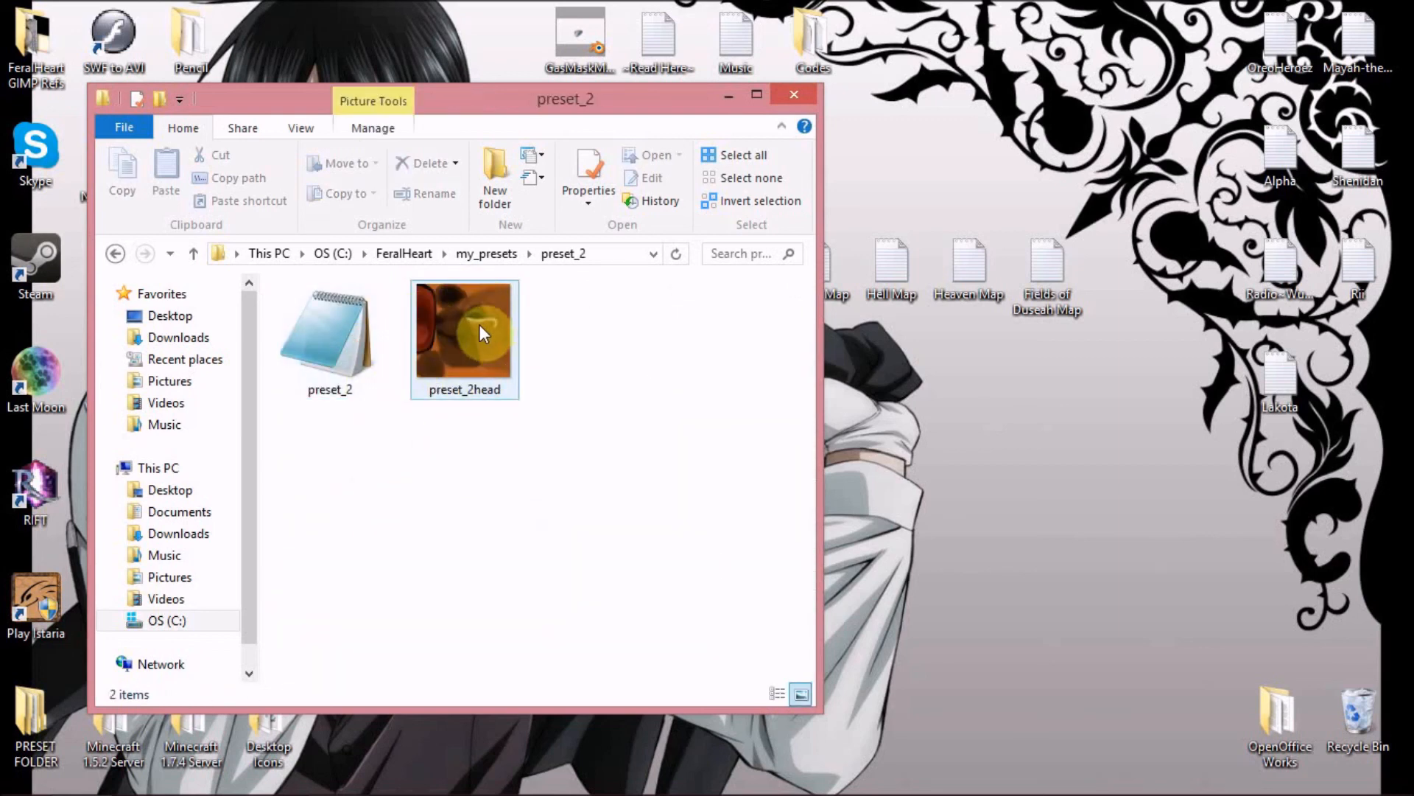
Open the preset_2 material file with Notepad, keeping it as the app for all .material files.
left_click(334, 355)
left_click(335, 485)
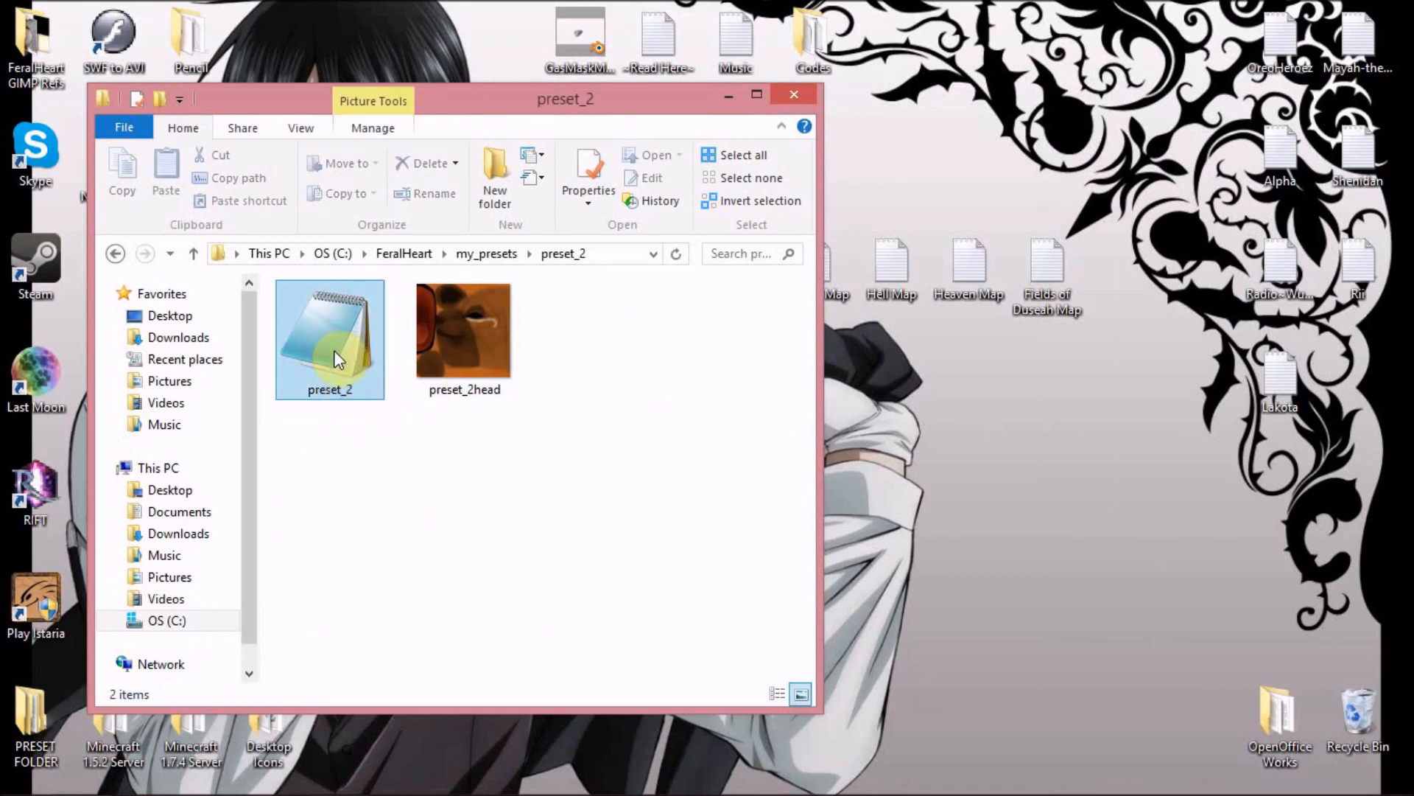
left_click(306, 368)
right_click(309, 362)
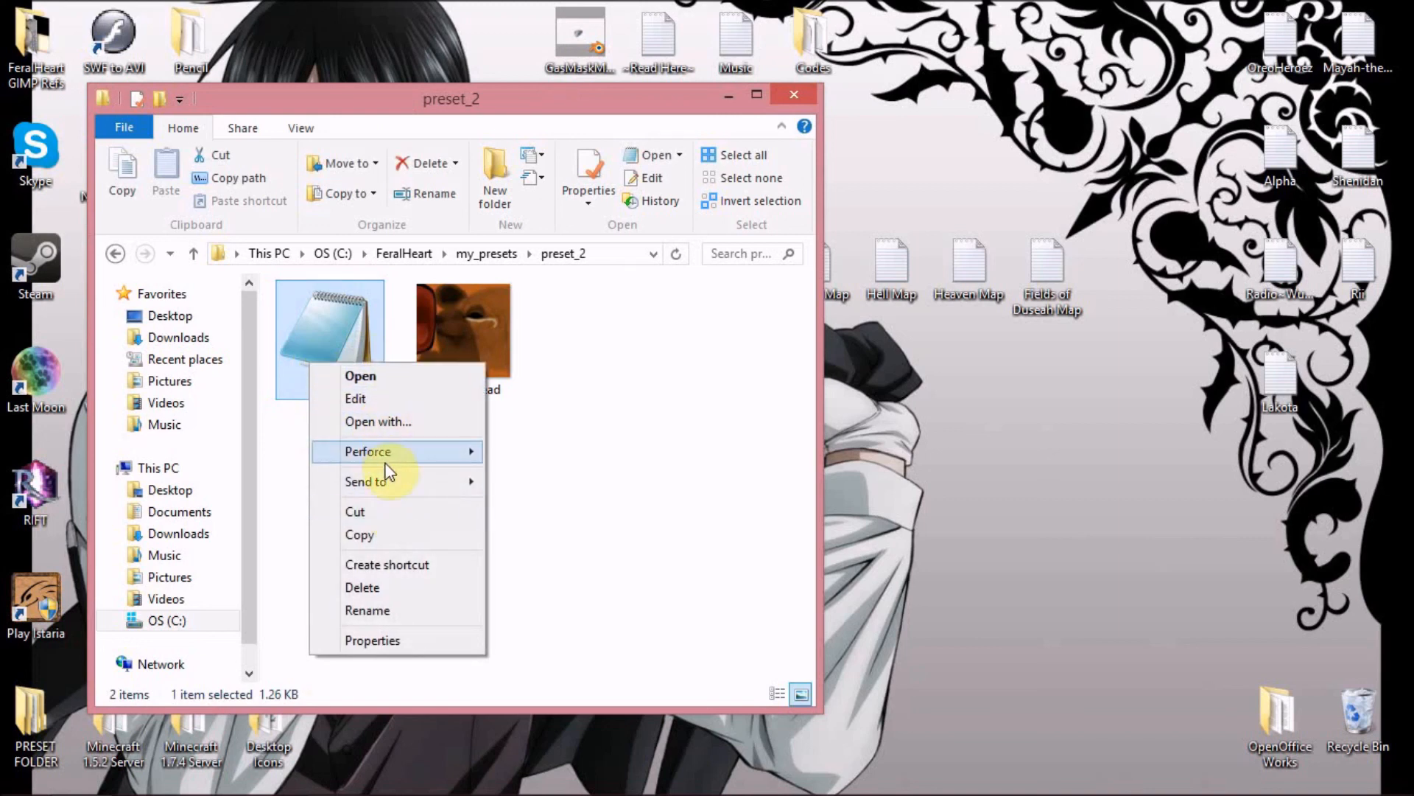
left_click(395, 422)
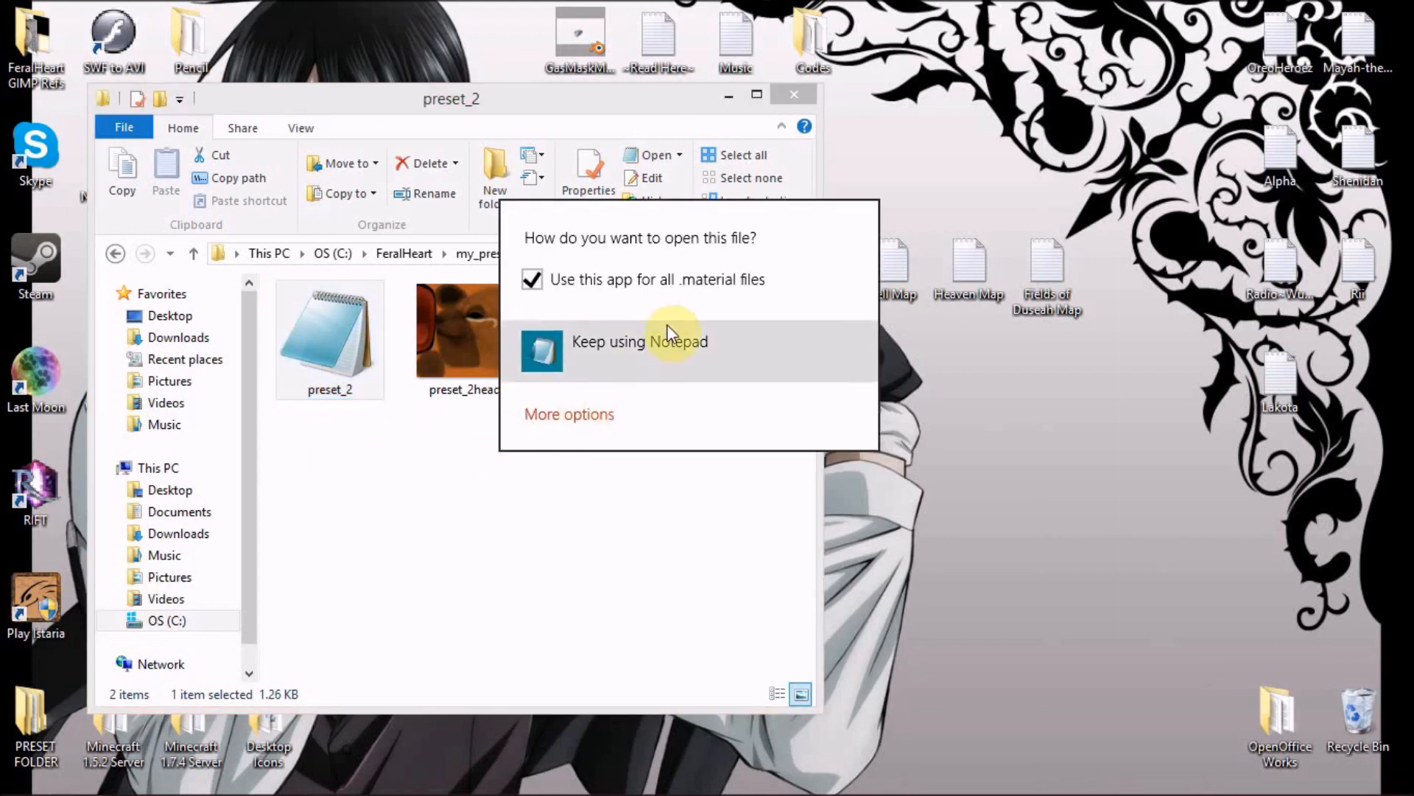
left_click(671, 350)
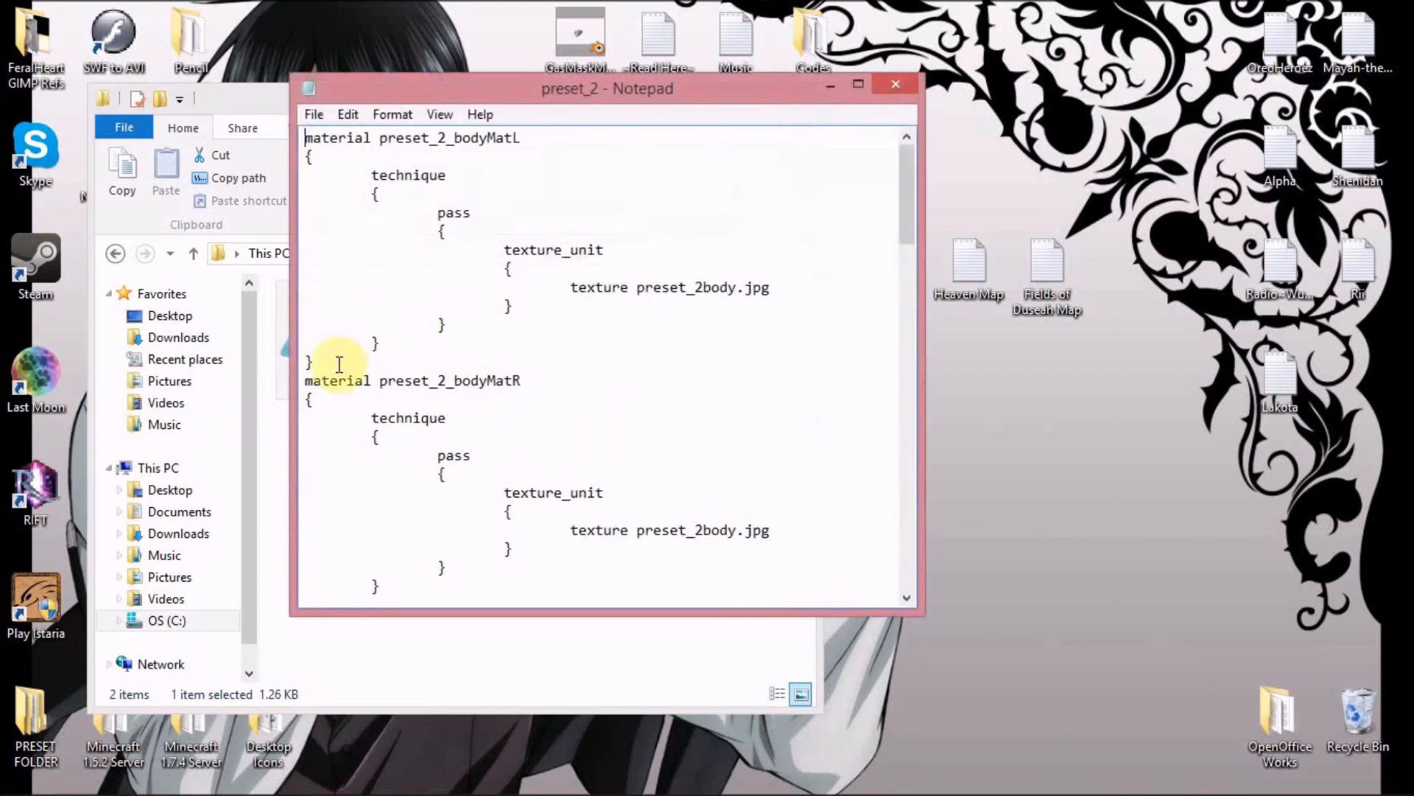
Examine the bodyMatL and bodyMatR material names and the texture file names they reference.
mouse_move(906, 188)
left_mouse_down()
mouse_move(891, 308)
mouse_move(900, 540)
mouse_move(902, 167)
left_mouse_up()
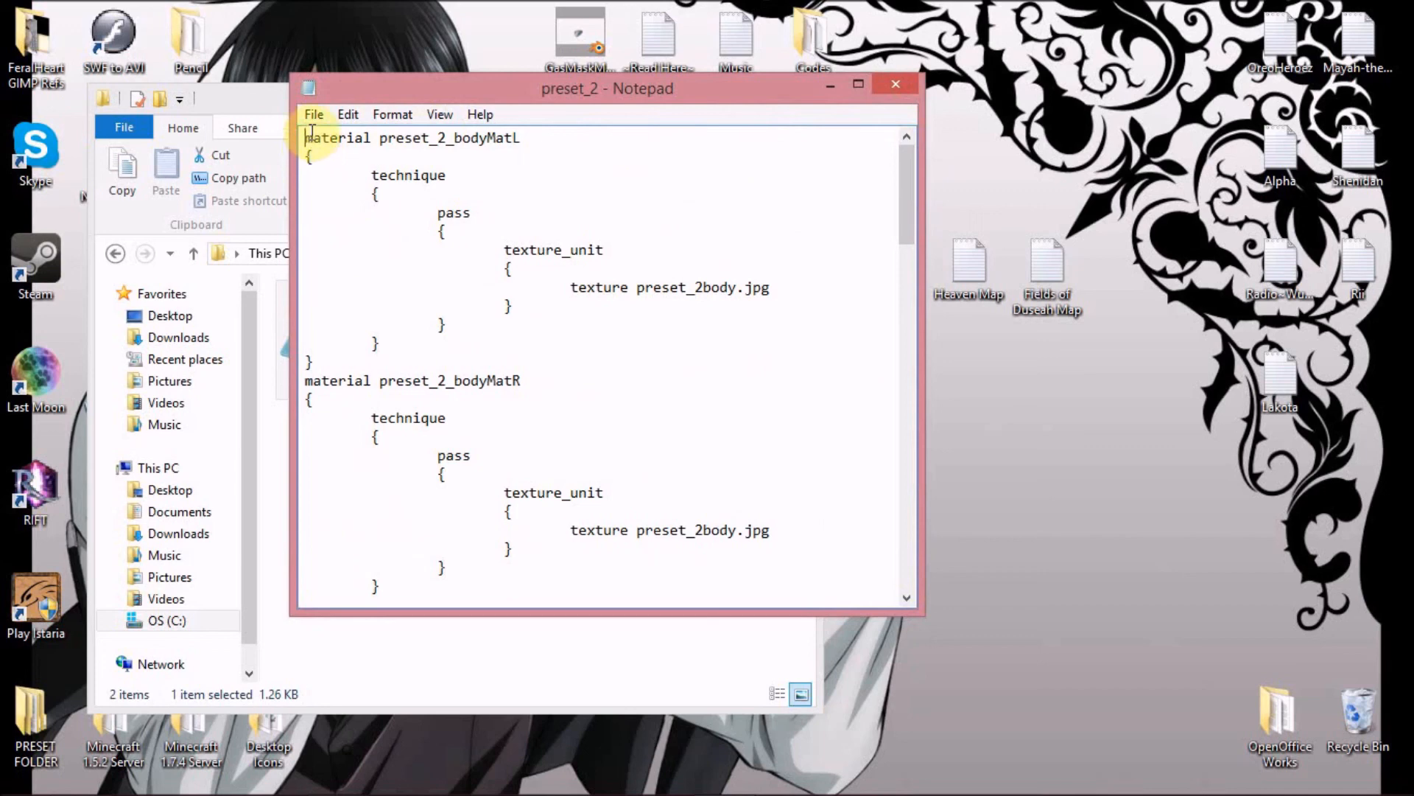
left_click_drag(307, 137, 524, 137)
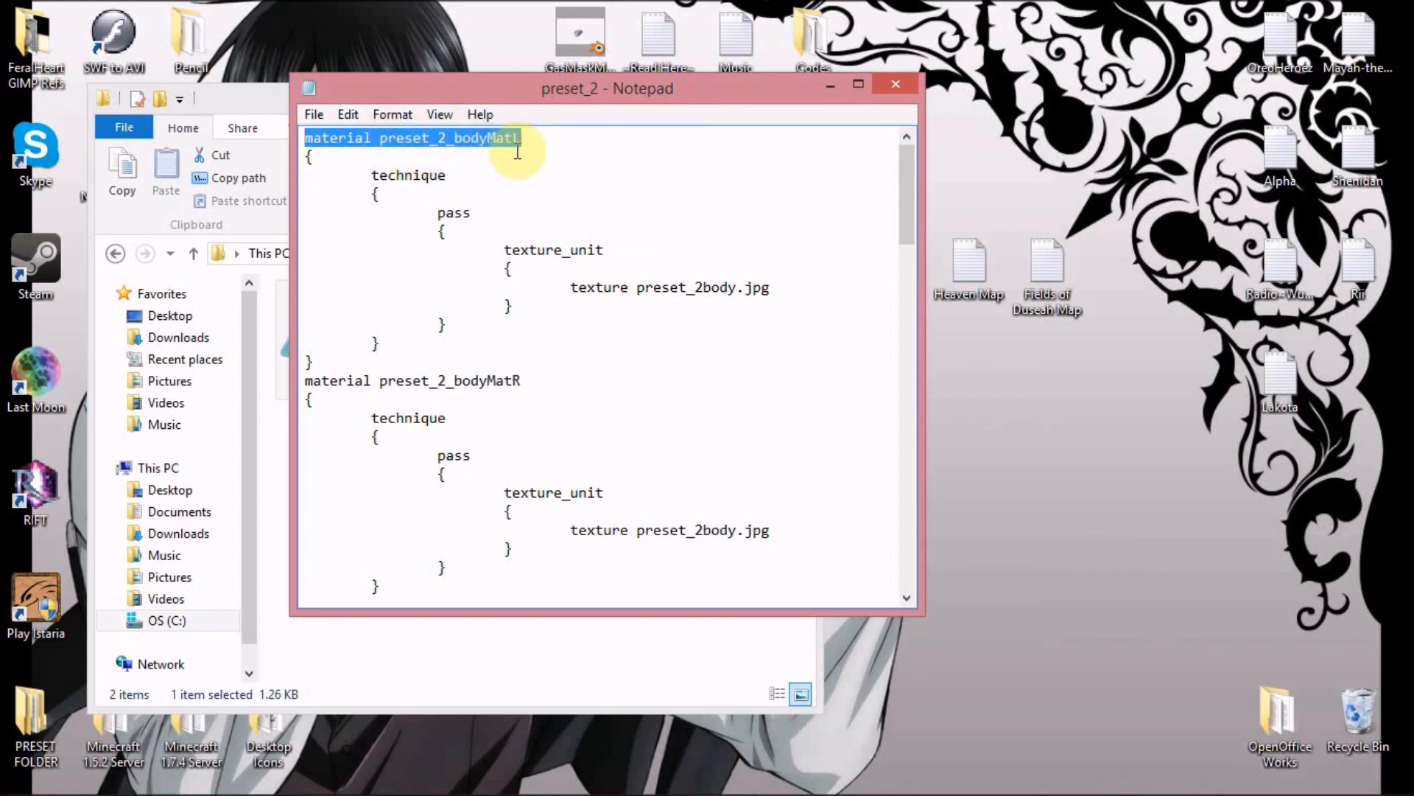
left_click_drag(511, 137, 523, 138)
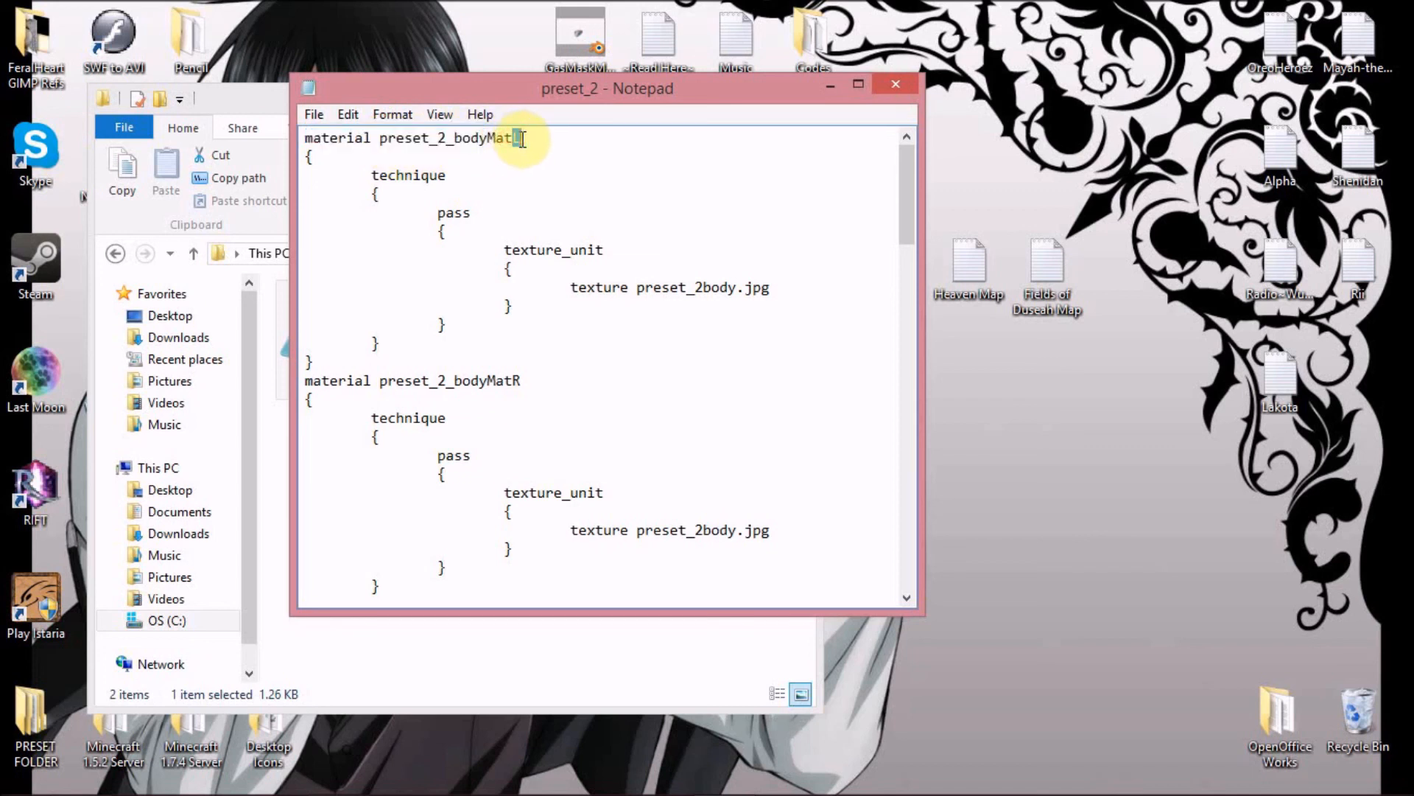
mouse_move(908, 193)
left_mouse_down()
mouse_move(908, 212)
mouse_move(911, 193)
left_mouse_up()
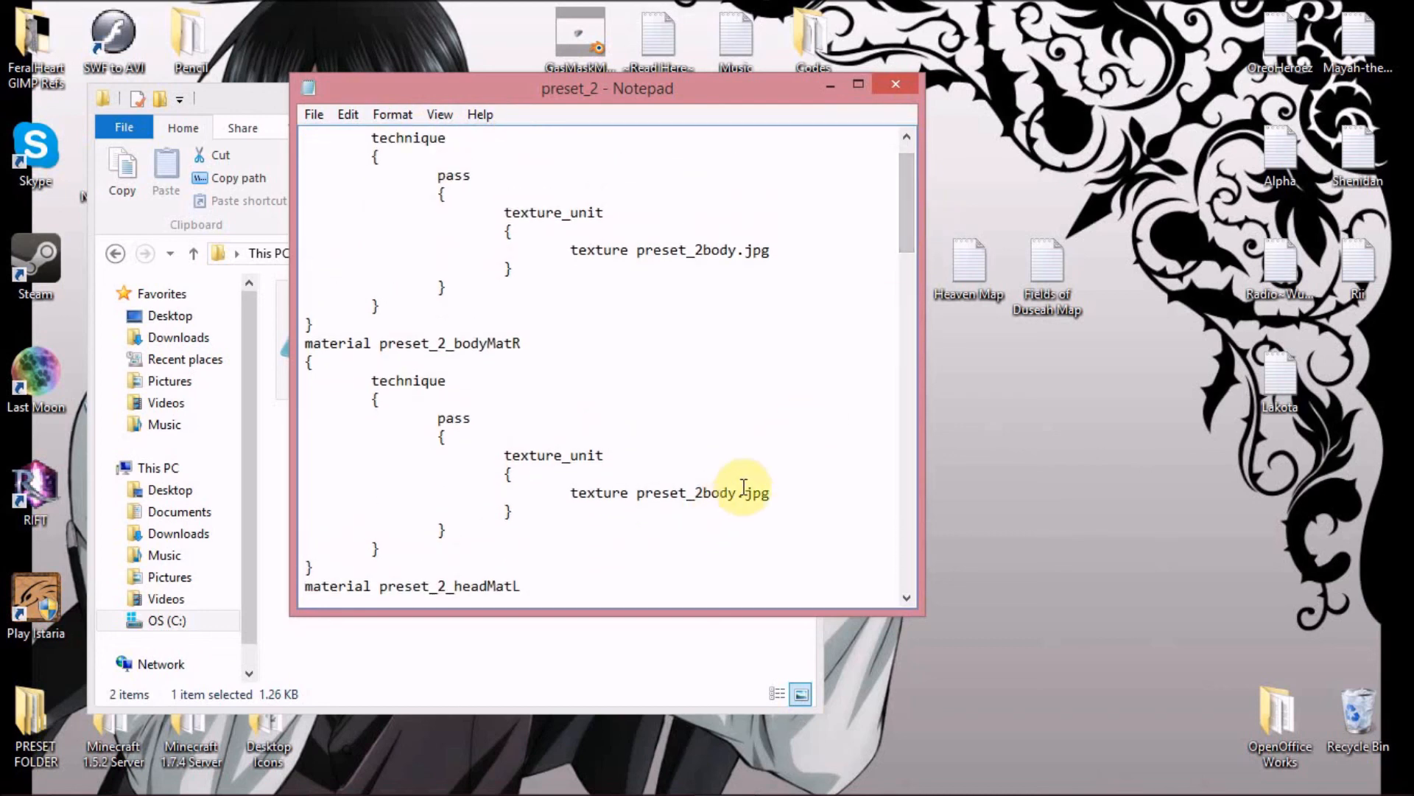
left_click_drag(736, 492, 694, 492)
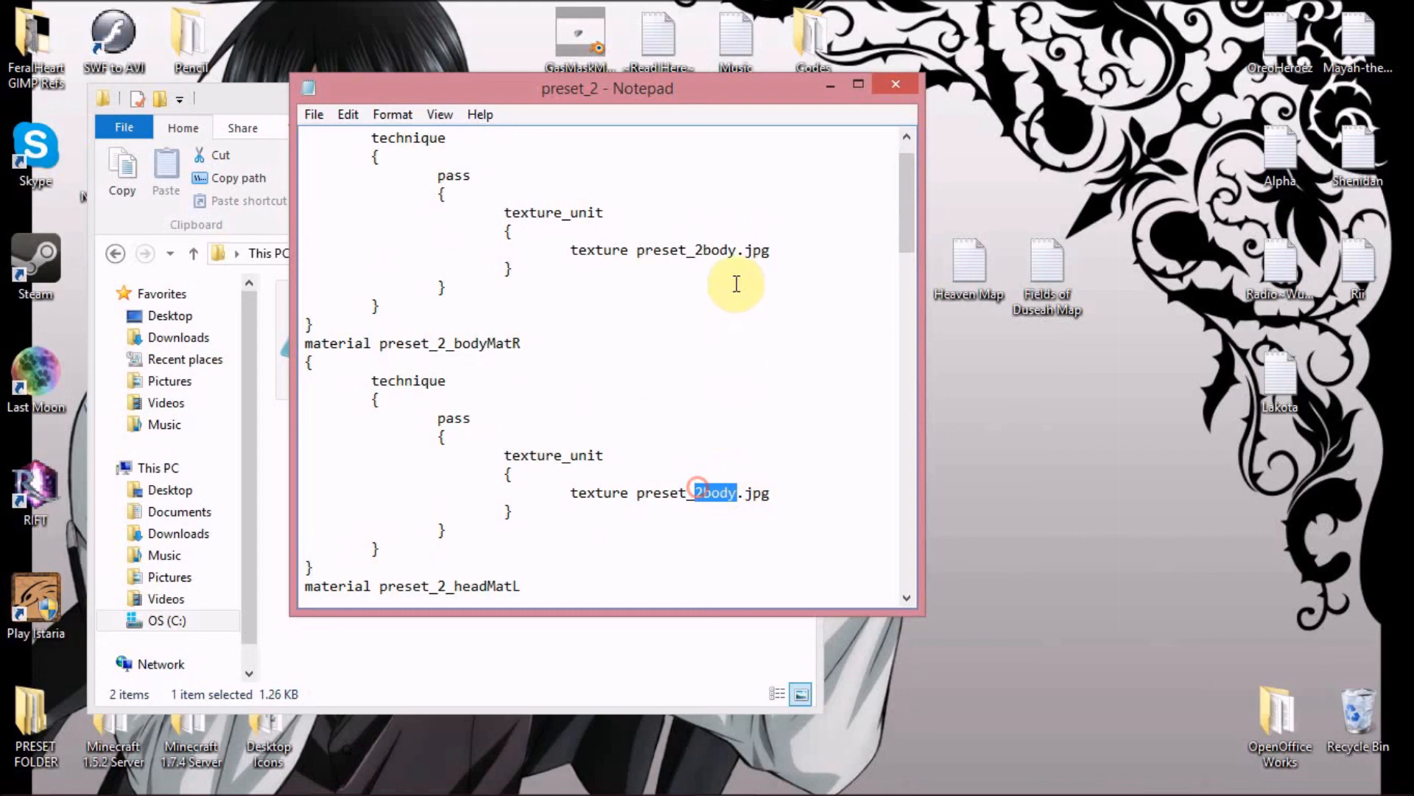
left_click_drag(736, 247, 688, 250)
left_click_drag(906, 195, 923, 123)
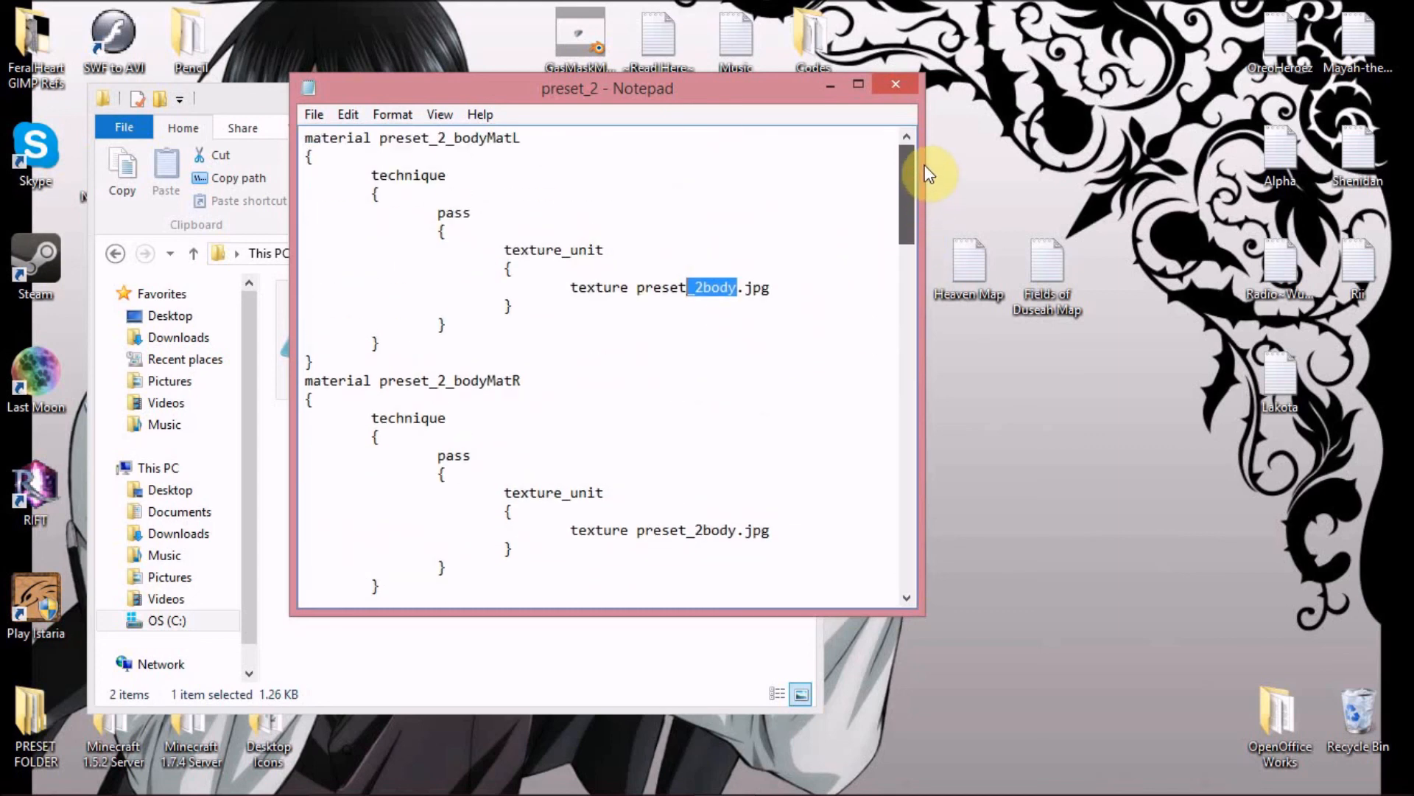
Try preset_2bodyL.jpg as the bodyMatL texture and preset_2bodyR.jpg as the bodyMatR texture, and remove the added letters again.
left_click(738, 288)
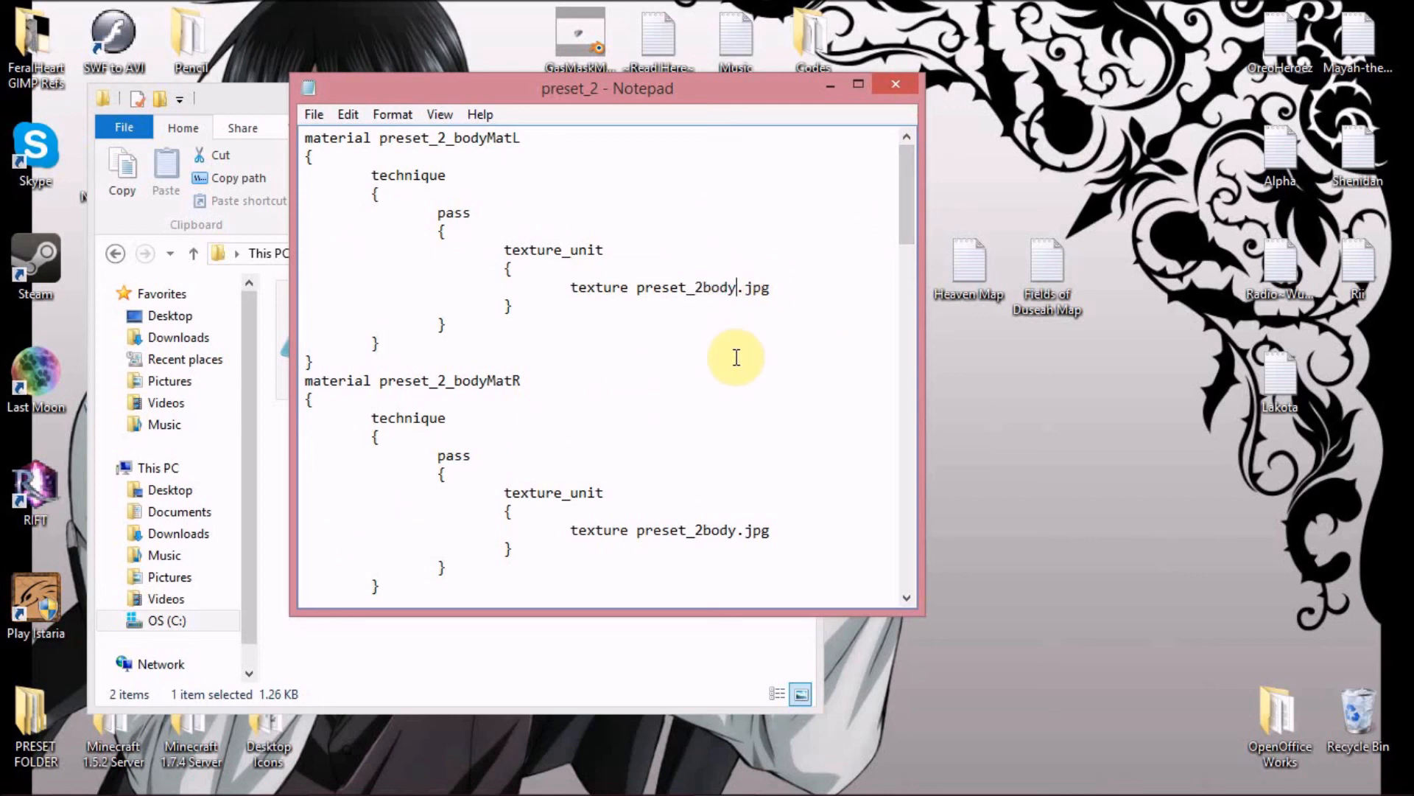
type("L")
left_click(735, 531)
type("R")
left_click(451, 380)
left_click_drag(467, 380, 523, 379)
left_click(742, 530)
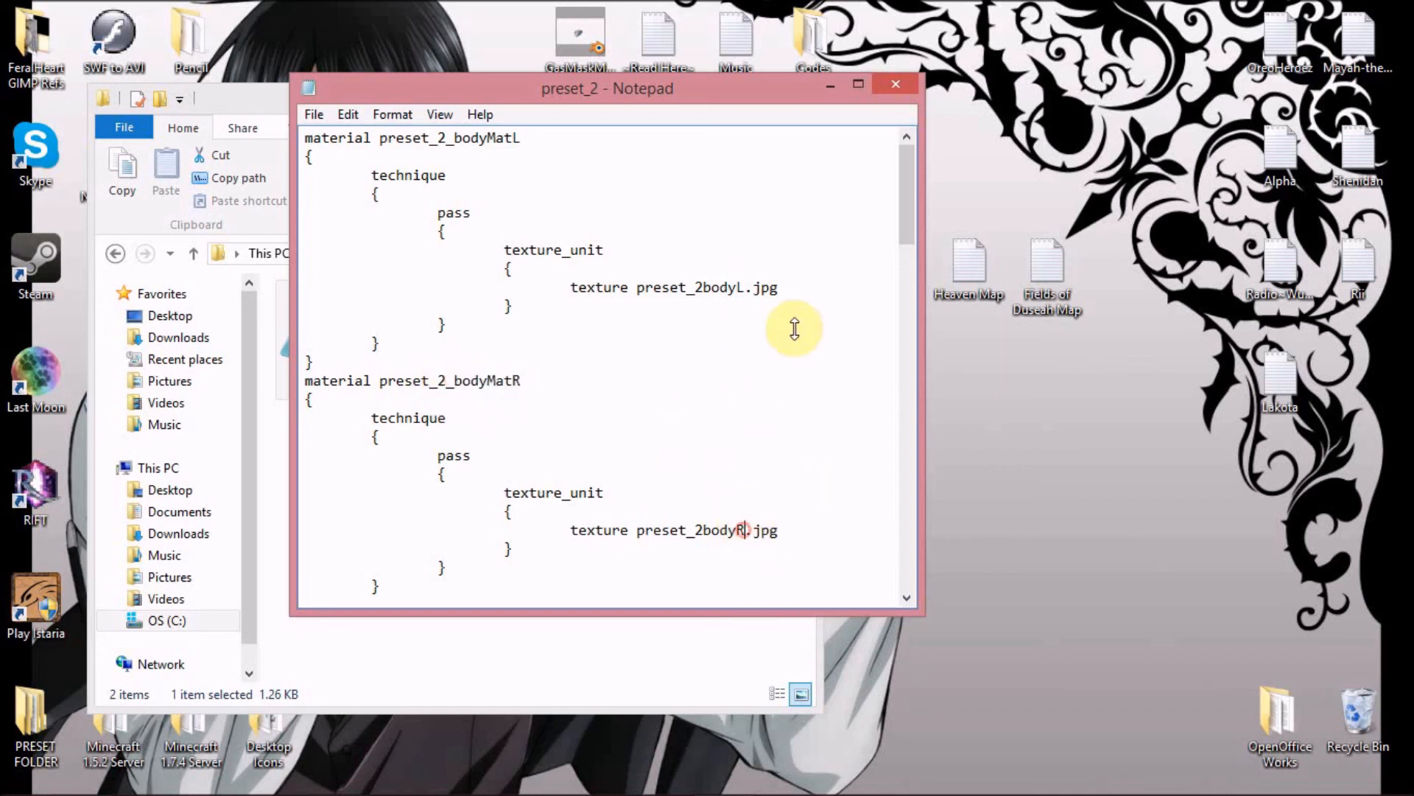
left_click(744, 287)
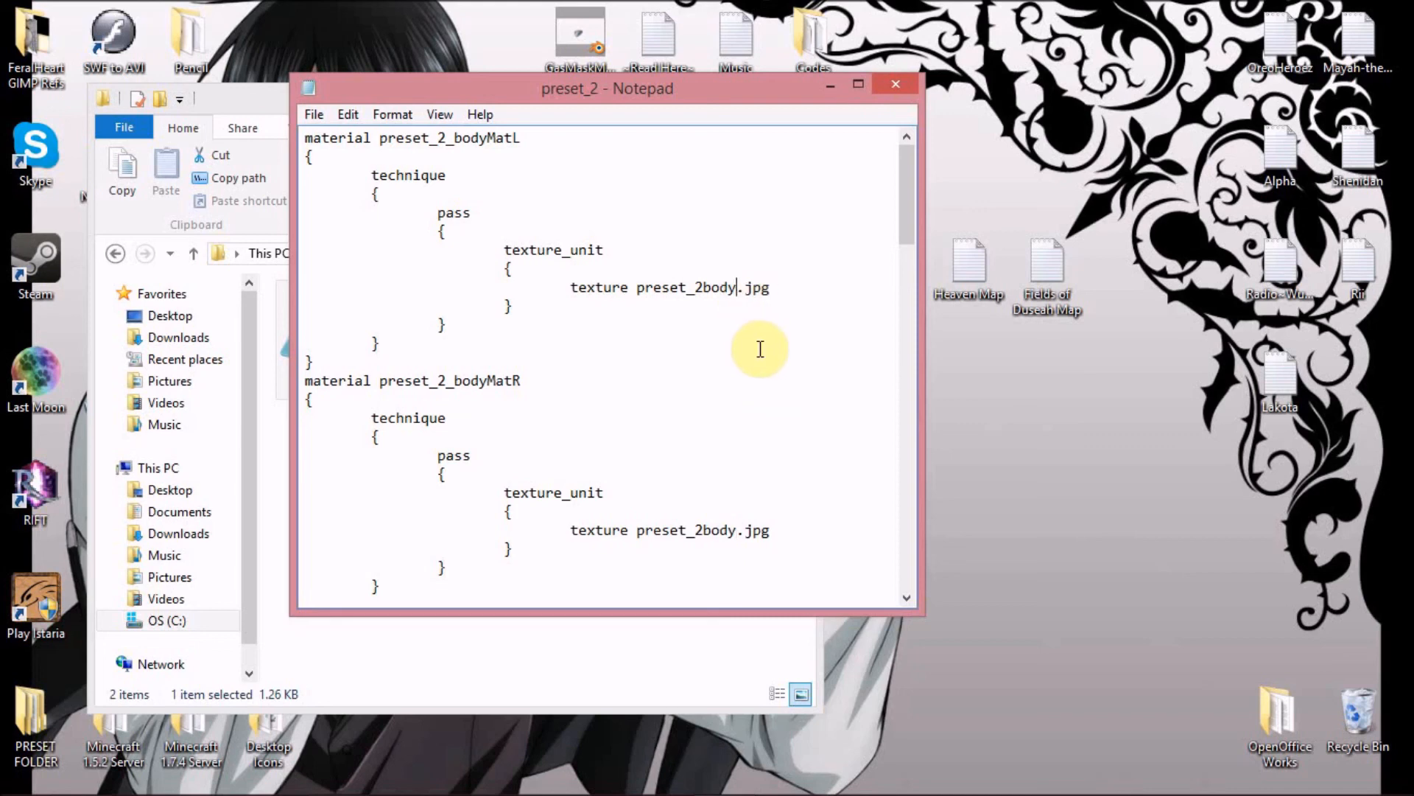
Compare the headMatL texture name with the exported head image in the folder, review the body entries, and close the material file.
left_click_drag(916, 196, 909, 319)
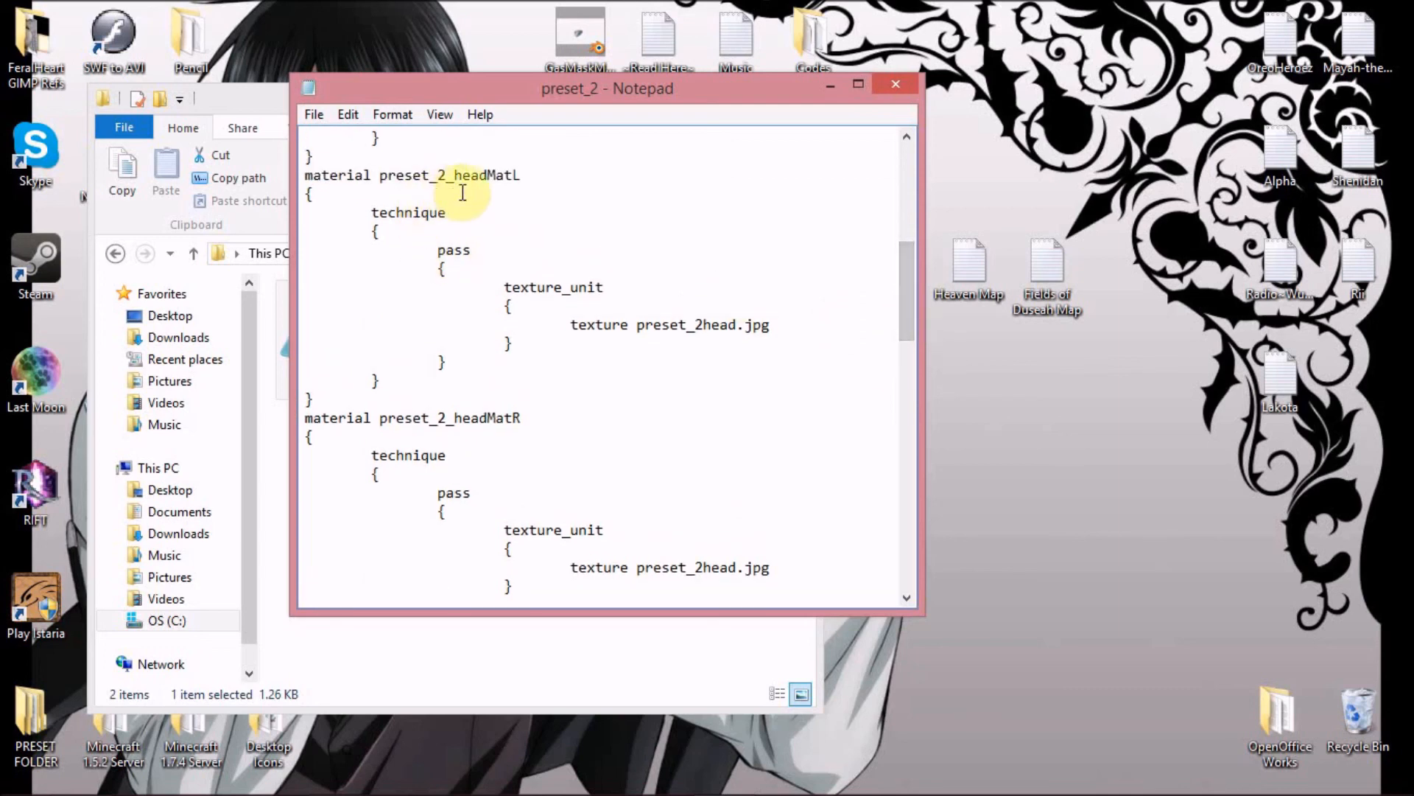
left_click_drag(374, 227, 496, 250)
left_click_drag(774, 343, 582, 341)
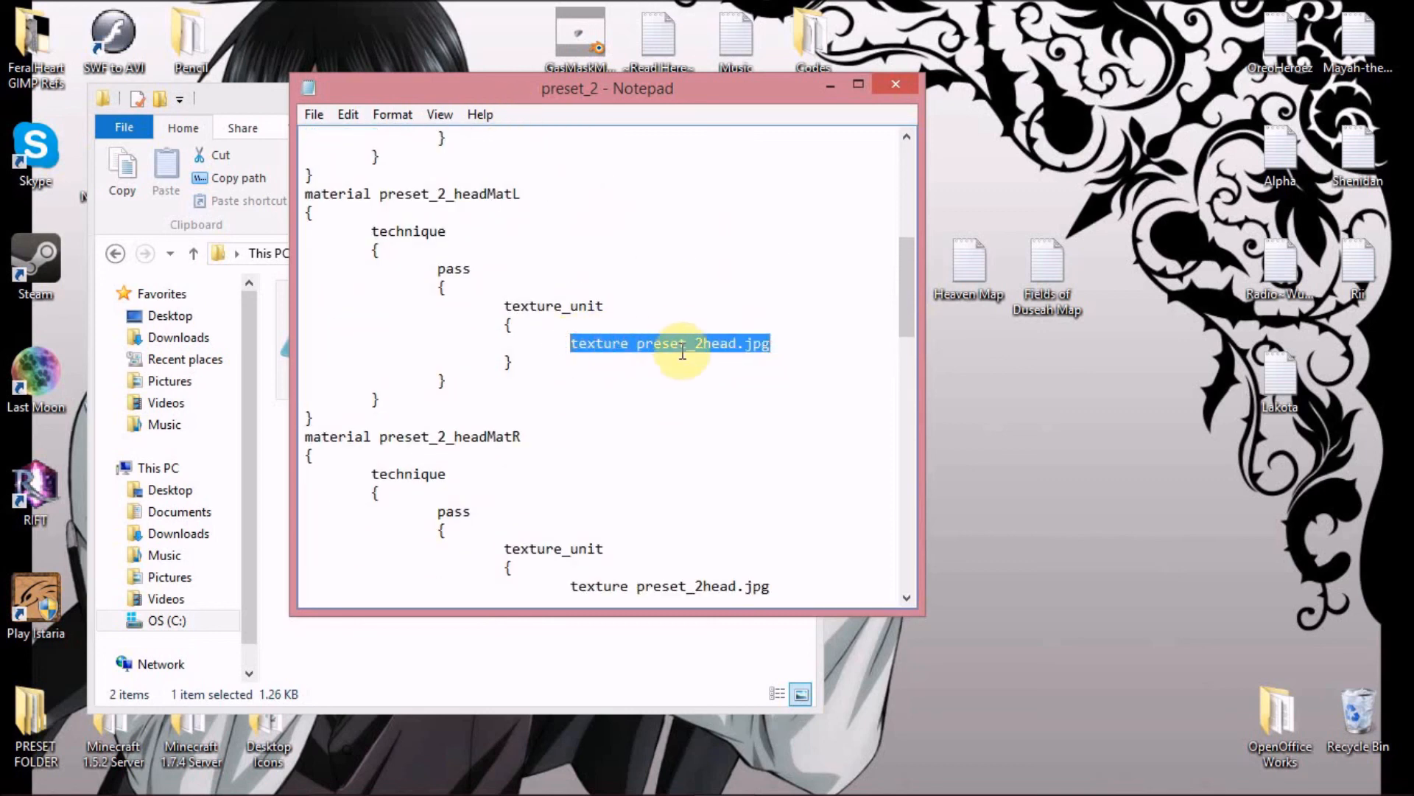
left_click_drag(770, 345, 641, 344)
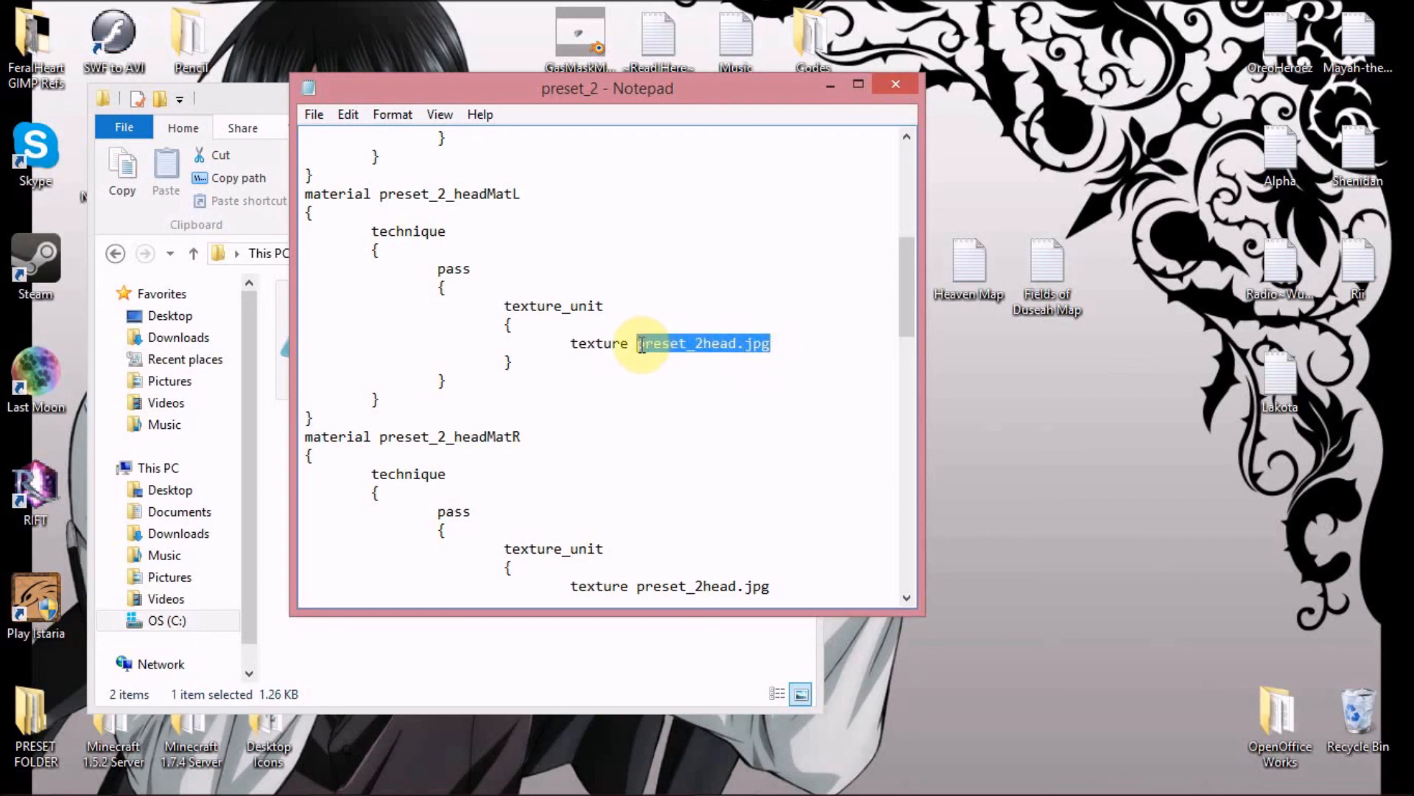
left_click_drag(541, 93, 813, 103)
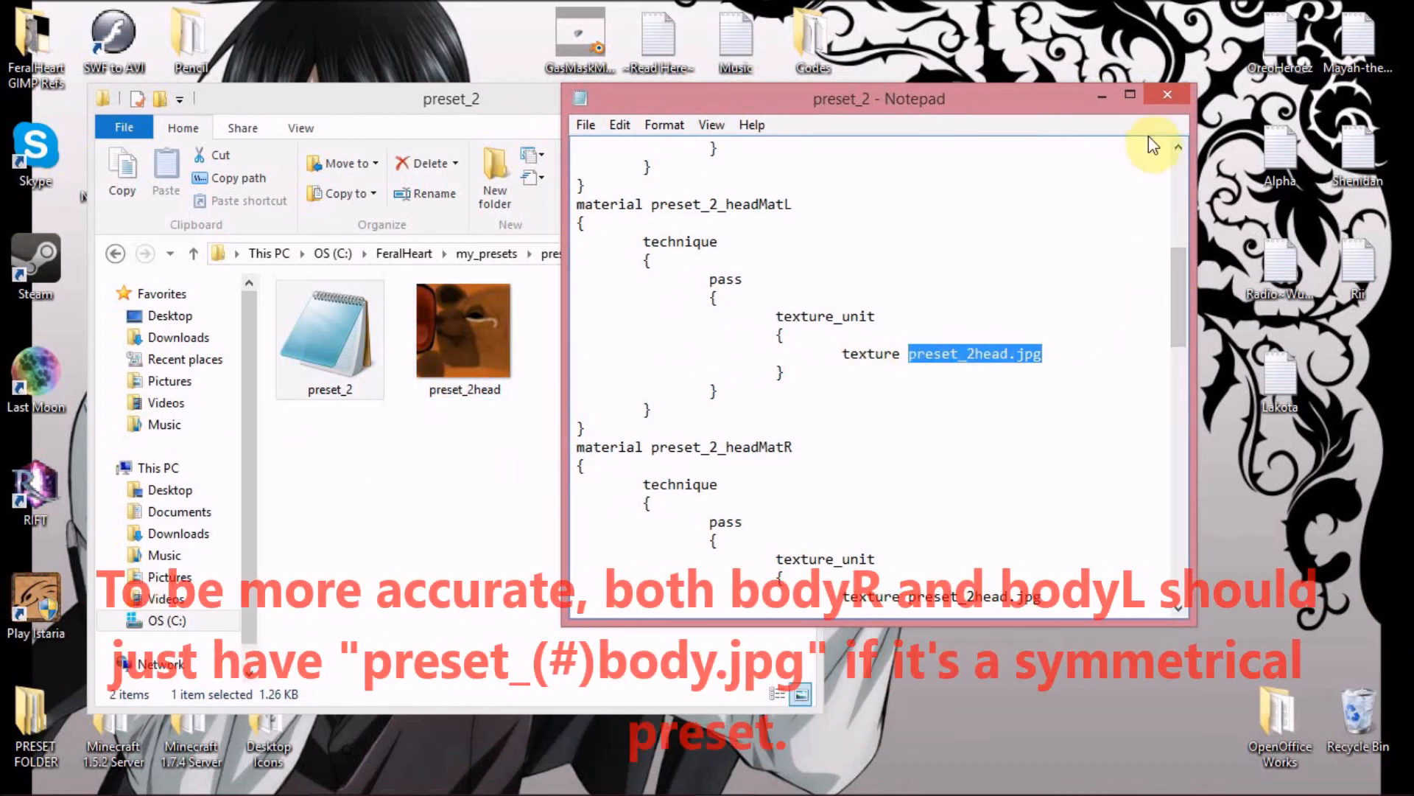
left_click_drag(1181, 278, 1174, 179)
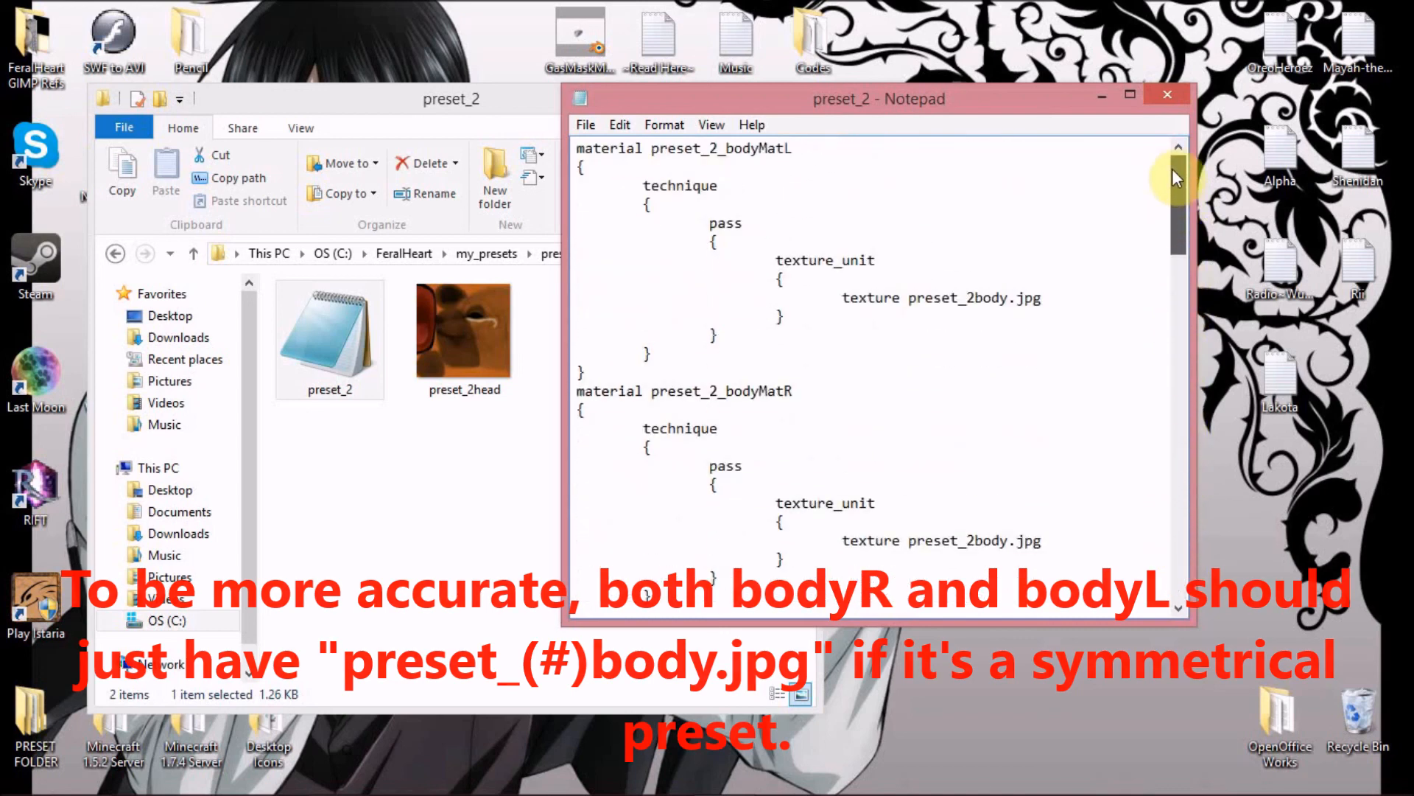
left_click(1168, 94)
left_click(492, 482)
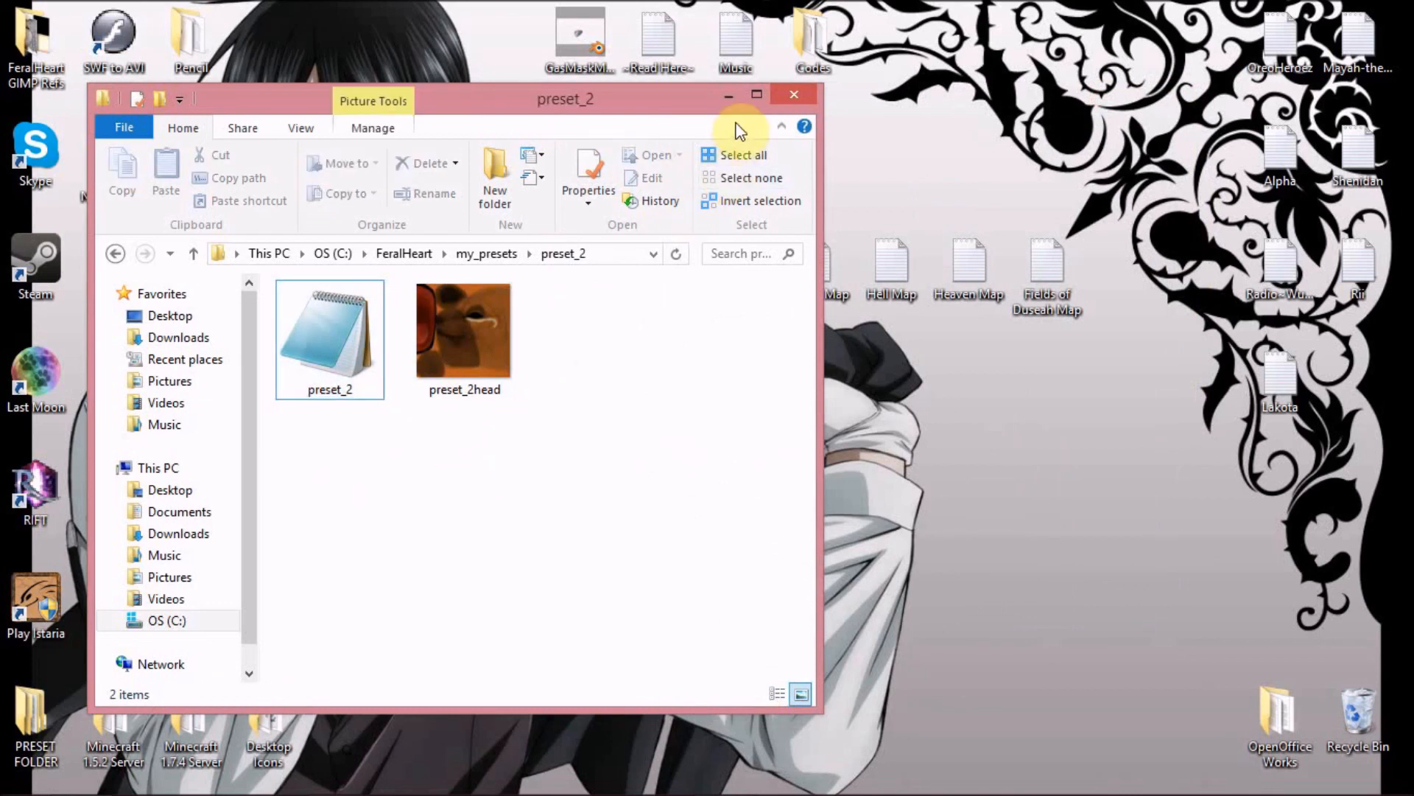
Switch to FeralHeart and open the Preset Maker from its tools.
mouse_move(449, 793)
left_click(383, 783)
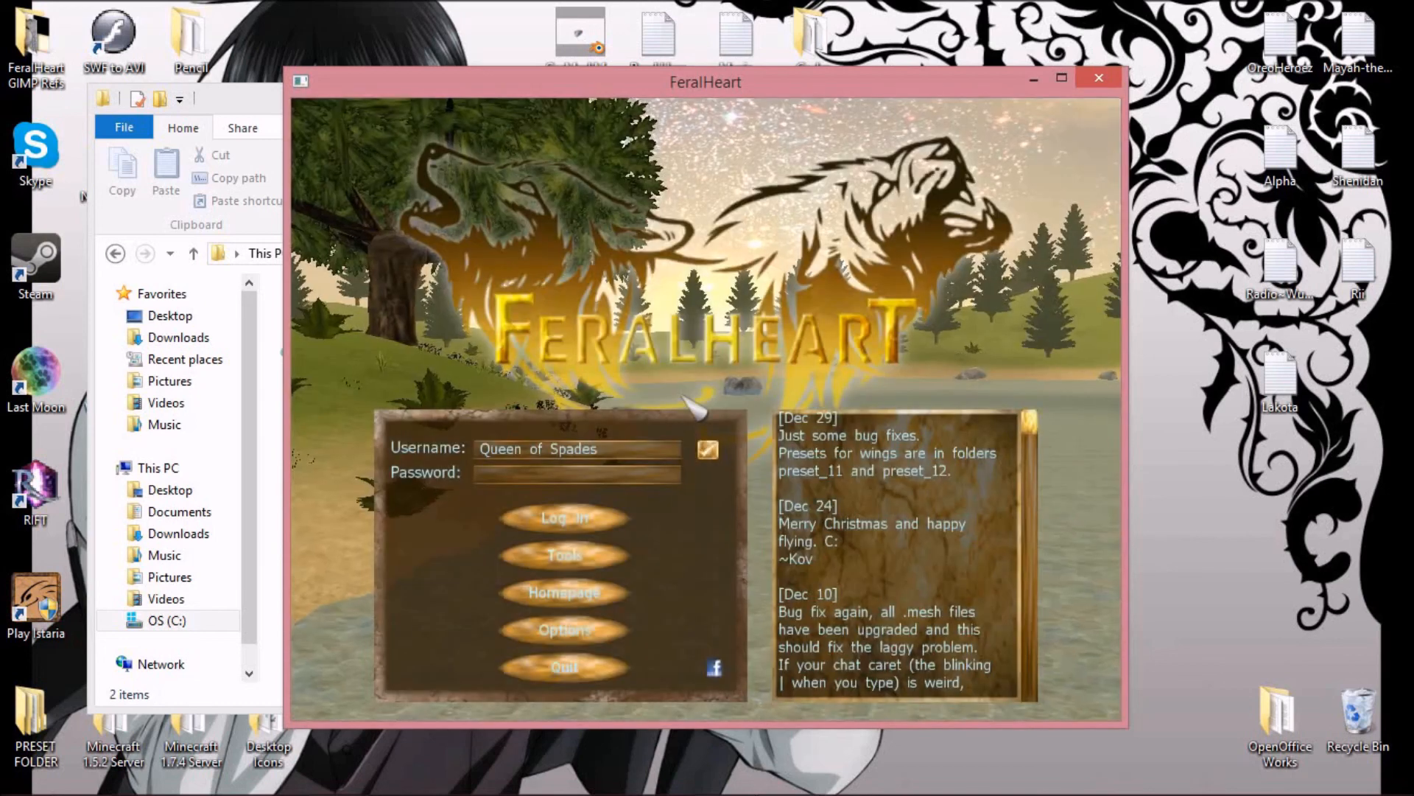
left_click(549, 556)
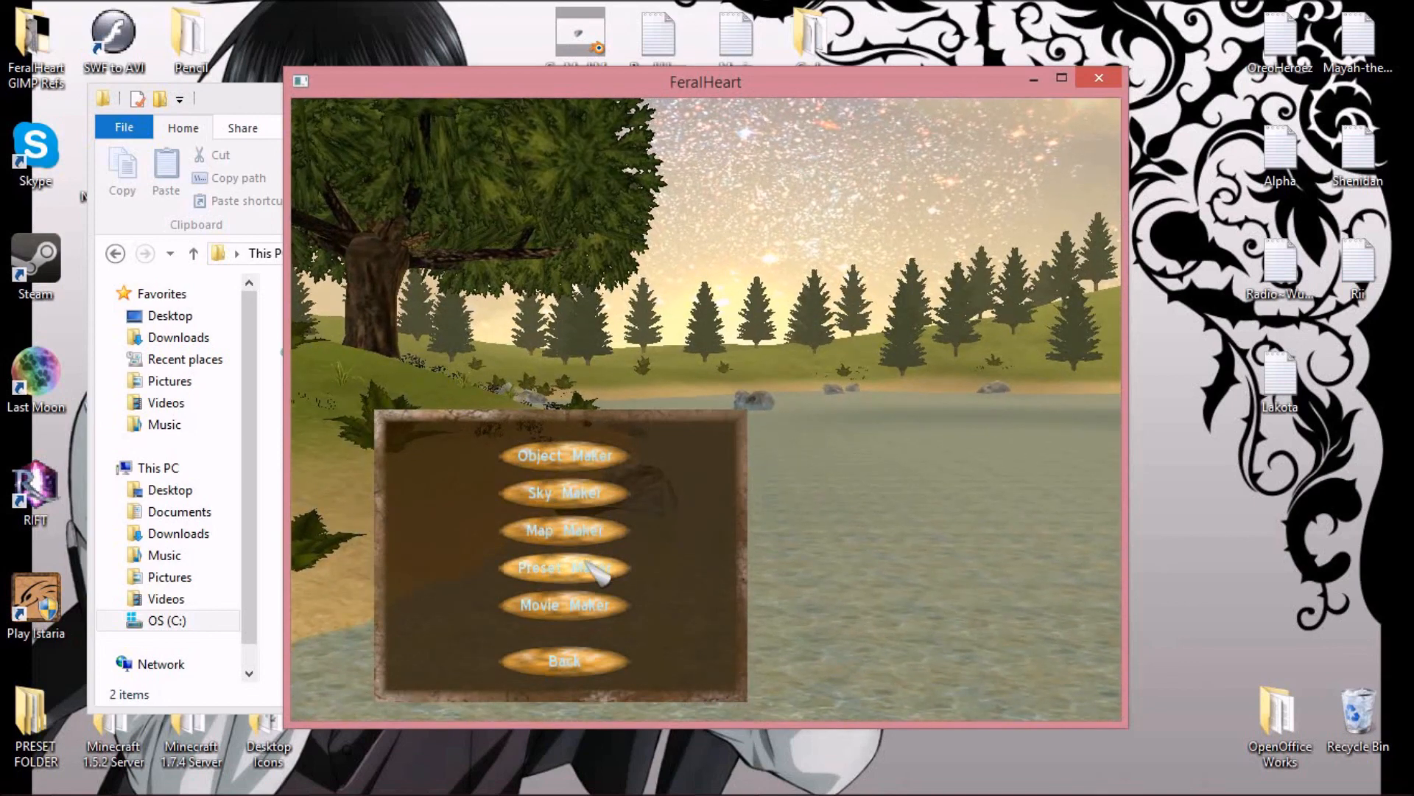
left_click(587, 561)
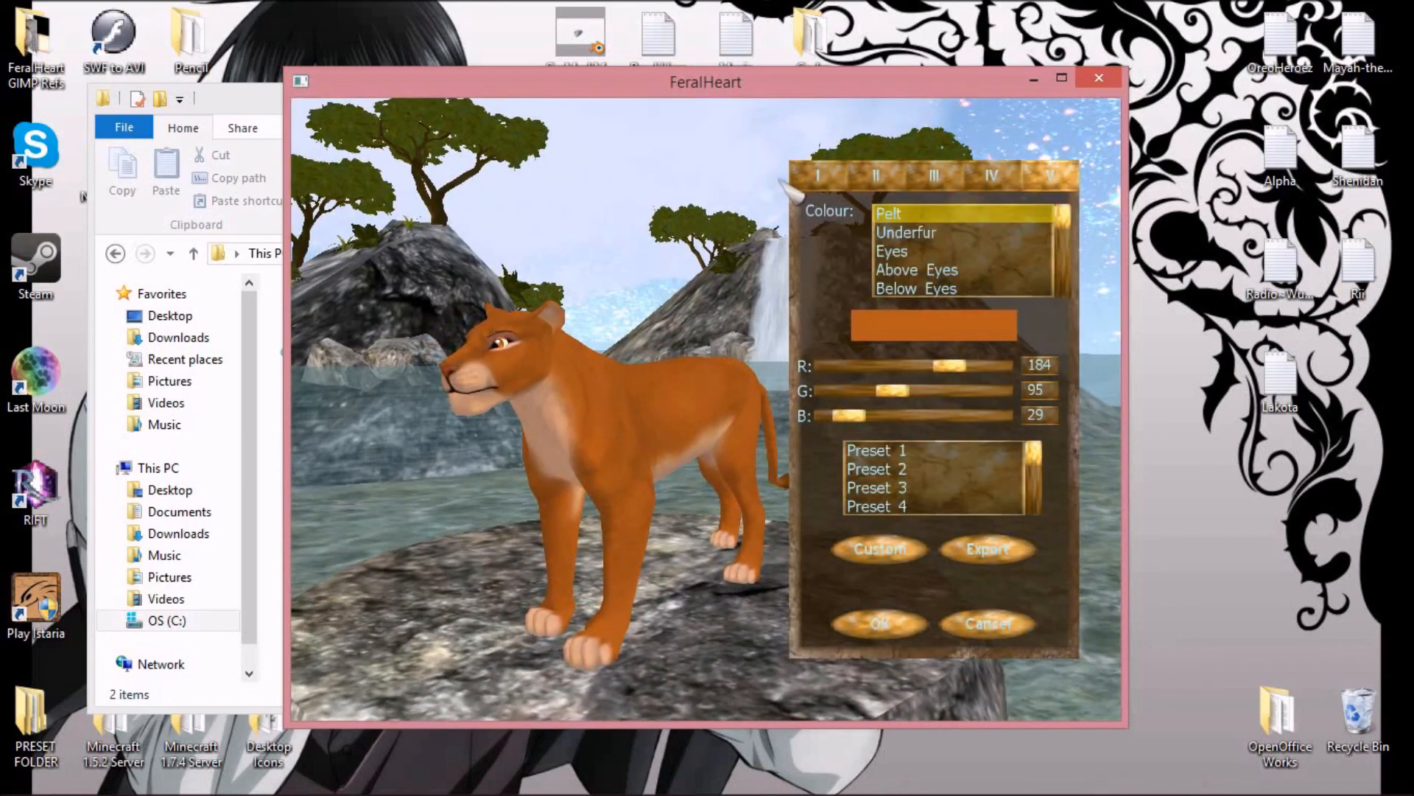
Set the character's species to Canine, apply Preset 2, and inspect the painted head from different angles.
left_click(783, 182)
left_click(961, 271)
left_click_drag(489, 473, 757, 543)
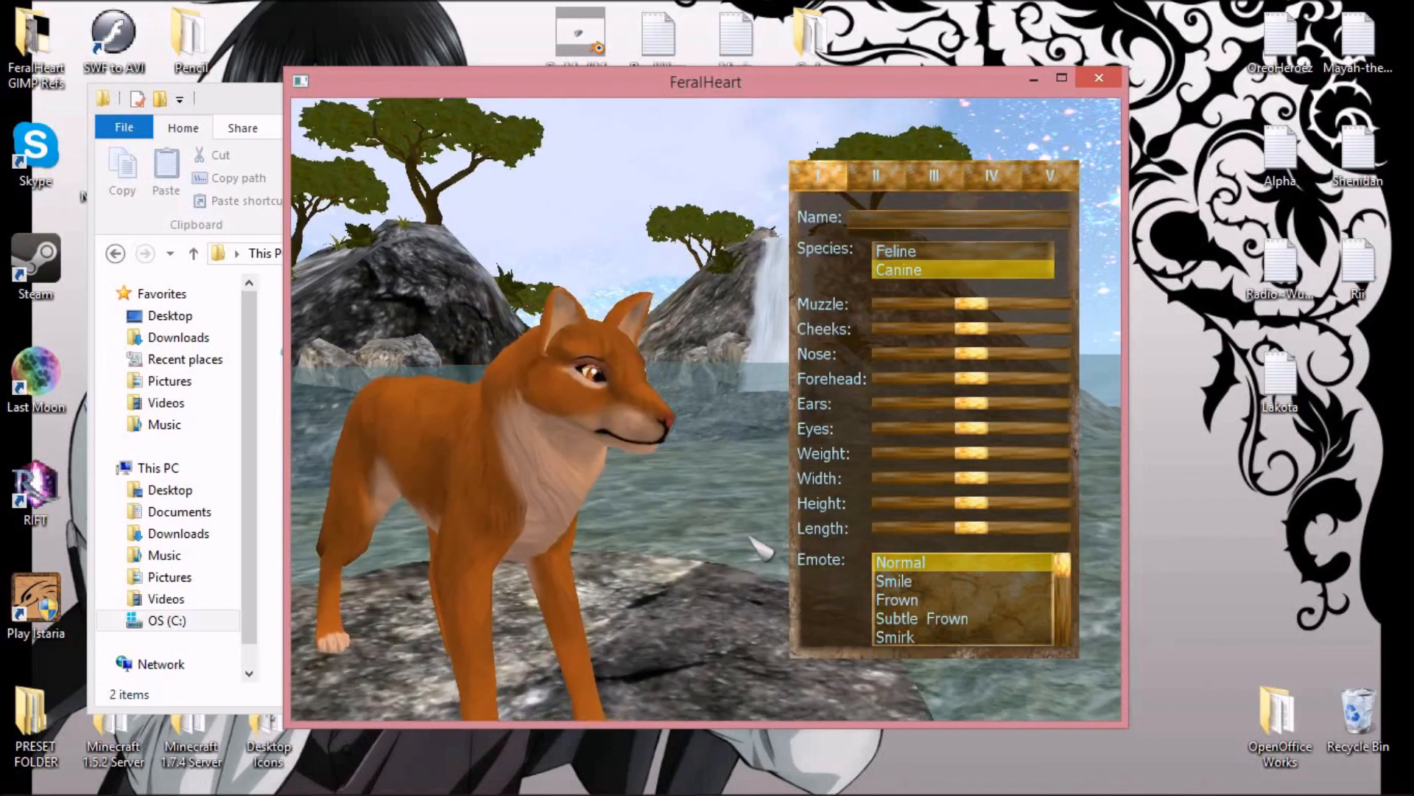
left_click(1040, 186)
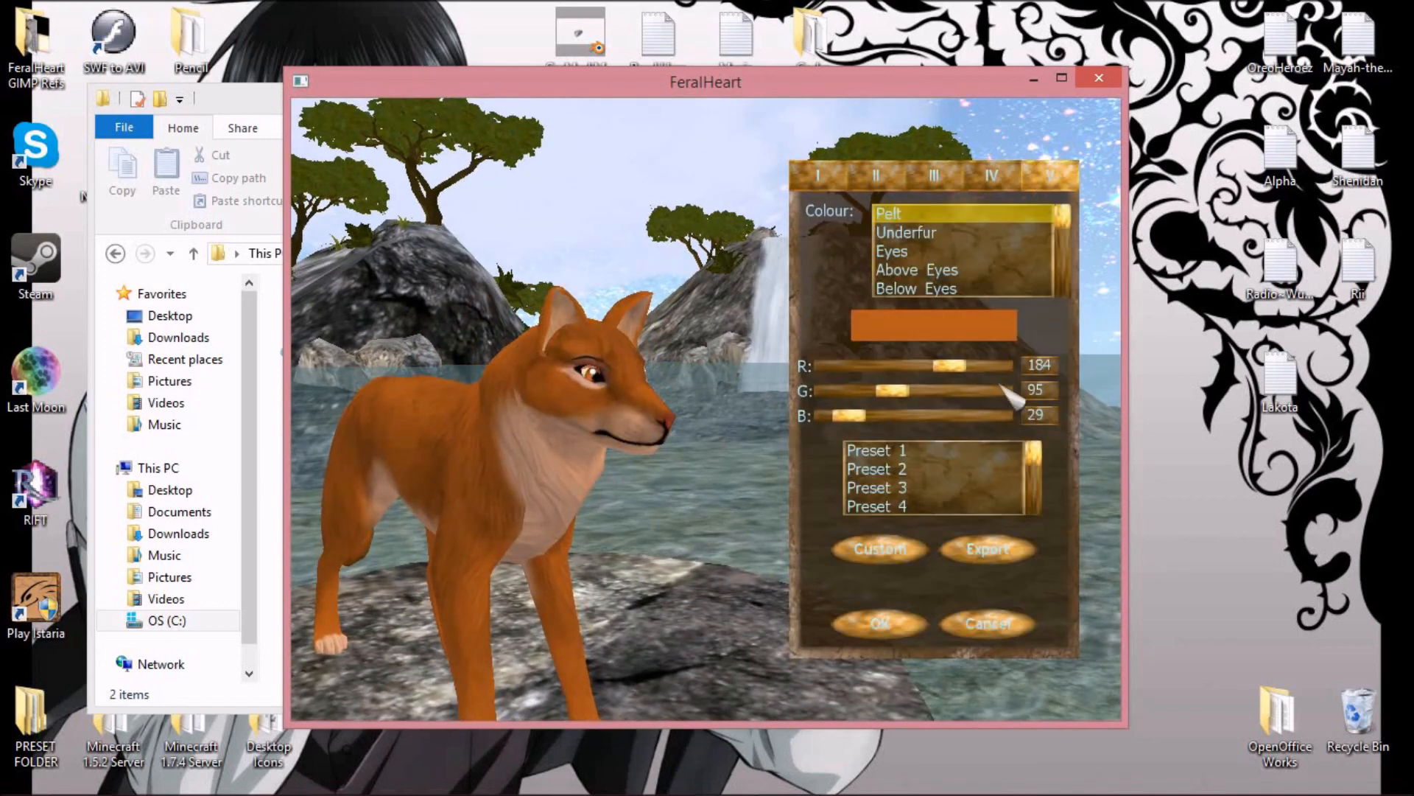
left_click(874, 474)
left_click_drag(622, 487, 951, 548)
mouse_move(589, 540)
left_mouse_down()
mouse_move(709, 504)
mouse_move(571, 541)
left_mouse_up()
mouse_move(605, 775)
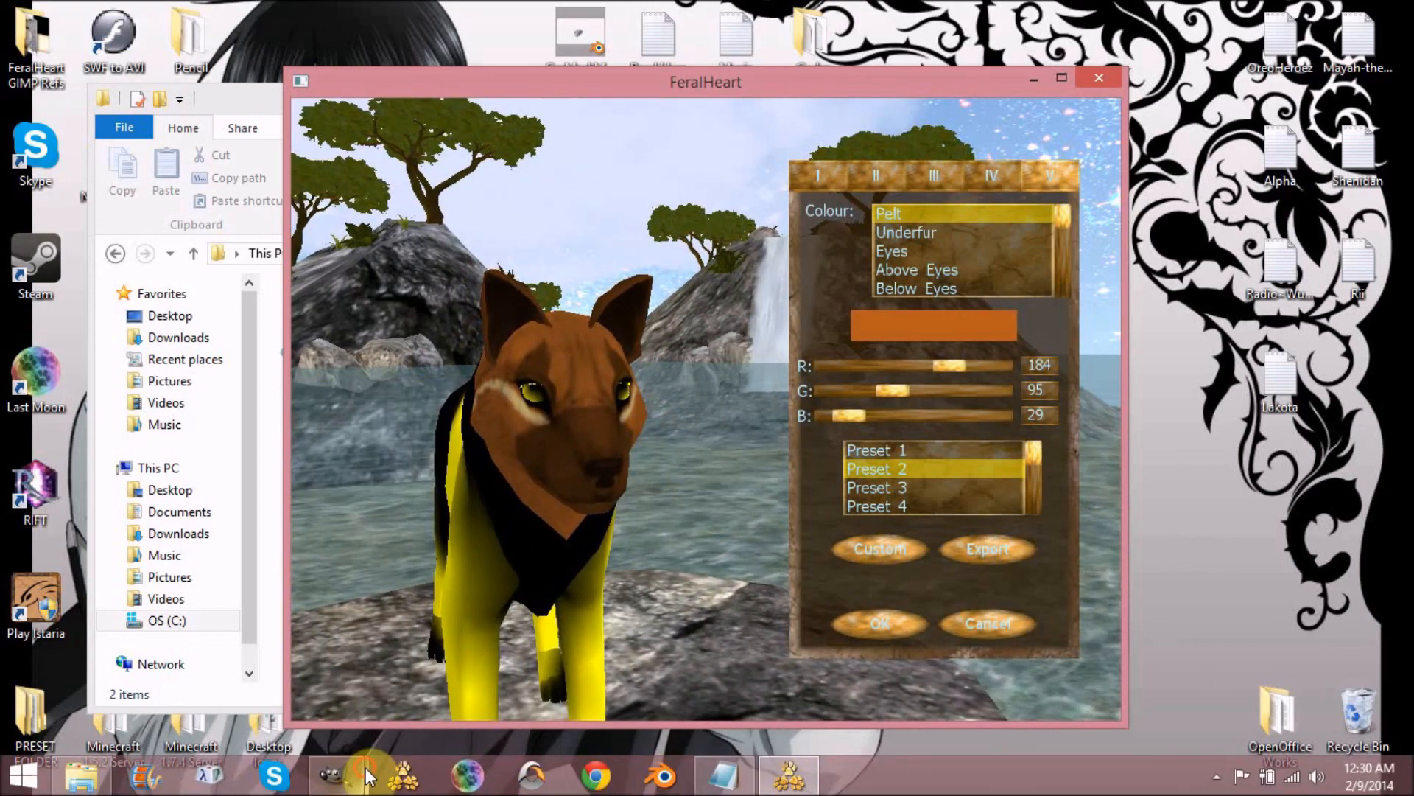
mouse_move(401, 775)
left_click(492, 647)
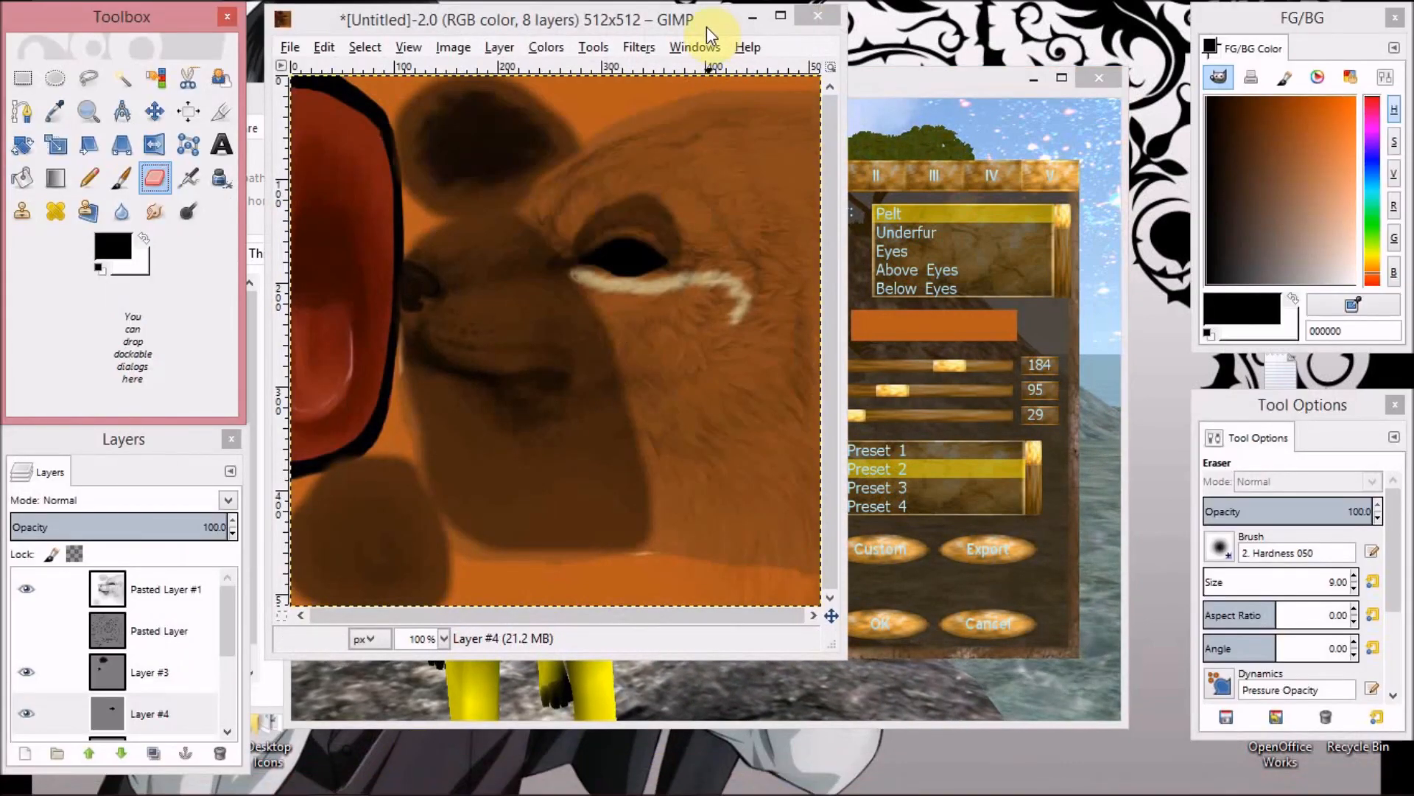
left_click(753, 18)
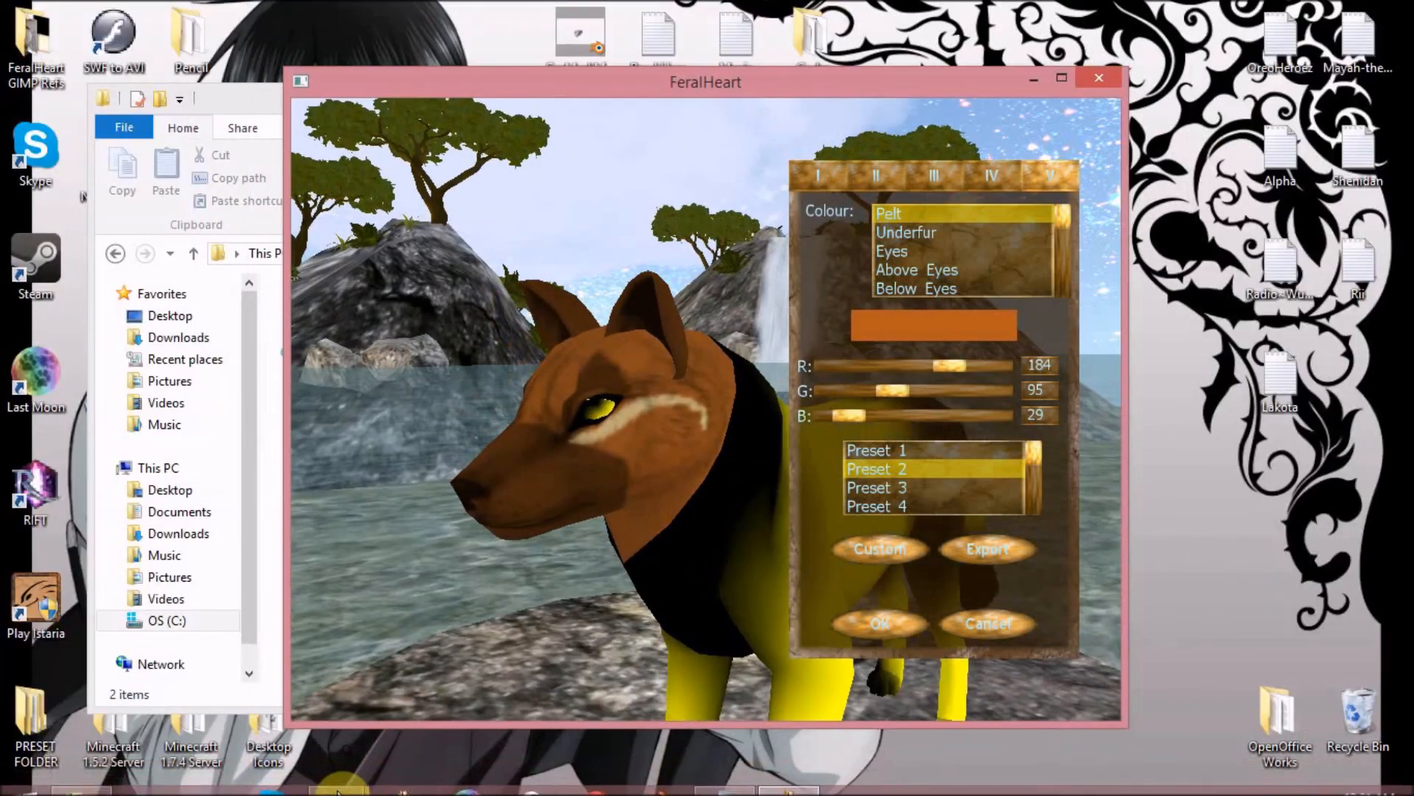
Place the IcestRef reference image from GIMP beside the game and compare its markings with the previewed head from several angles.
mouse_move(331, 787)
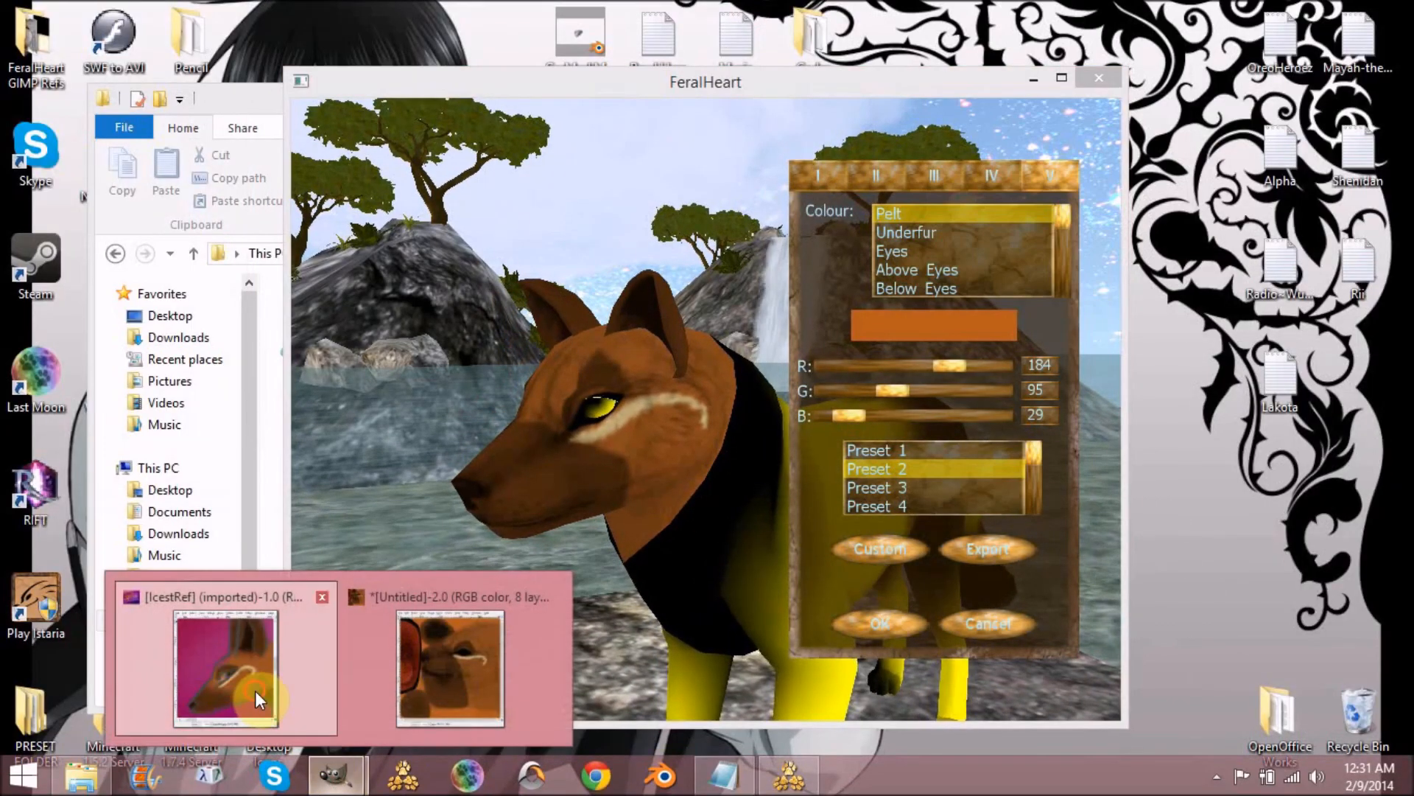
left_click(247, 663)
left_click_drag(913, 28, 1074, 59)
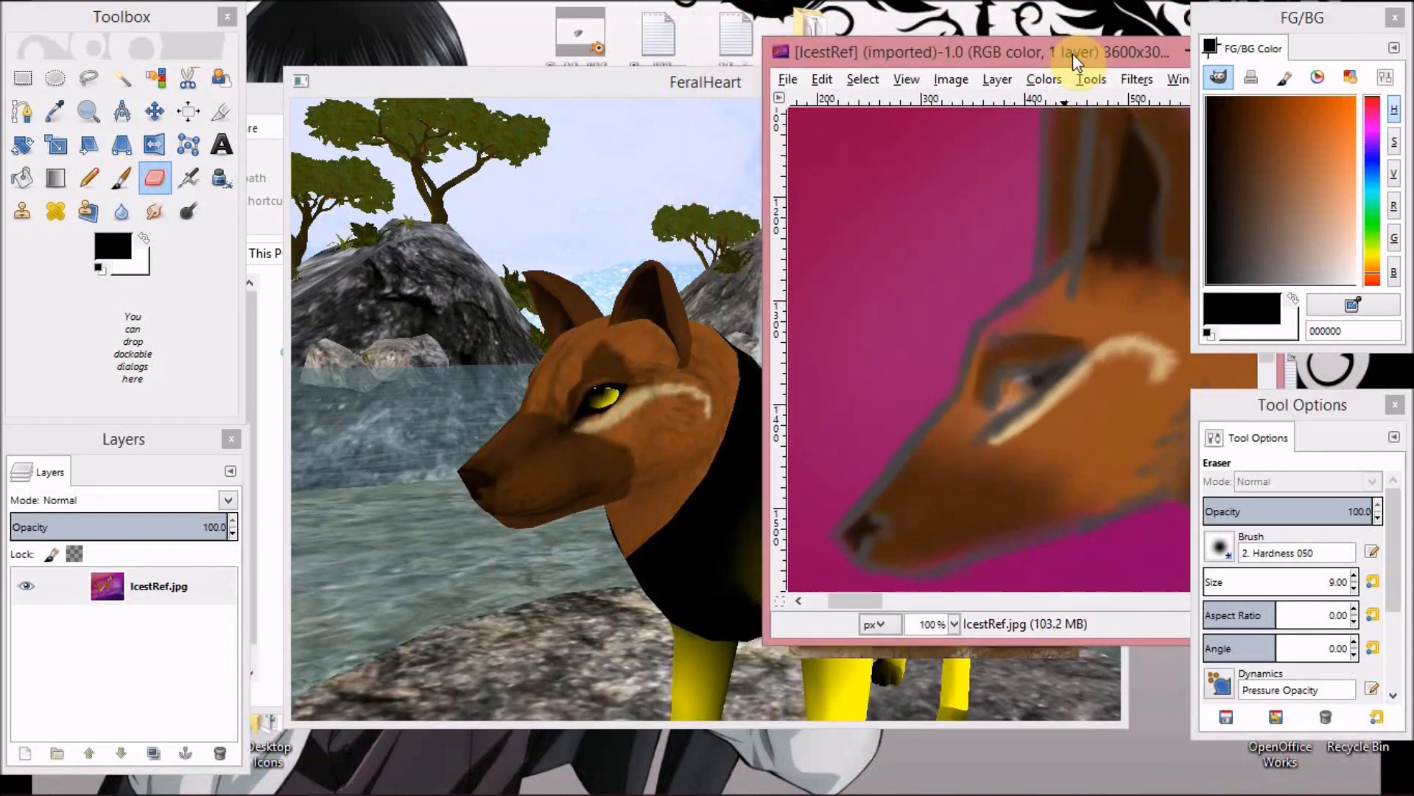
left_click(619, 483)
scroll(619, 483, "down", 2)
left_click_drag(617, 480, 875, 551)
left_click_drag(591, 556, 983, 560)
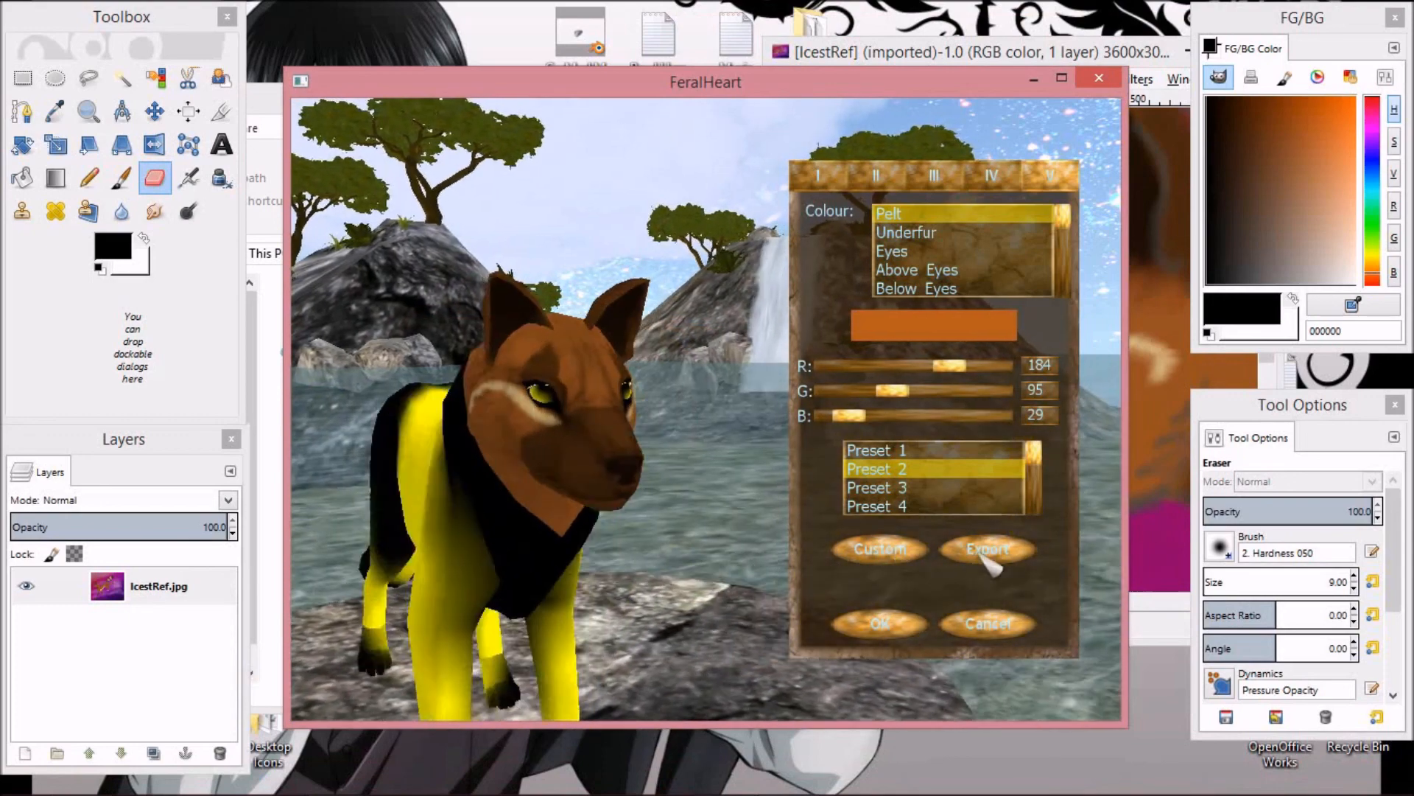
Close FeralHeart, minimize the preset_2 folder, and select Layer #1 of the untitled head texture in GIMP.
left_click(1091, 85)
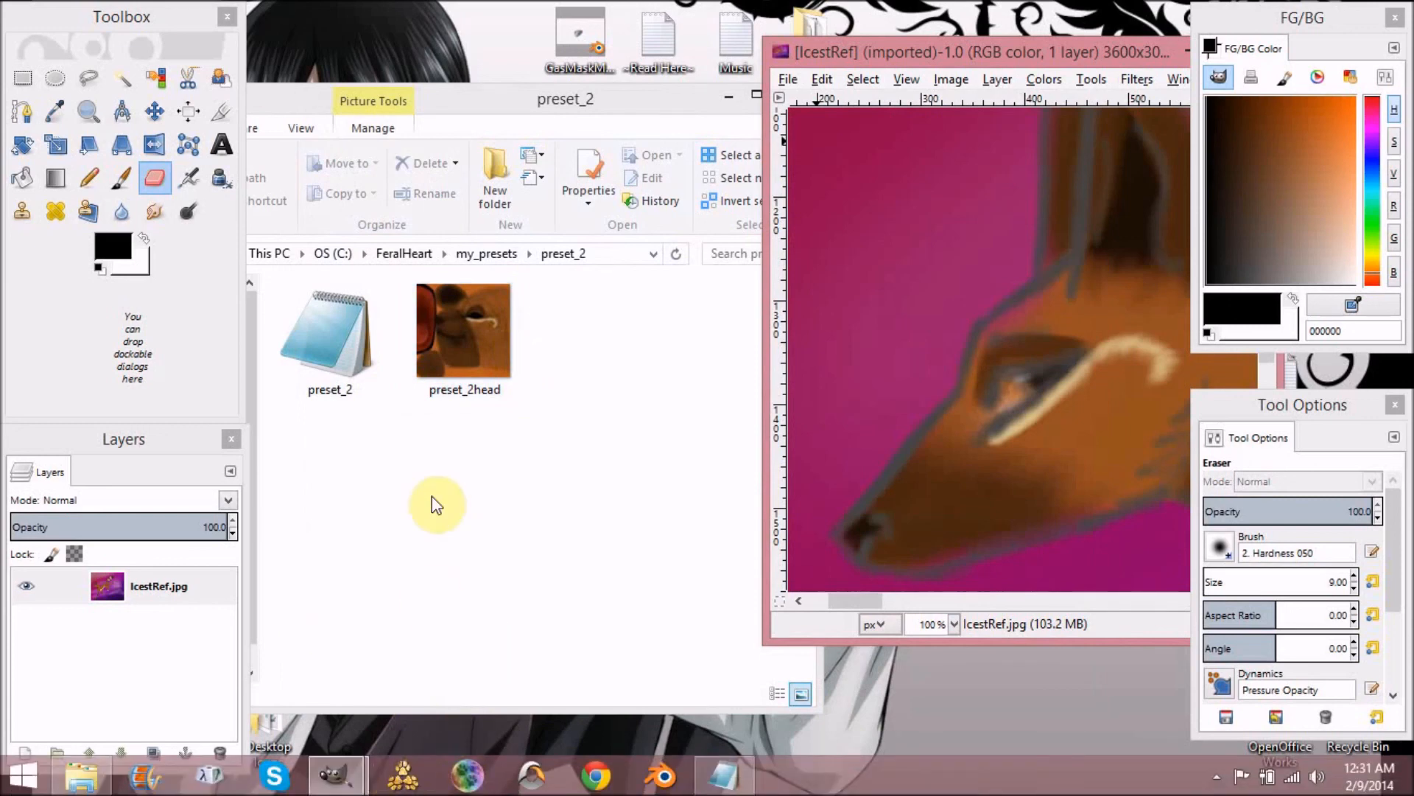
left_click(730, 97)
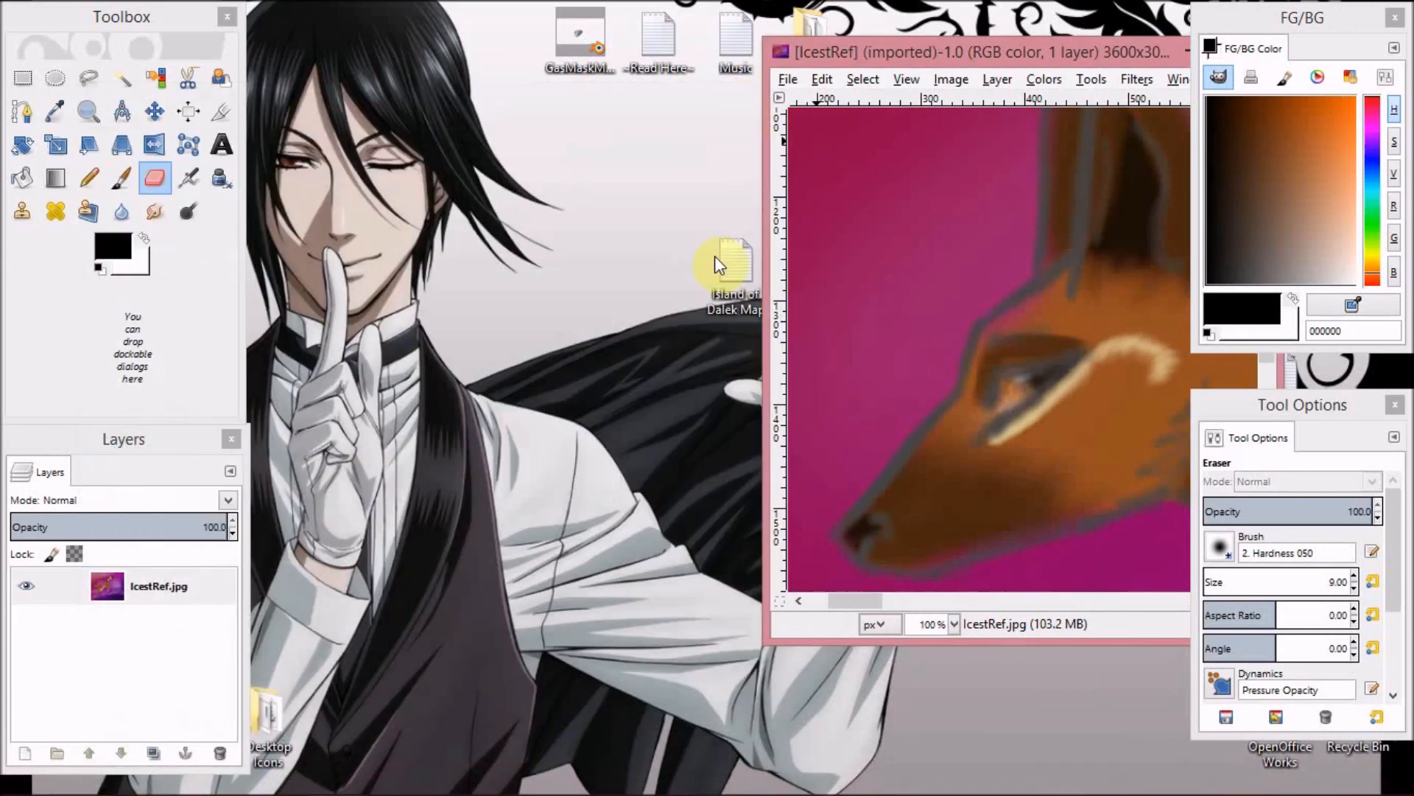
mouse_move(335, 777)
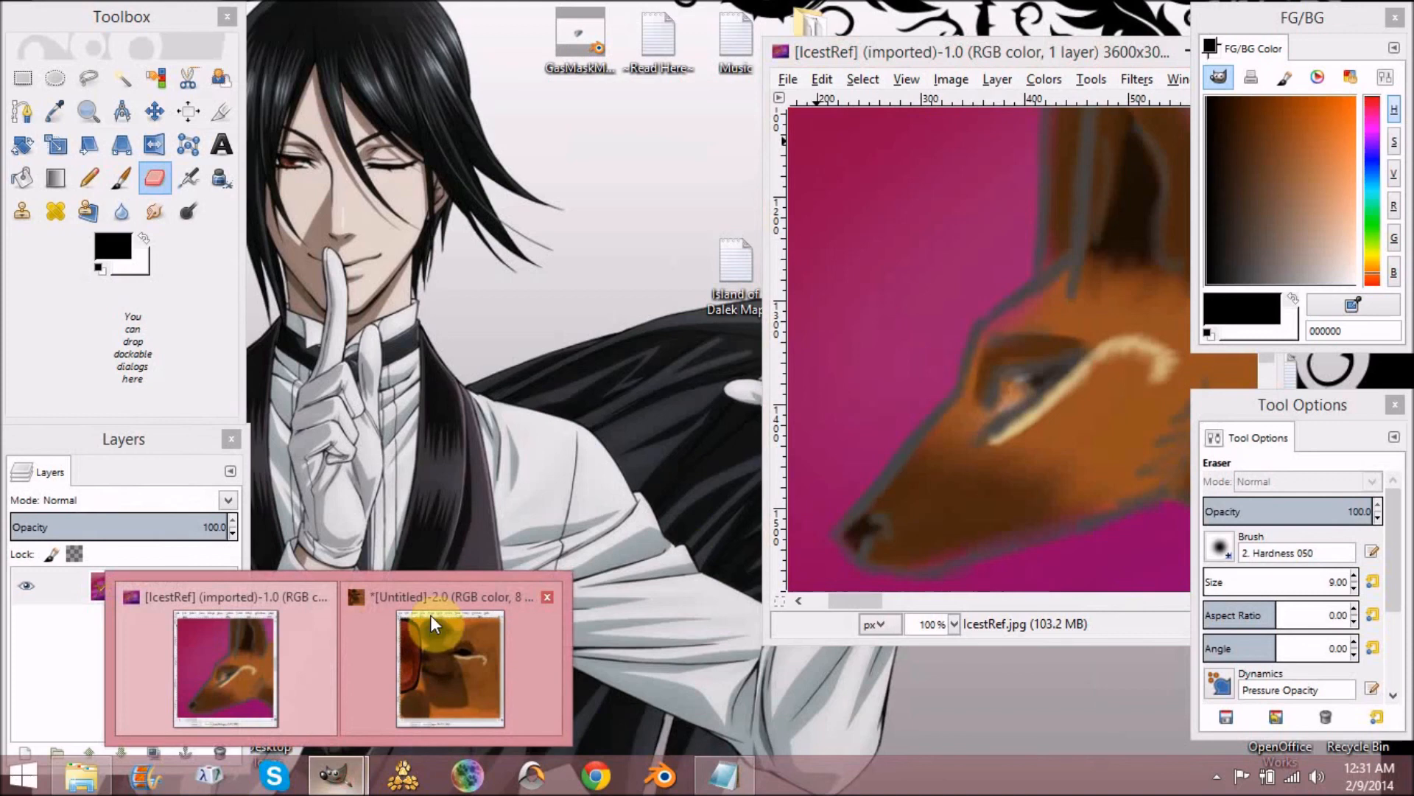
left_click(395, 672)
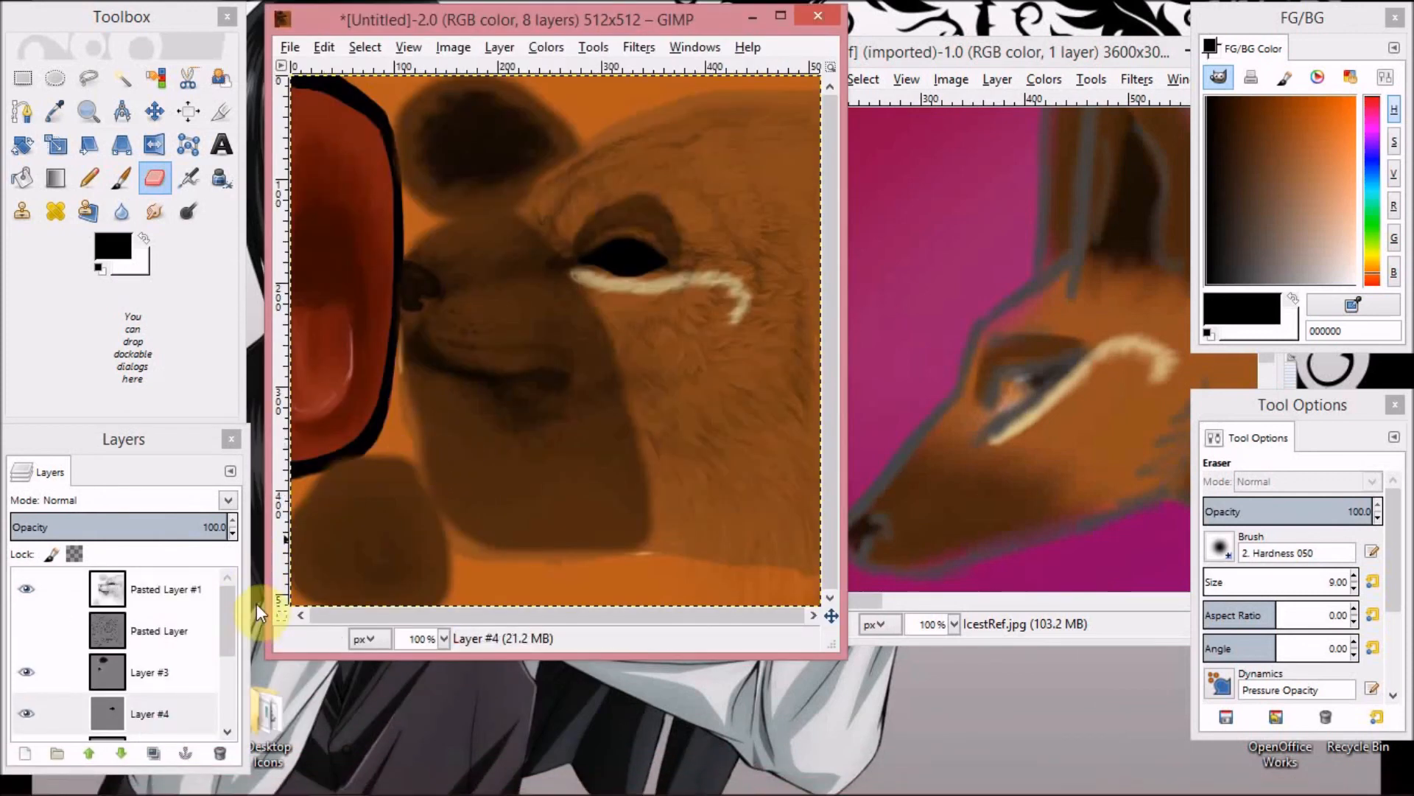
left_click_drag(232, 625, 227, 741)
left_click(155, 635)
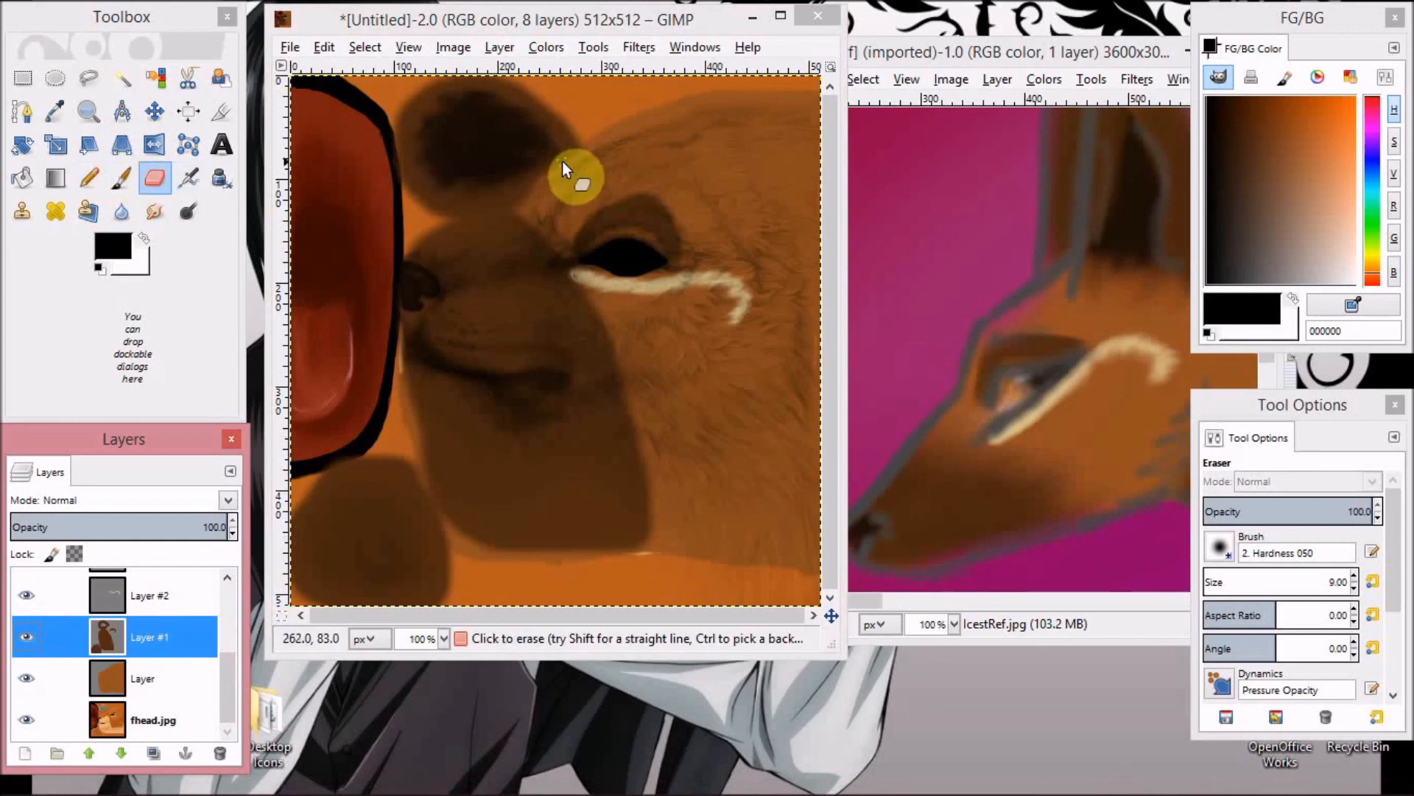
Try erasing the edge of the dark patch above the eye on Layer #1, and undo the strokes.
left_click(622, 196)
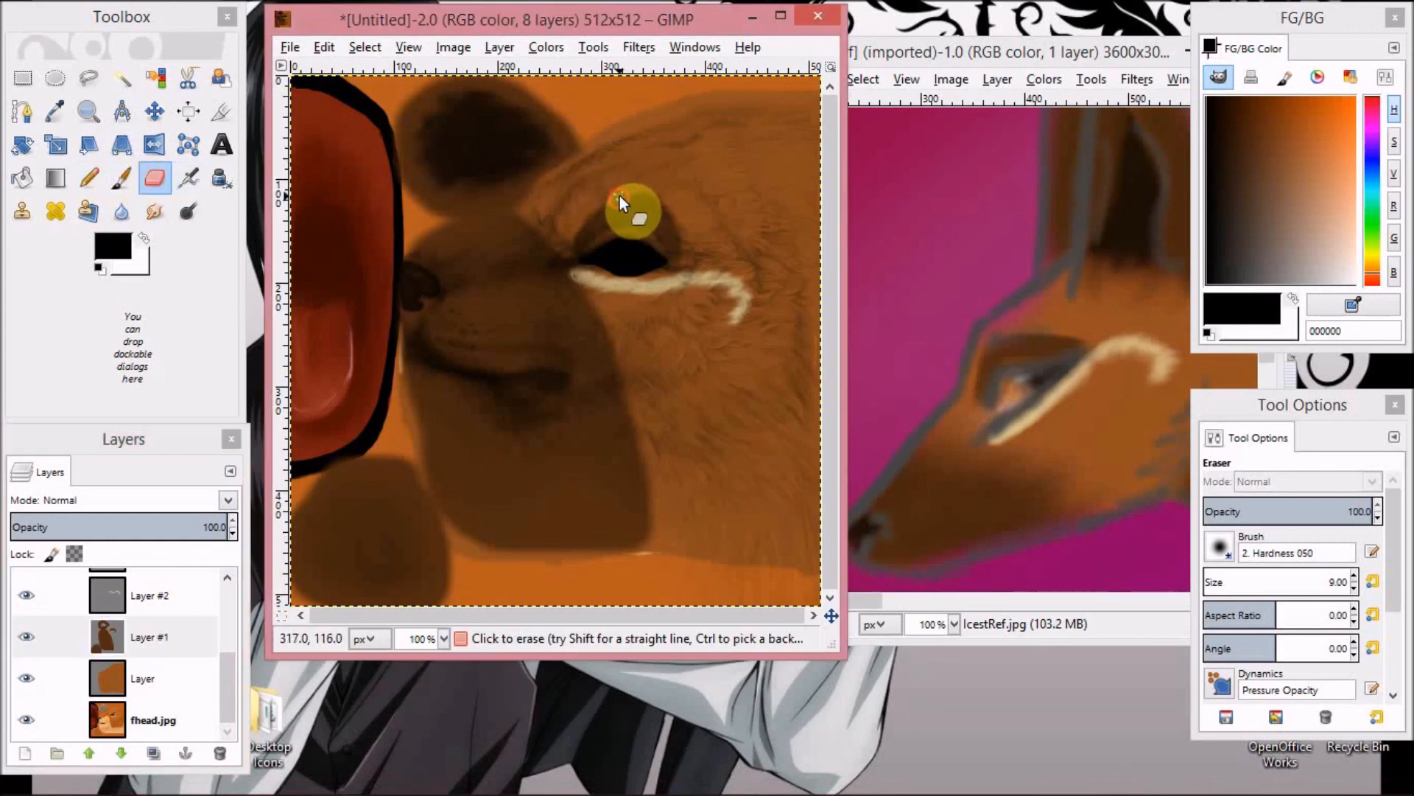
mouse_move(627, 193)
left_mouse_down()
mouse_move(656, 197)
mouse_move(673, 225)
left_mouse_up()
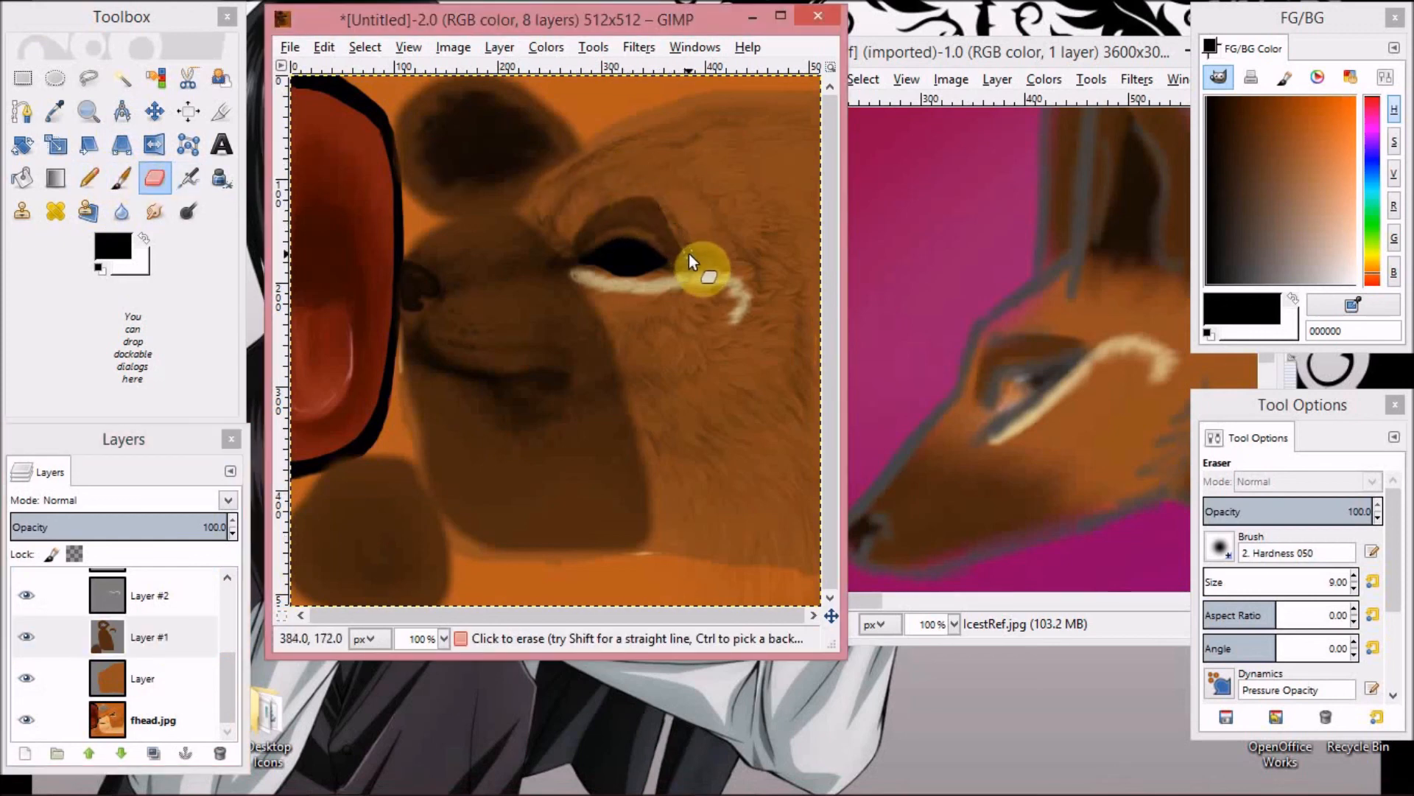
key("ctrl+z")
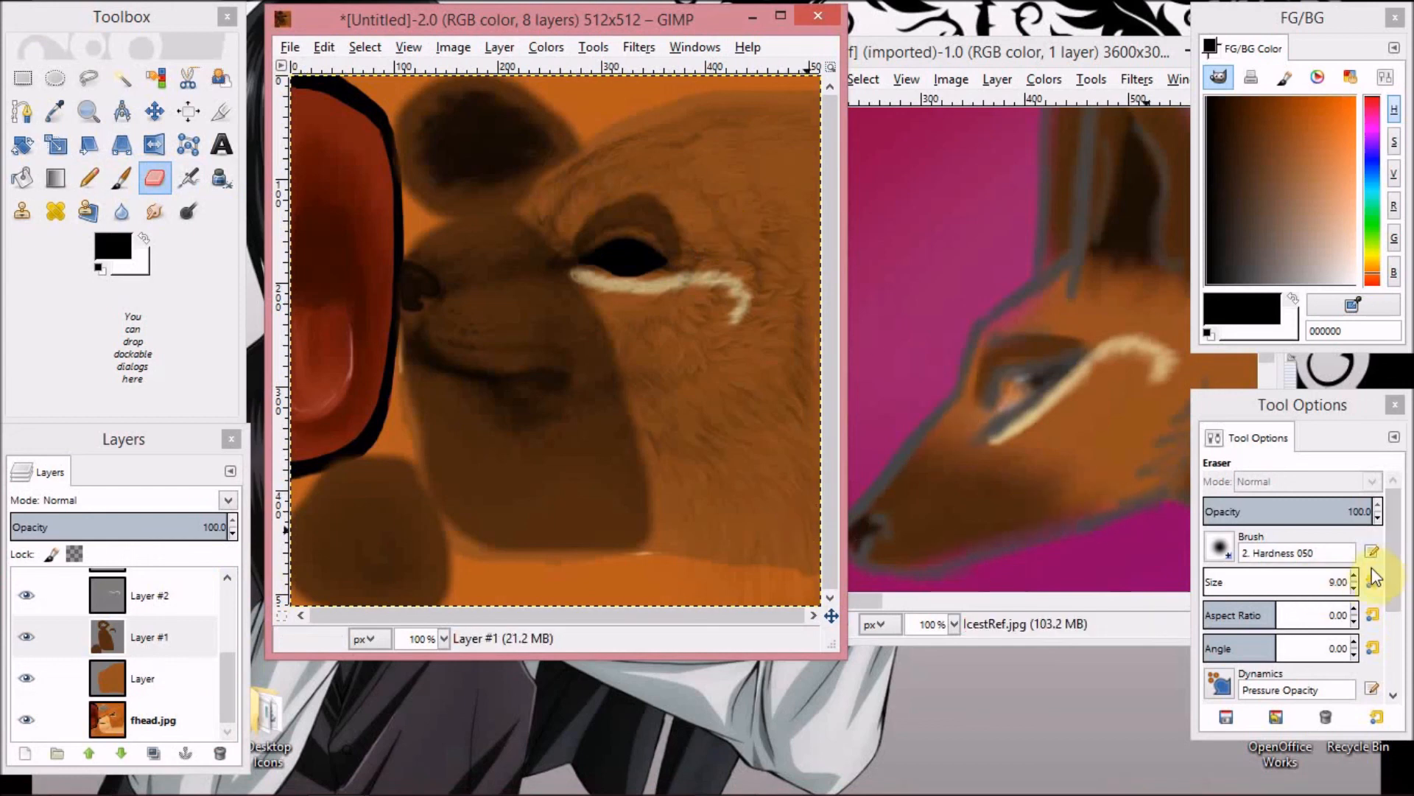
Set the eraser size to 29 and show the wireframe in Pasted Layer over the head texture.
left_click(1355, 576)
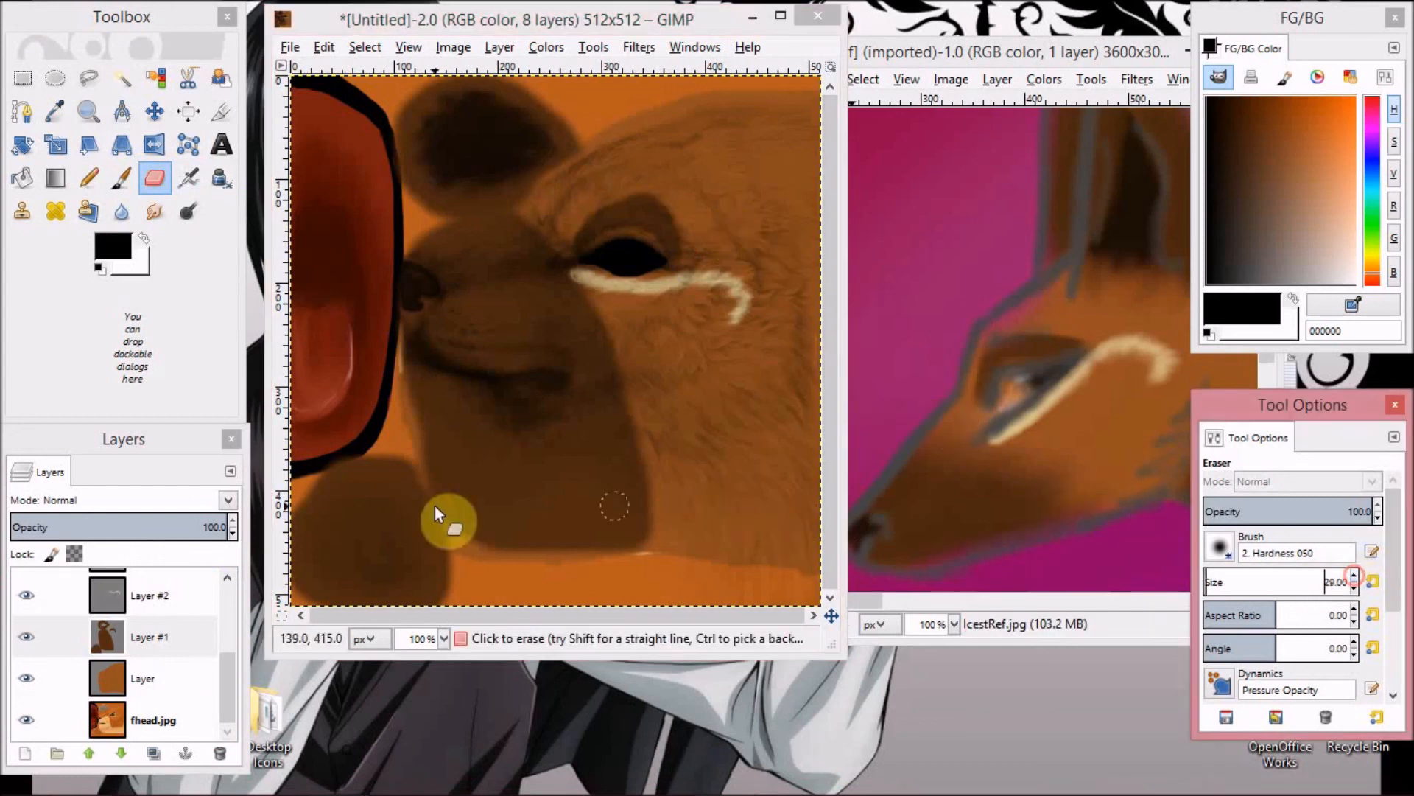
left_click_drag(232, 661, 232, 558)
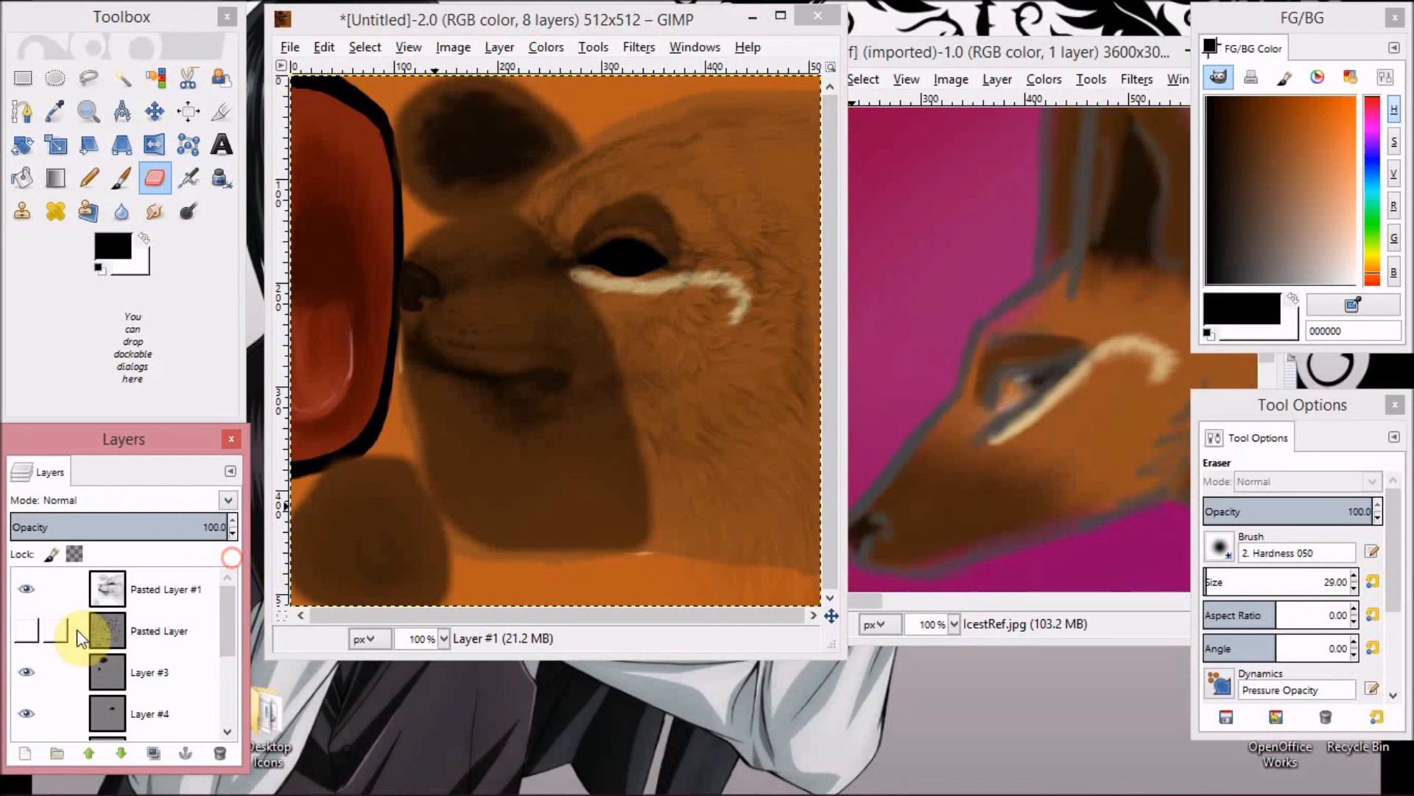
left_click(31, 625)
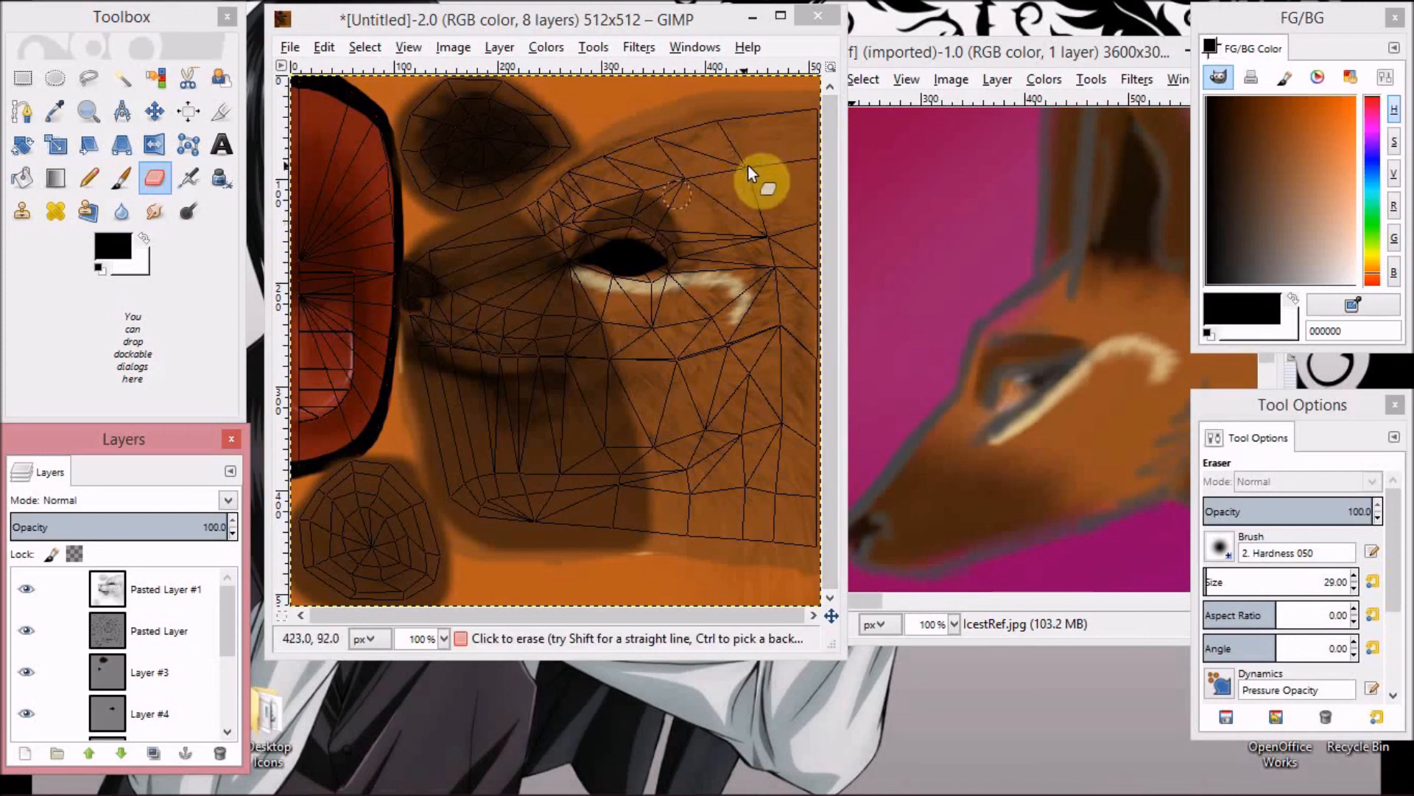
left_click(736, 122)
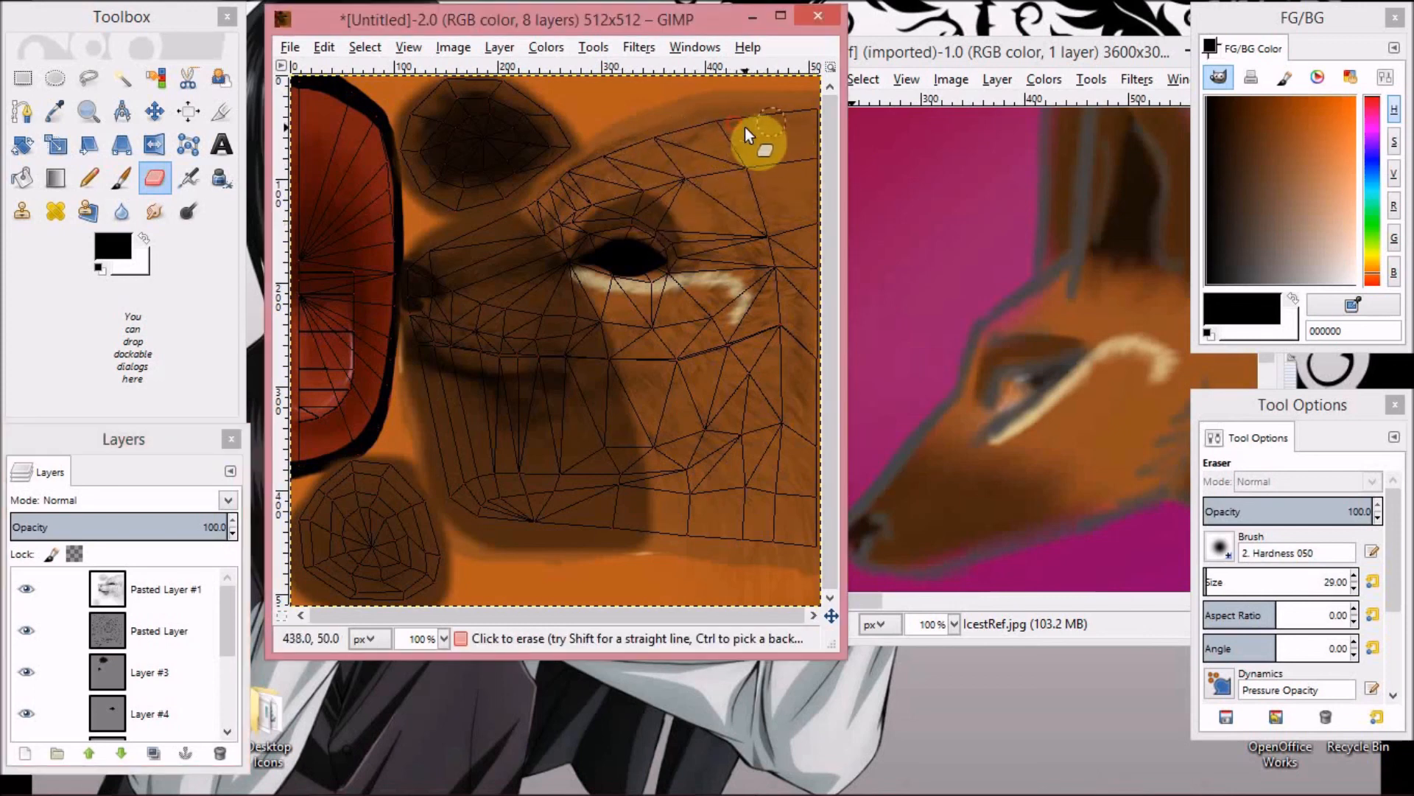
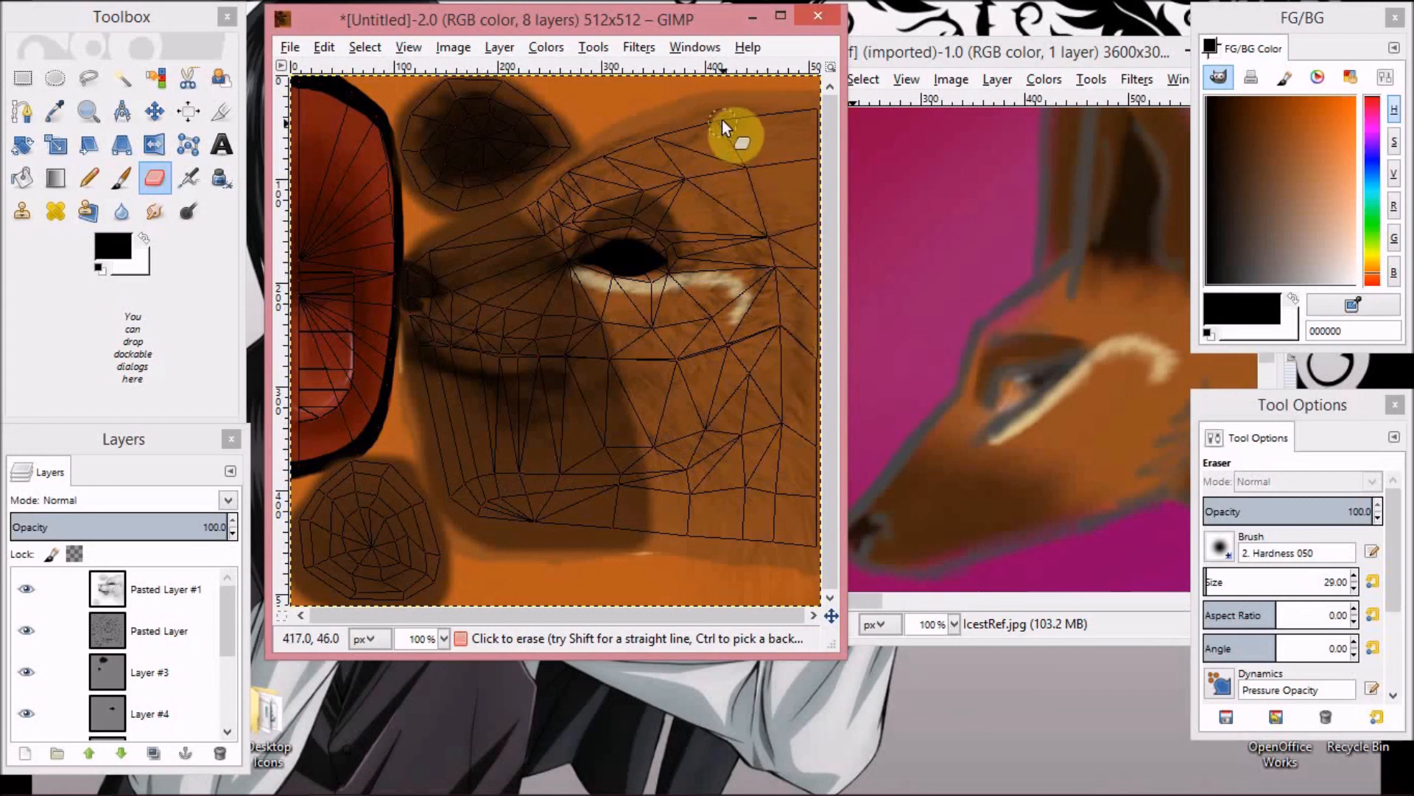
Paint a black size 9 guide line along the wireframe from the forehead down the cheek to the jaw, and undo it.
left_click_drag(1238, 238, 1207, 288)
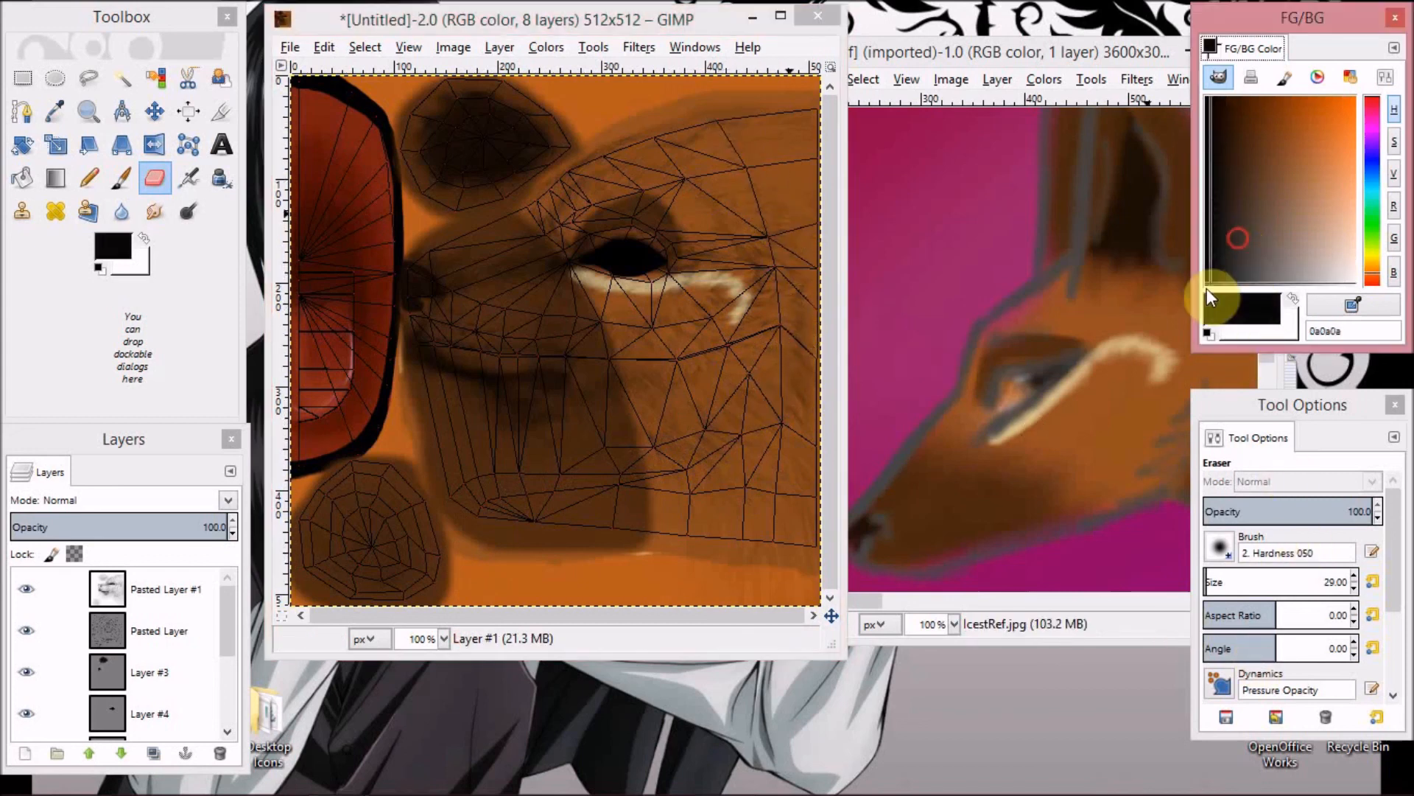
left_click(1353, 588)
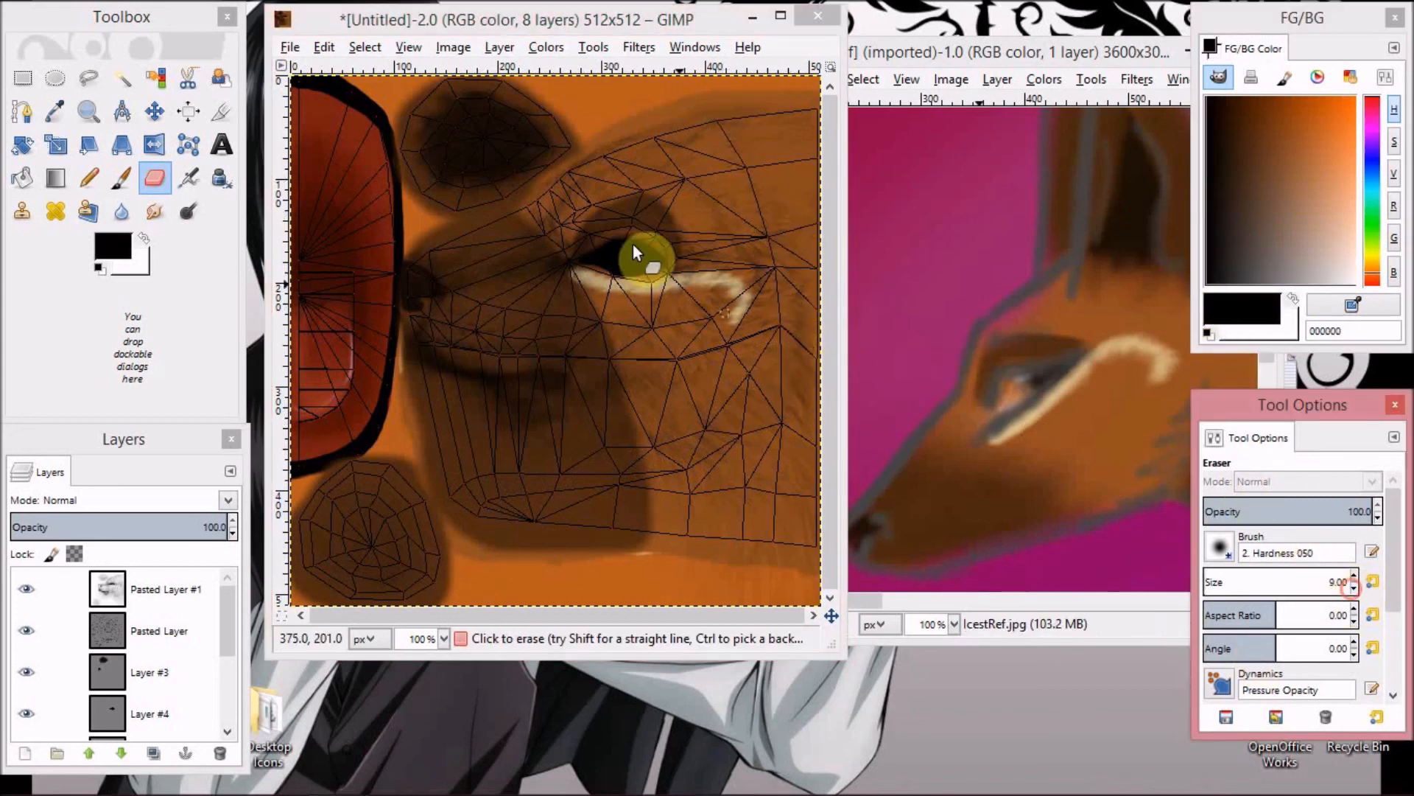
left_click(706, 112)
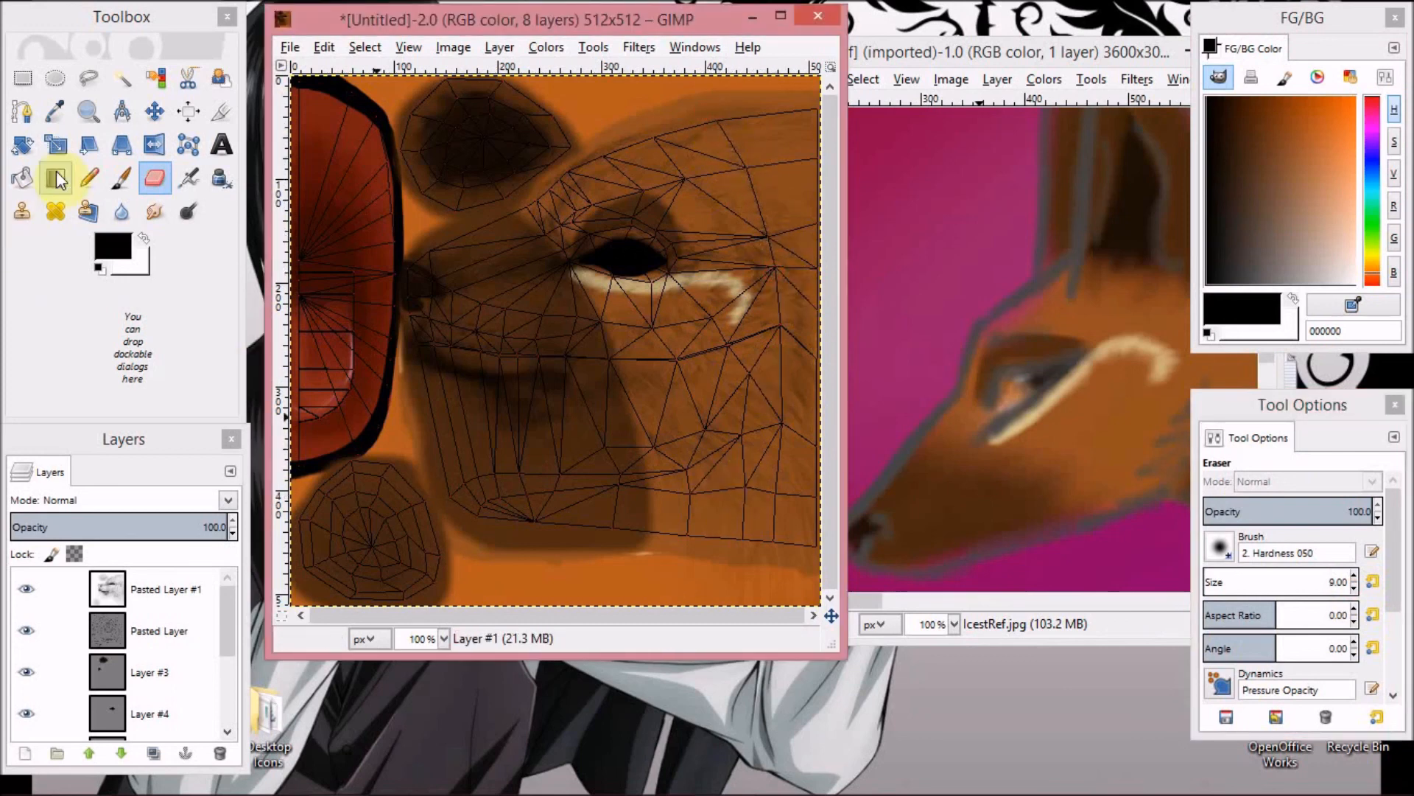
left_click(121, 179)
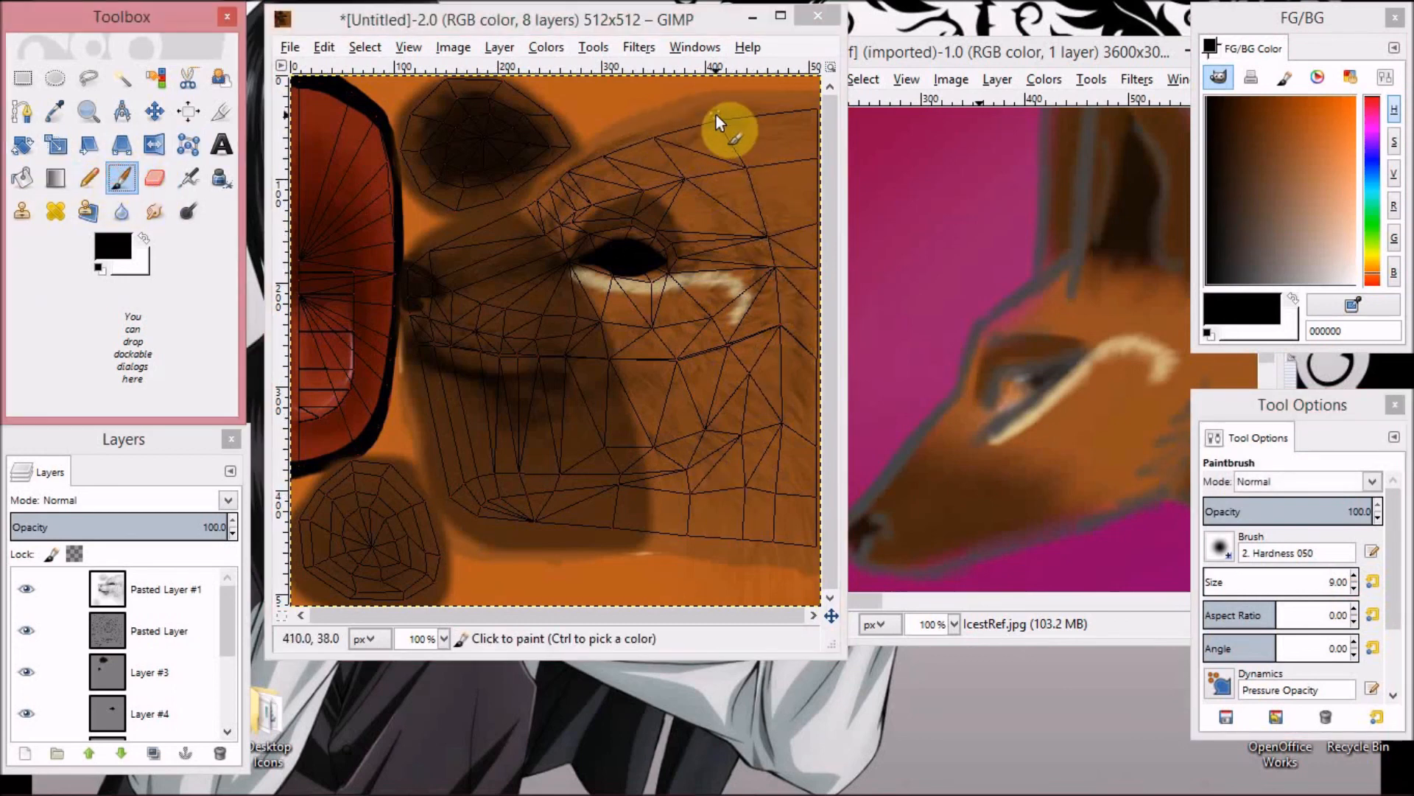
left_click_drag(714, 116, 720, 147)
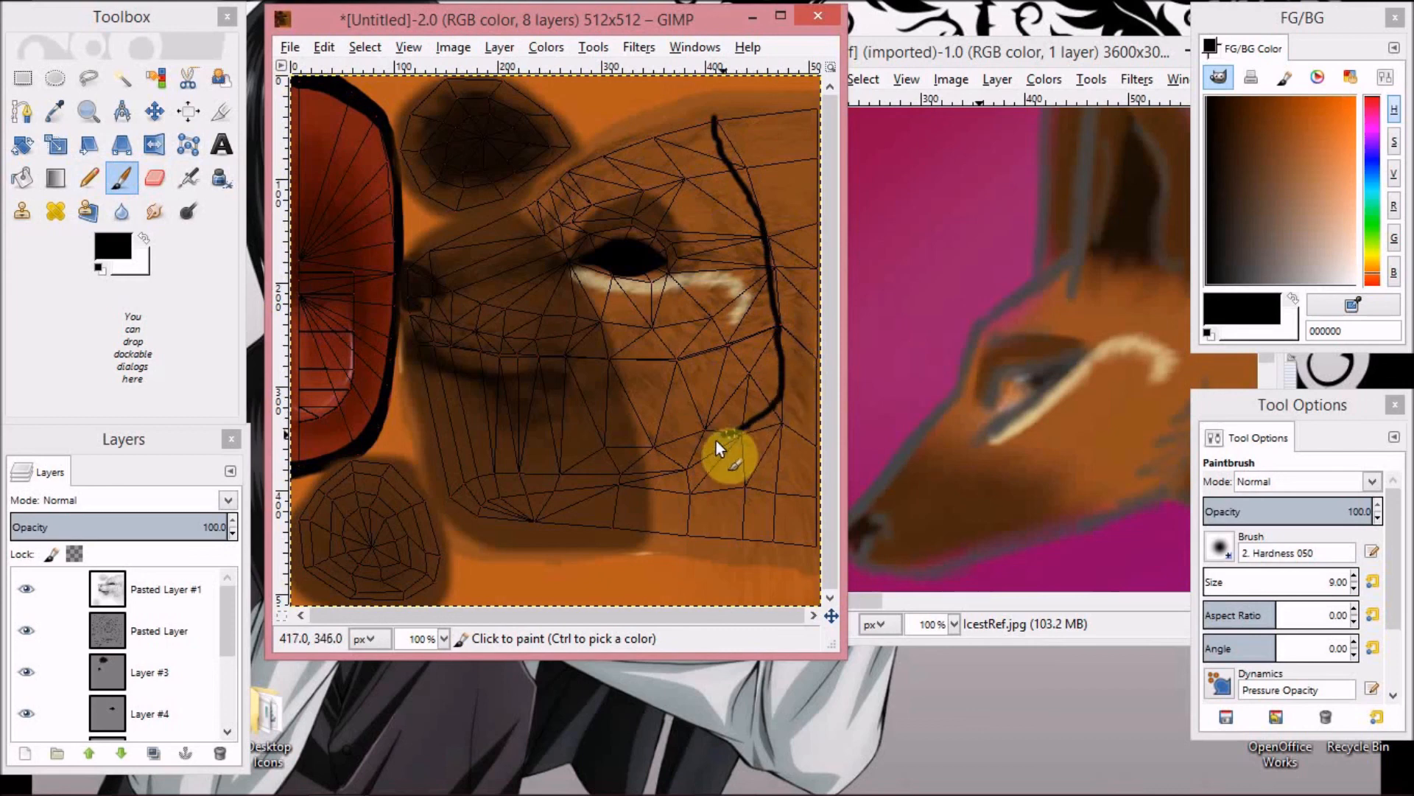
left_click_drag(523, 527, 631, 467)
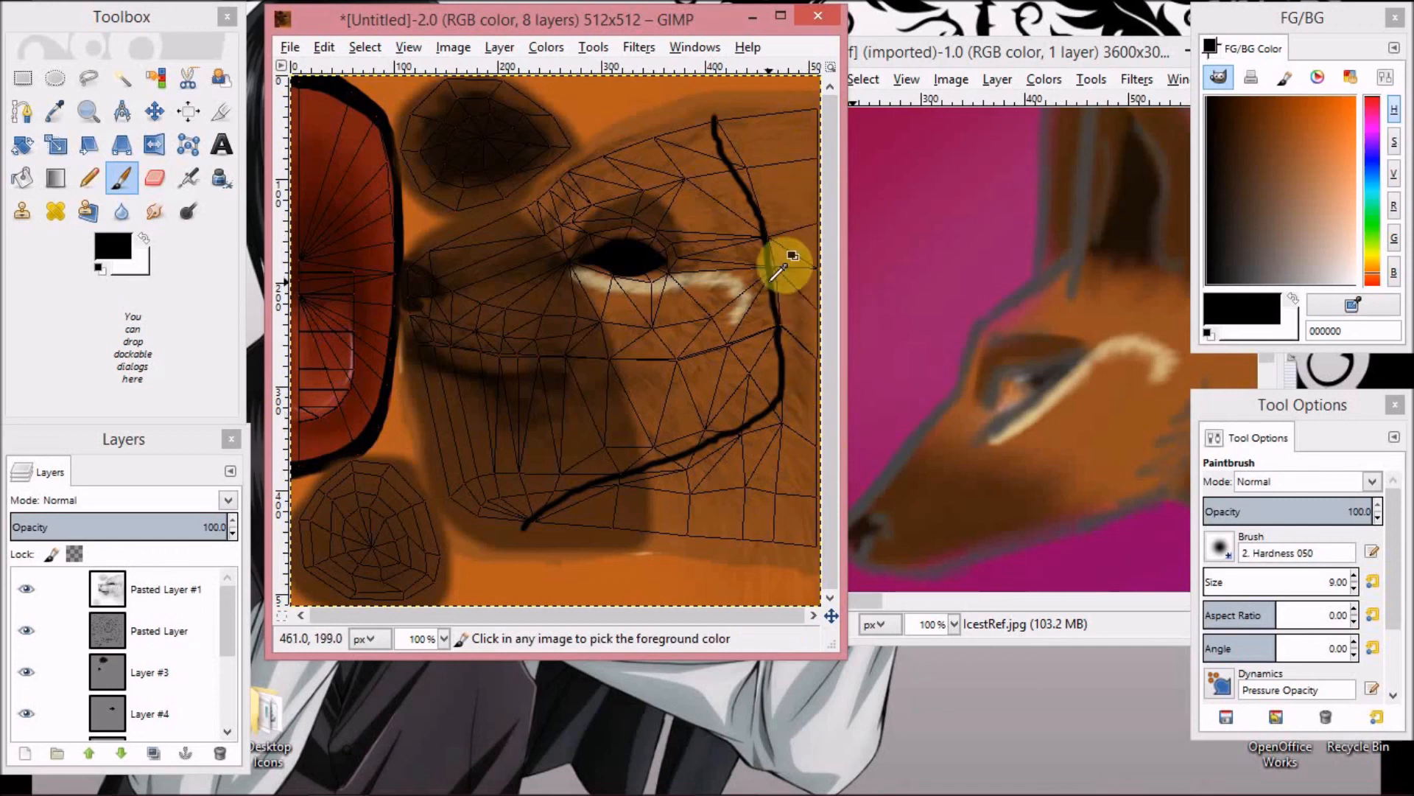
key("ctrl+z")
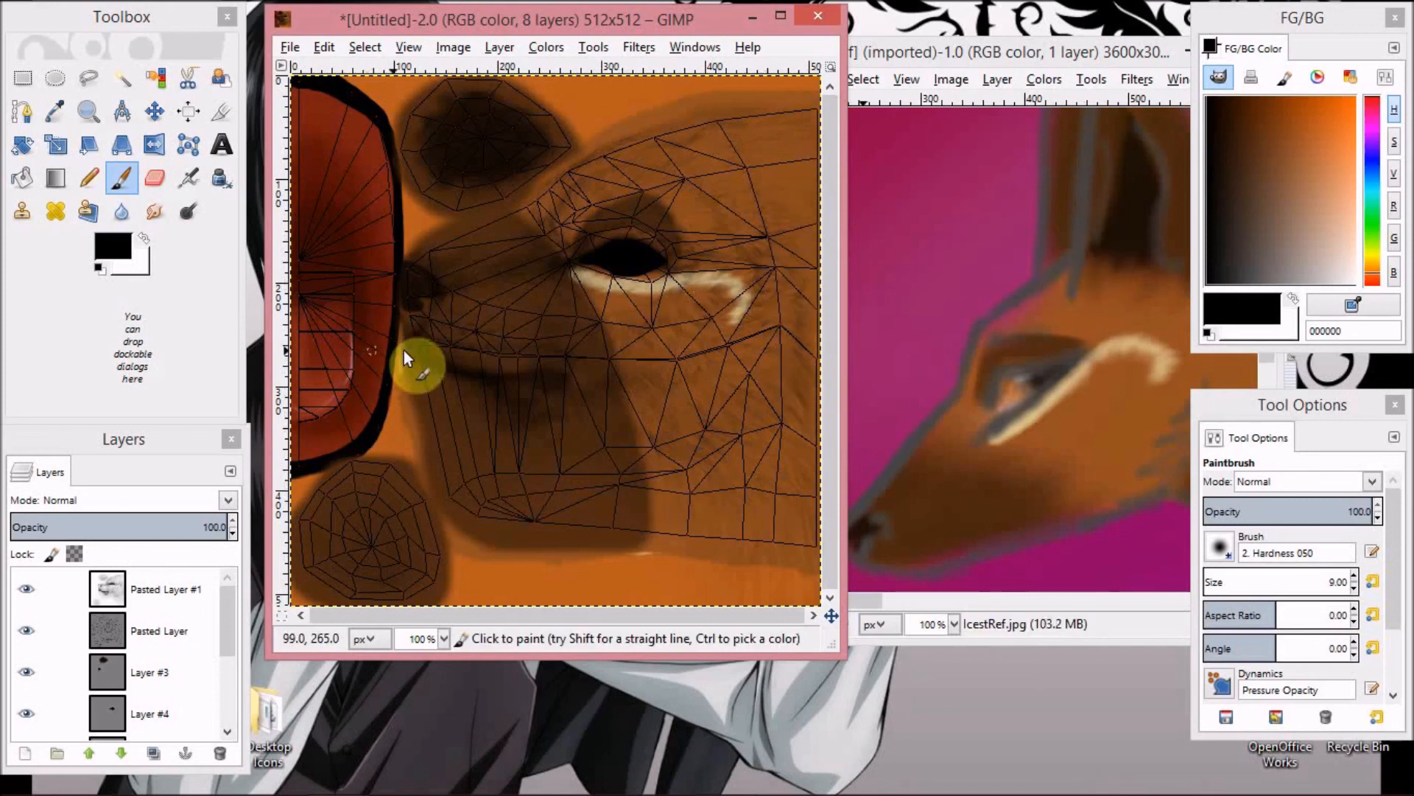
Set the eraser size to 38, trim the dark patch above the eye on Layer #1, and hide the wireframe layer.
left_click(154, 178)
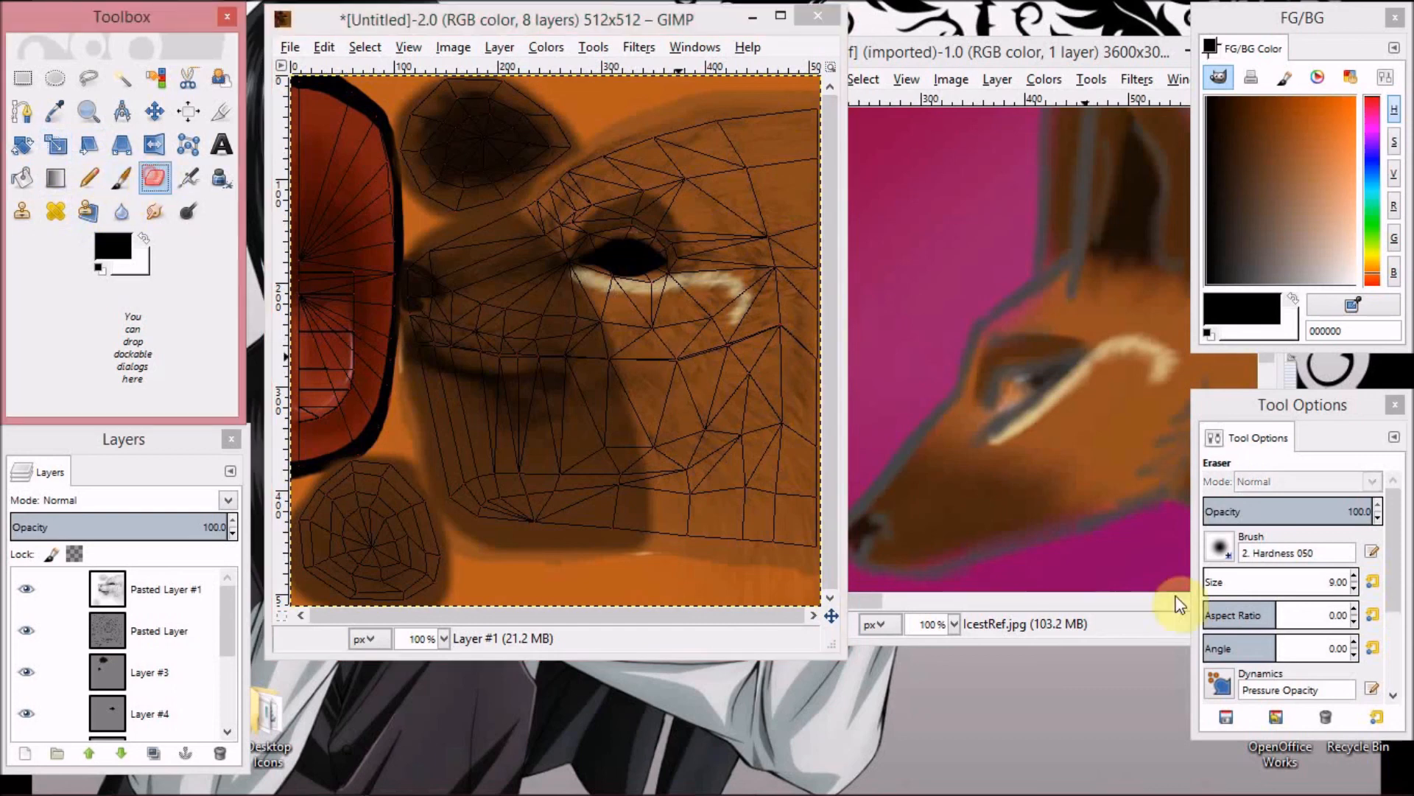
left_click_drag(1357, 573, 1357, 572)
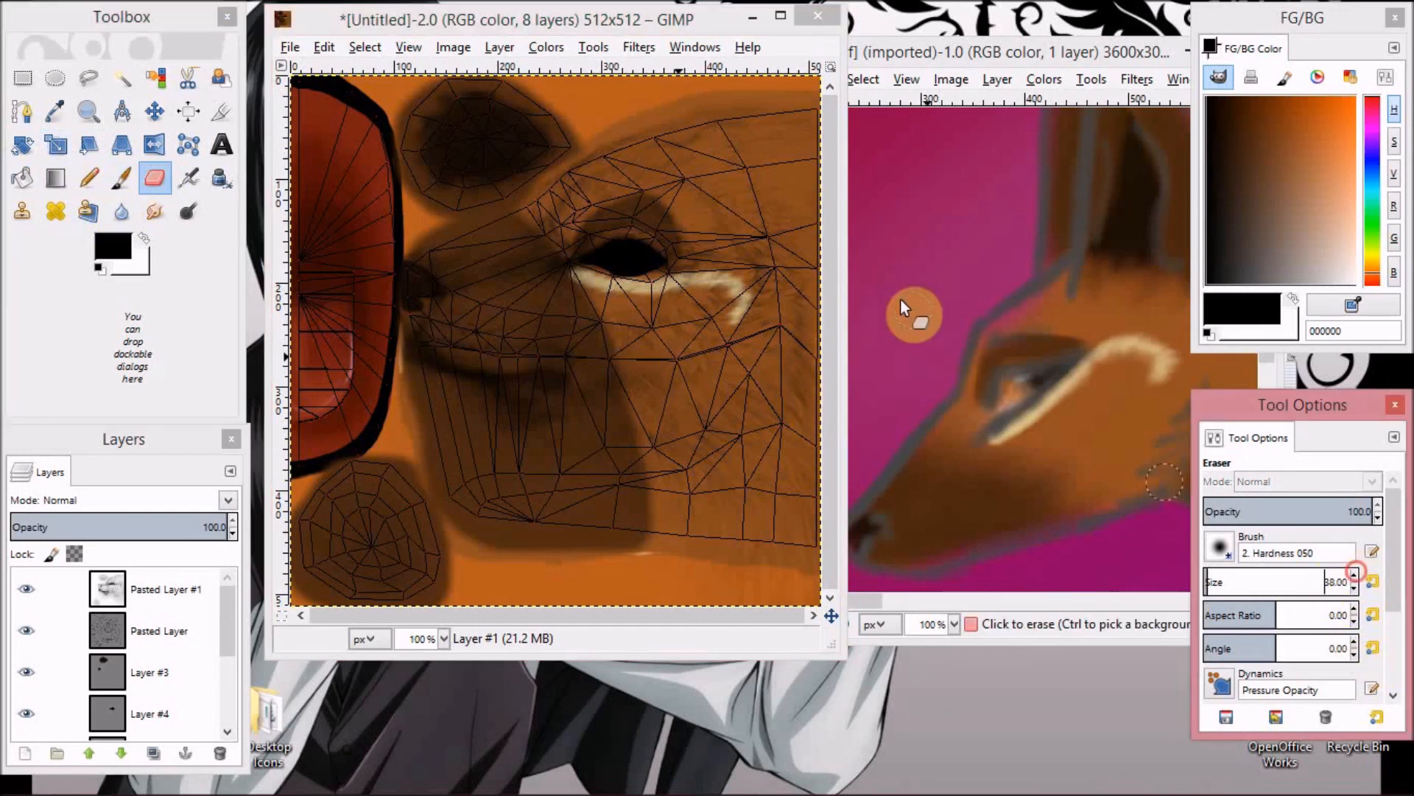
left_click(628, 180)
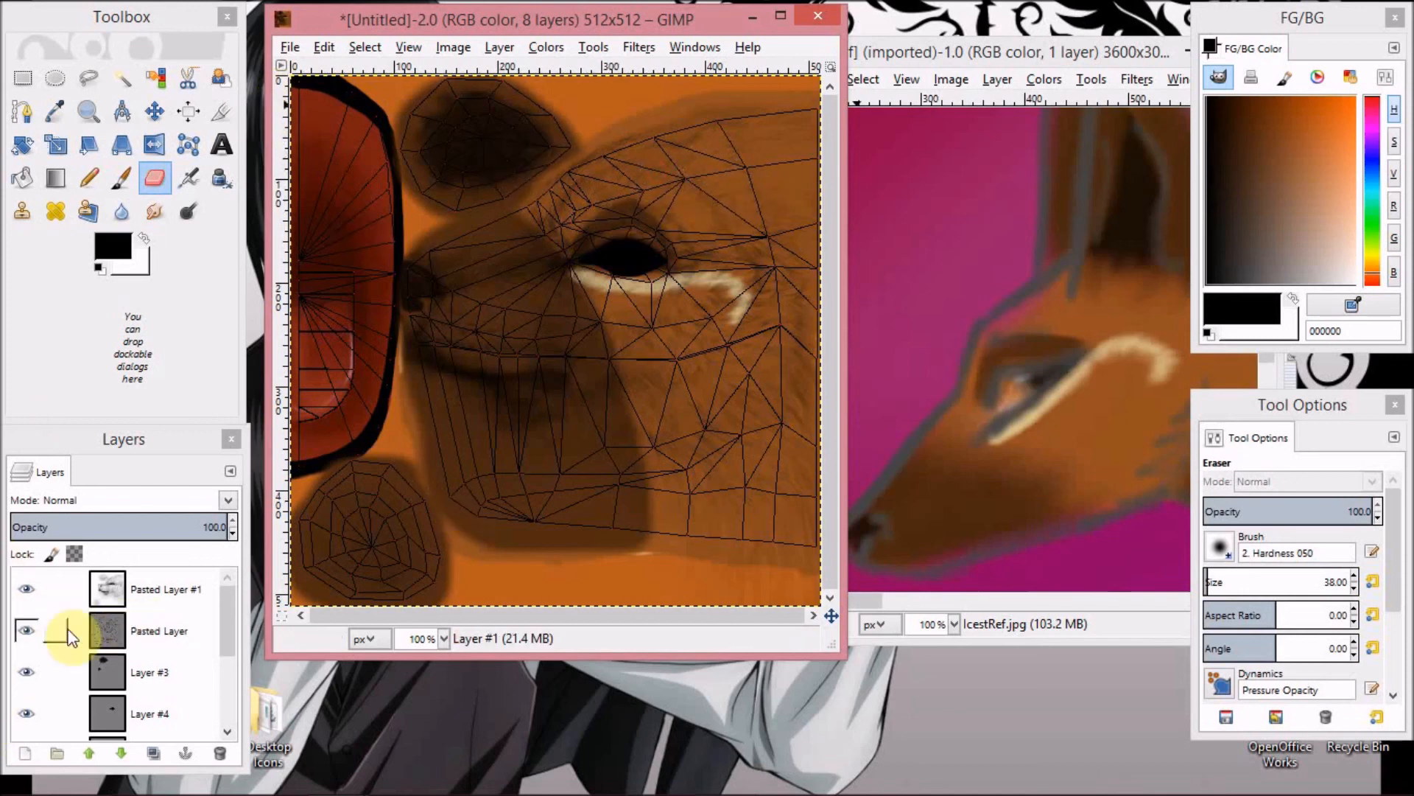
left_click(28, 632)
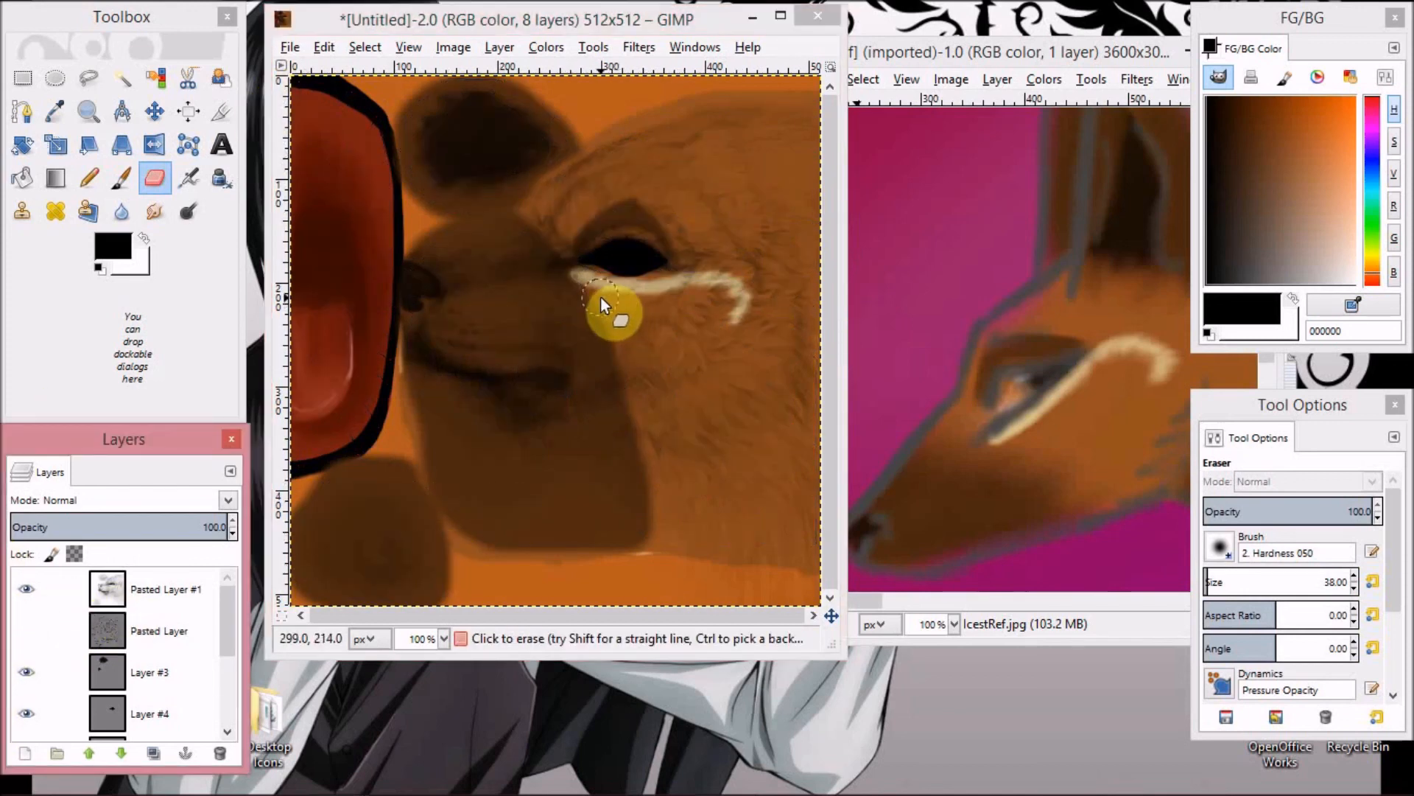
Export the updated head texture over preset_2head.jpg and open the Preset Maker in FeralHeart.
left_click(290, 48)
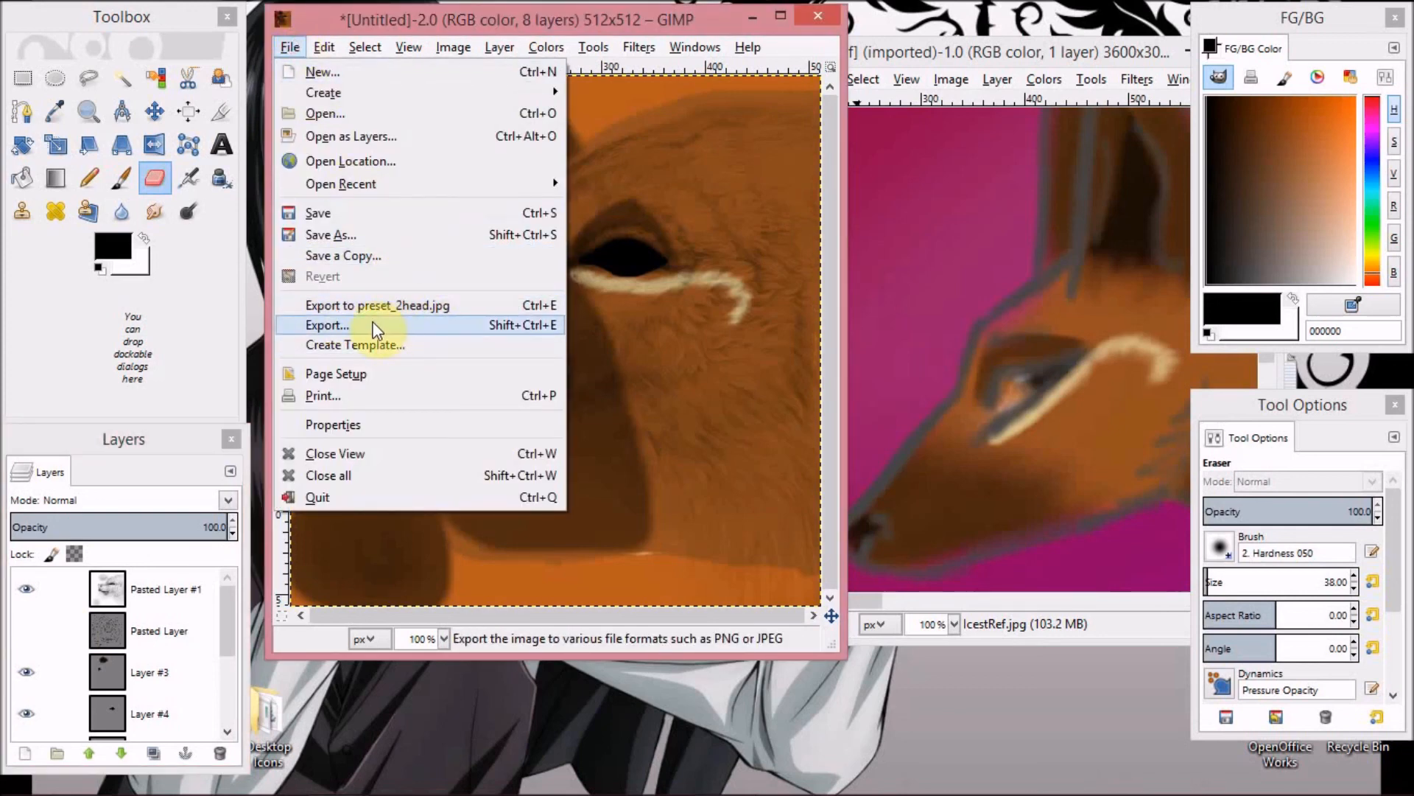
left_click(445, 306)
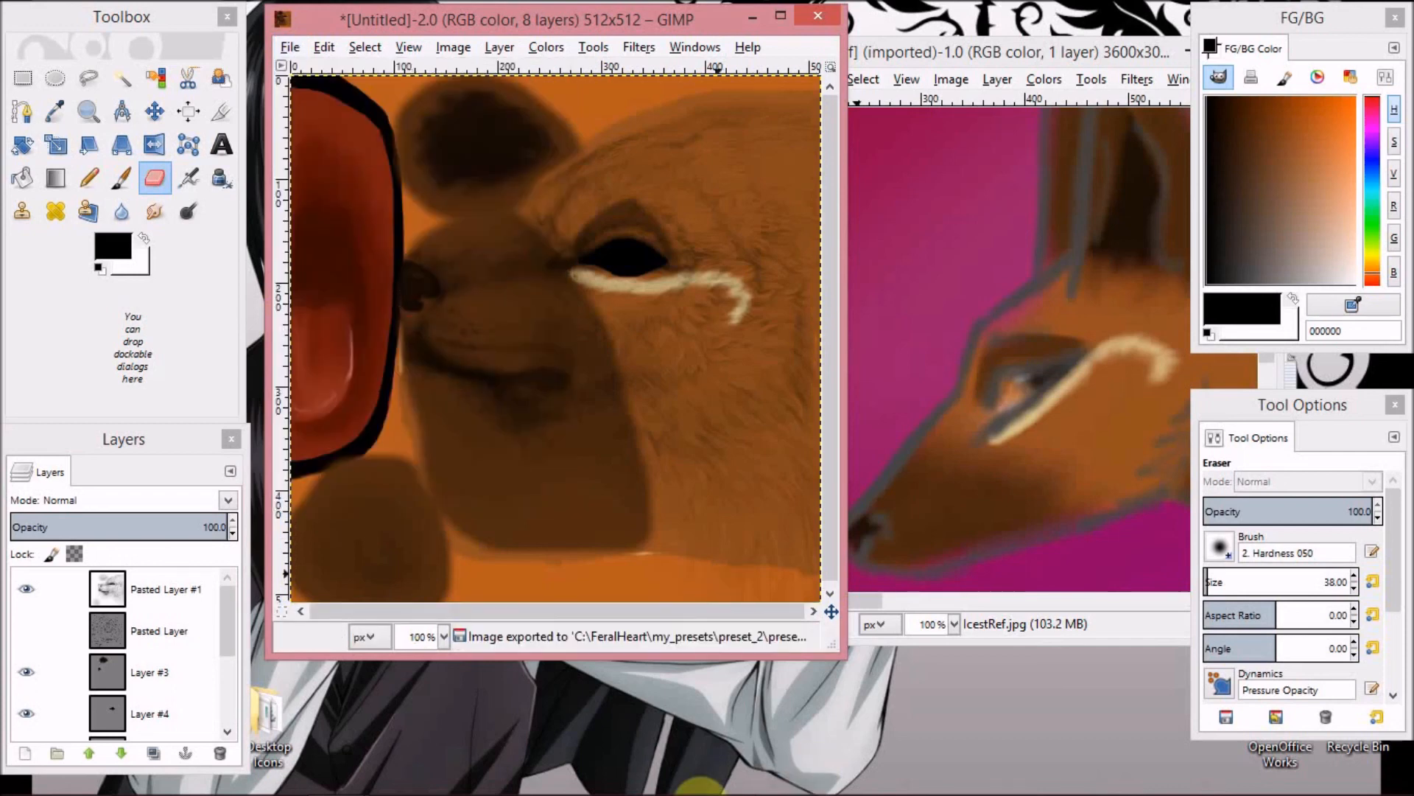
left_click(415, 765)
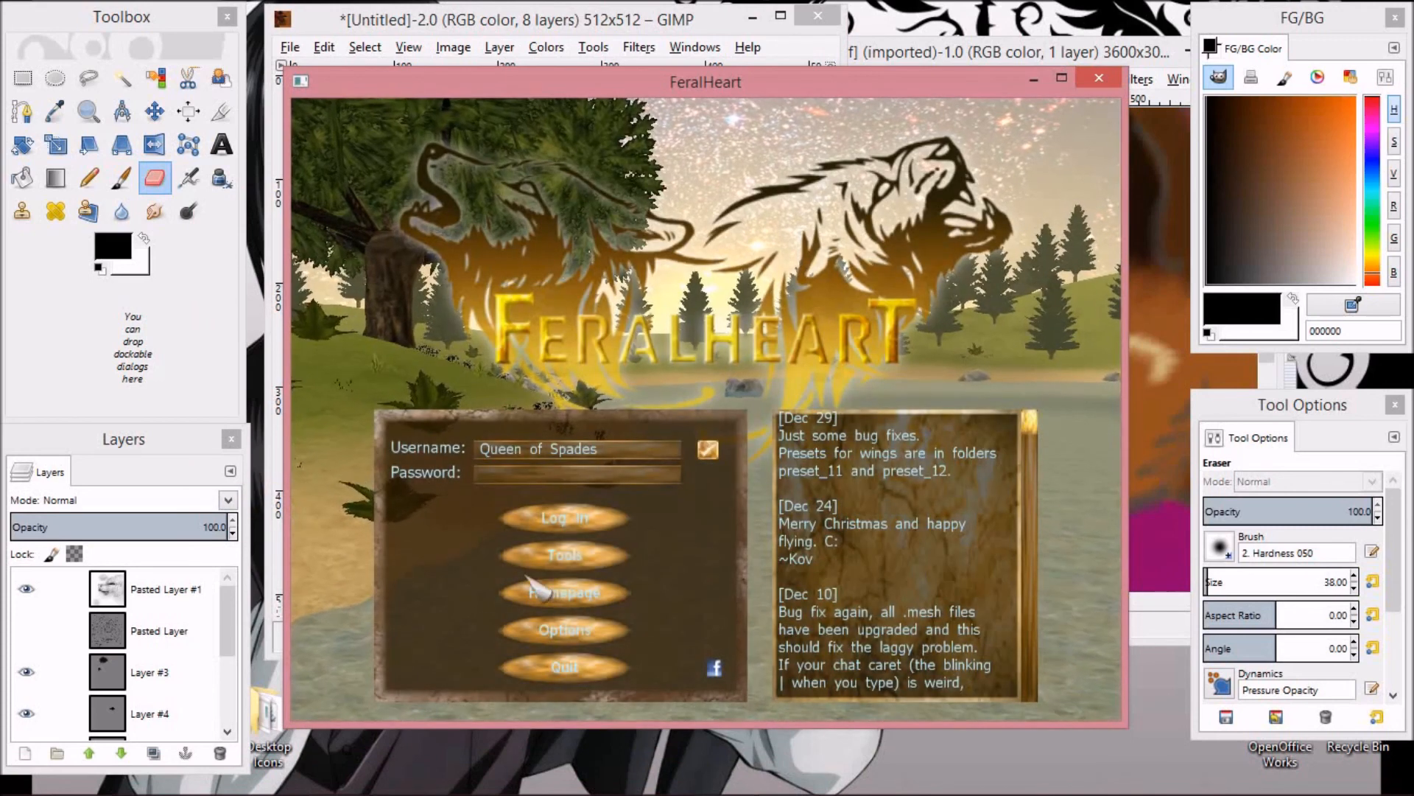
left_click(549, 578)
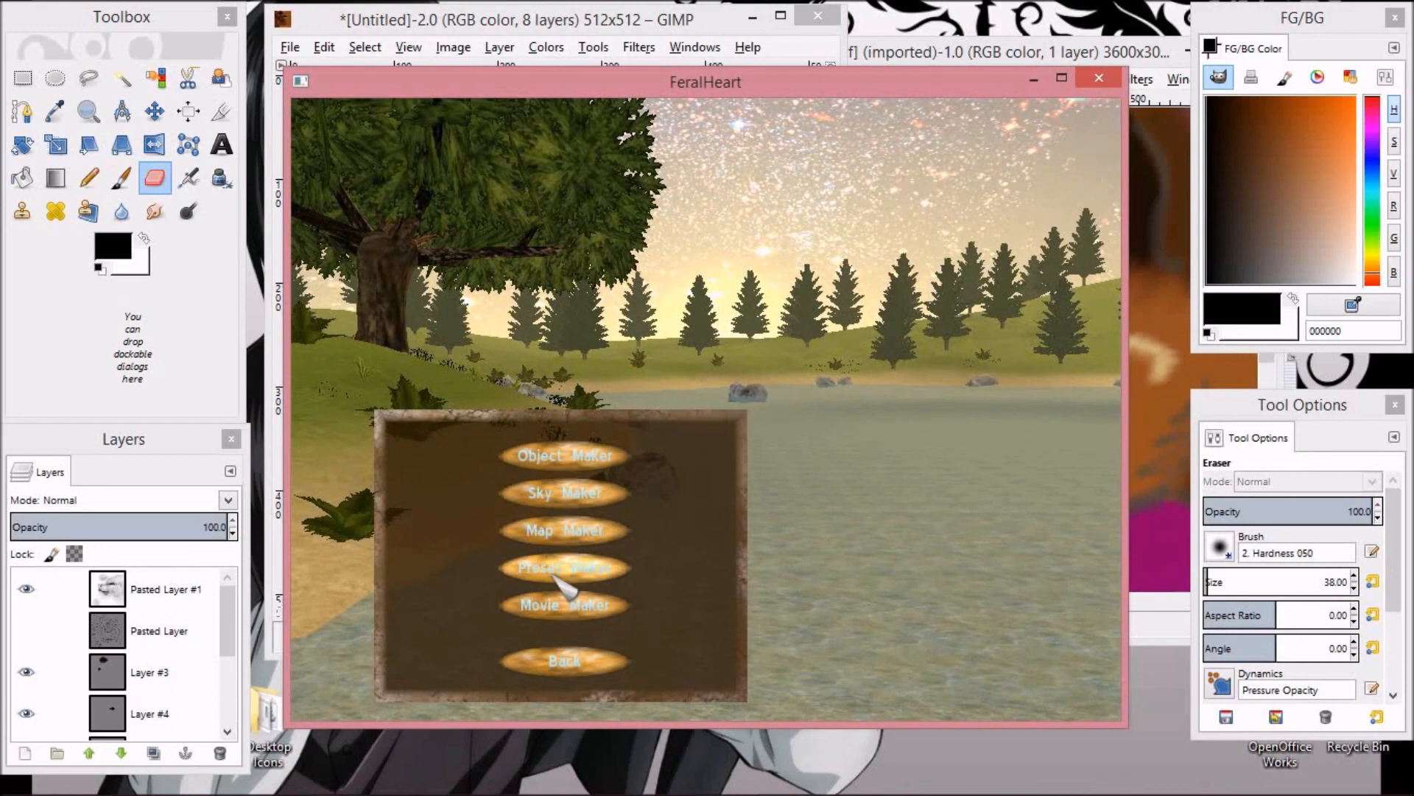
left_click(554, 576)
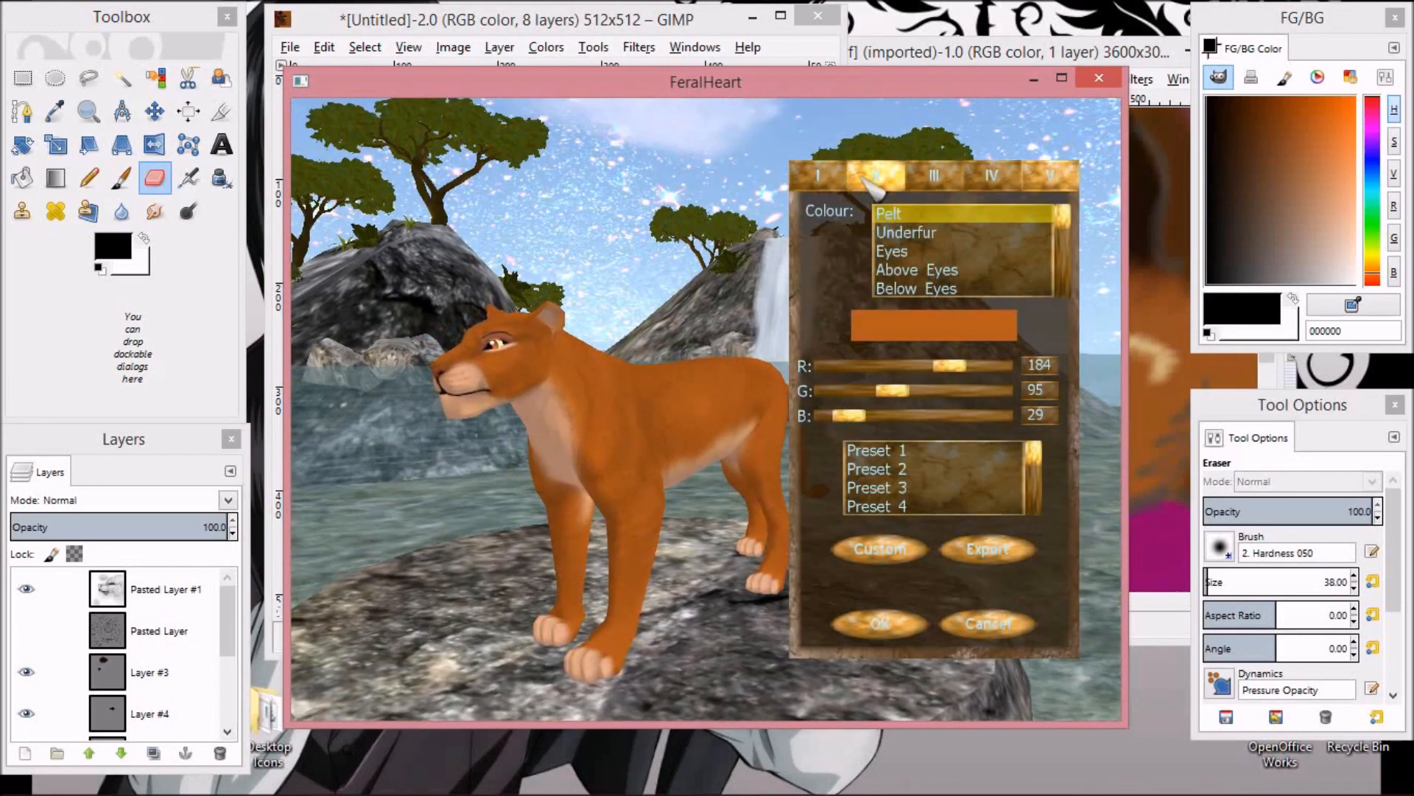
Preview Preset 2 on a Canine model, inspect the markings on its head, and close FeralHeart.
left_click(817, 175)
left_click(899, 270)
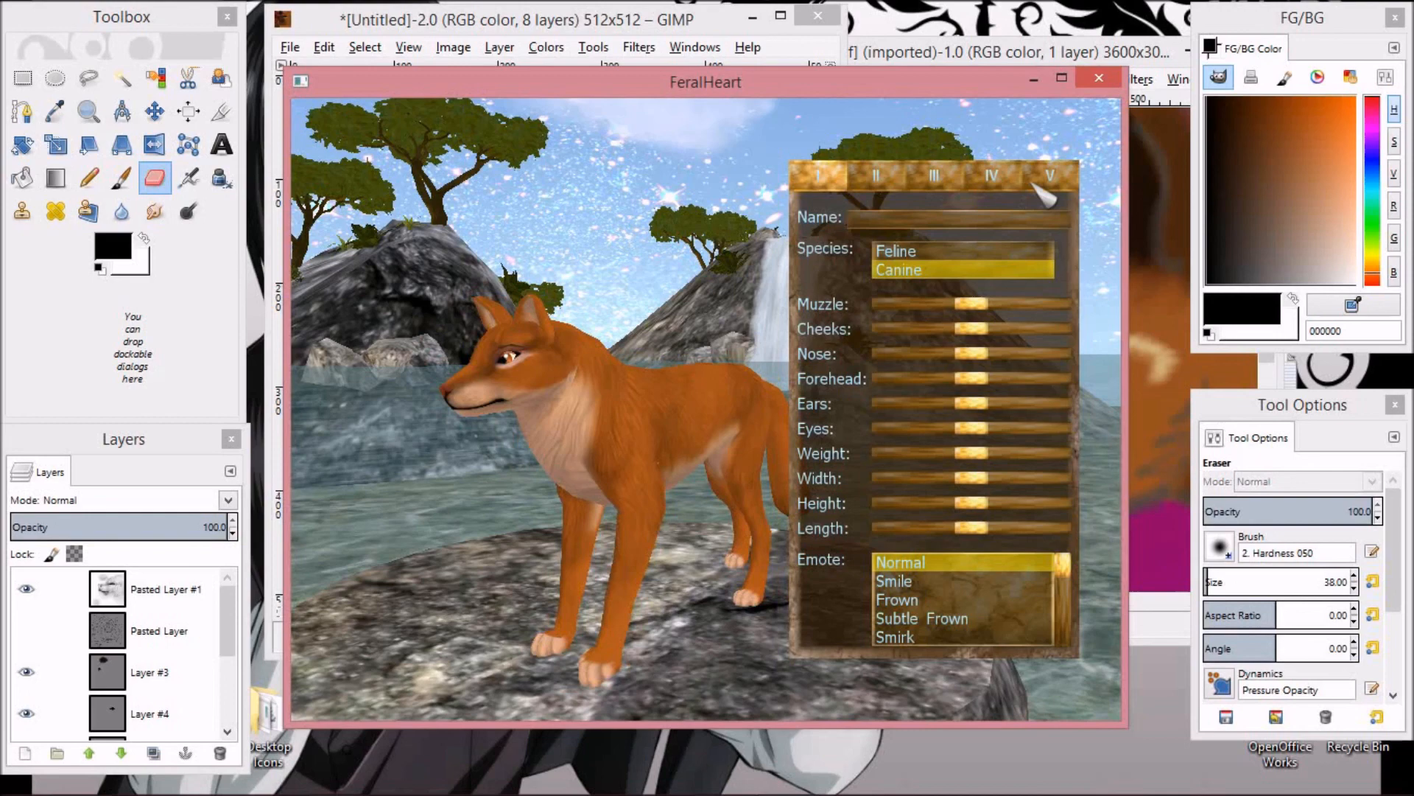
left_click(1046, 180)
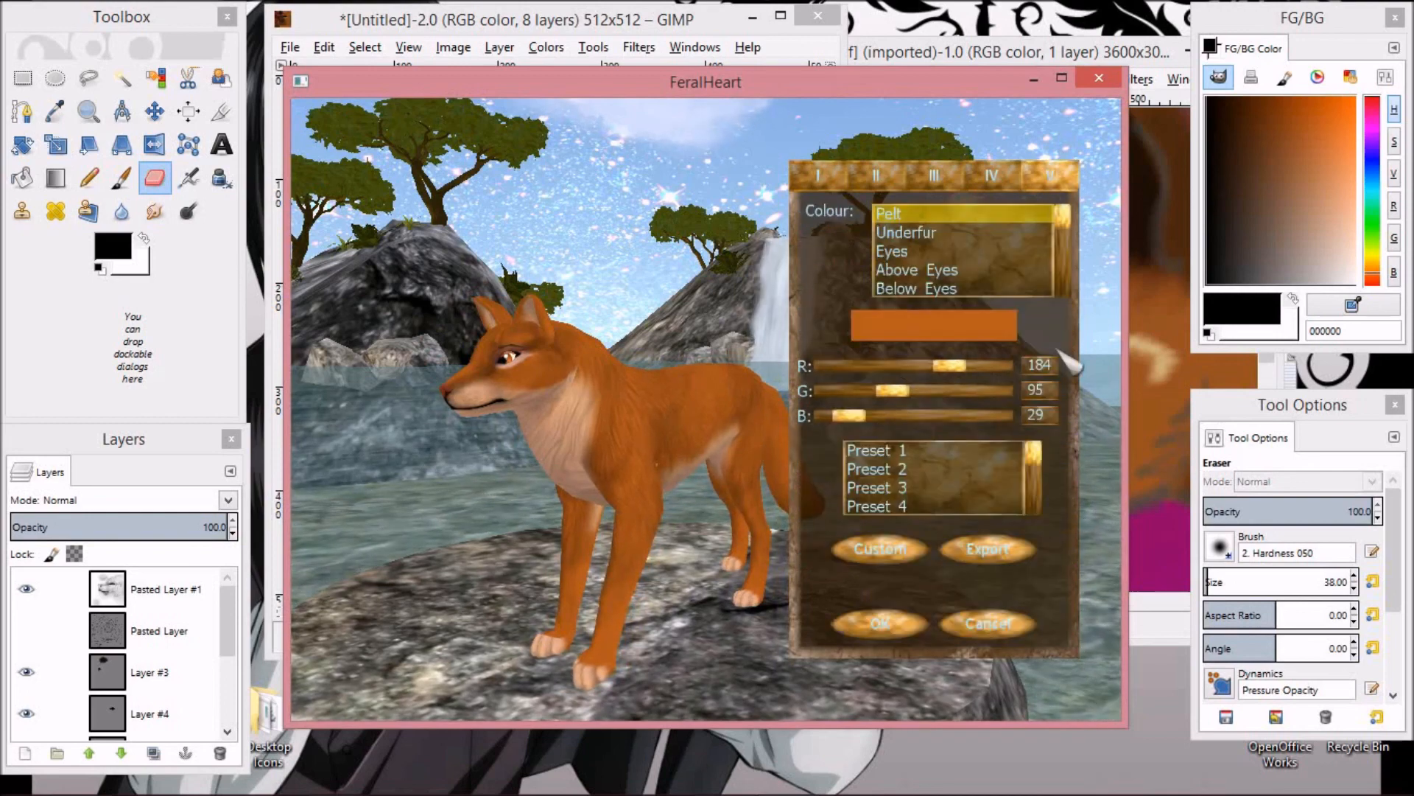
left_click(912, 470)
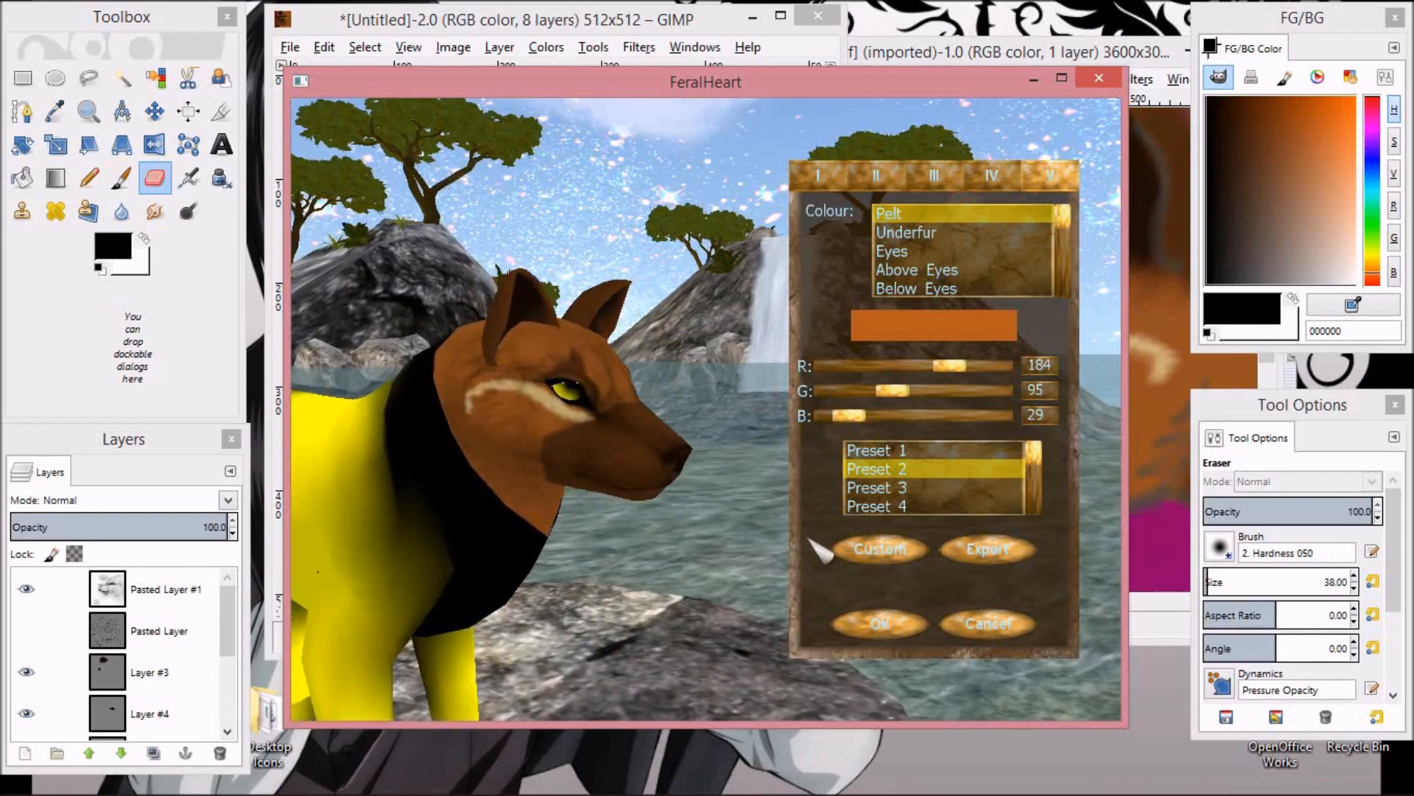
mouse_move(739, 558)
left_mouse_down()
mouse_move(550, 537)
mouse_move(352, 552)
mouse_move(752, 571)
left_mouse_up()
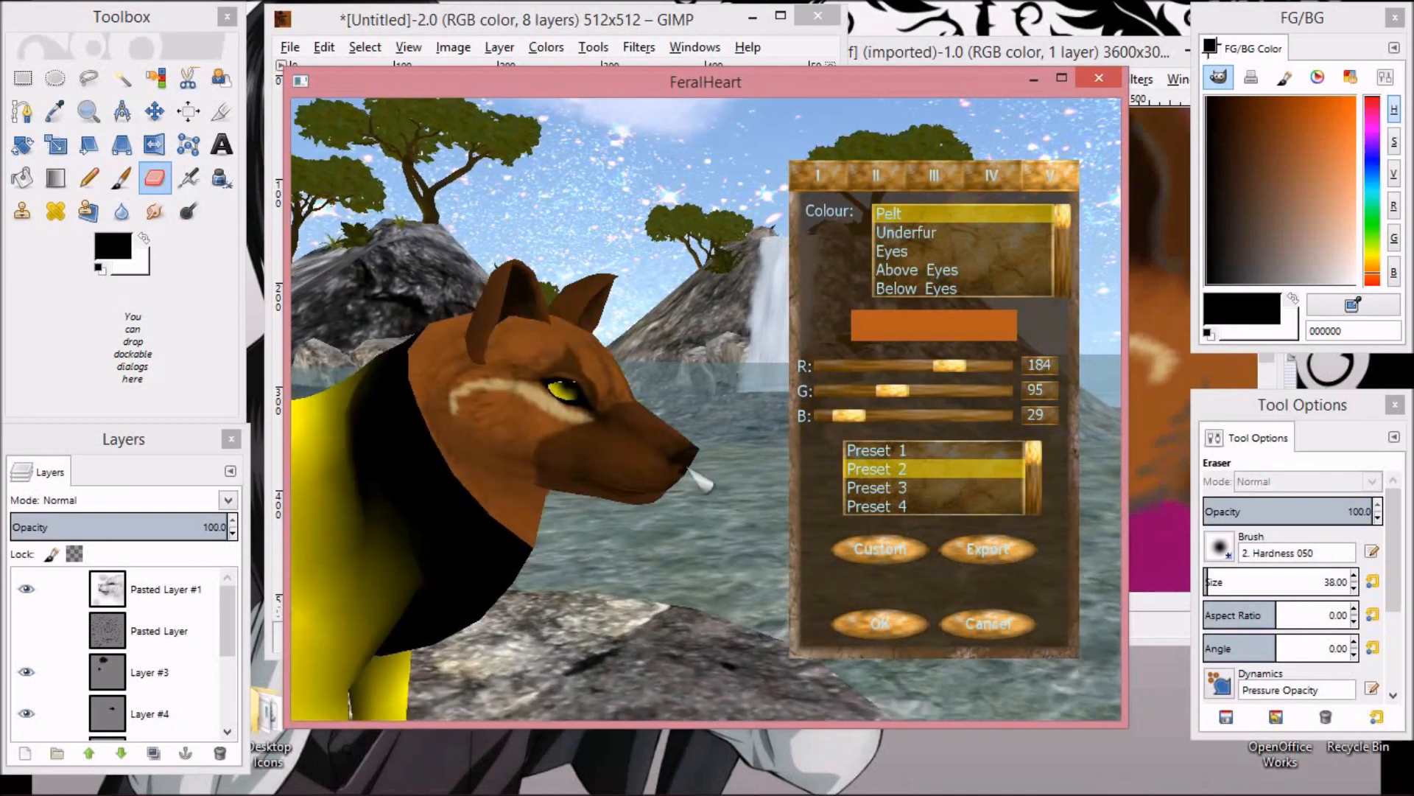
left_click(1097, 77)
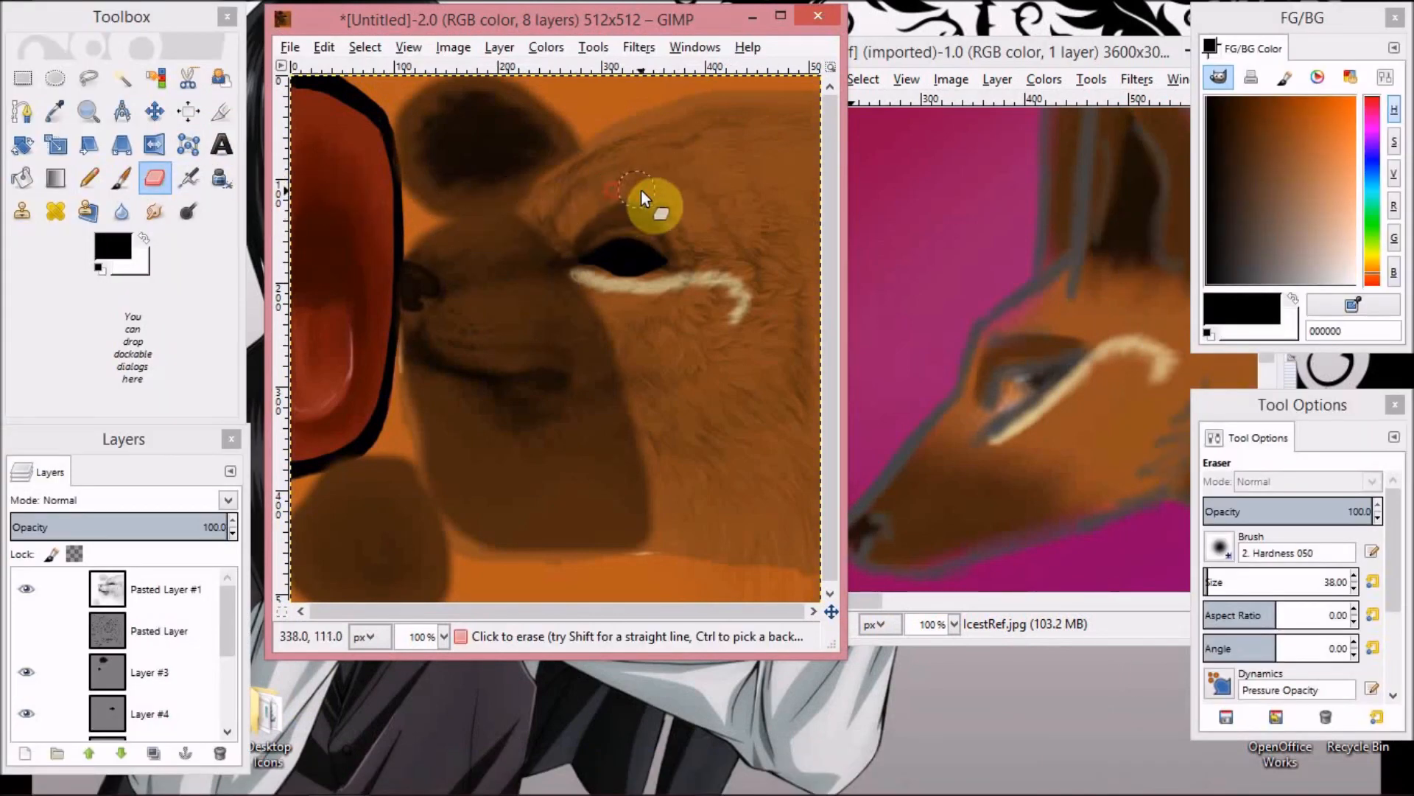
Set the Paintbrush size to 26 in GIMP, paint a black stroke along the upper eyelid on Layer #1, and undo it.
left_click(122, 177)
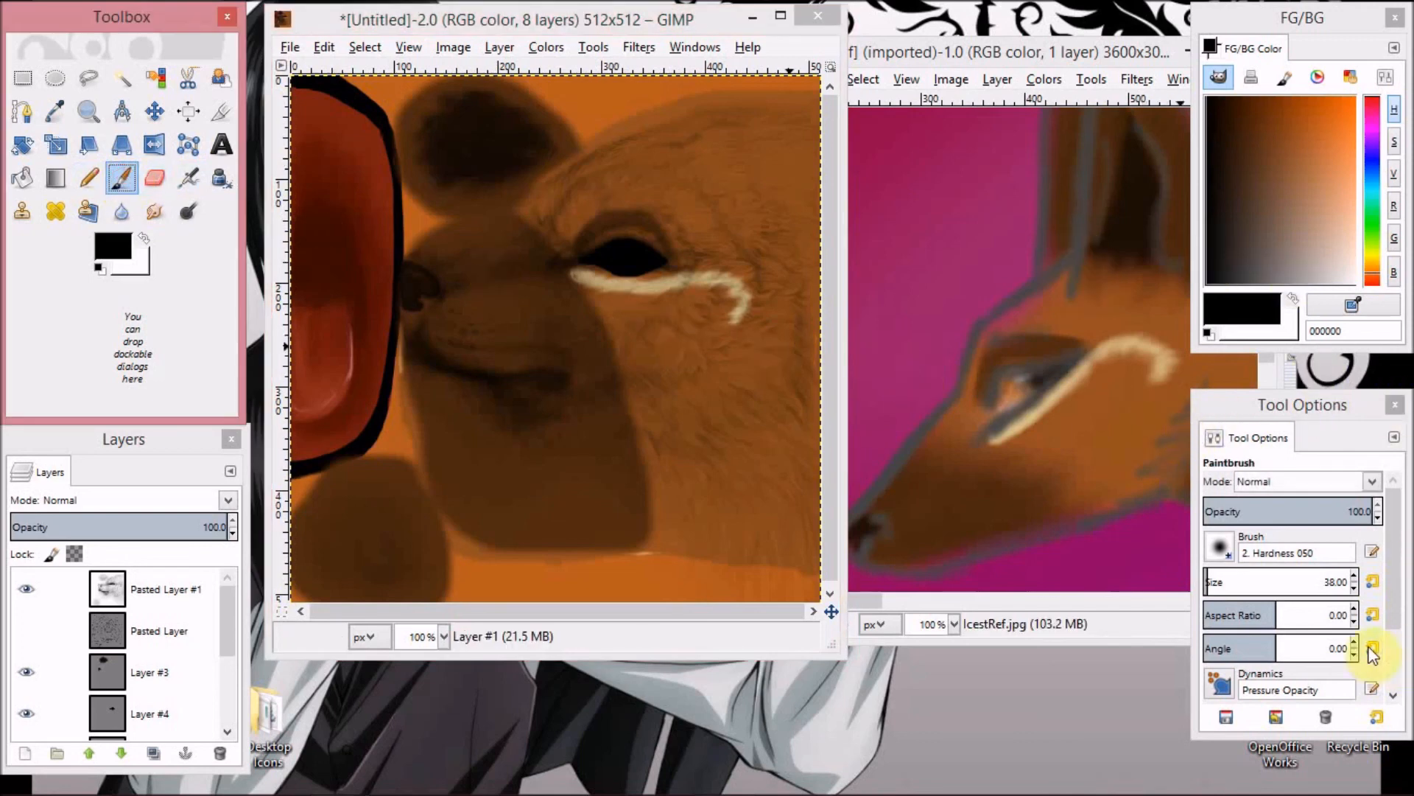
left_click(1354, 588)
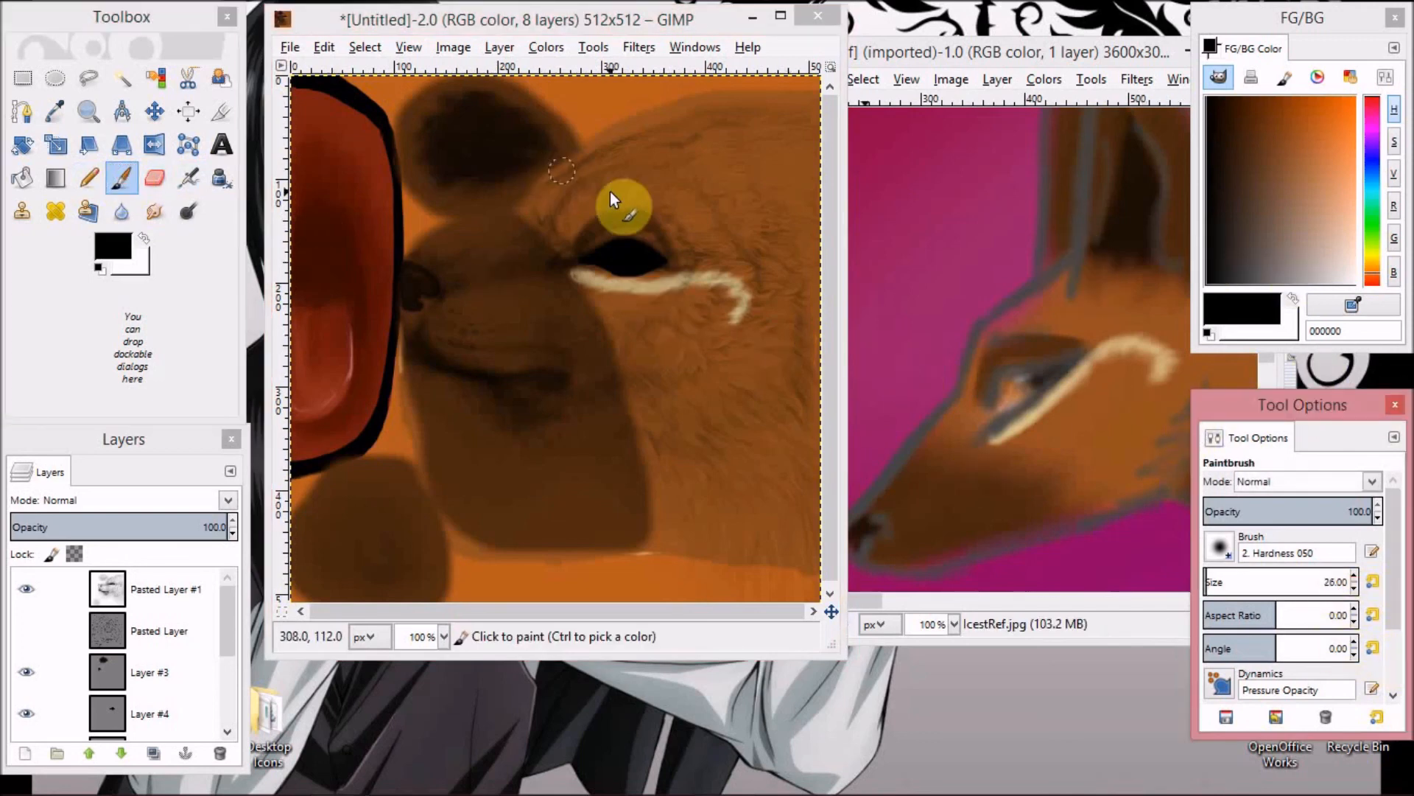
left_click_drag(582, 225, 664, 235)
key("ctrl")
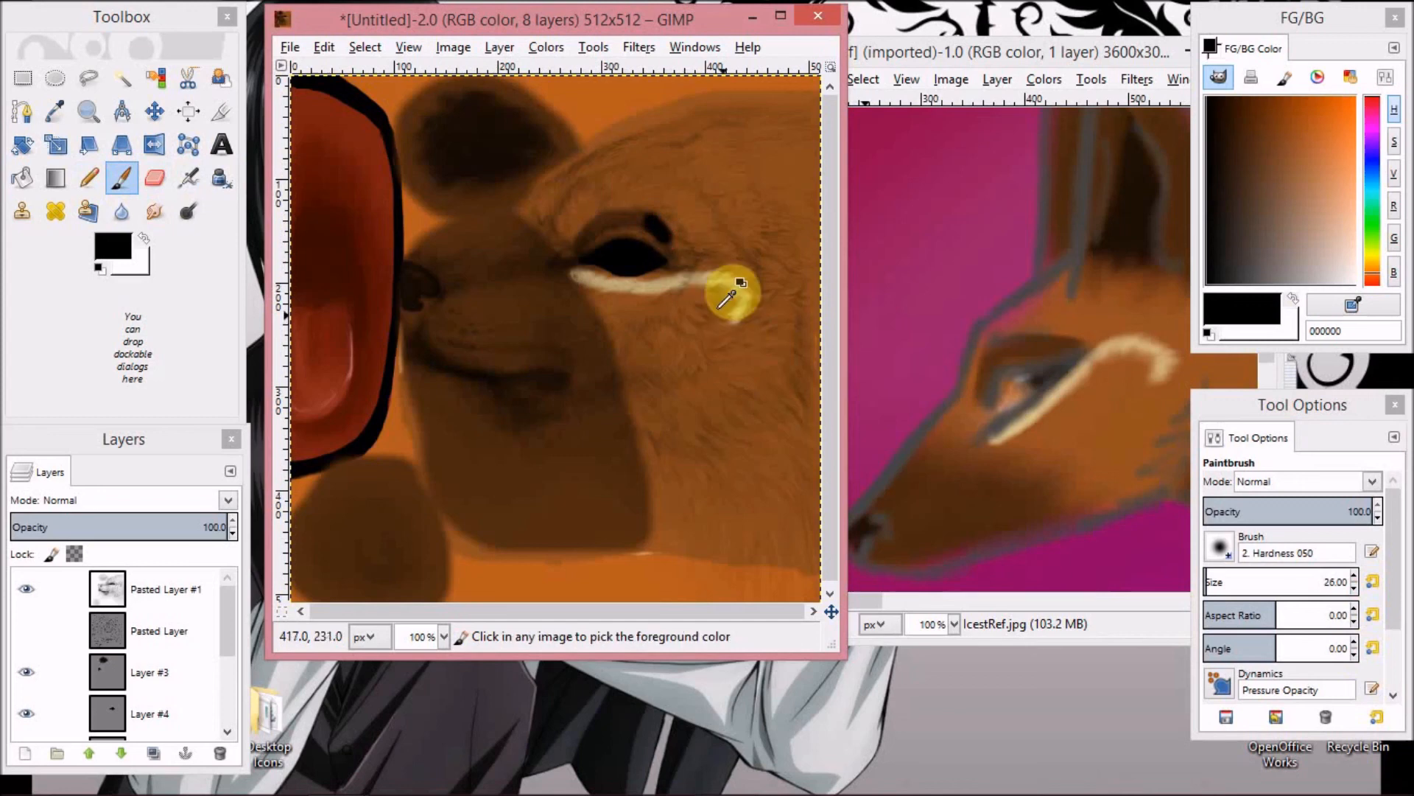
key("ctrl+z")
Repaint the patch above the eye with the sampled dark brown 522d10 and trim its outer edge with the eraser.
left_click(52, 117)
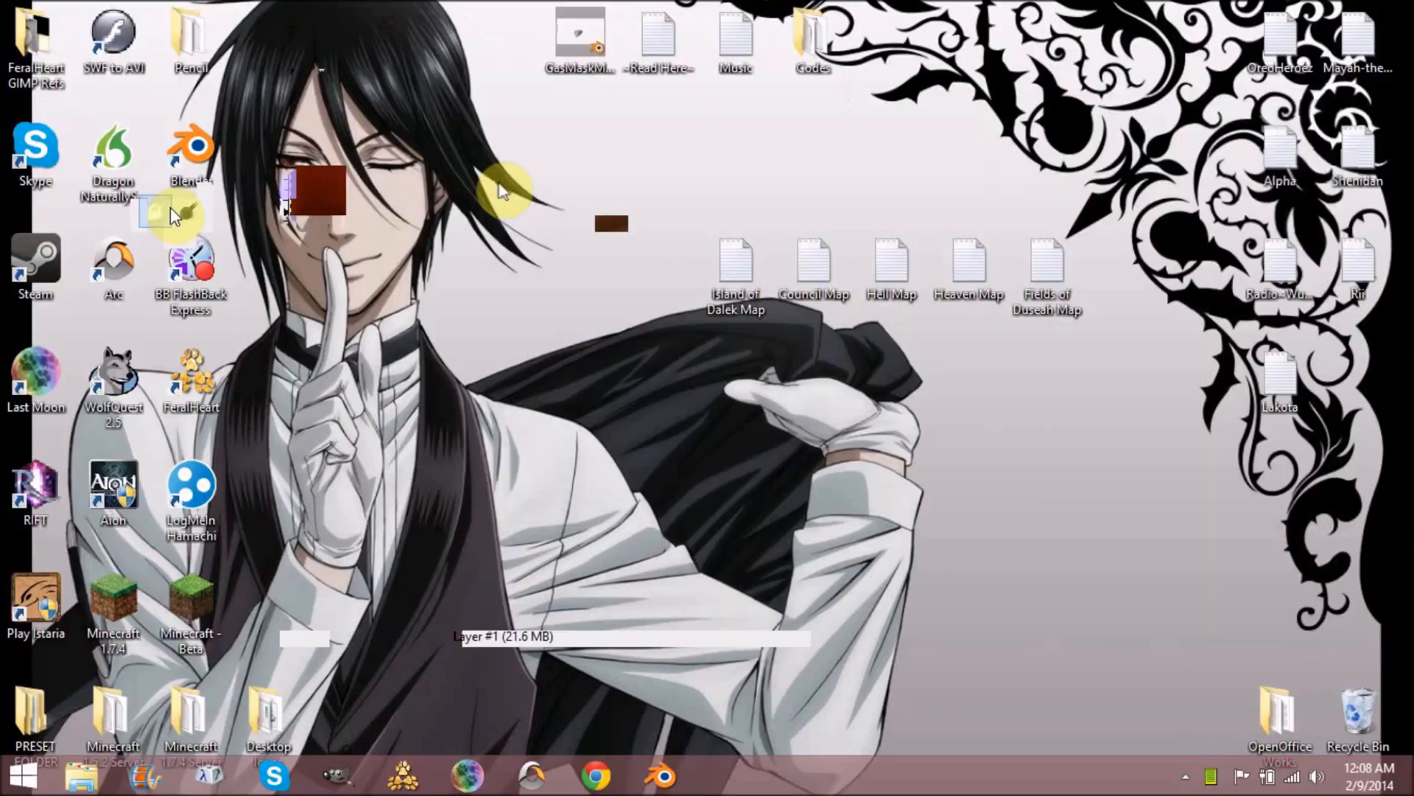
left_click(121, 179)
left_click(677, 258)
mouse_move(694, 352)
left_mouse_down()
mouse_move(594, 314)
mouse_move(585, 228)
left_mouse_up()
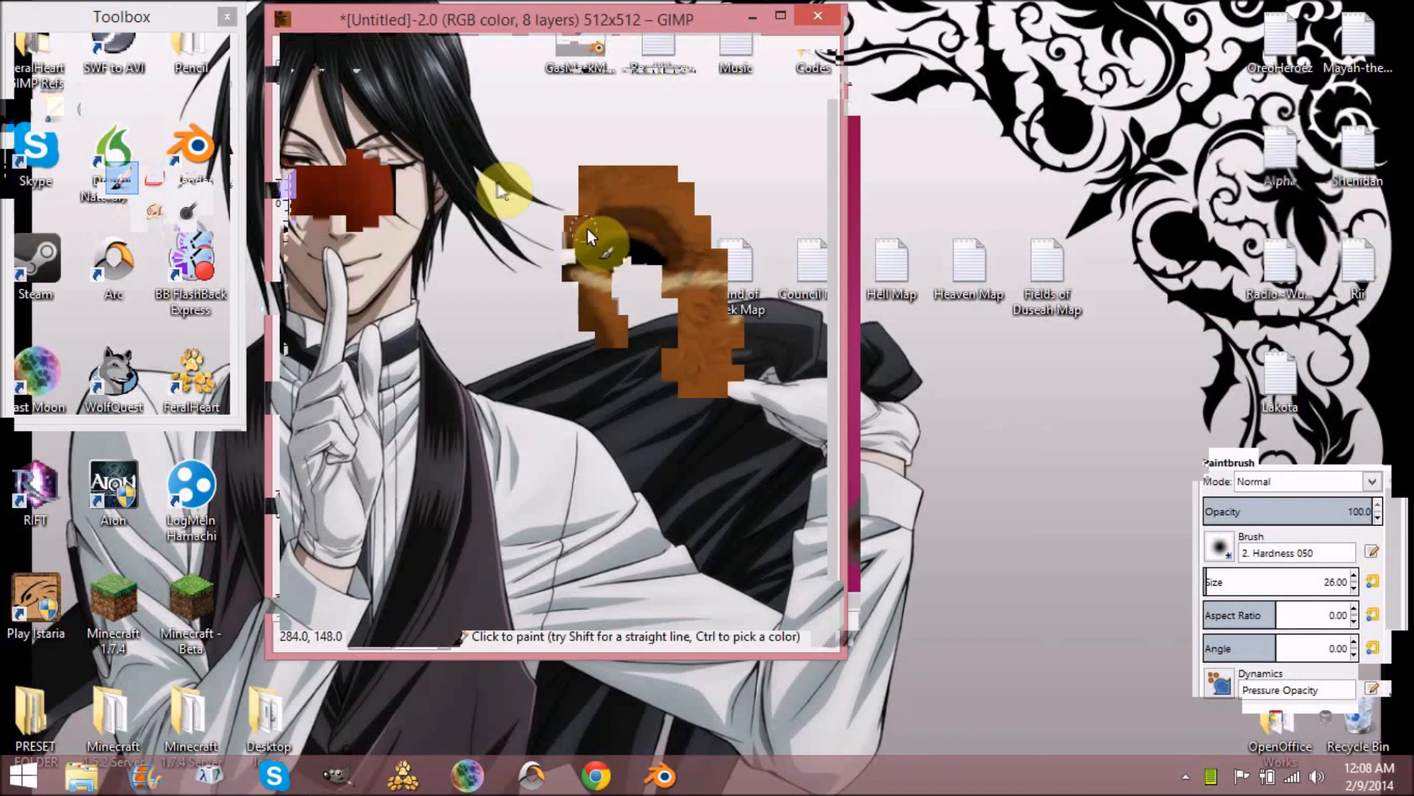
key("shift+e")
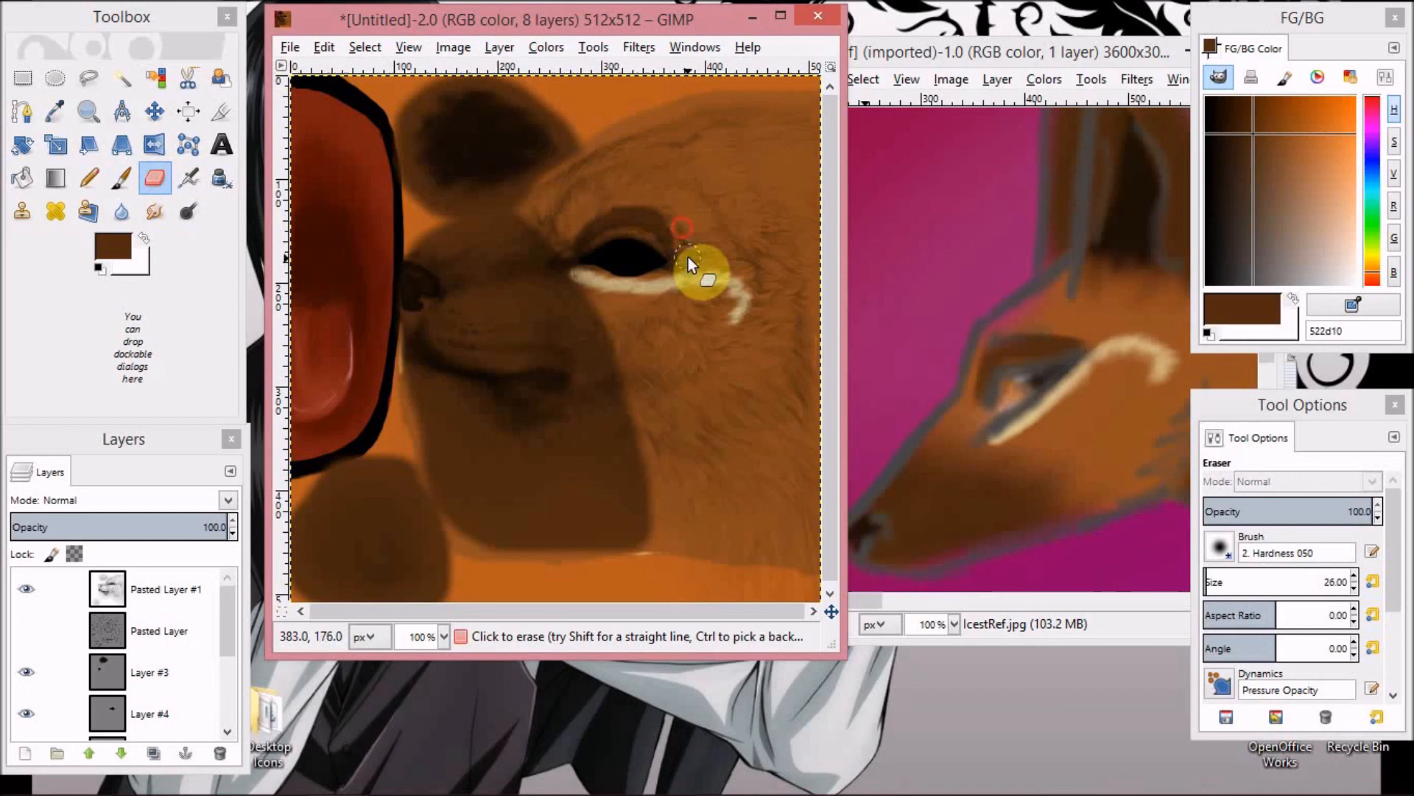
Re-export the head texture to preset_2head.jpg and reopen FeralHeart's Preset Maker.
left_click(290, 46)
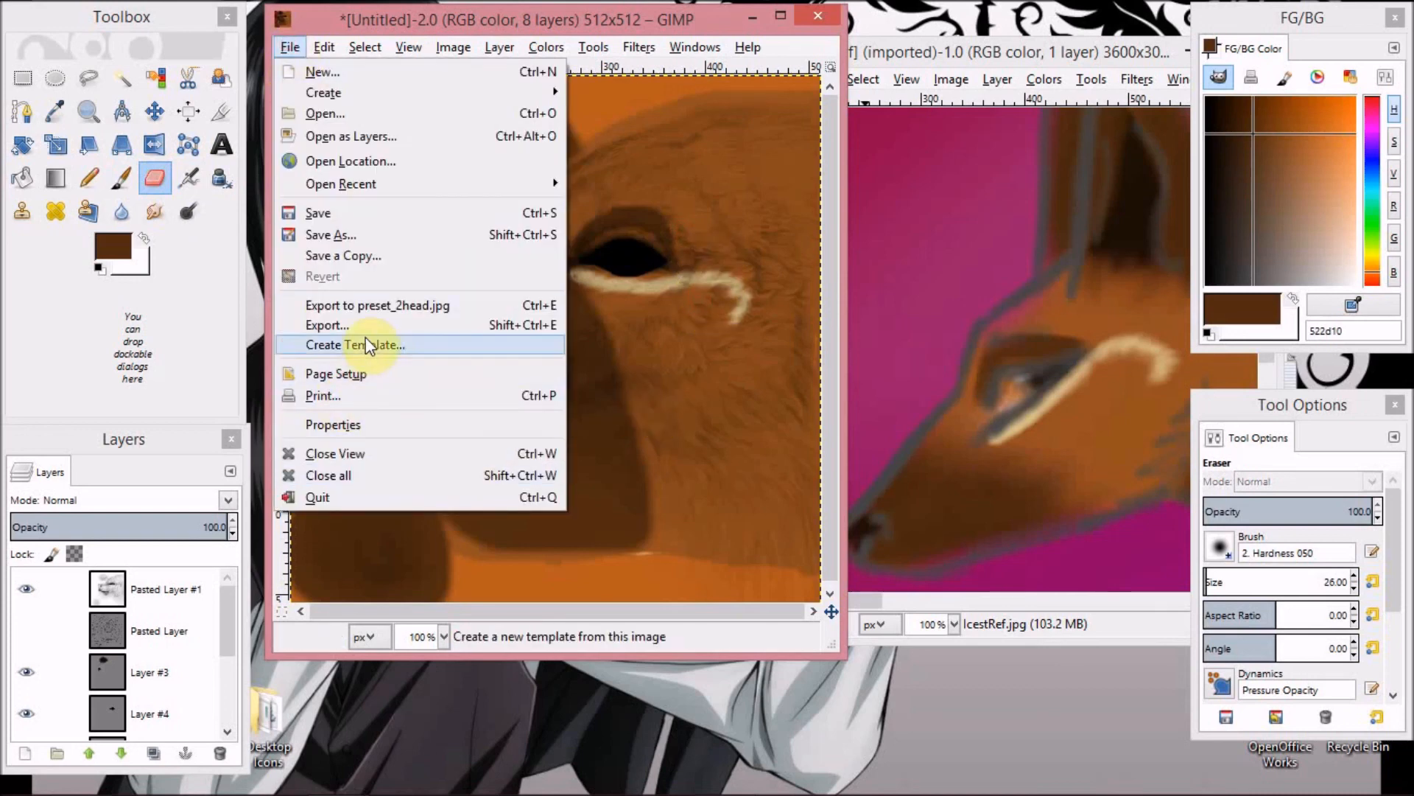
left_click(391, 303)
left_click(495, 778)
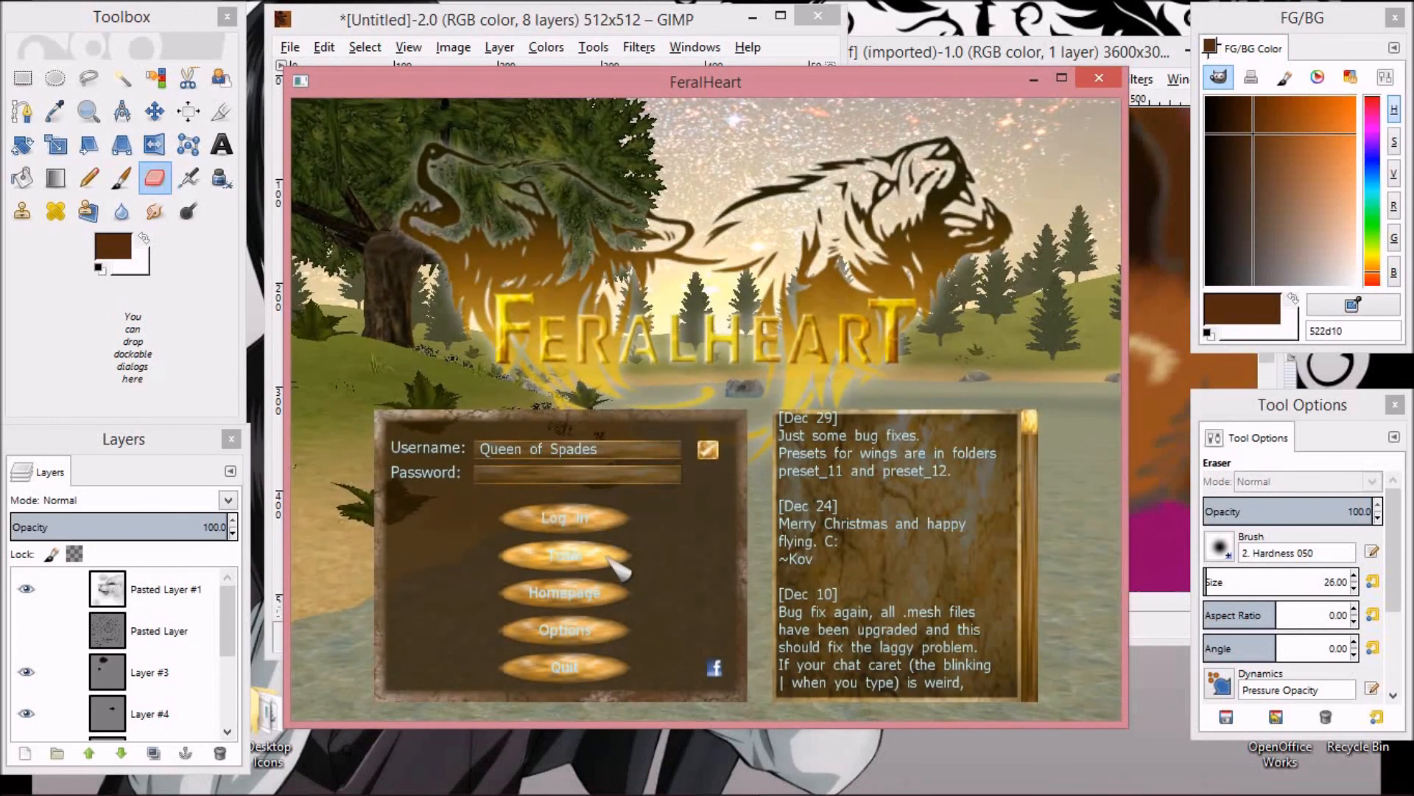
left_click(610, 569)
left_click(606, 580)
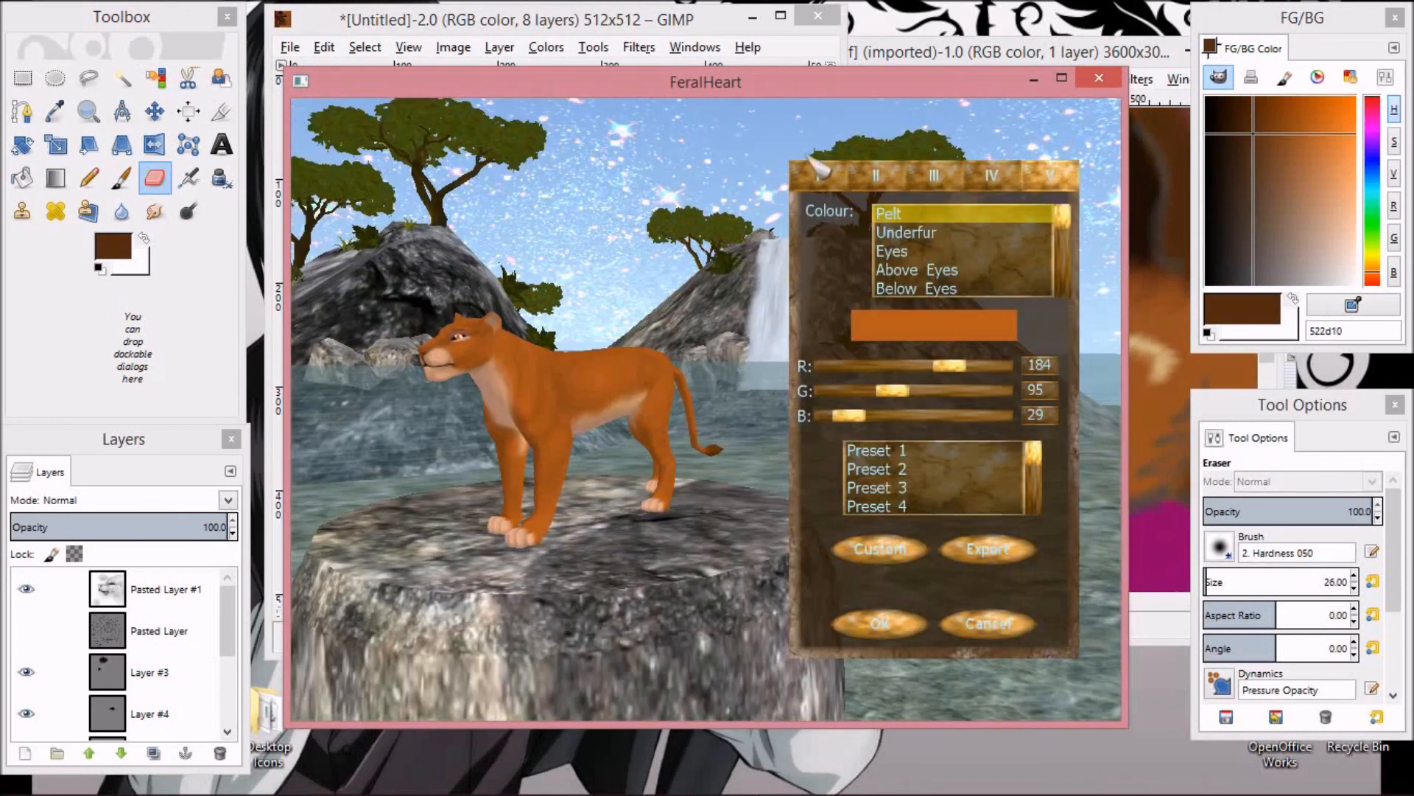
Load Preset 2 on the Canine model, examine the eye patch from both sides of the head, and close FeralHeart.
left_click(819, 175)
left_click(931, 271)
left_click(1049, 175)
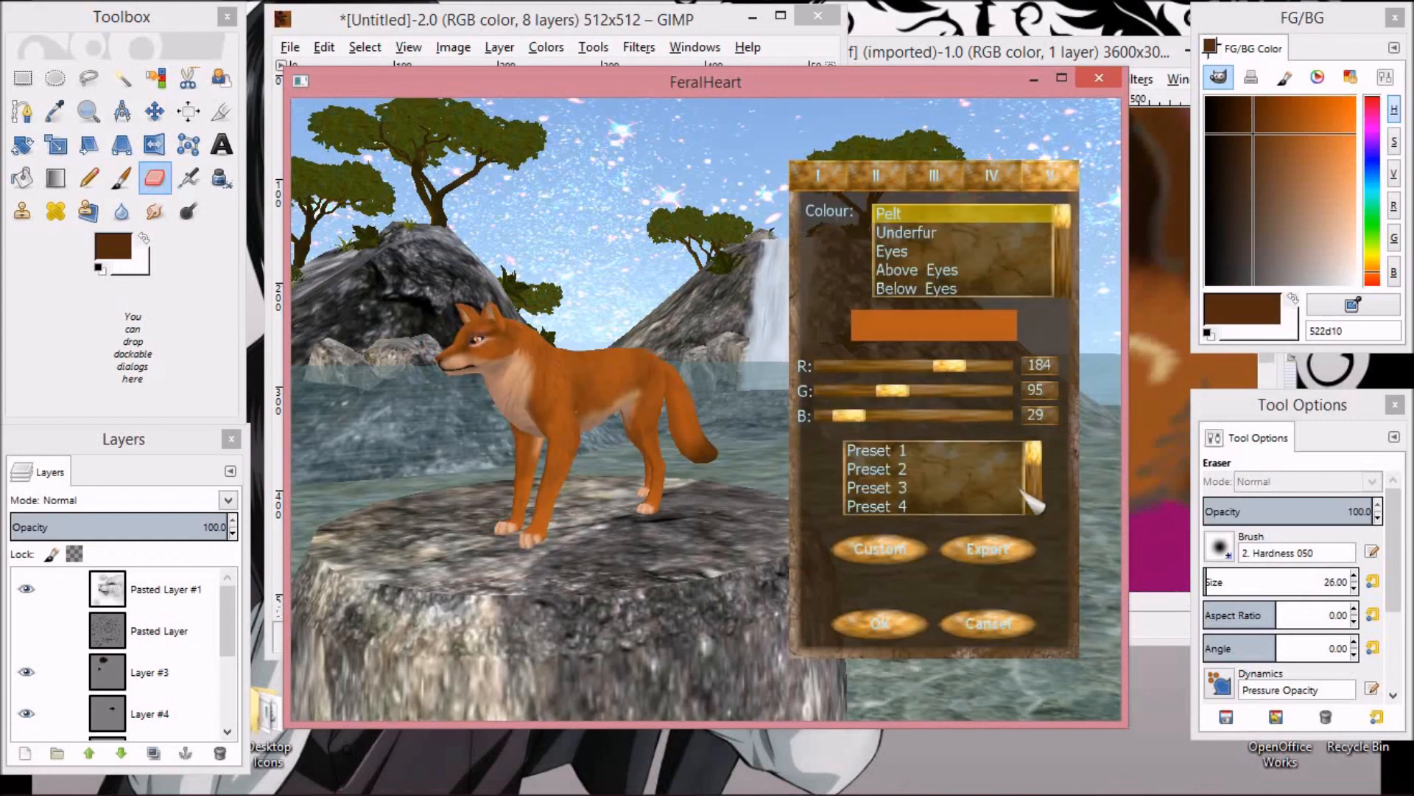
left_click(877, 468)
scroll(529, 454, "up", 5)
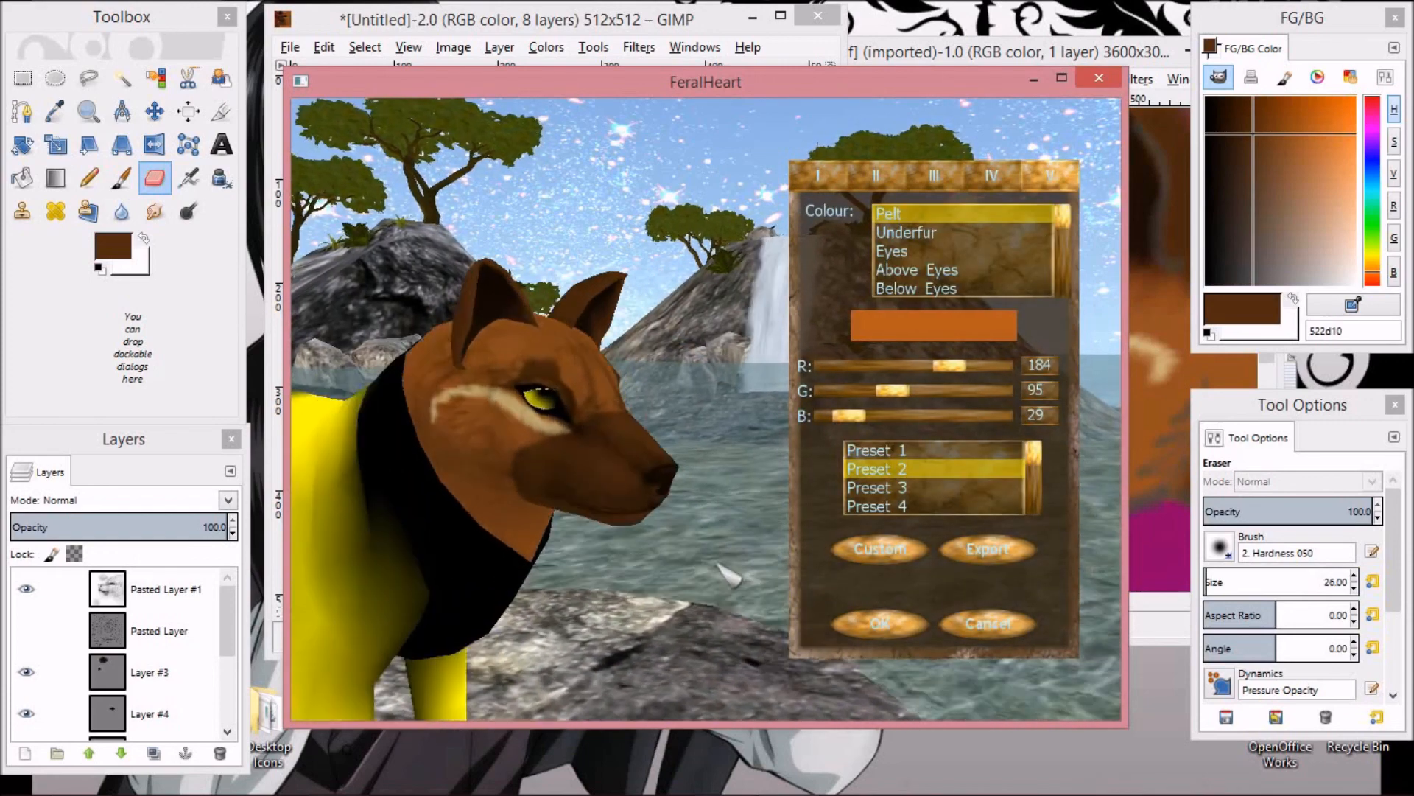
left_click_drag(738, 533, 483, 557)
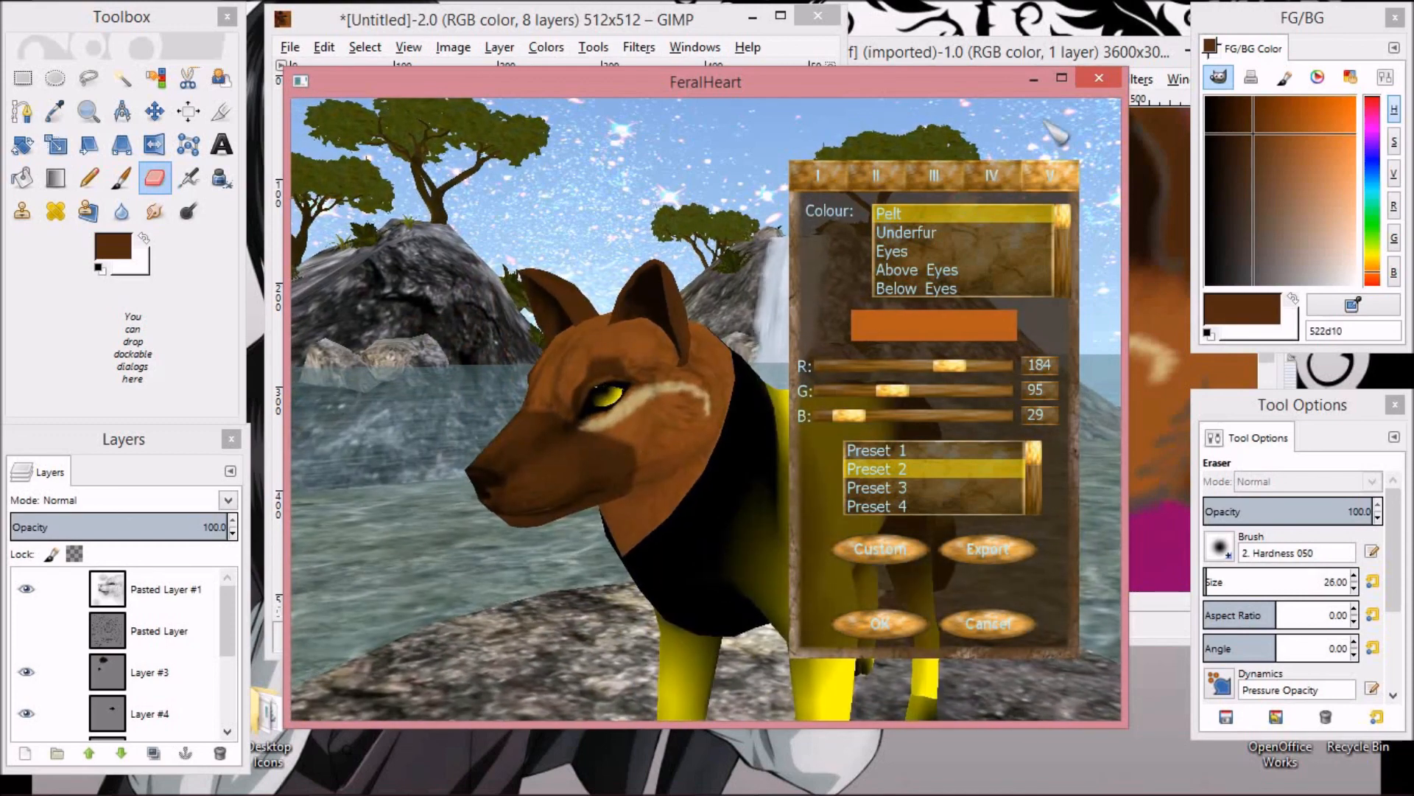
left_click(1100, 78)
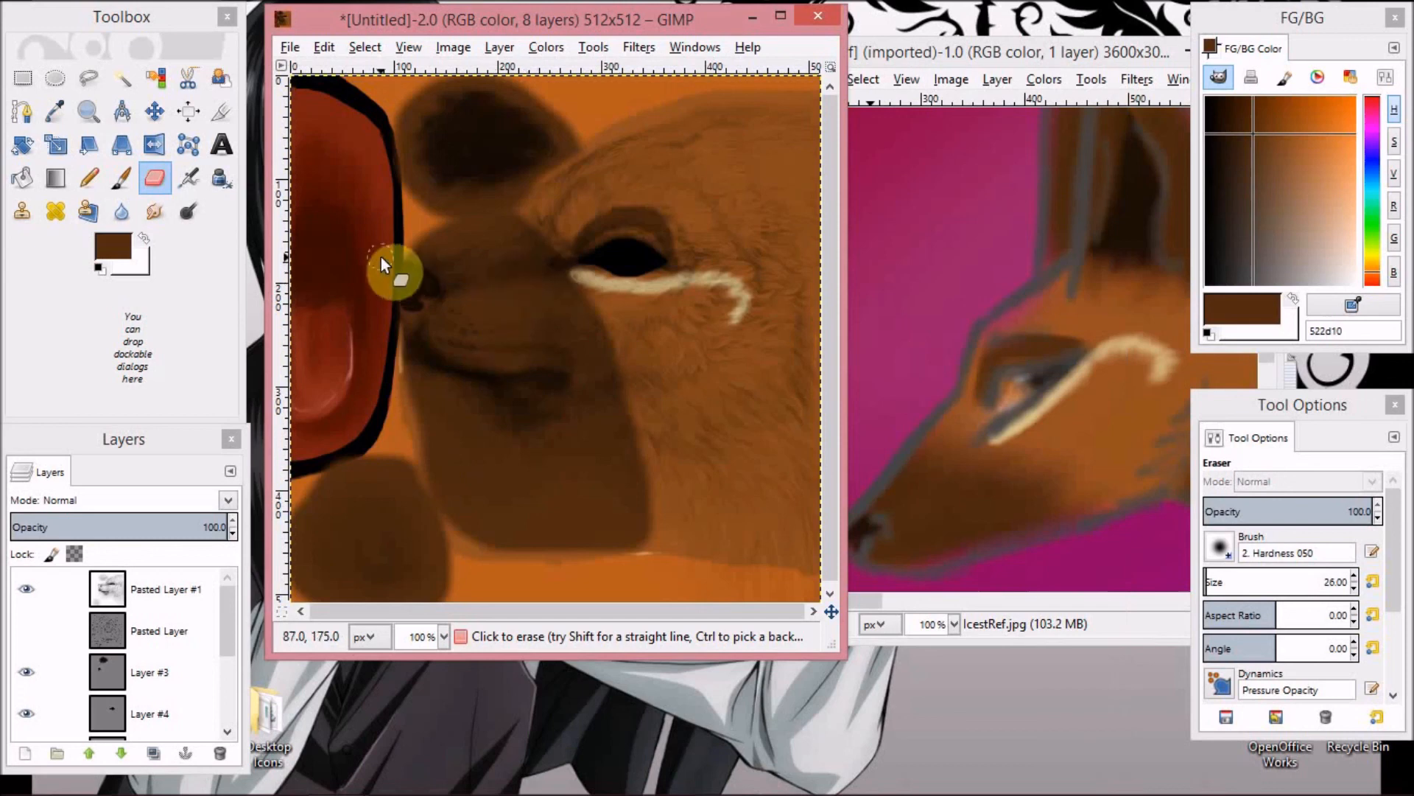
Activate the Paintbrush, minimize the FeralHeart preview, and show the wireframe in Pasted Layer over the head texture.
left_click(120, 180)
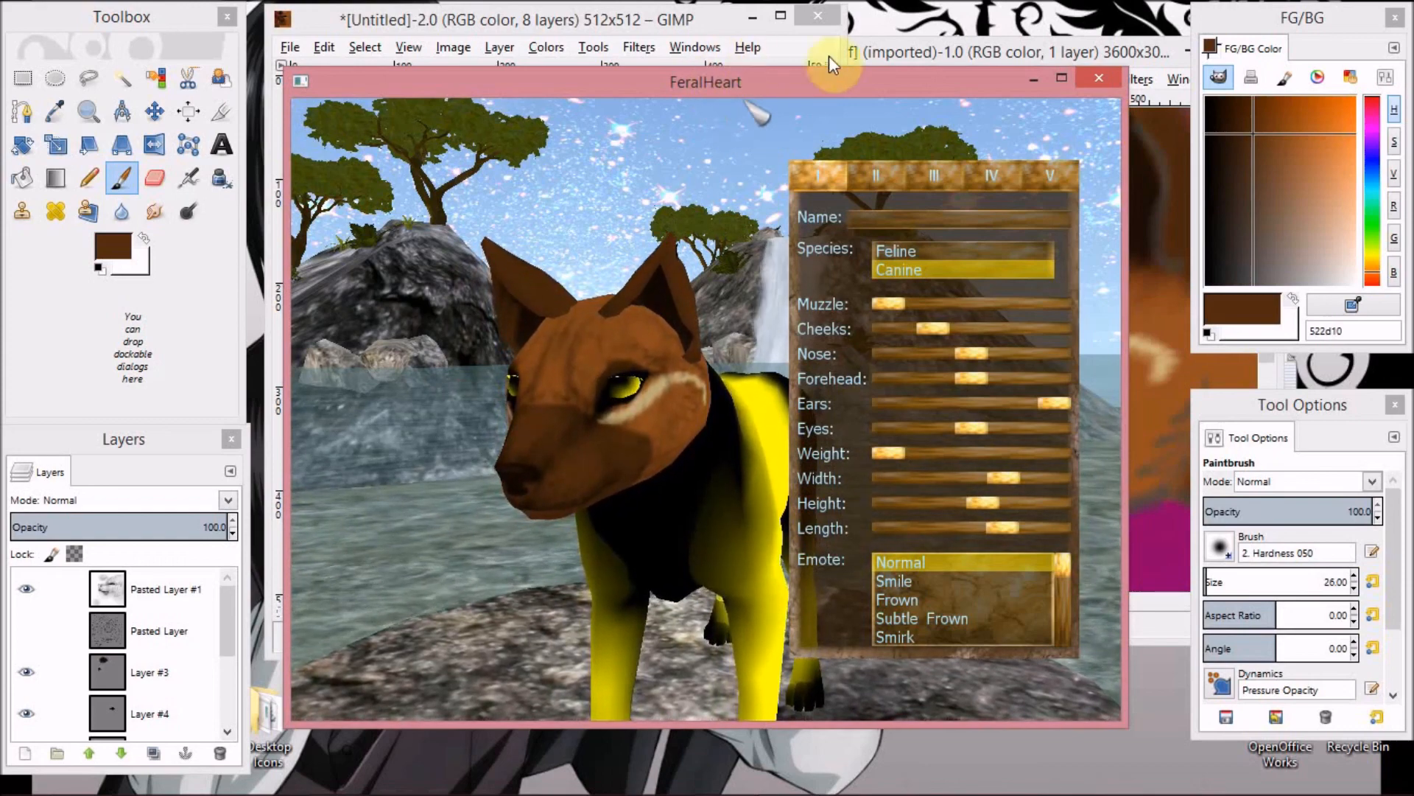
left_click(1036, 77)
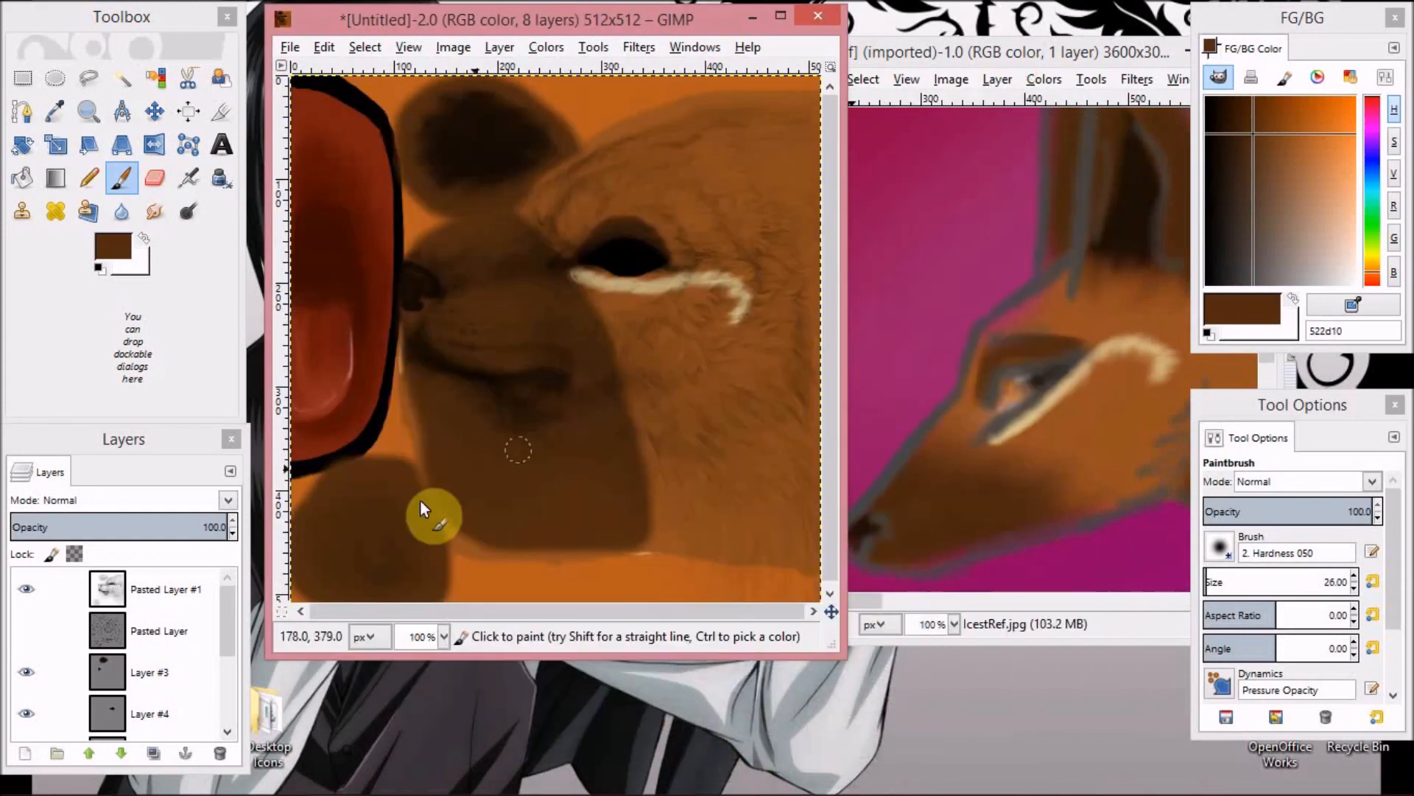
left_click(26, 631)
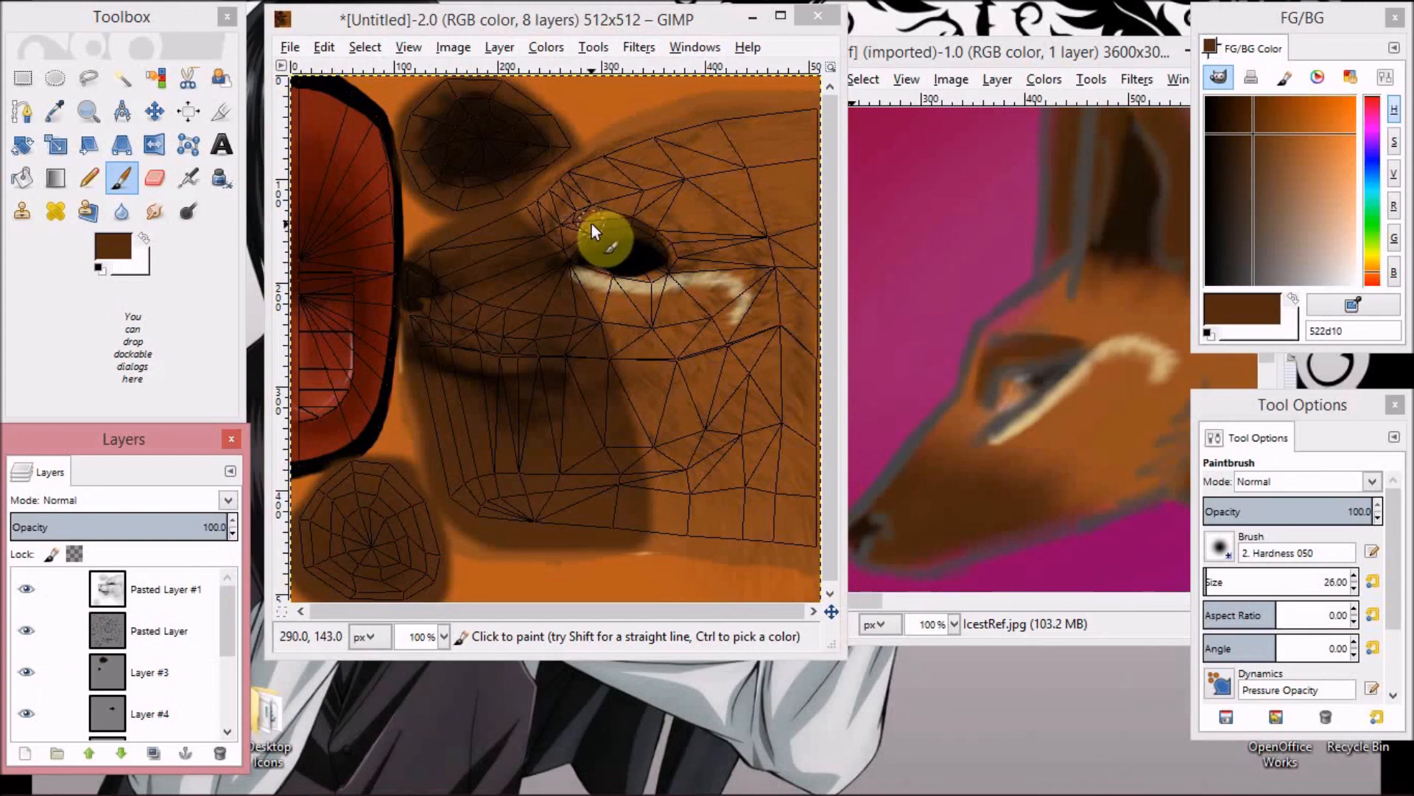
Restore the FeralHeart preview, examine the markings around the eyes from the side and front, and close the game.
mouse_move(328, 789)
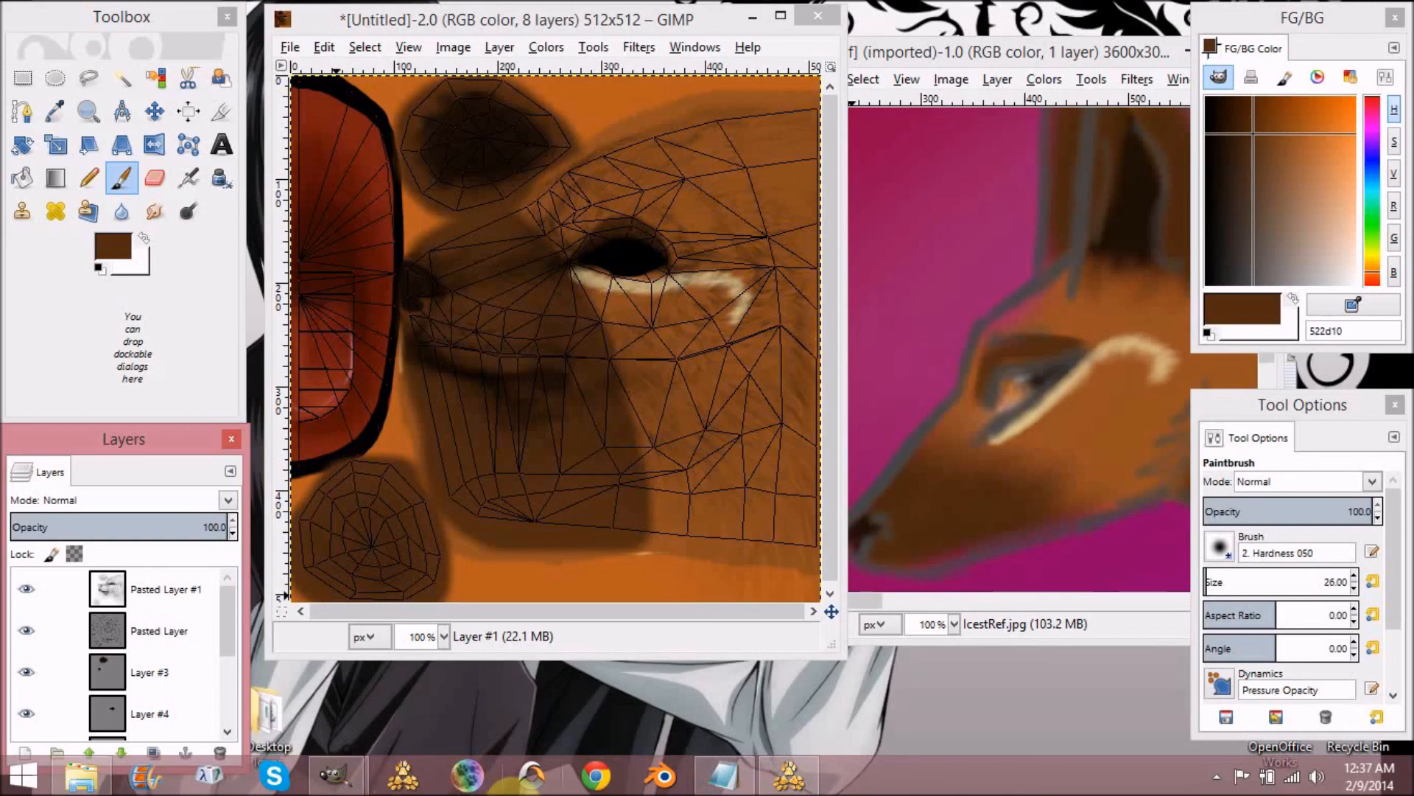
left_click(789, 775)
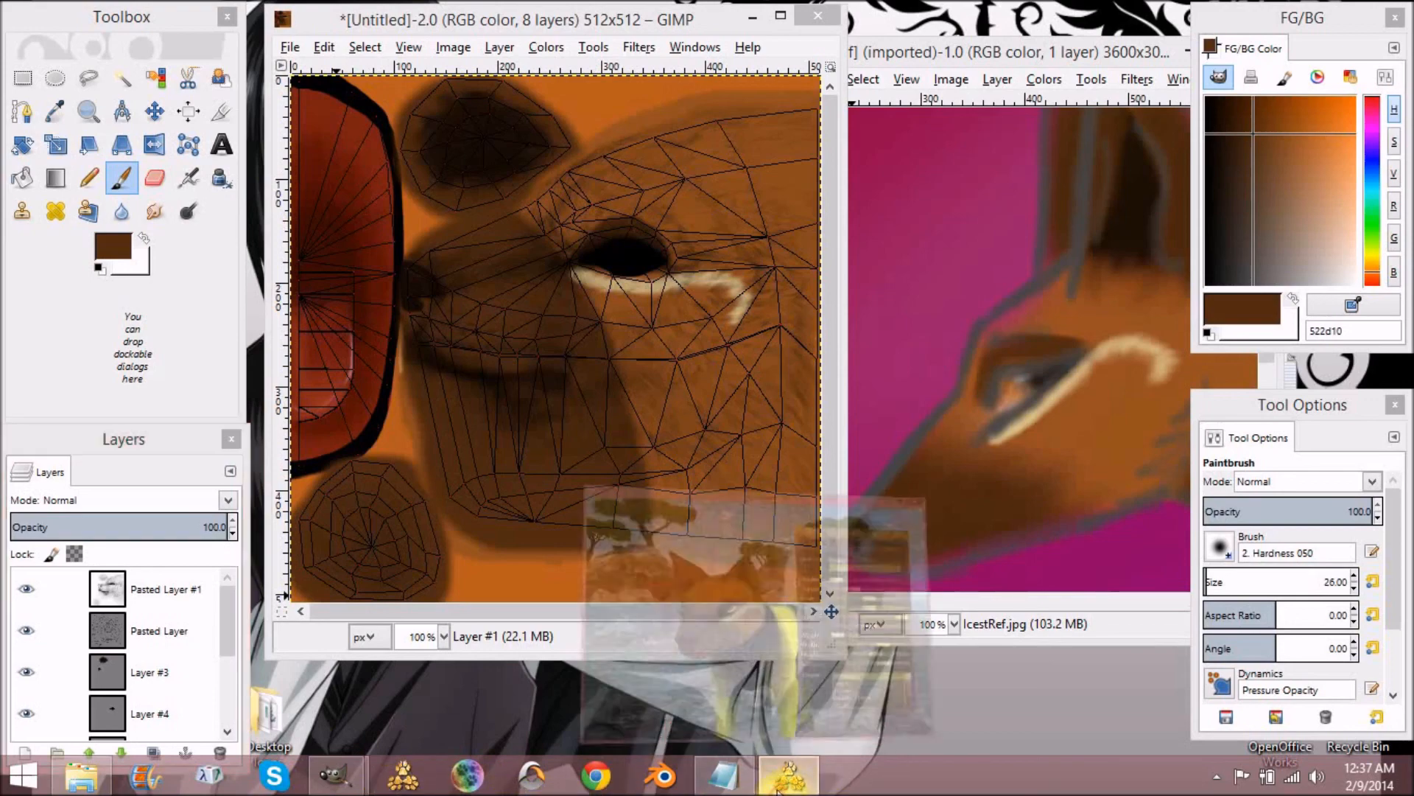
left_click_drag(648, 474, 492, 582)
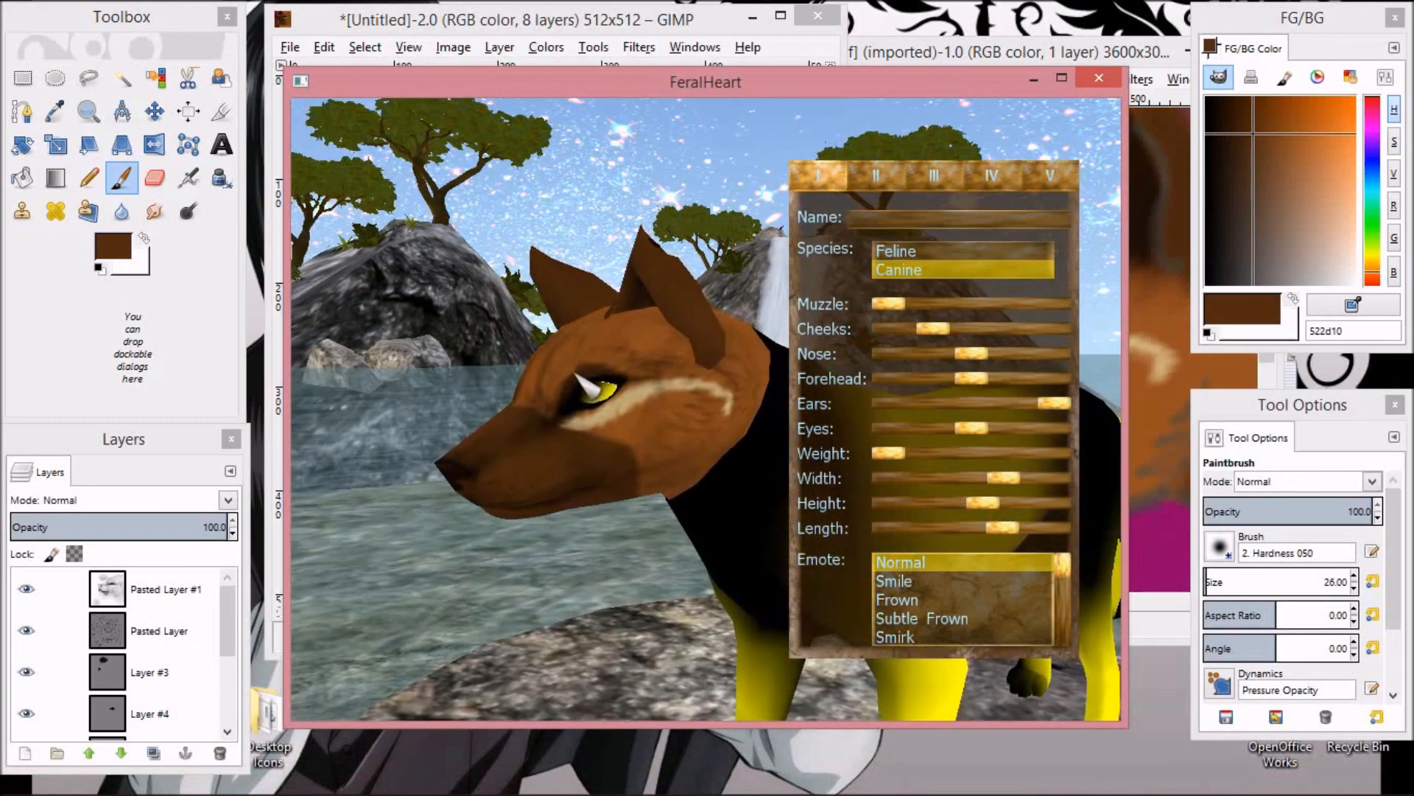
left_click_drag(574, 383, 637, 471)
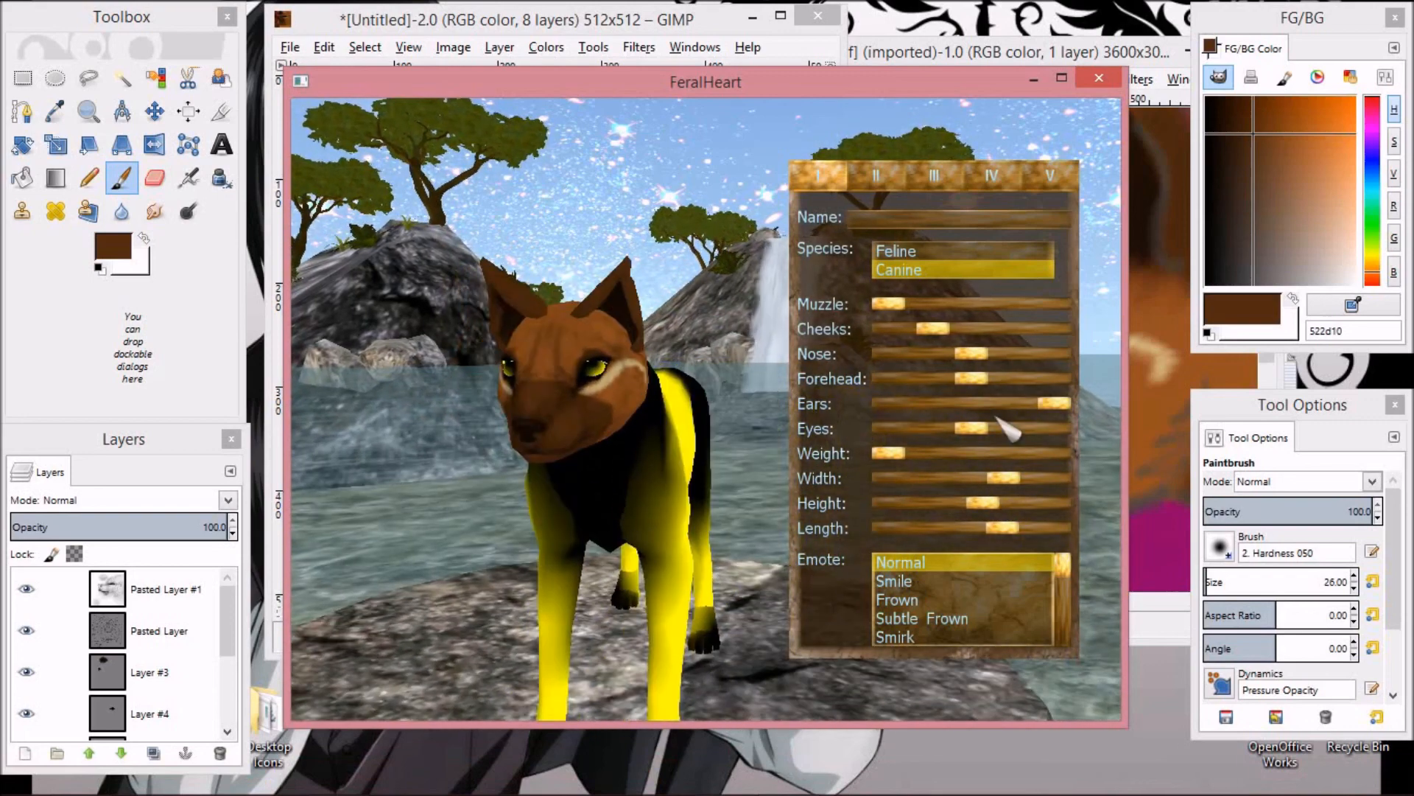
left_click(1100, 78)
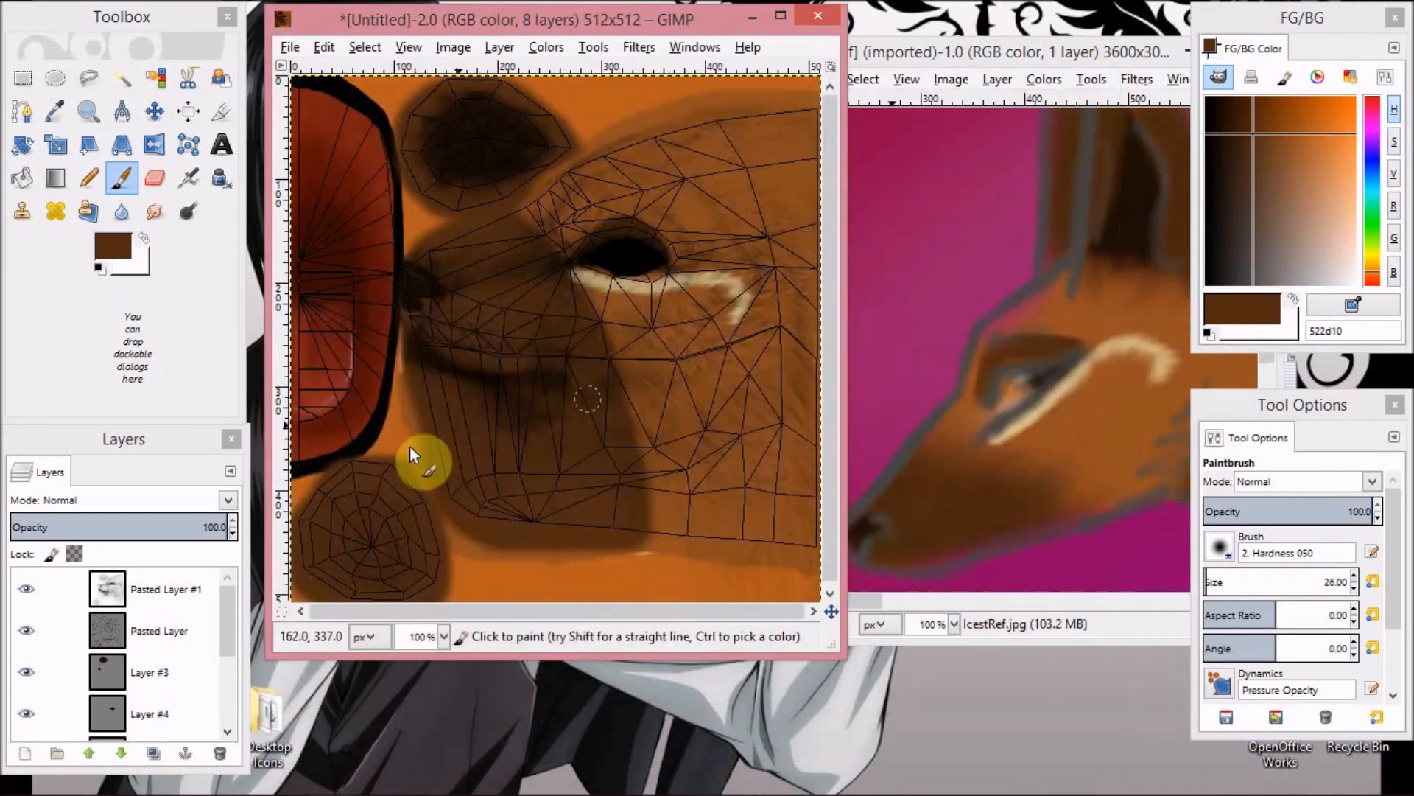
Select Layer #1 and blur the edge of the dark muzzle patch with the Blur tool at size 55.
left_click(105, 631)
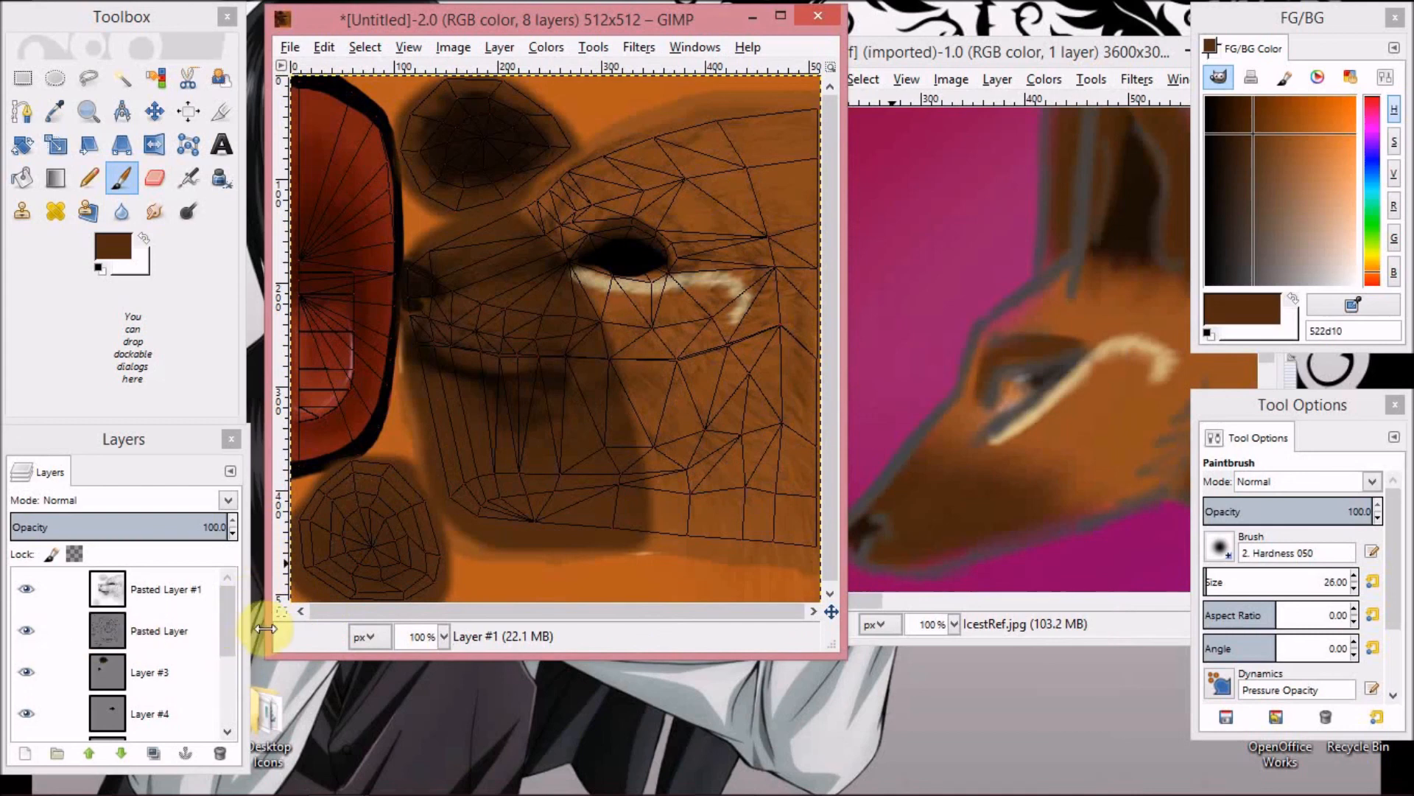
left_click_drag(234, 615, 234, 696)
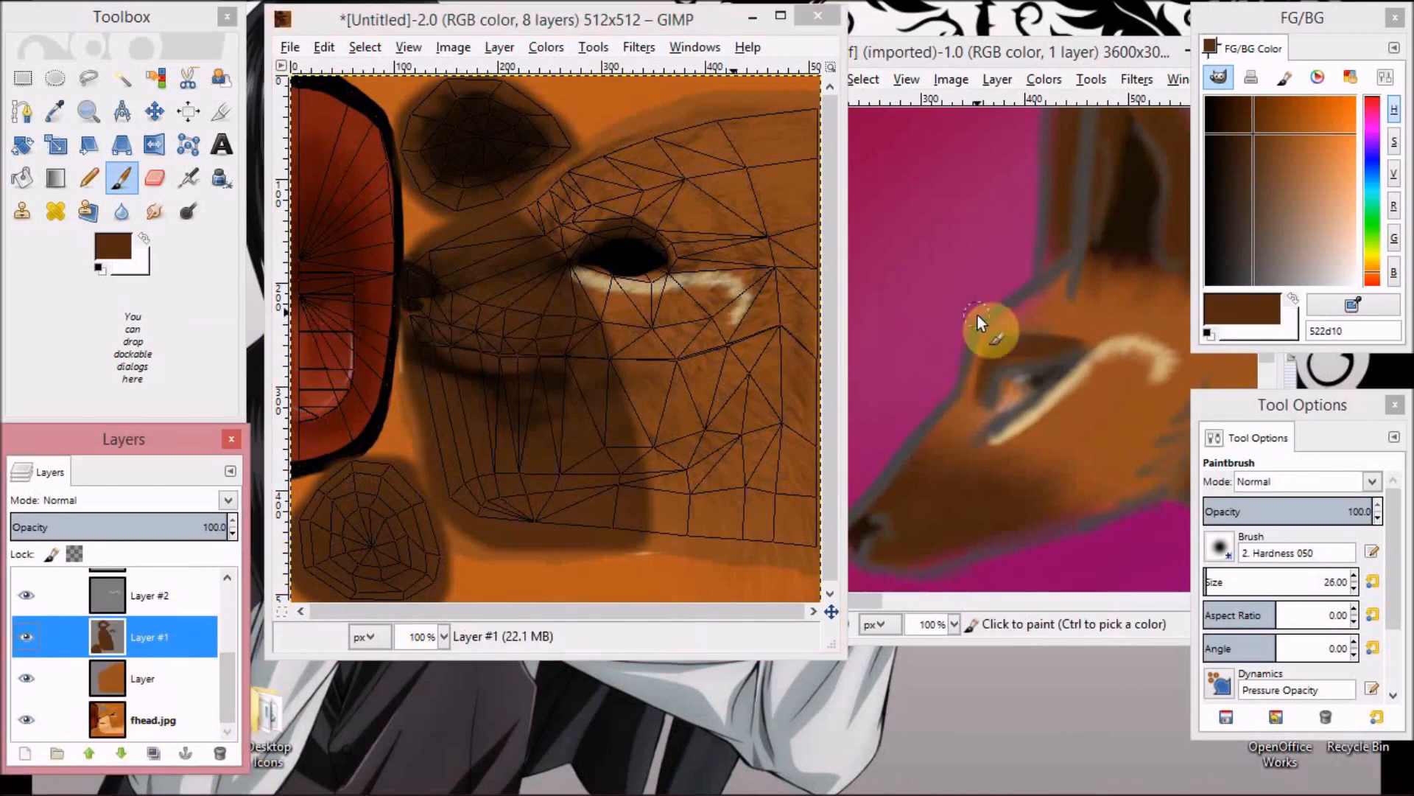
left_click(121, 212)
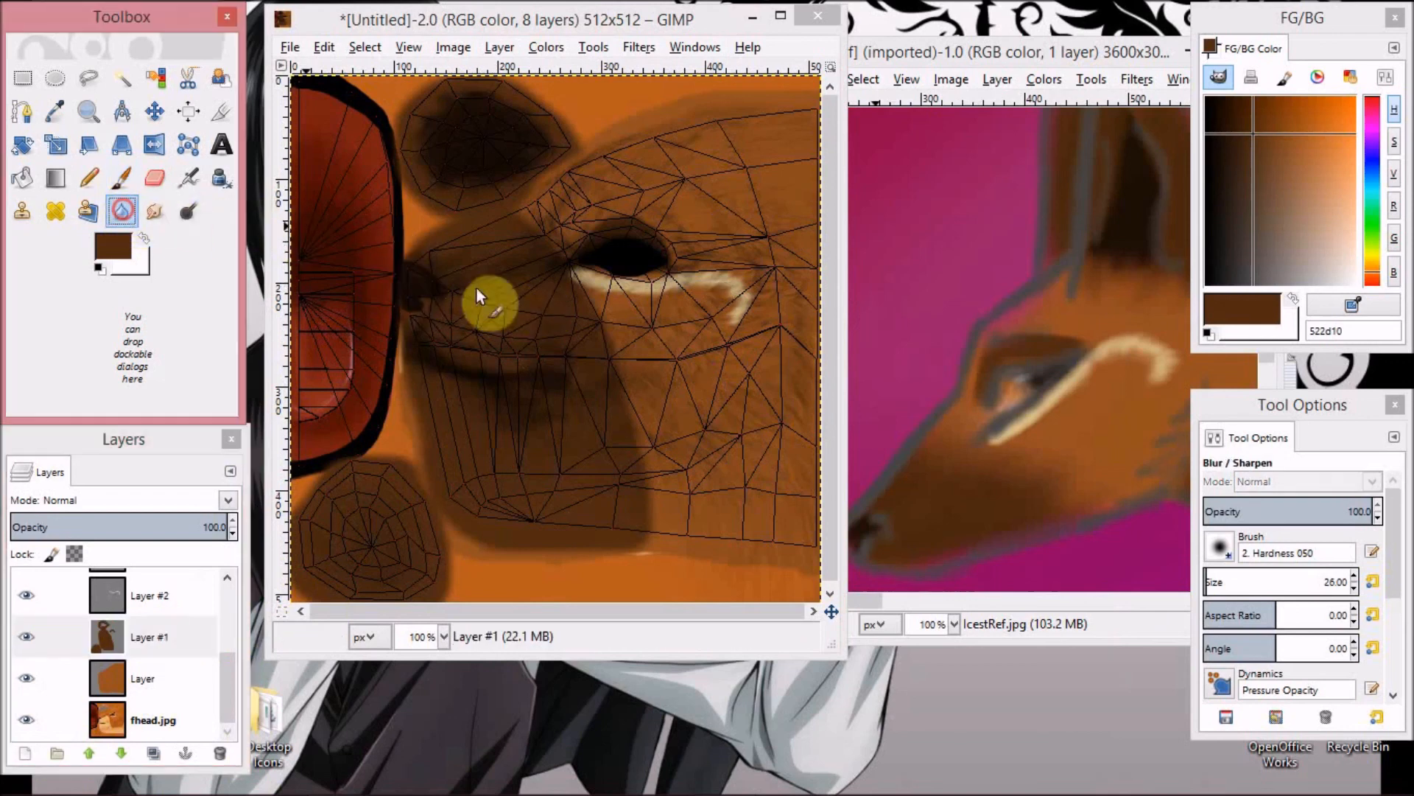
left_click(1354, 576)
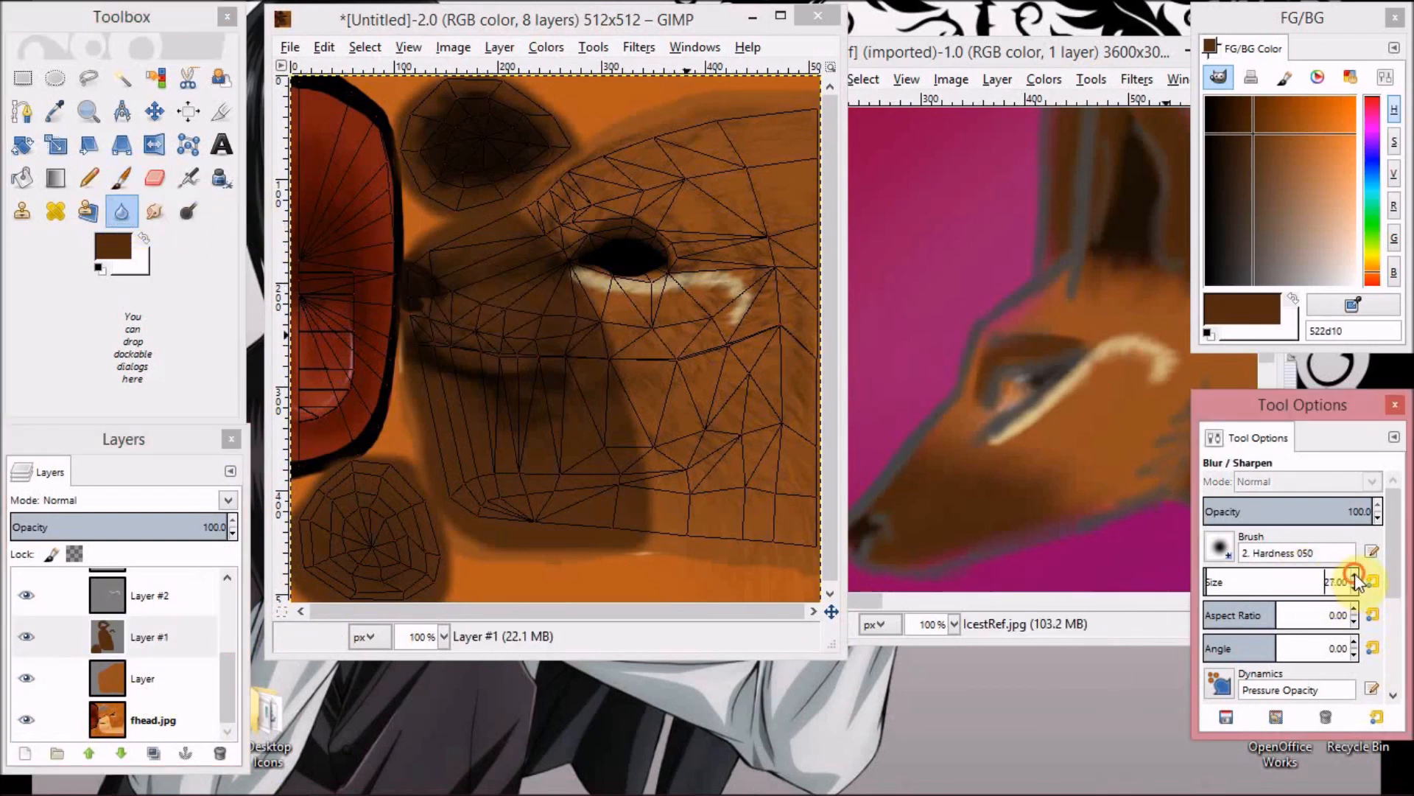
left_click(1358, 577)
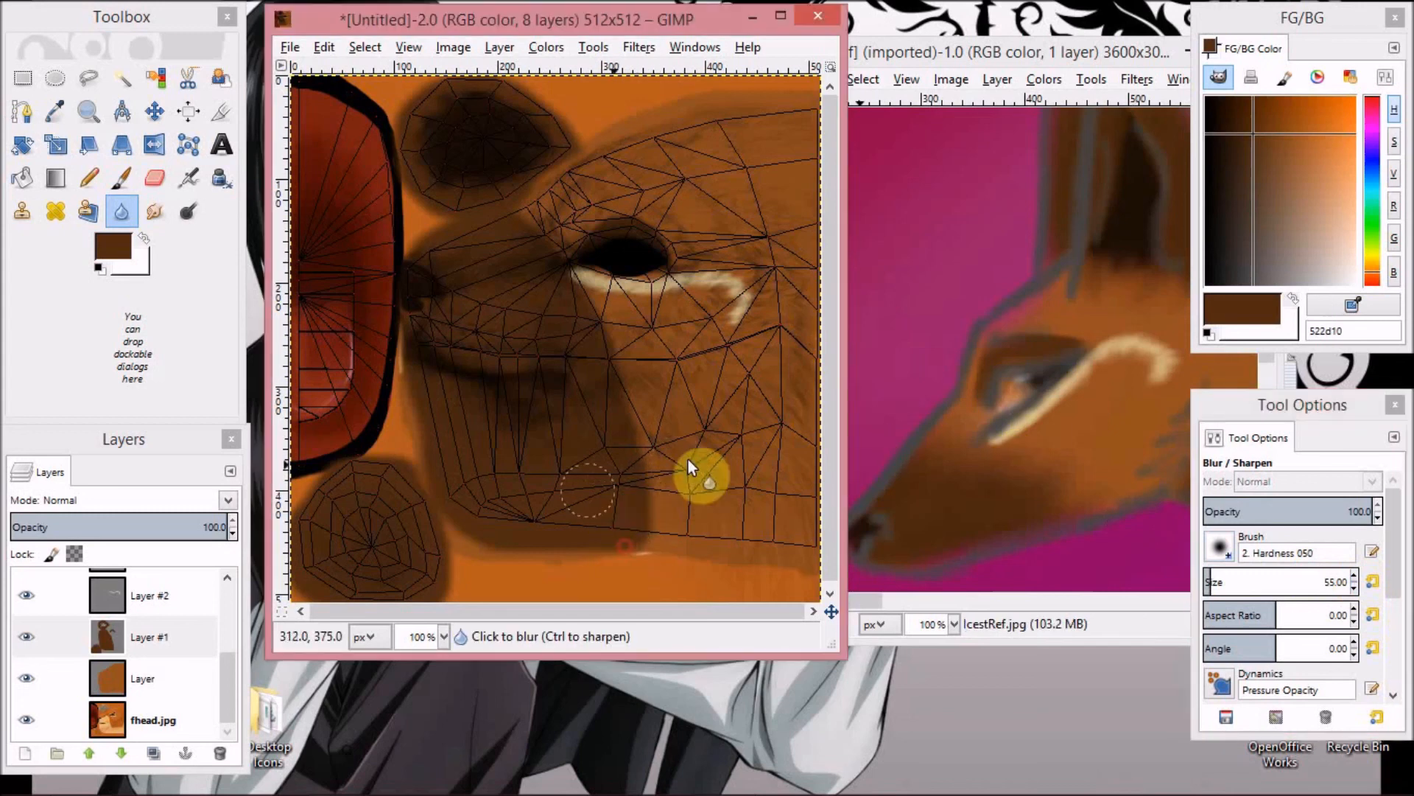
left_click_drag(1393, 537, 1295, 678)
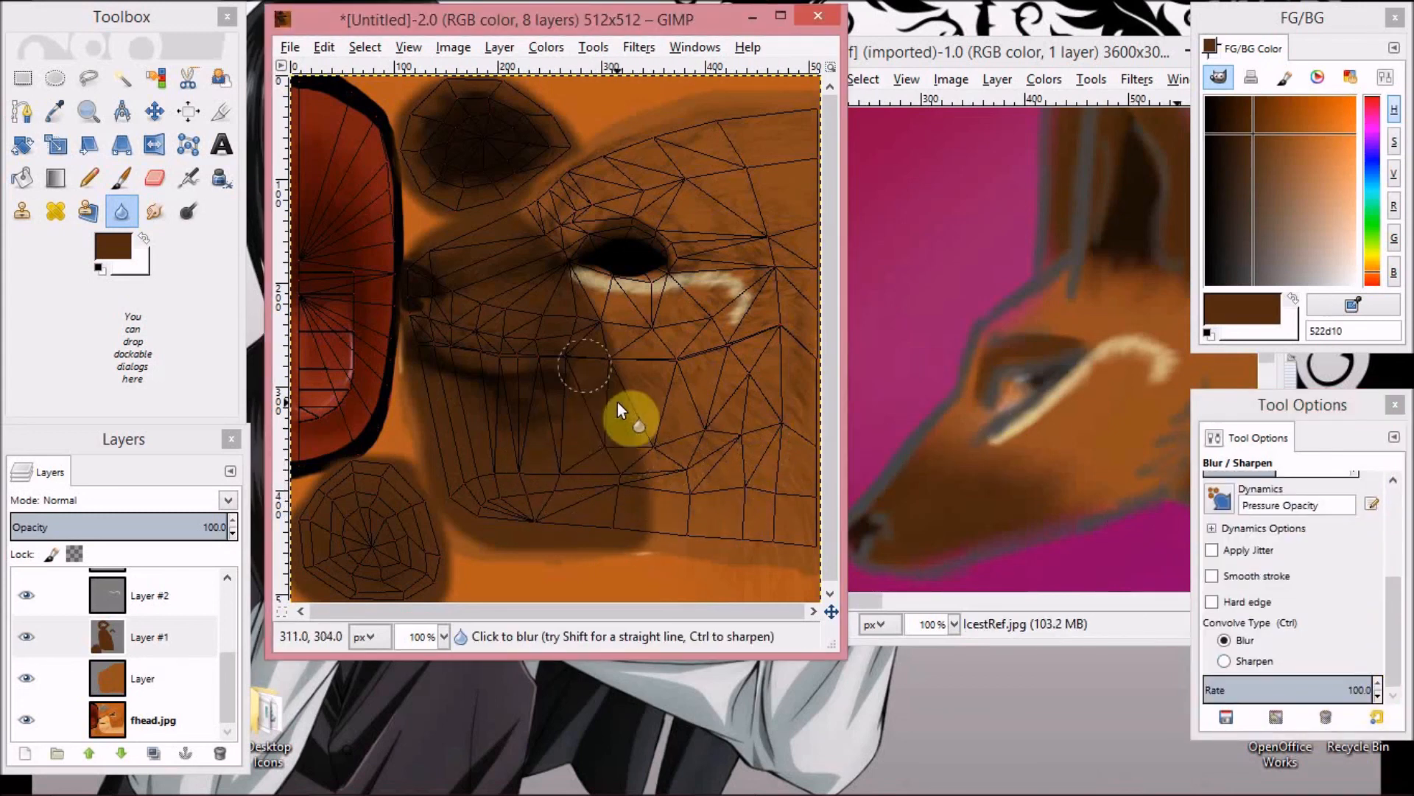
Finish softening the edge of the dark muzzle patch and hide the wireframe in Pasted Layer.
left_click(155, 211)
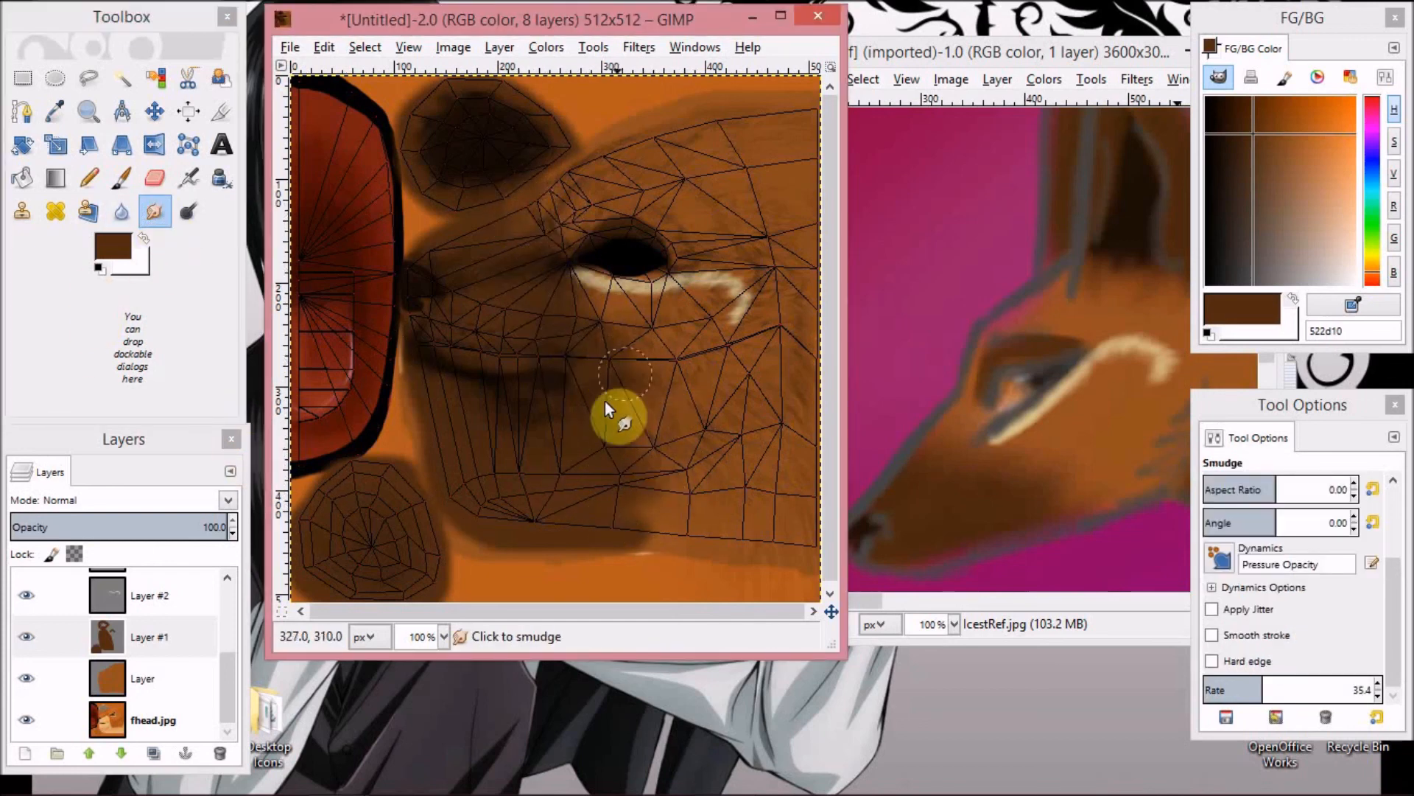
left_click(122, 211)
left_click_drag(231, 685, 231, 626)
left_click(26, 598)
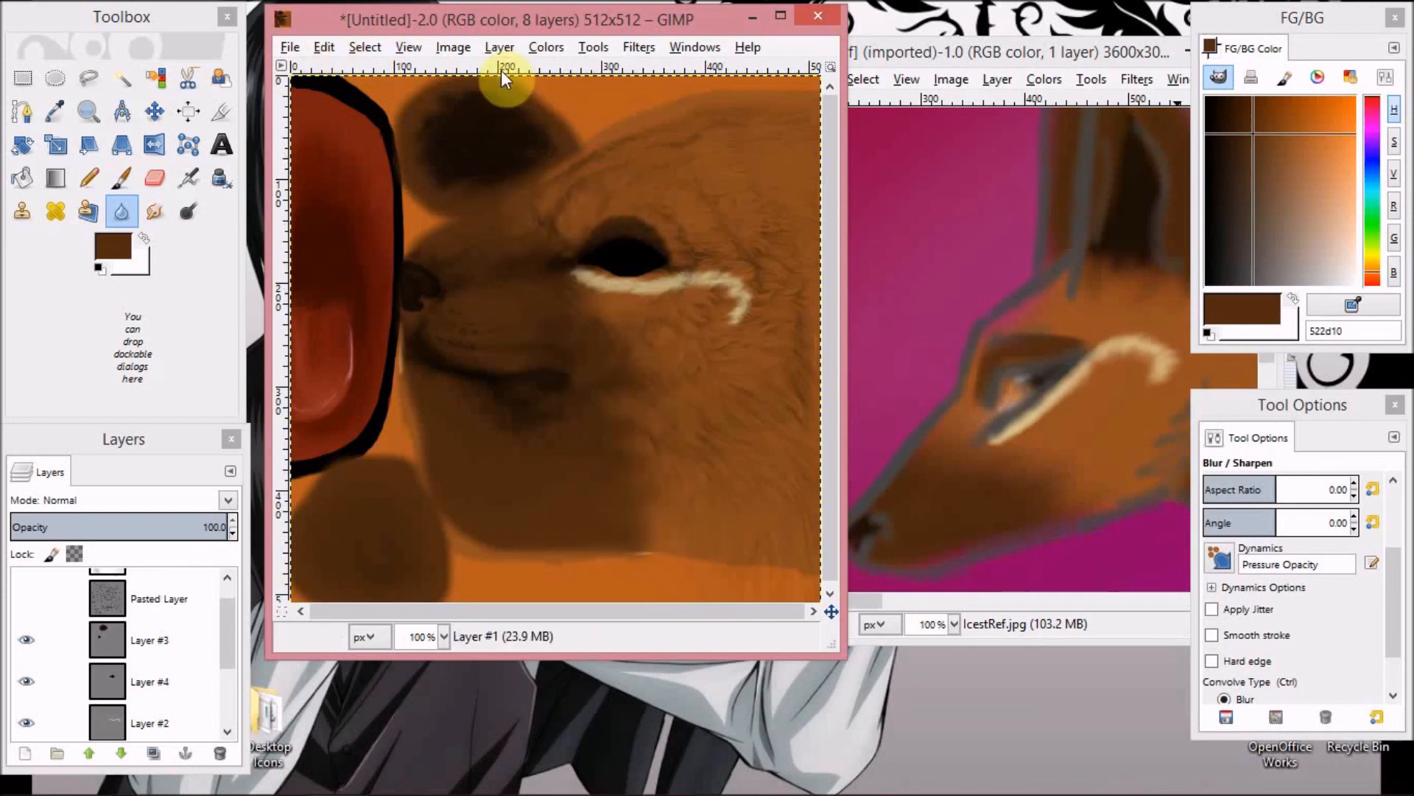
Re-export the head texture to preset_2head.jpg, launch FeralHeart and open its Preset Maker.
left_click(295, 46)
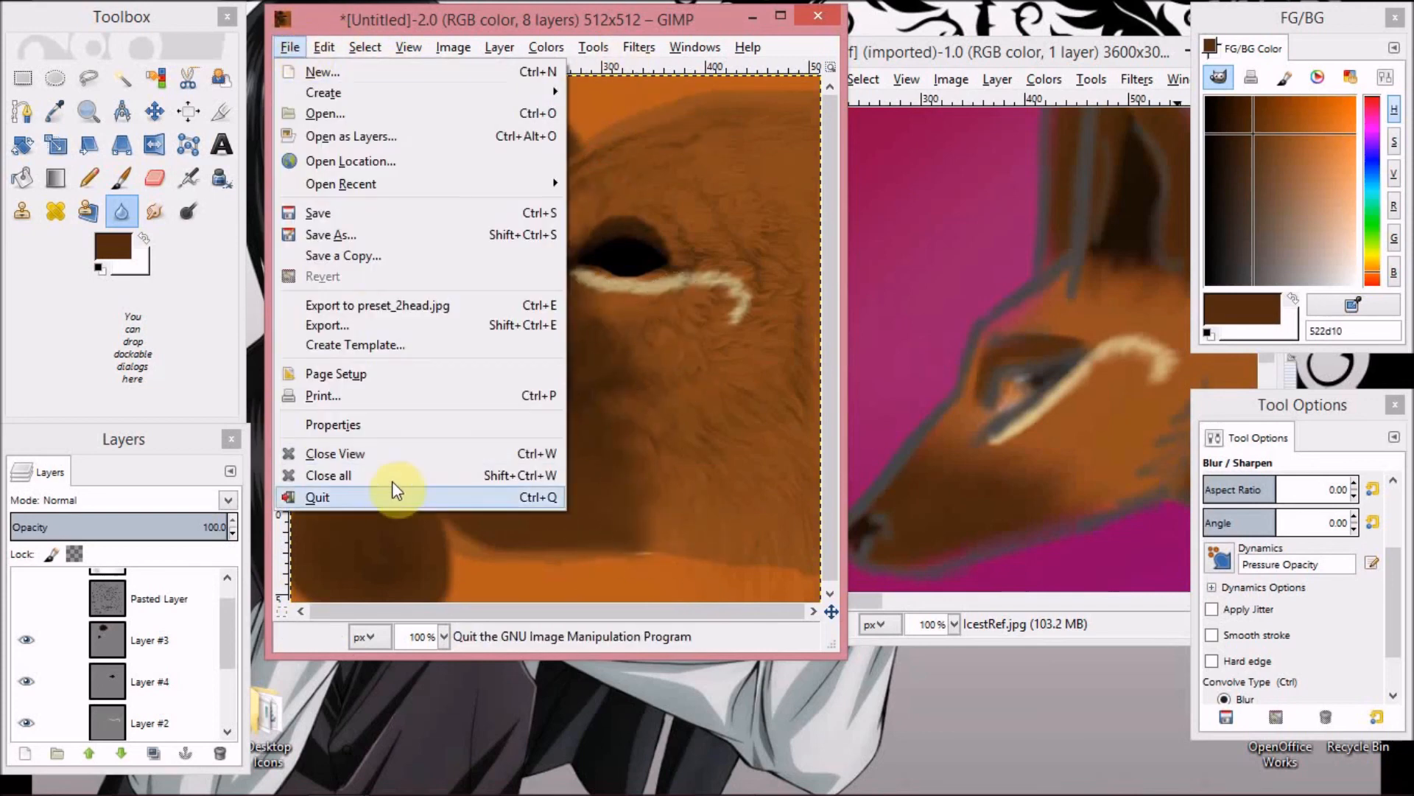
left_click(360, 304)
left_click(483, 767)
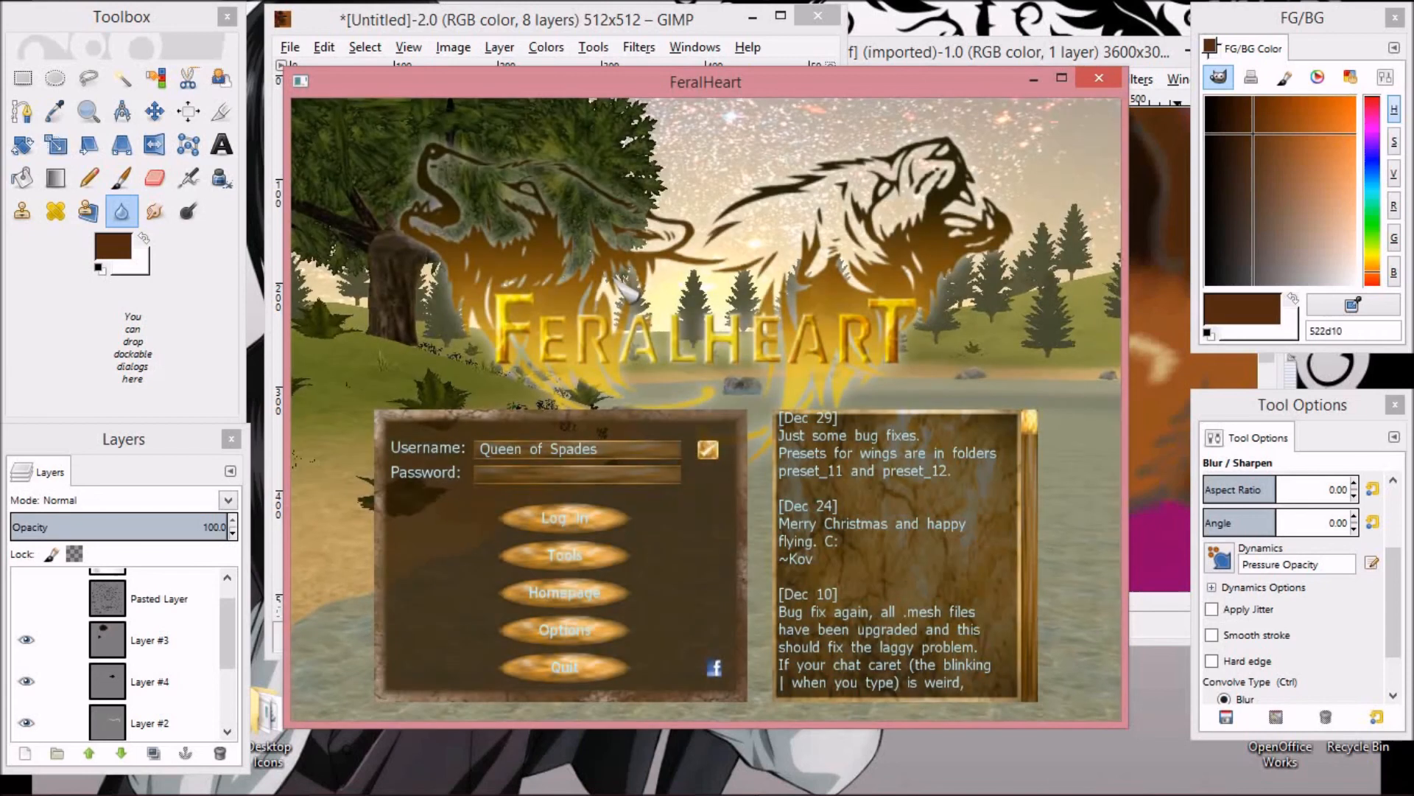
left_click(593, 580)
left_click(589, 576)
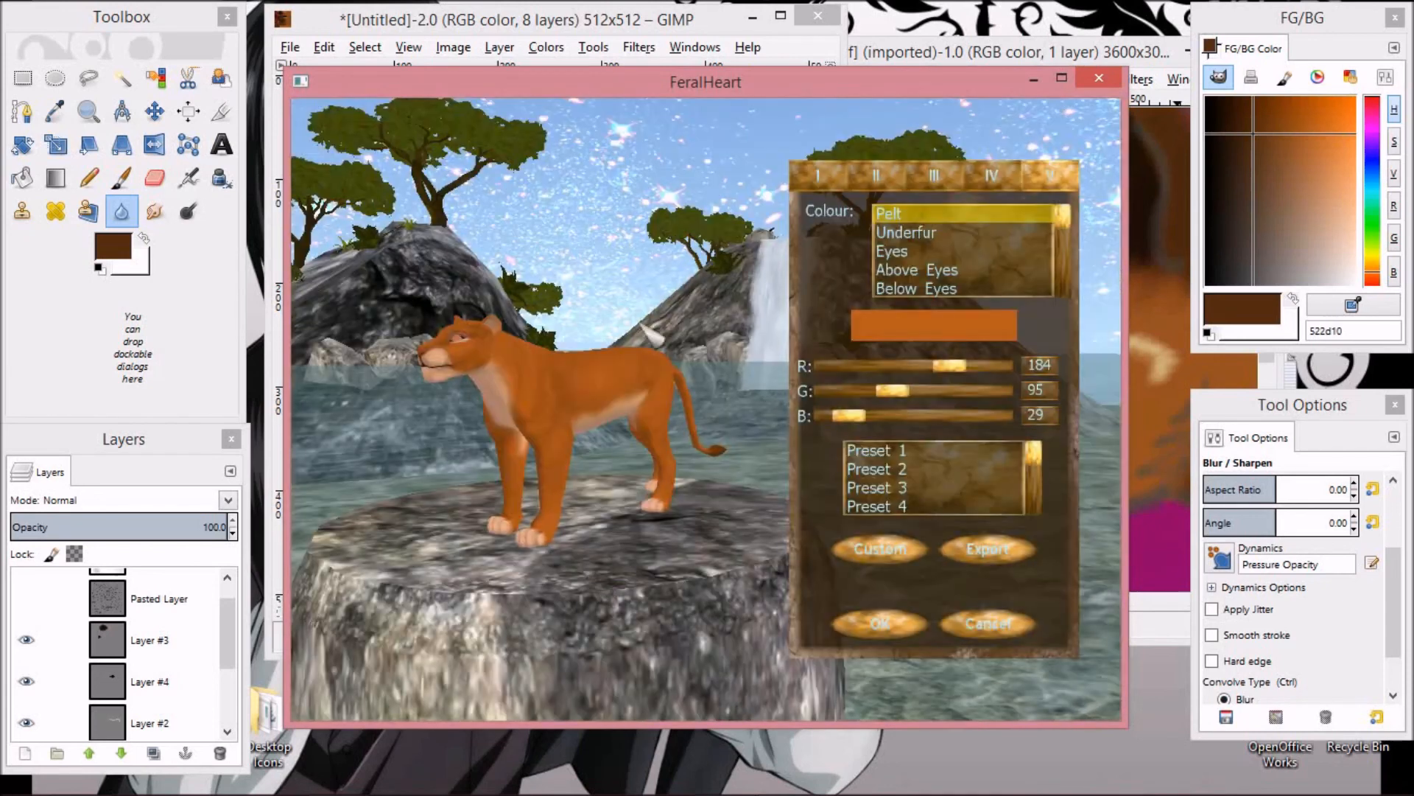
Set the species to Canine, load Preset 2, and view the softened muzzle marking from the side.
left_click(819, 176)
left_click(900, 268)
left_click(1051, 176)
left_click(876, 468)
left_click_drag(528, 526, 659, 502)
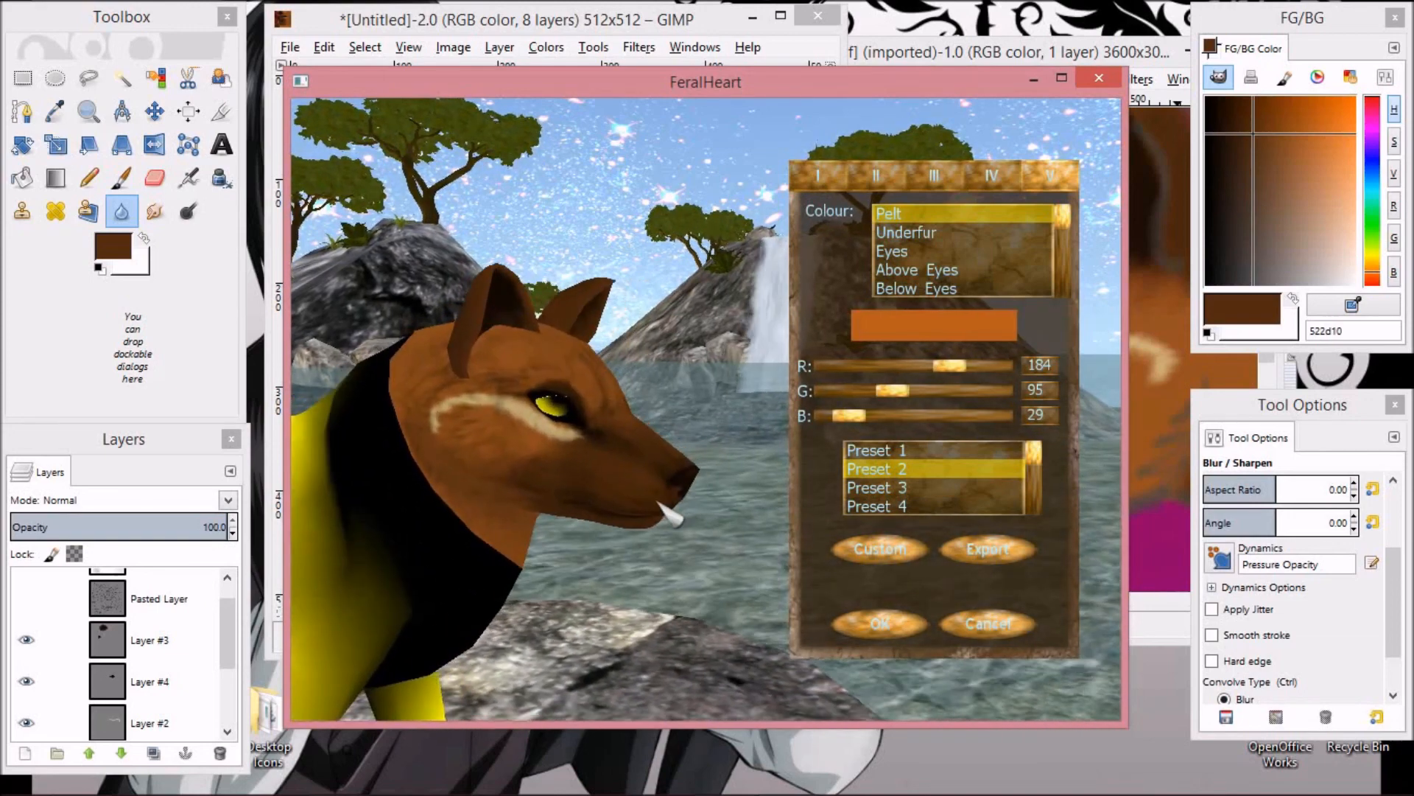
Minimize the model's muzzle, reduce its cheeks, increase width, height and length, and set the ears to maximum.
left_click(819, 176)
left_click_drag(971, 302, 780, 341)
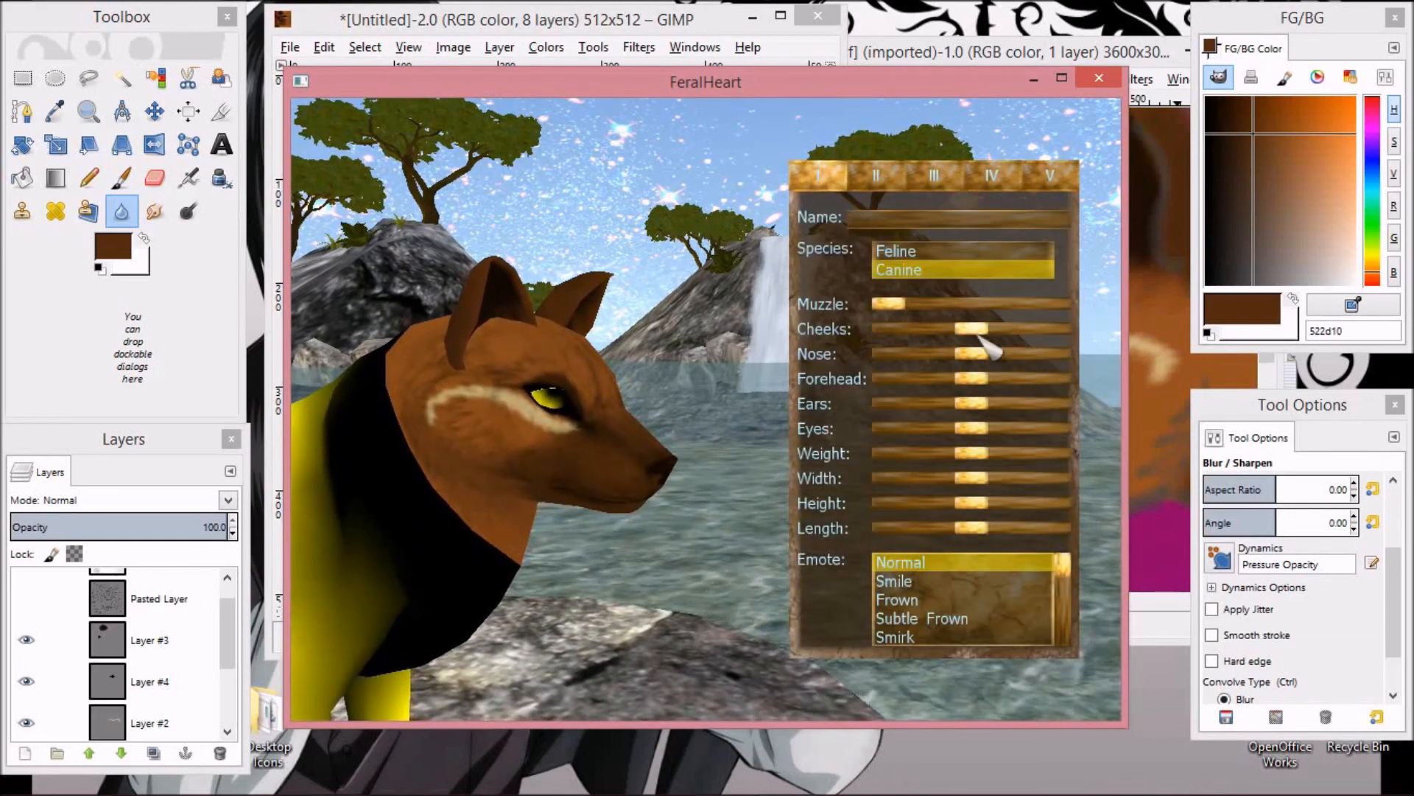
left_click_drag(737, 471, 403, 507)
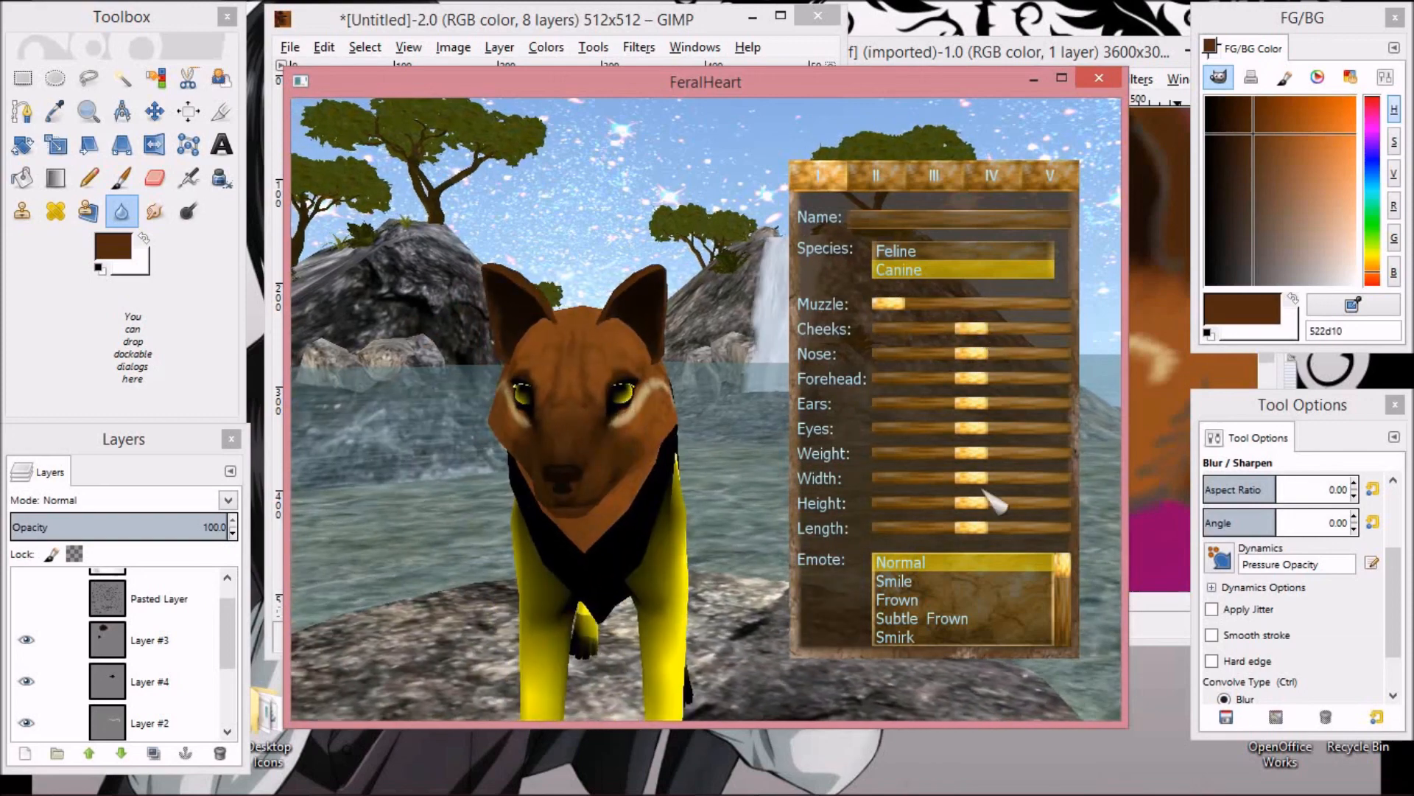
left_click_drag(991, 478, 1035, 537)
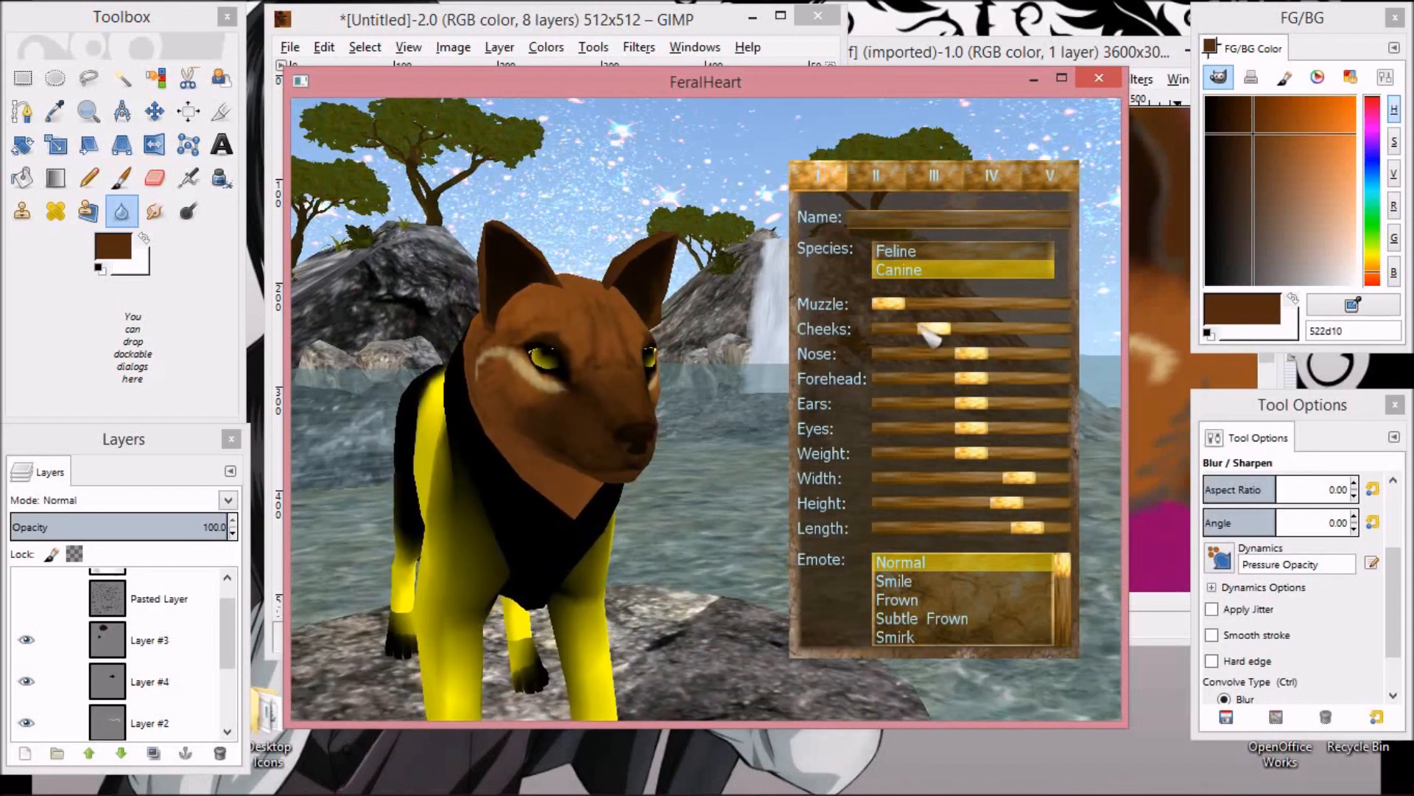
left_click_drag(971, 403, 1054, 403)
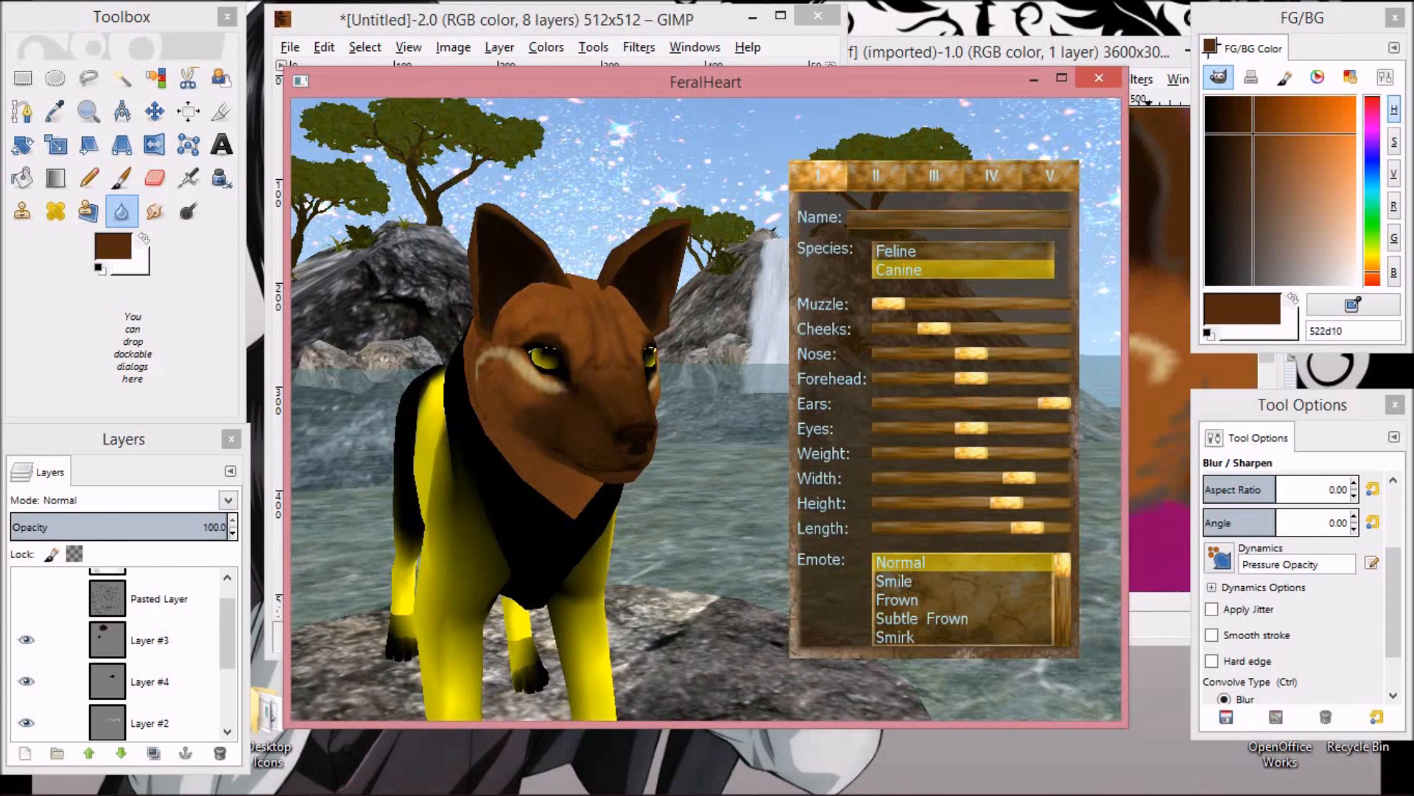
Give the canine Pitbull Ears and reduce its weight to the minimum.
left_click(876, 176)
left_click(925, 481)
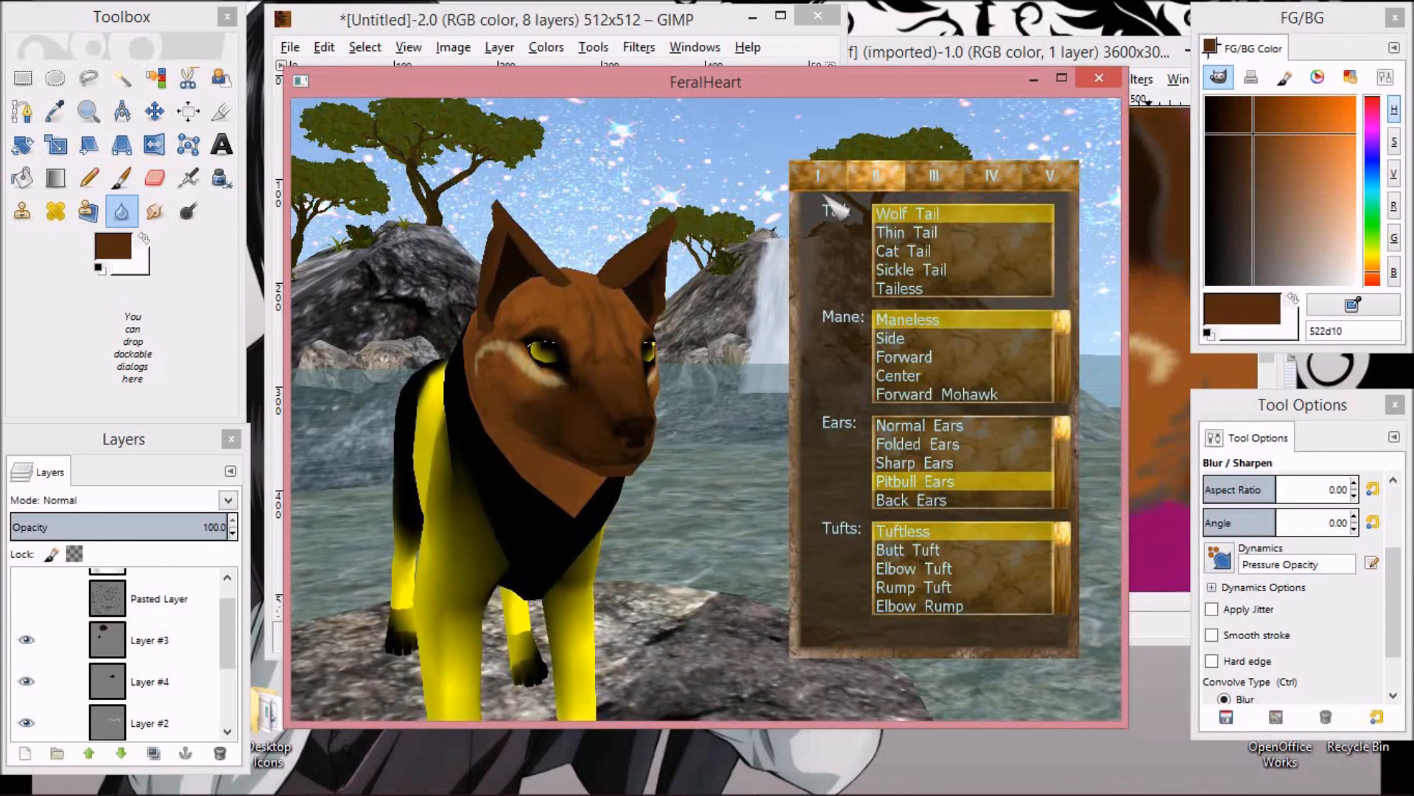
left_click(818, 175)
left_click_drag(972, 454, 884, 455)
Examine the head markings on the reshaped canine from the front and side.
left_click_drag(413, 549, 613, 488)
scroll(600, 568, "up", 4)
left_click_drag(600, 570, 758, 467)
scroll(758, 467, "down", 4)
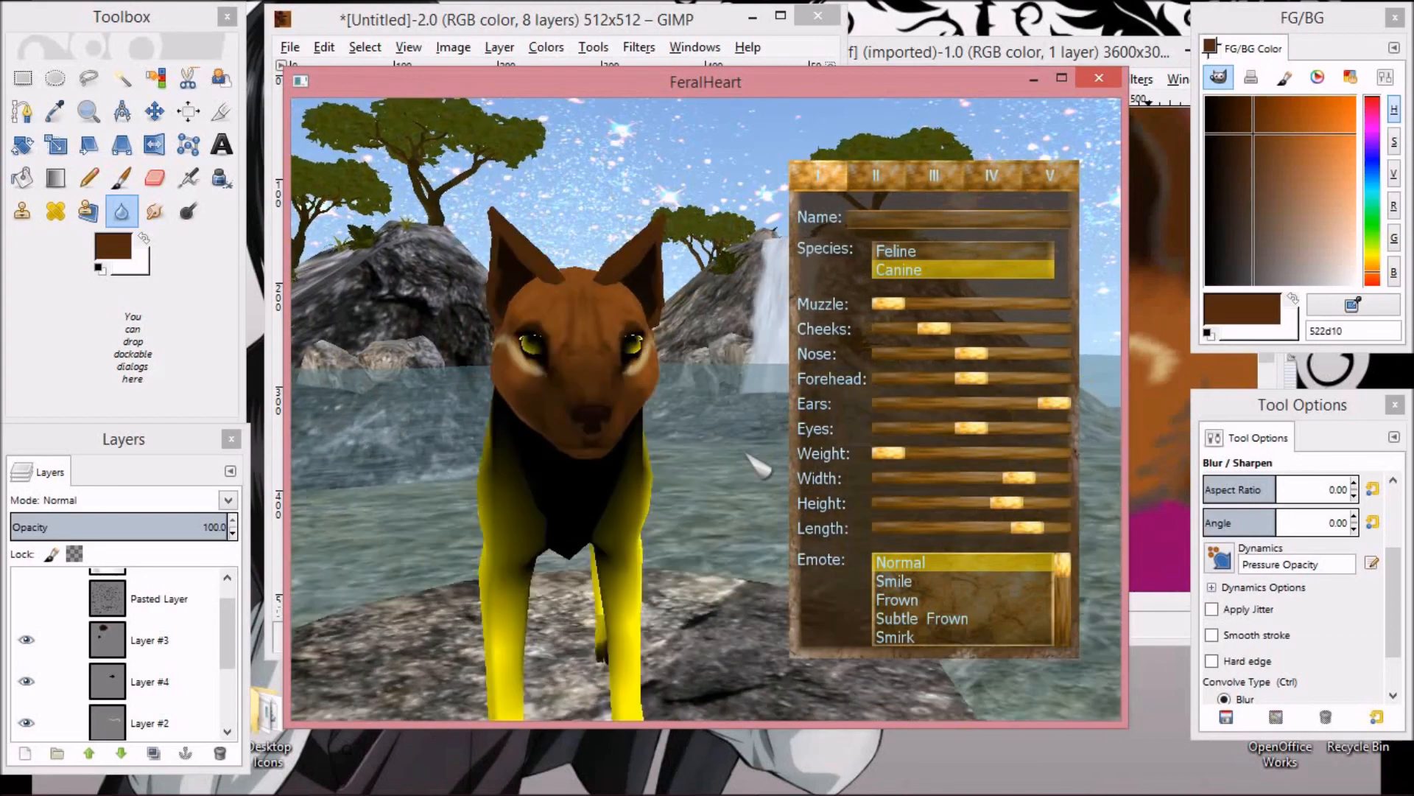
left_click_drag(750, 405, 519, 376)
Compare the IcestRef.jpg reference with the previewed head, set the reference aside, and close FeralHeart.
left_click_drag(1055, 52, 873, 13)
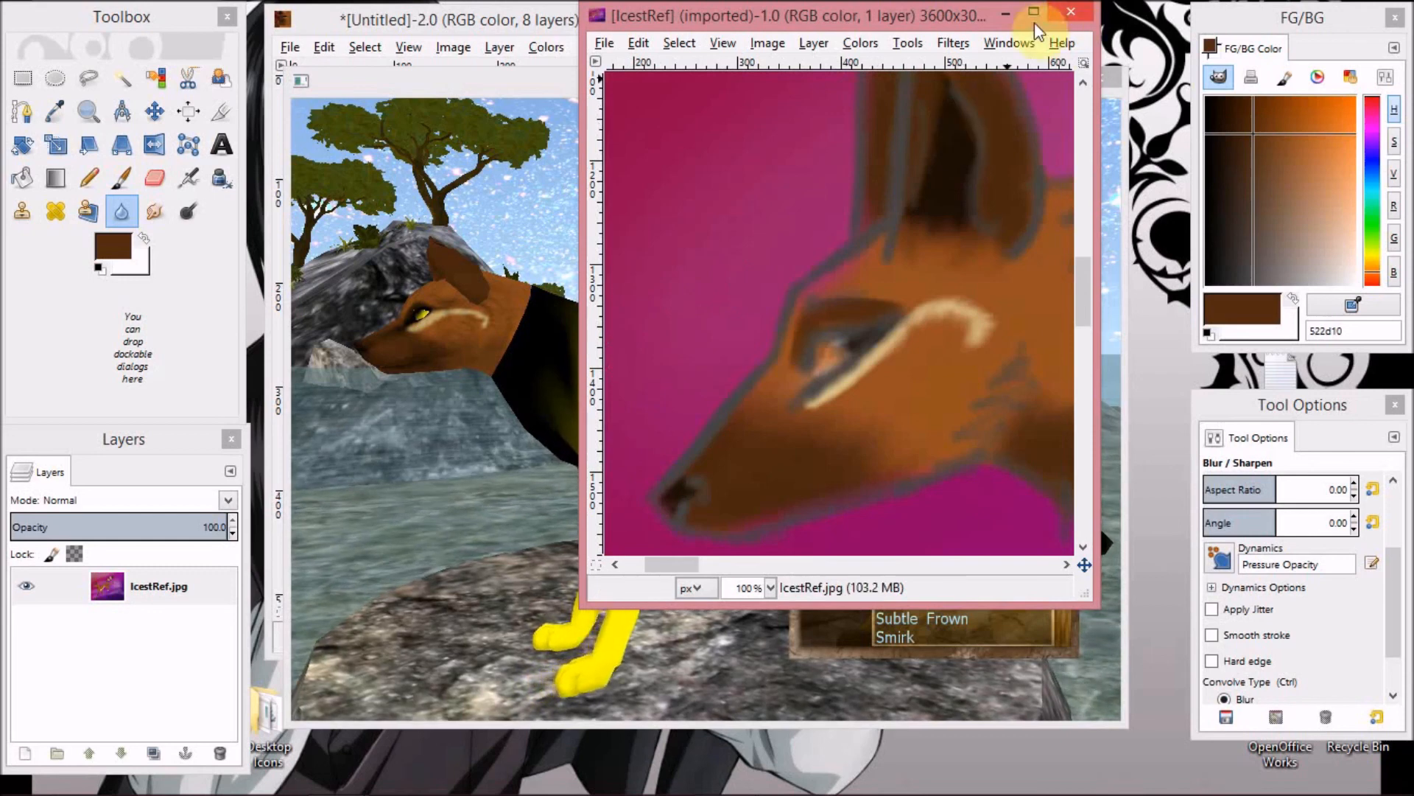
left_click_drag(797, 9, 1248, 11)
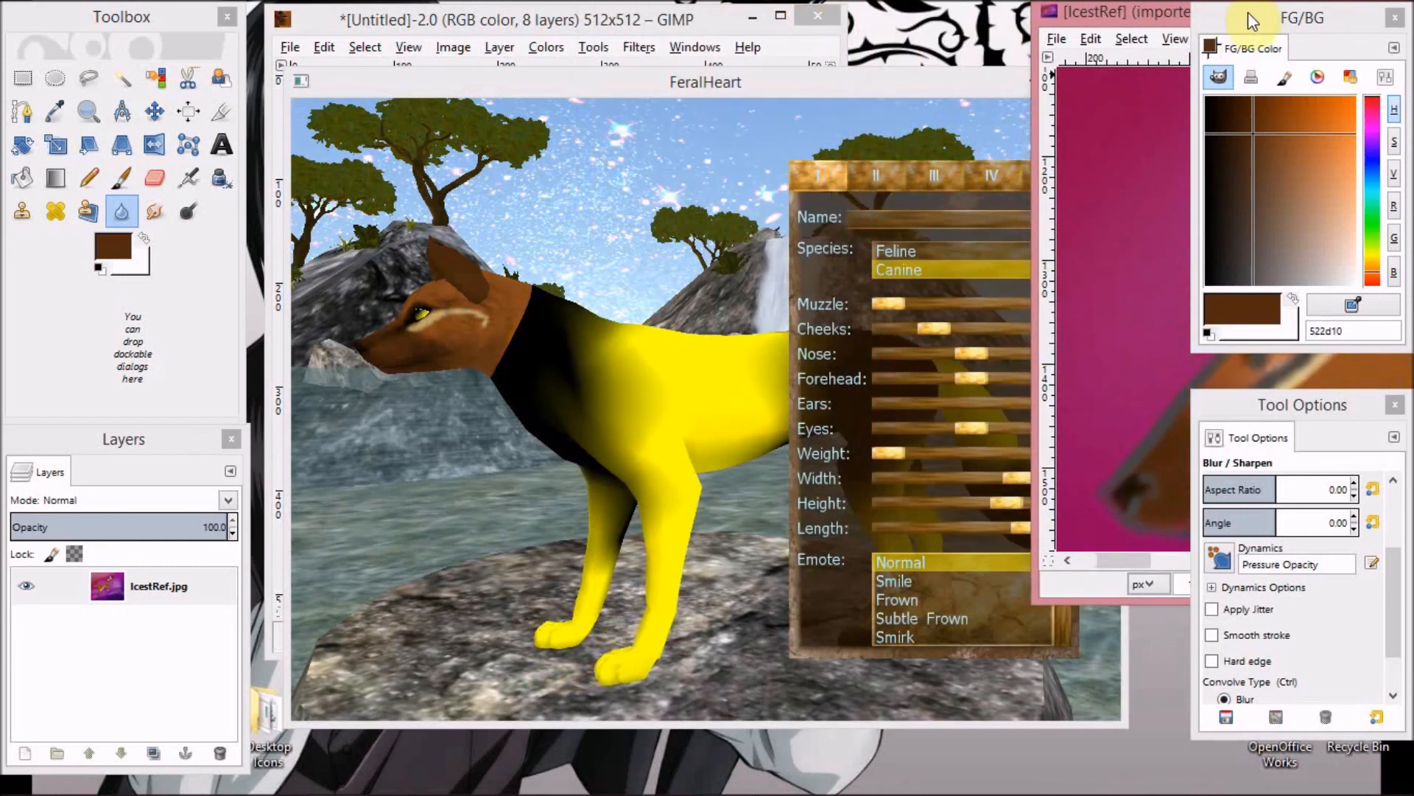
left_click_drag(1134, 21, 1198, 32)
left_click_drag(958, 81, 923, 36)
left_click(1061, 34)
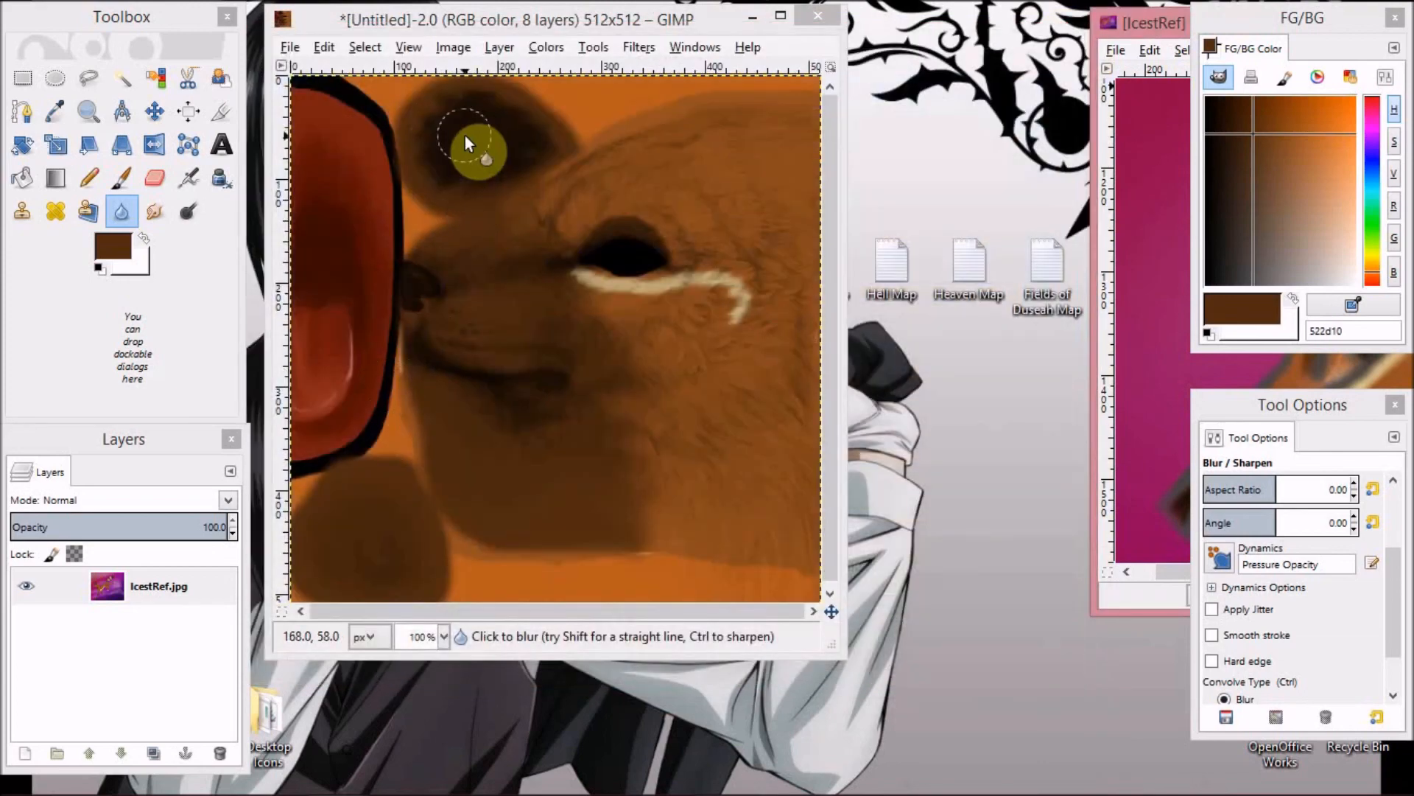
Save the layered head image as preset_2head.xcf in C:\FeralHeart\my_presets\preset_2.
left_click(291, 47)
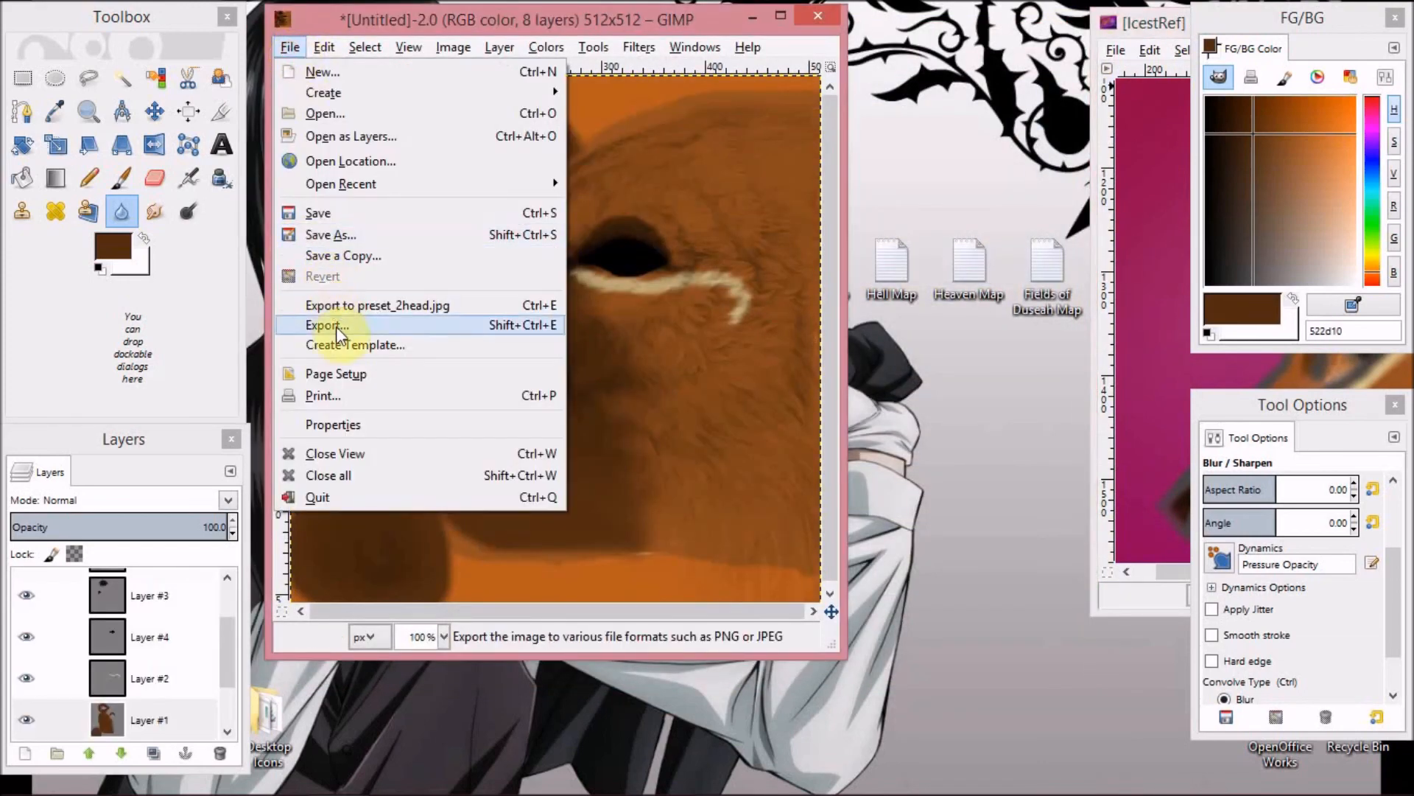
left_click(340, 213)
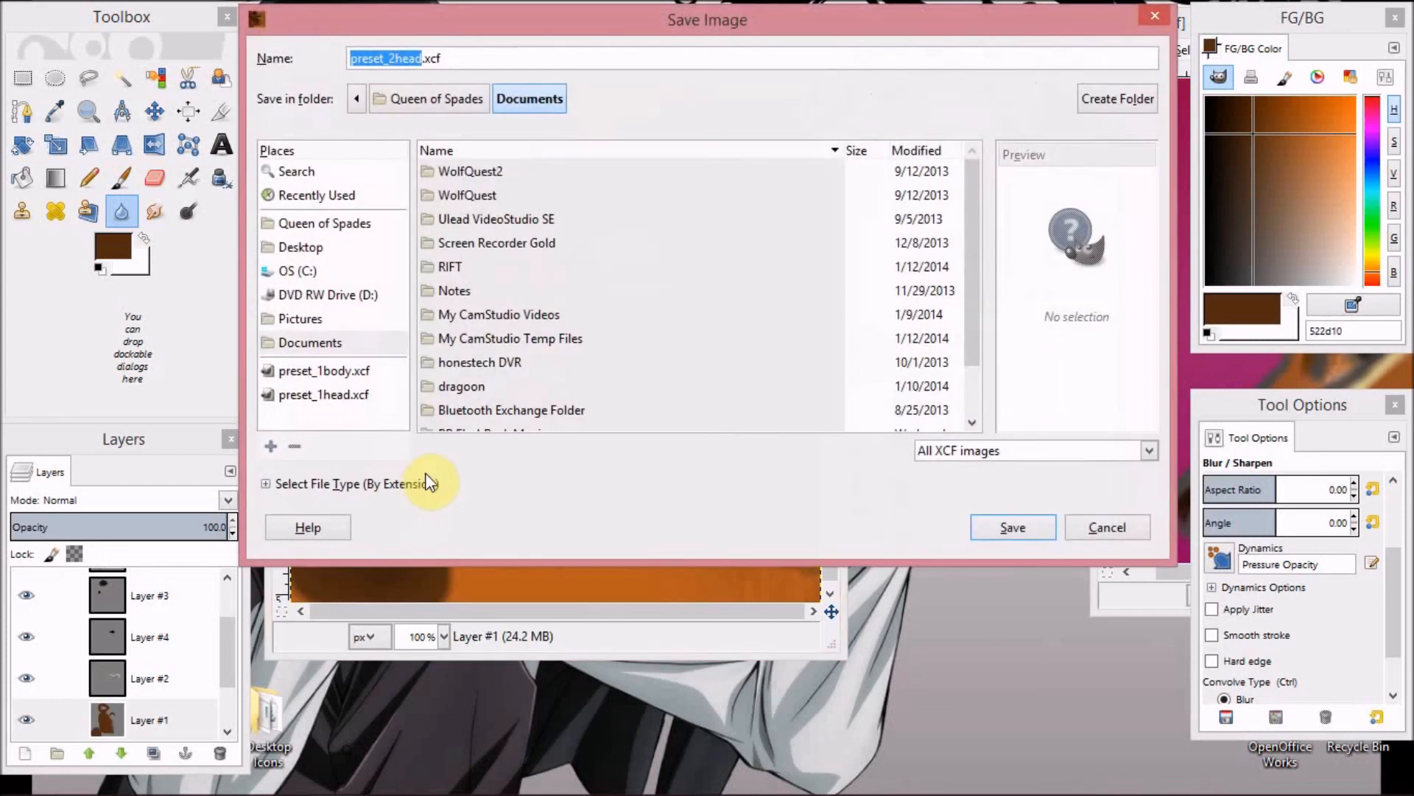
left_click(308, 272)
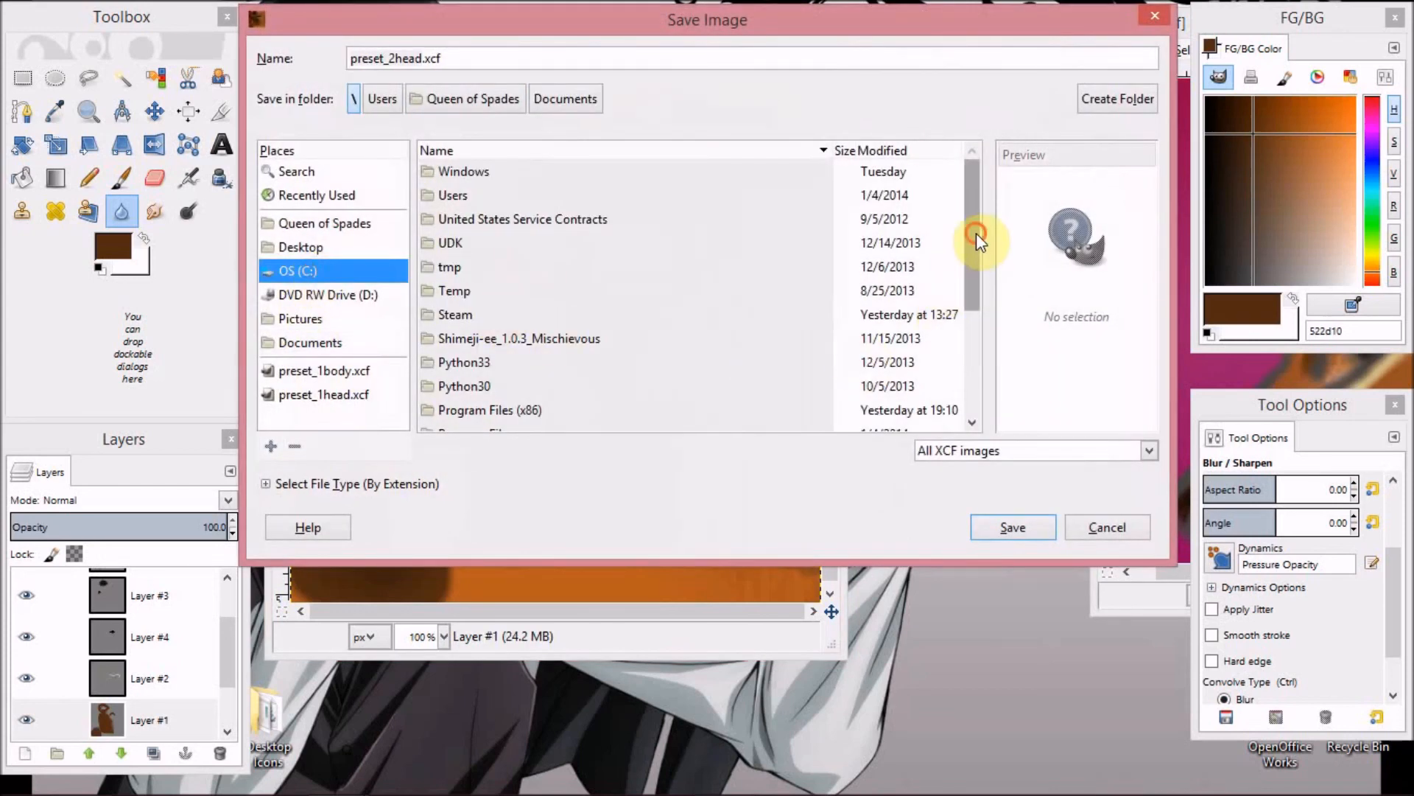
scroll(975, 233, "down", 5)
double_click(493, 347)
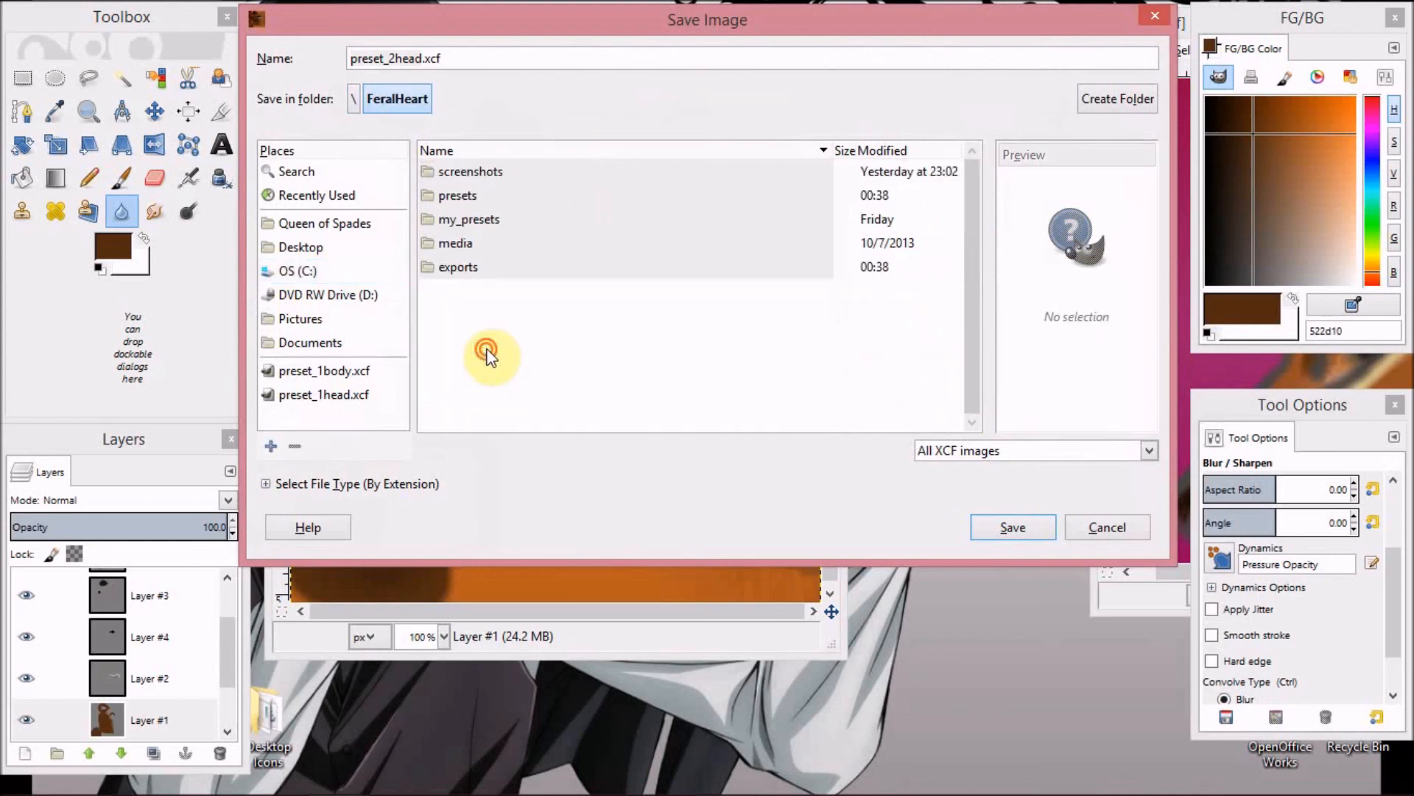
double_click(487, 216)
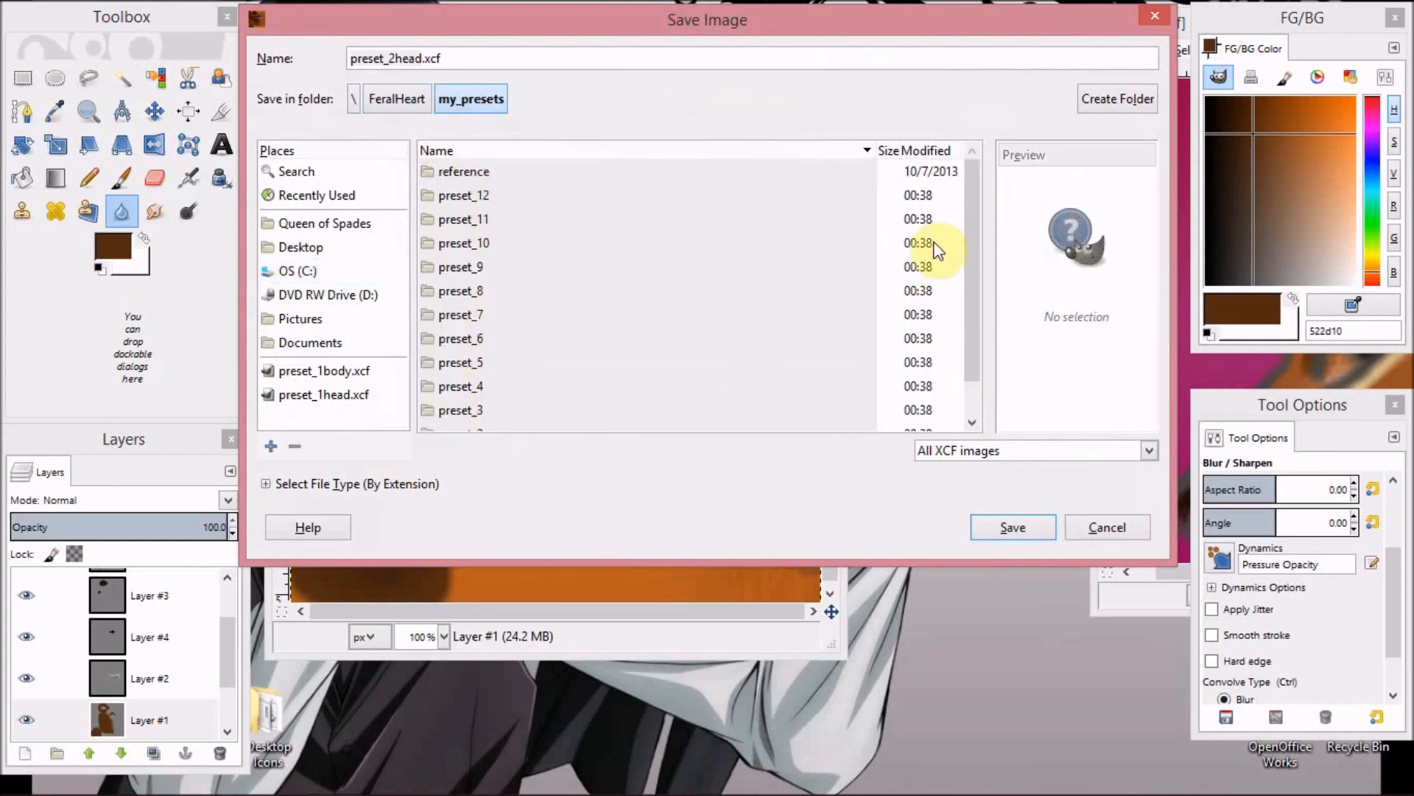
scroll(967, 263, "down", 1)
left_click(520, 397)
double_click(520, 397)
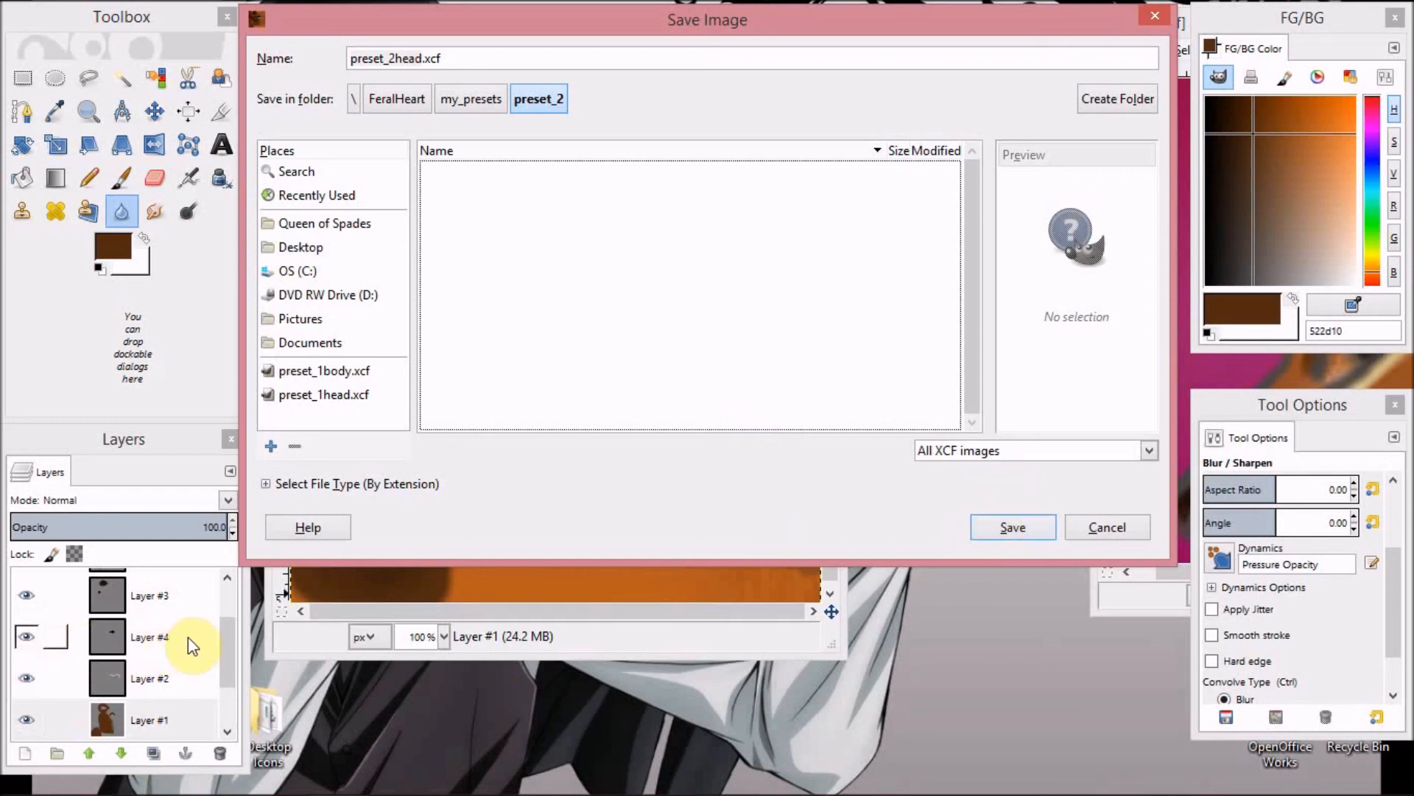
left_click_drag(229, 661, 236, 615)
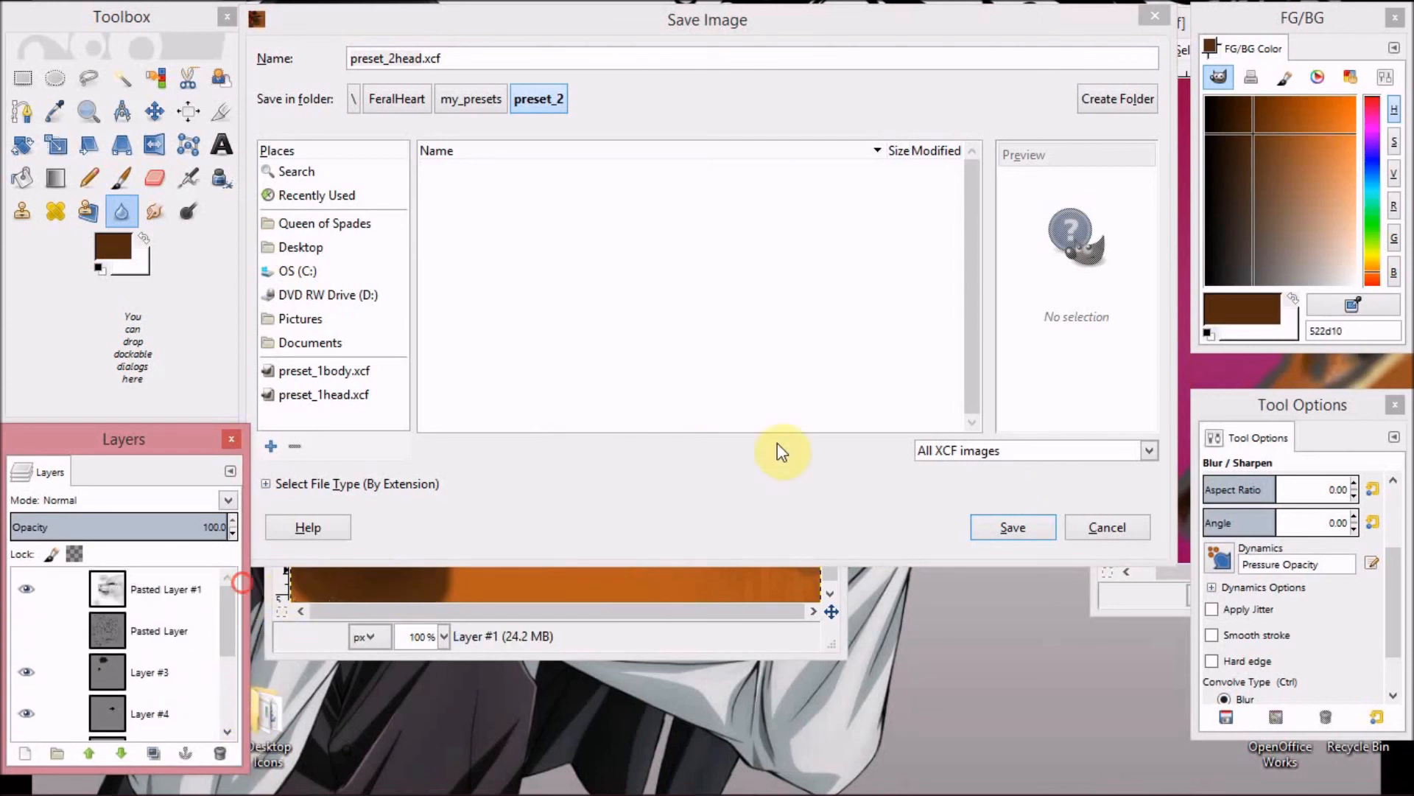
left_click(1006, 540)
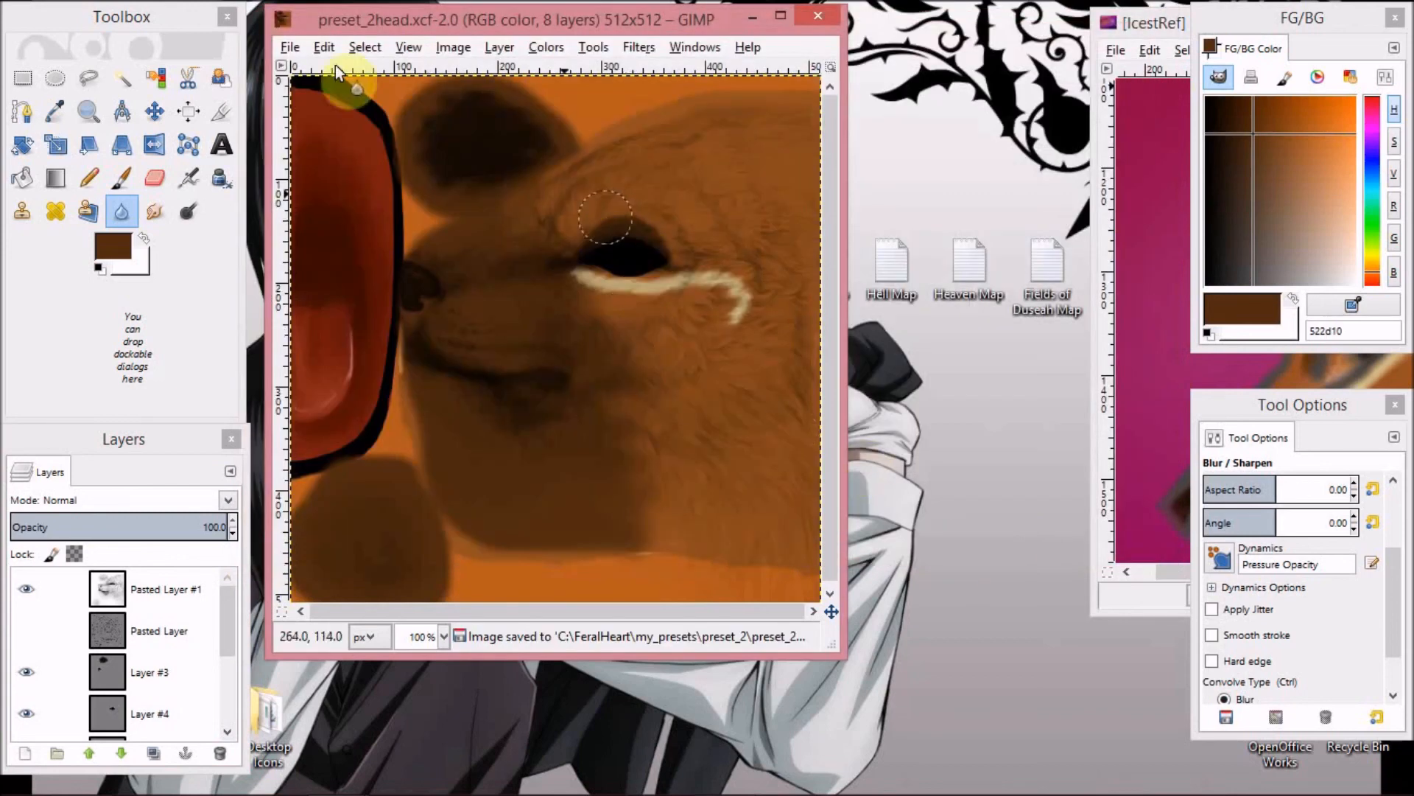